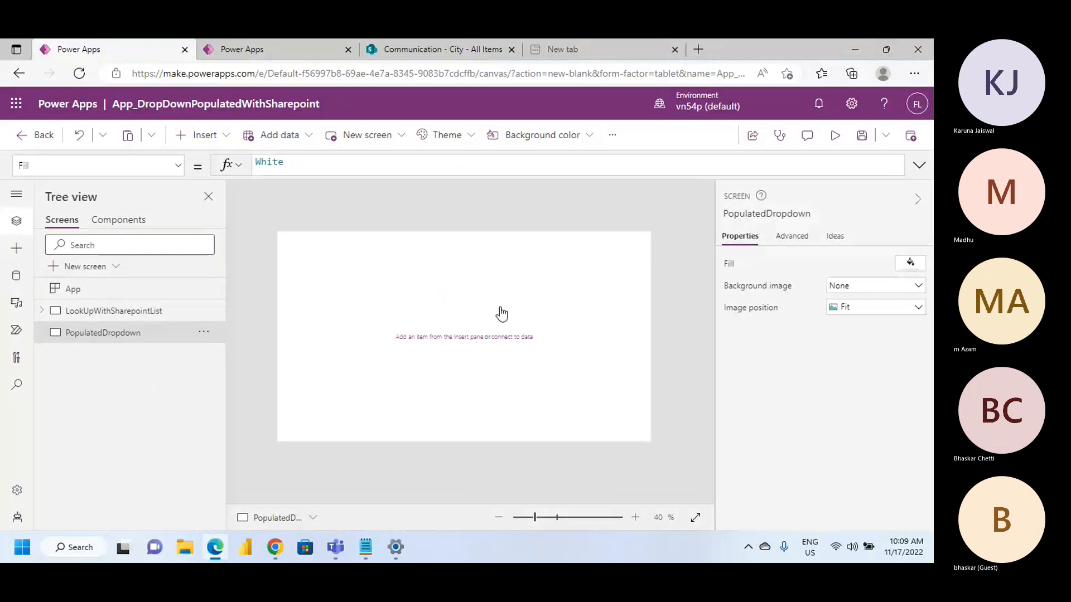
# Check the data sources connected to the app, and return to the list of screens
pyautogui.click(16, 275)
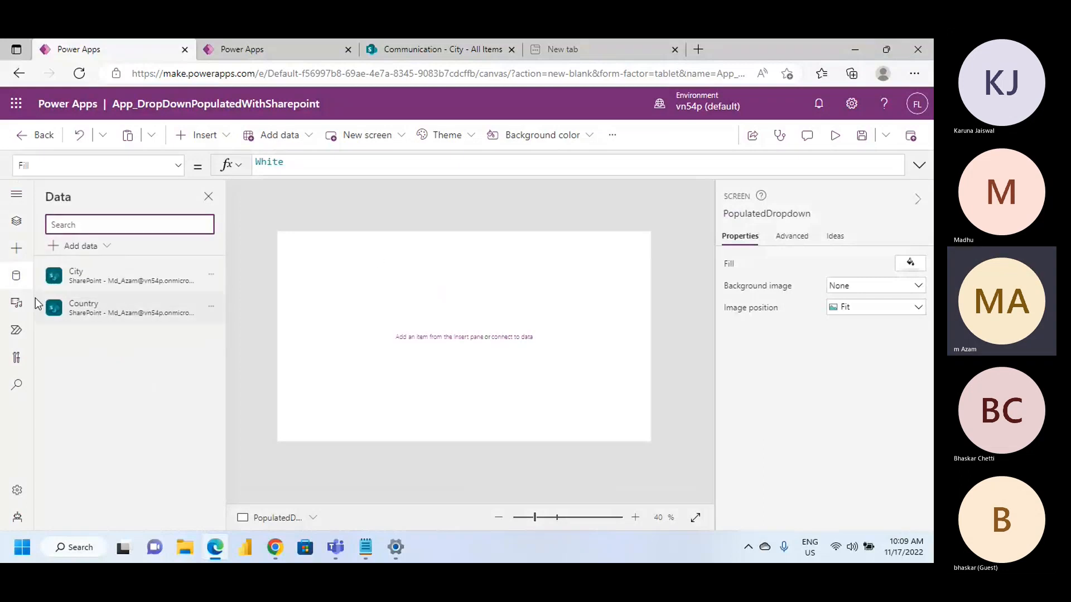
pyautogui.click(105, 346)
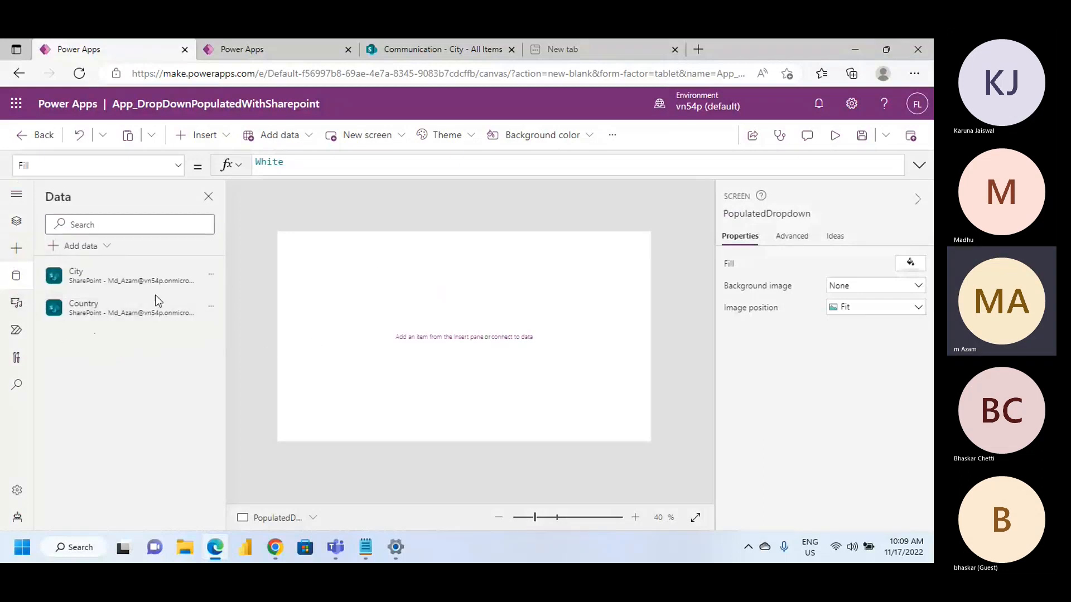
pyautogui.click(17, 220)
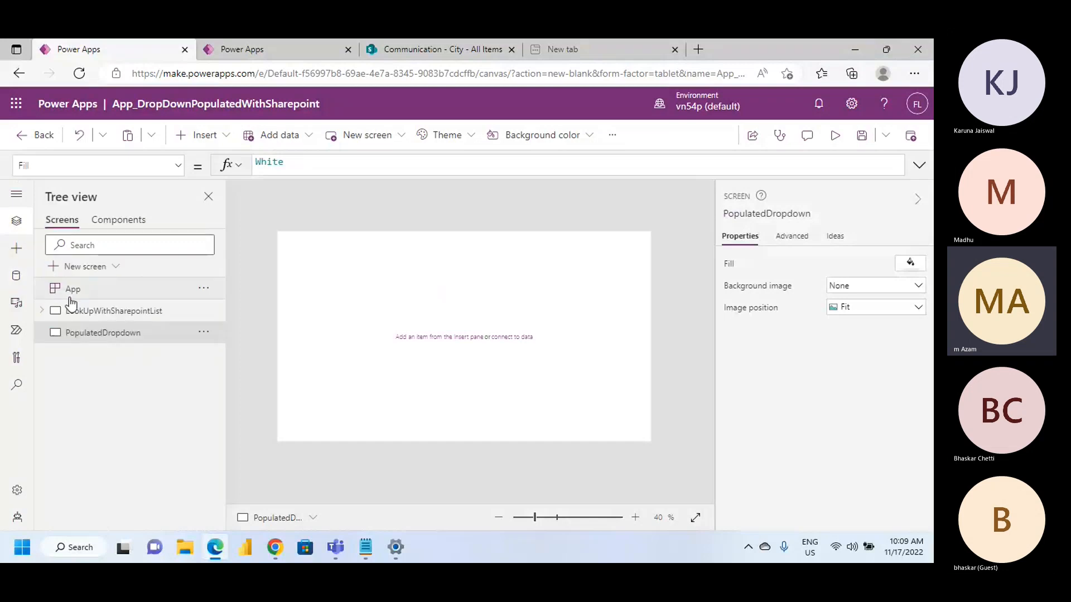
# Insert a drop-down control on the PopulatedDropdown screen and place it at about X 418, Y 240
pyautogui.click(220, 141)
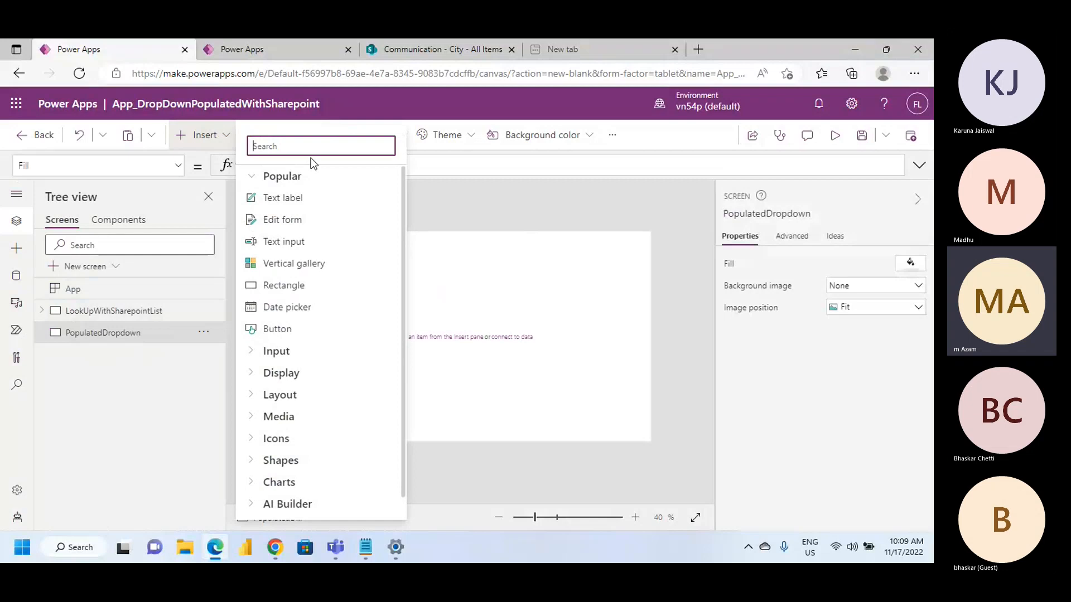
pyautogui.write('Dro')
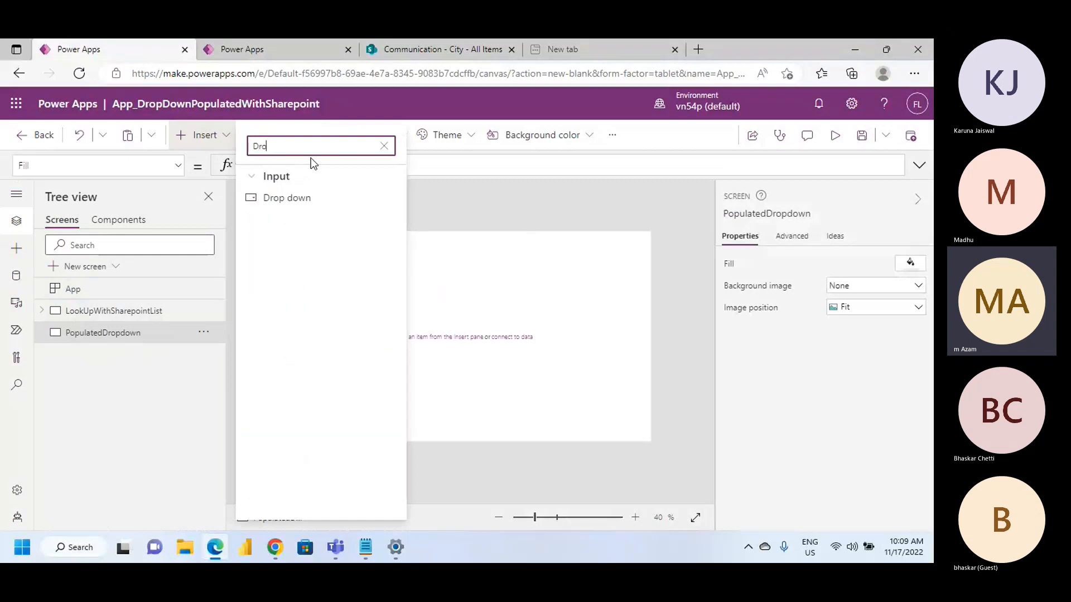
pyautogui.click(325, 201)
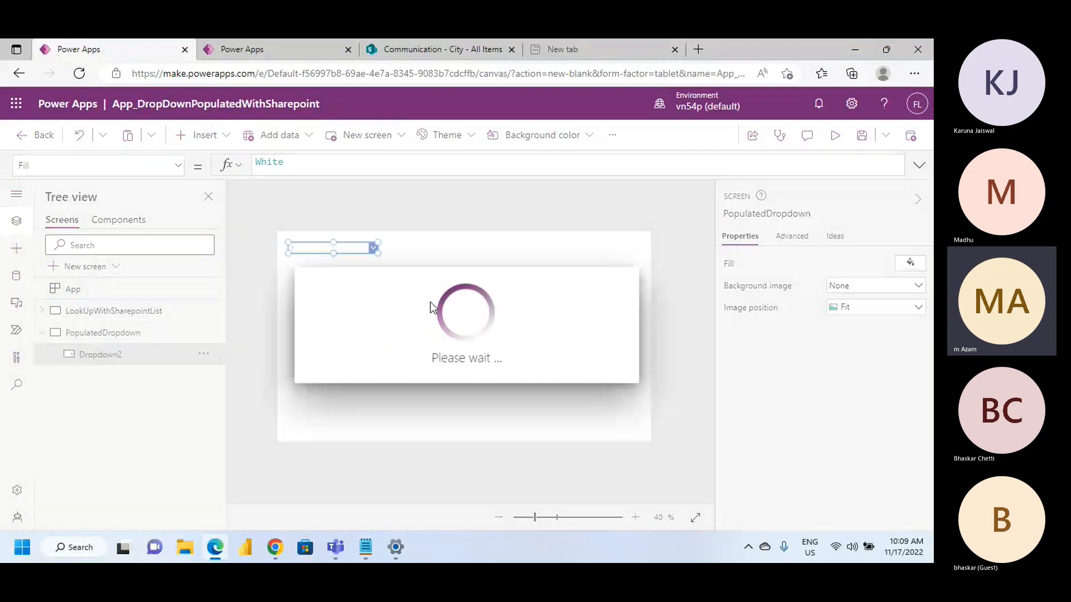
pyautogui.moveTo(325, 247); pyautogui.dragTo(428, 302)
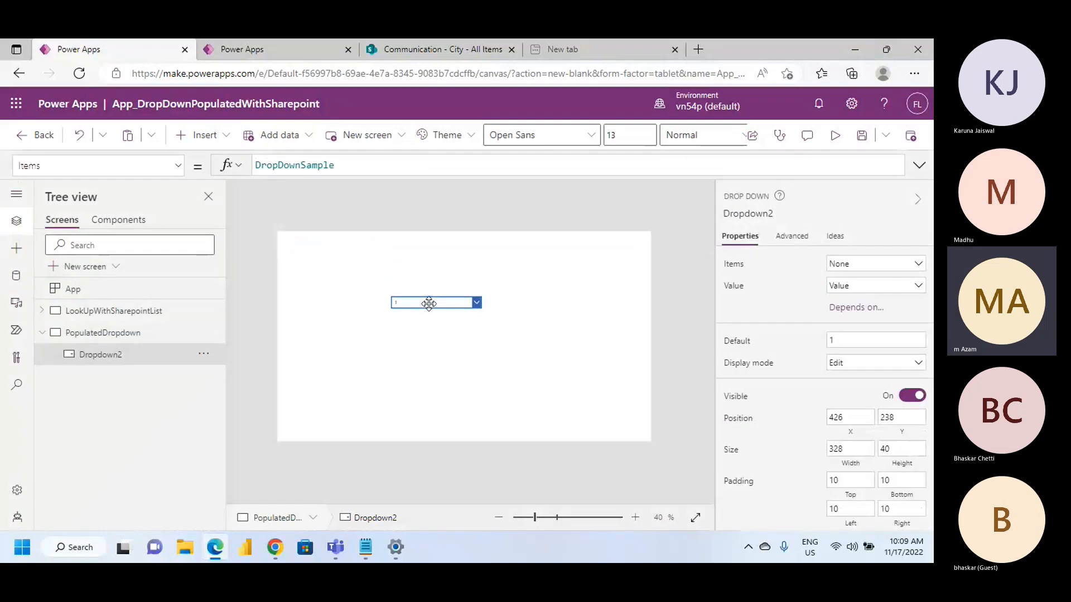
# Replace the new drop-down's Items formula with the start of a Distinct function
pyautogui.click(444, 335)
pyautogui.doubleClick(298, 170)
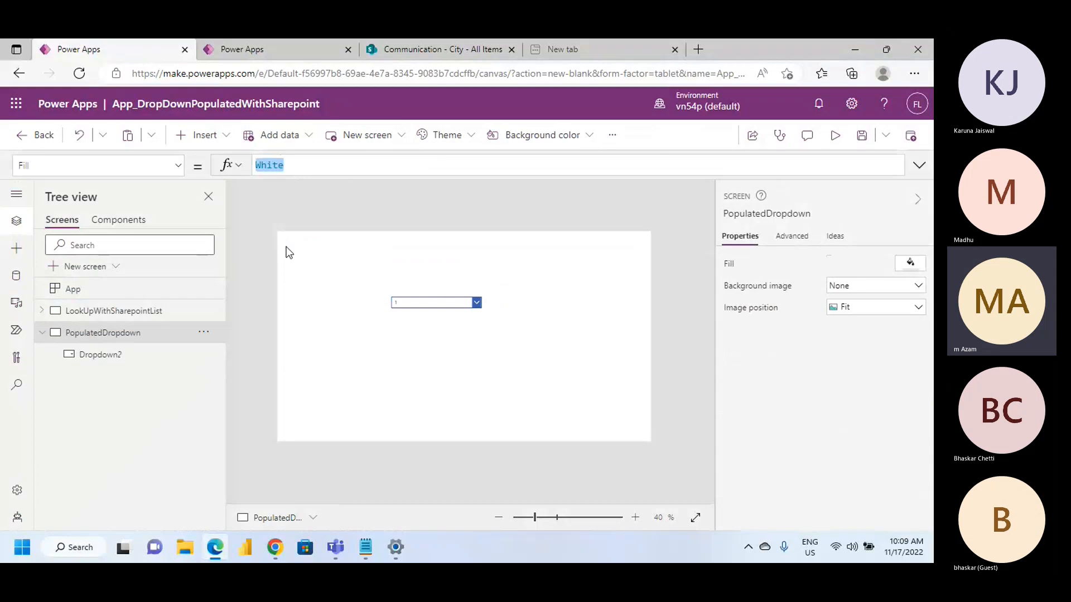
pyautogui.click(451, 307)
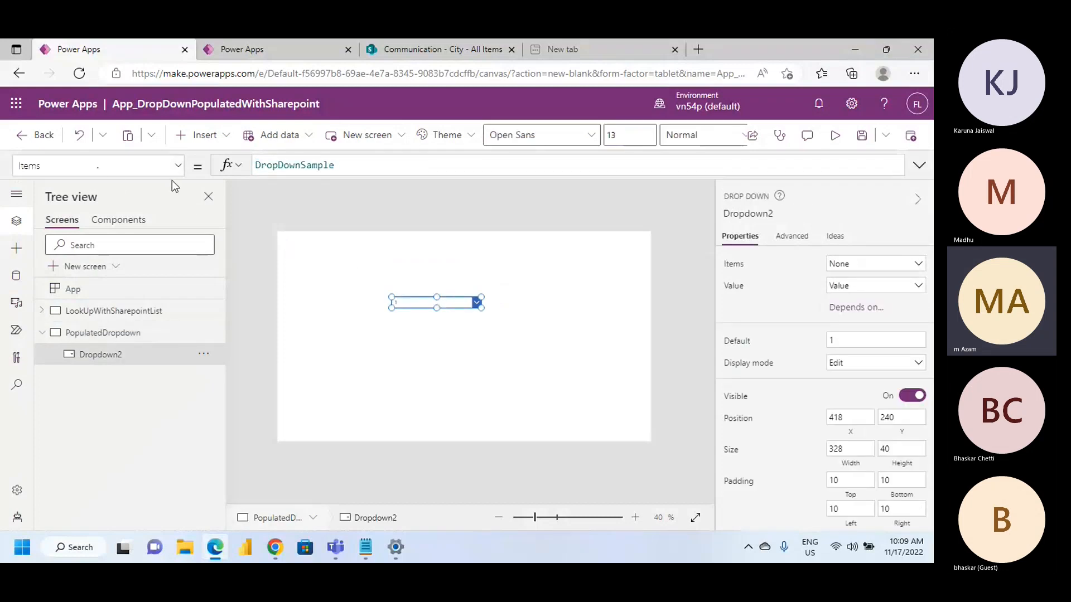
pyautogui.doubleClick(289, 168)
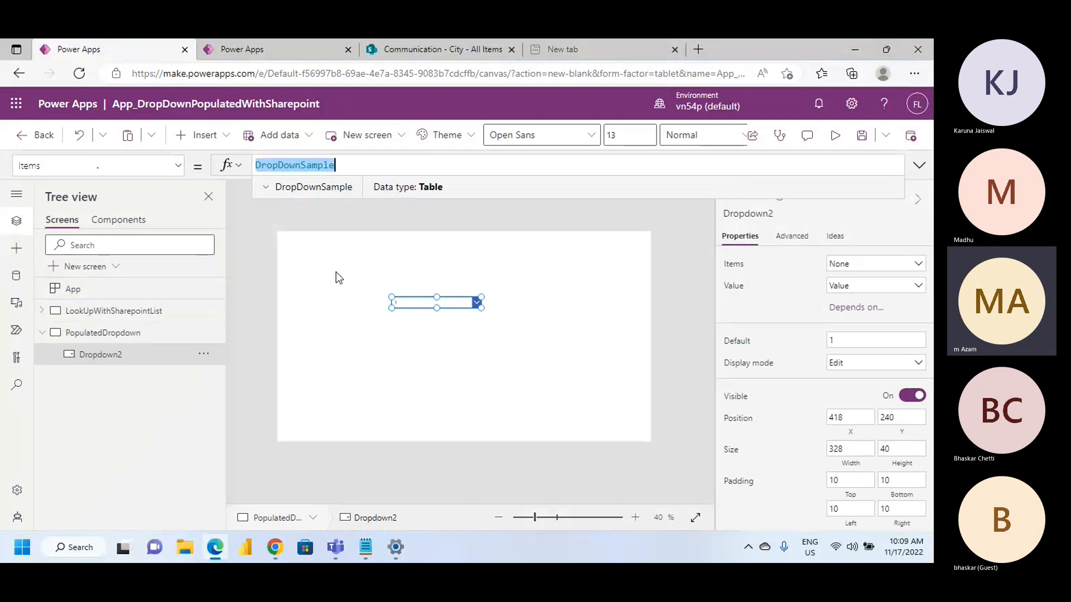
pyautogui.write('D')
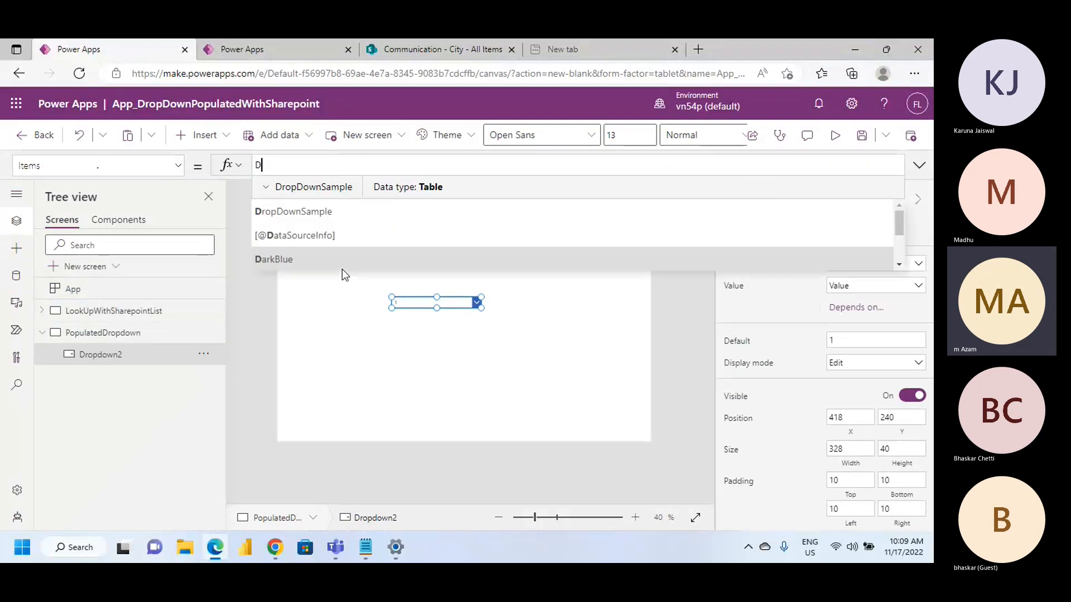
pyautogui.write('is')
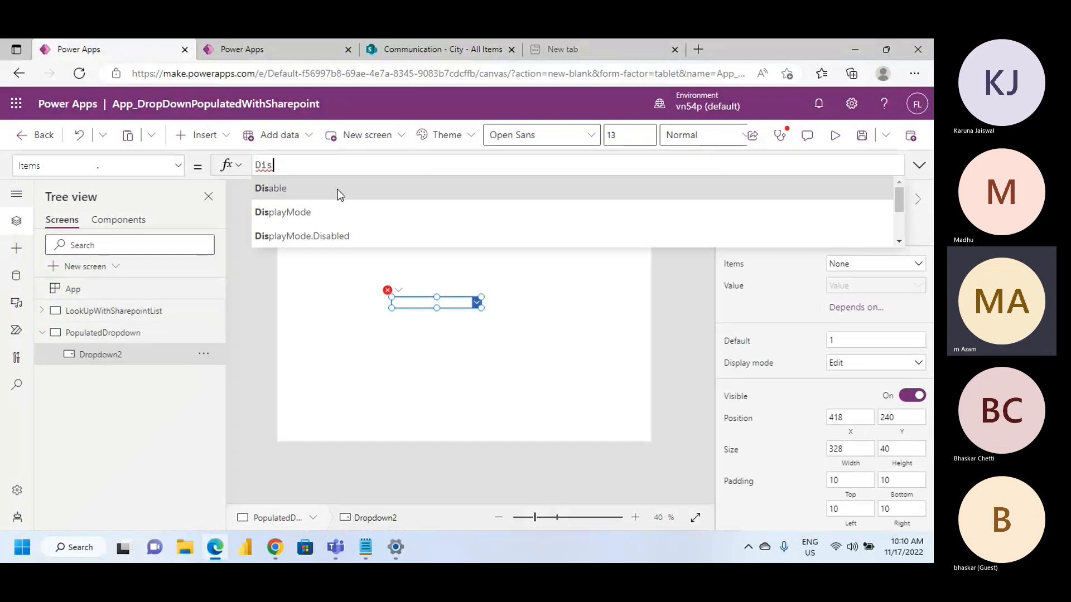
pyautogui.write('t')
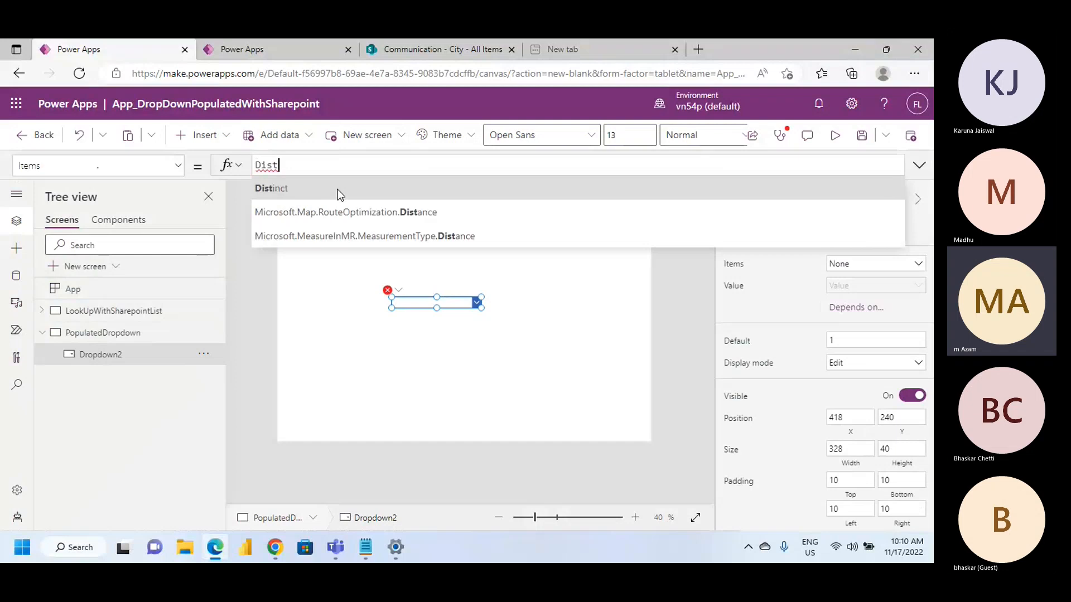
pyautogui.click(320, 198)
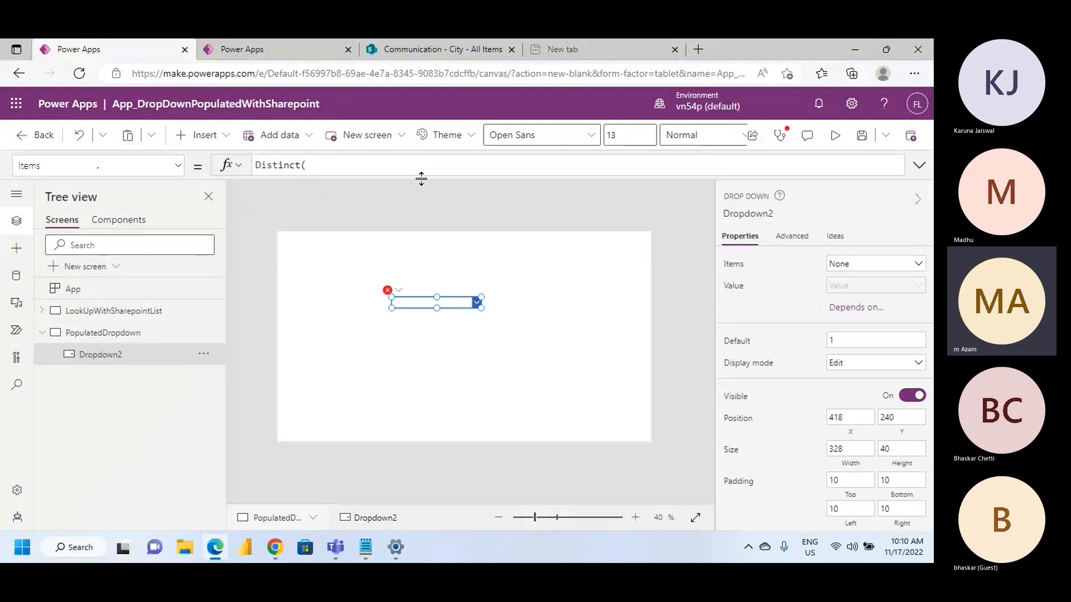
# Complete the Items formula as Distinct(Country,CountryName), using the Country list as source and CountryName as expression
pyautogui.write('Coun')
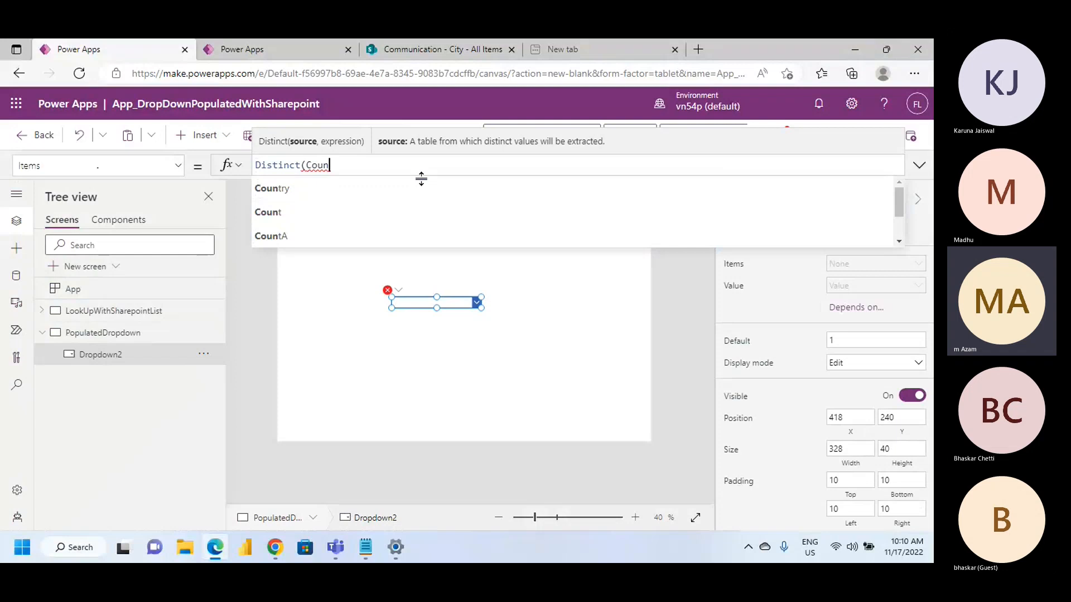
pyautogui.write('try')
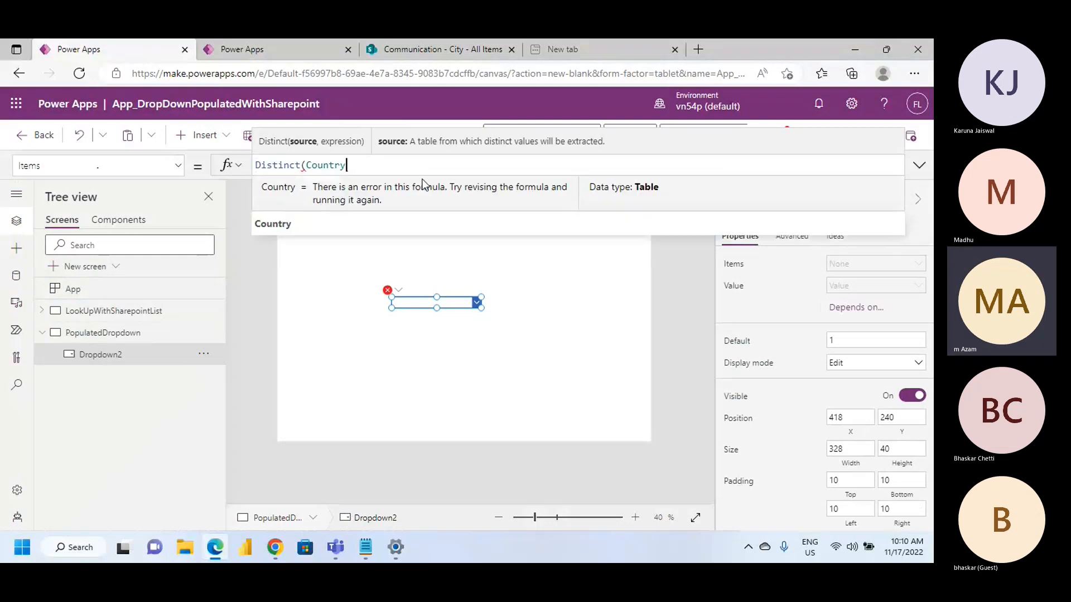
pyautogui.write(',')
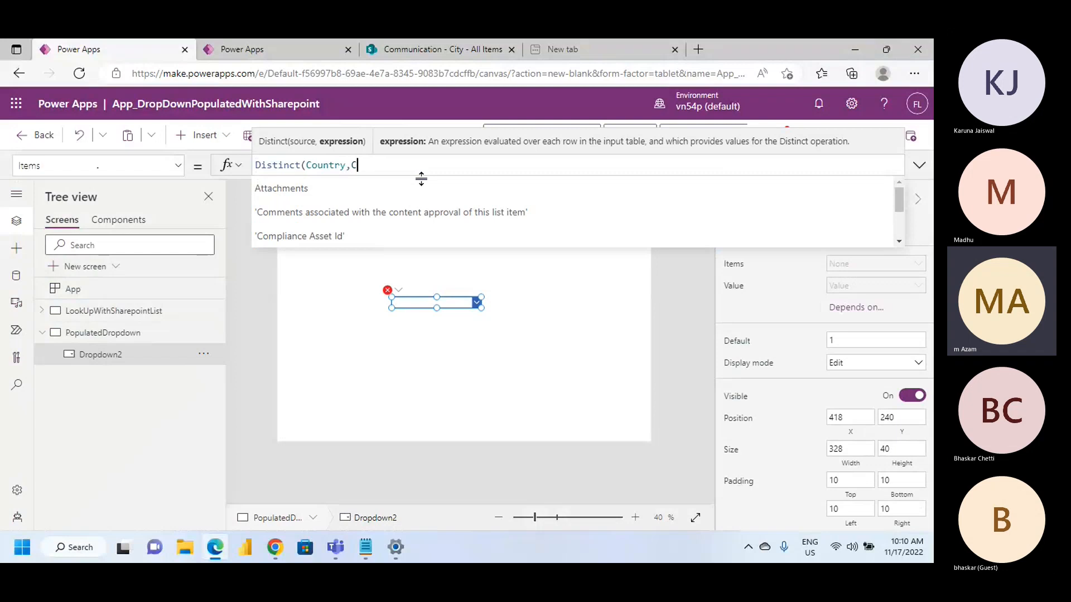
pyautogui.write('Cou')
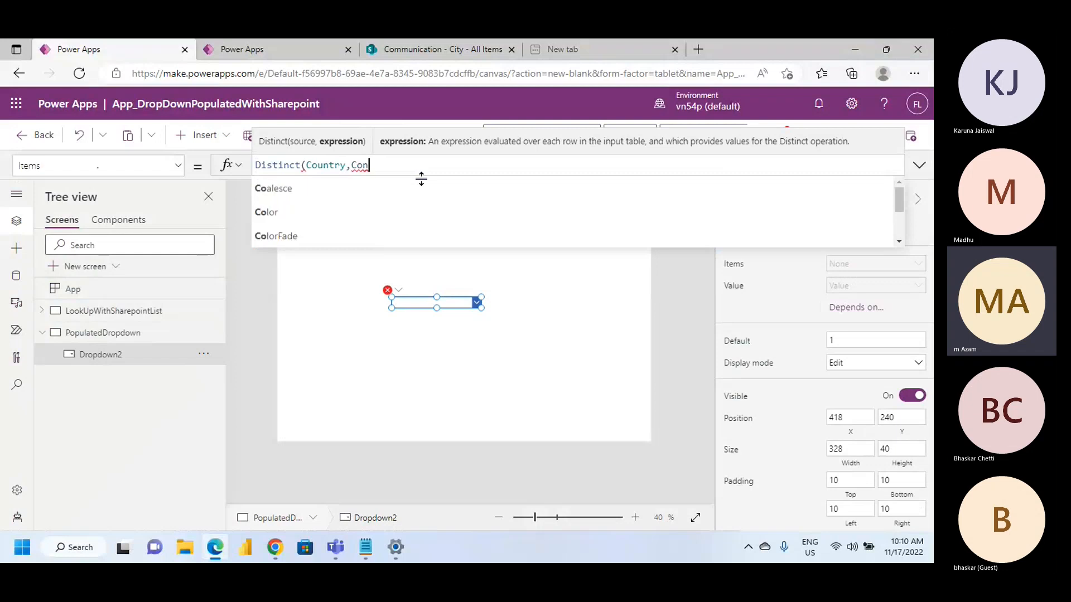
pyautogui.press('BackSpace')
pyautogui.write('untry')
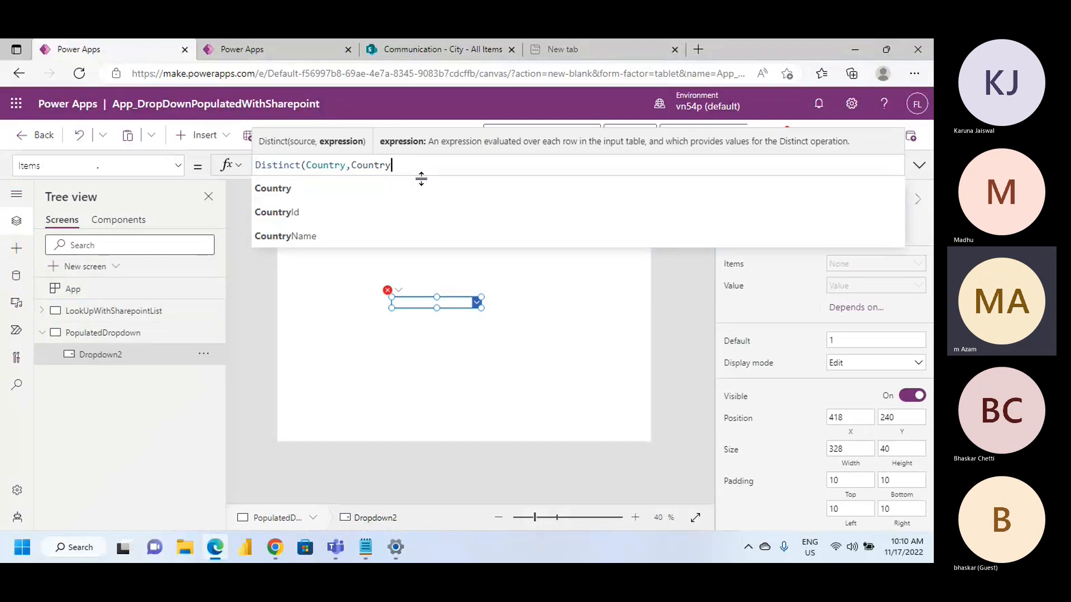
pyautogui.click(396, 234)
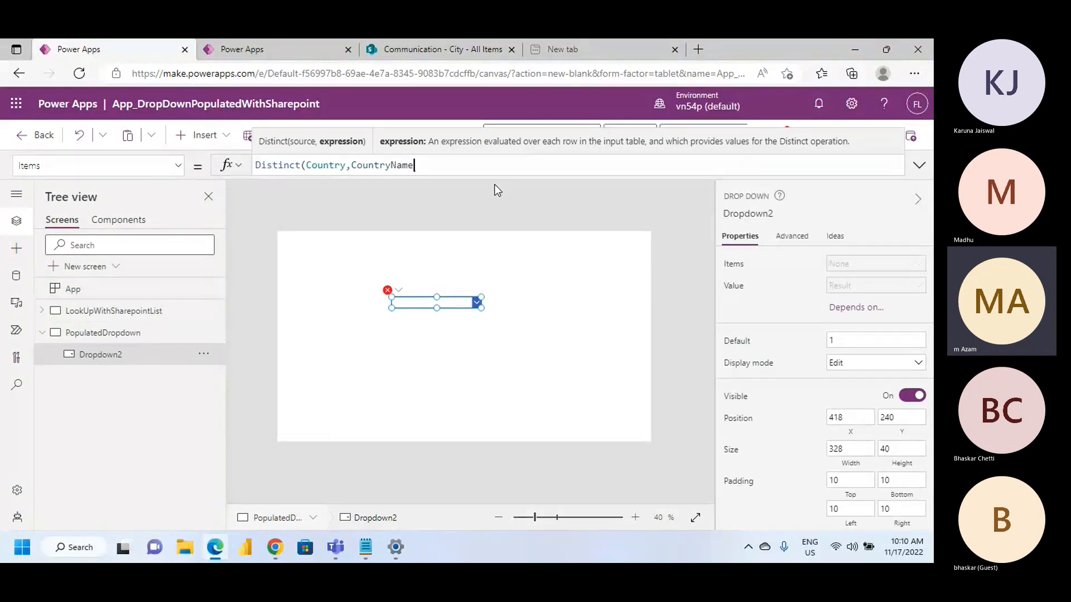
pyautogui.write(')')
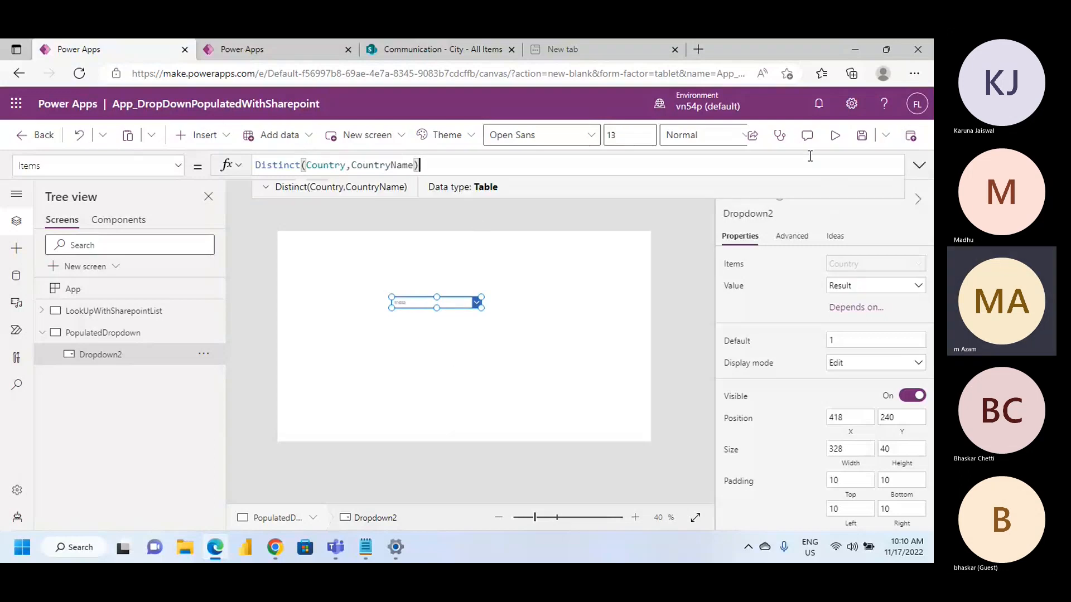
# Preview the app, expand the drop-down to examine its country options, and exit the preview
pyautogui.click(834, 144)
pyautogui.click(489, 261)
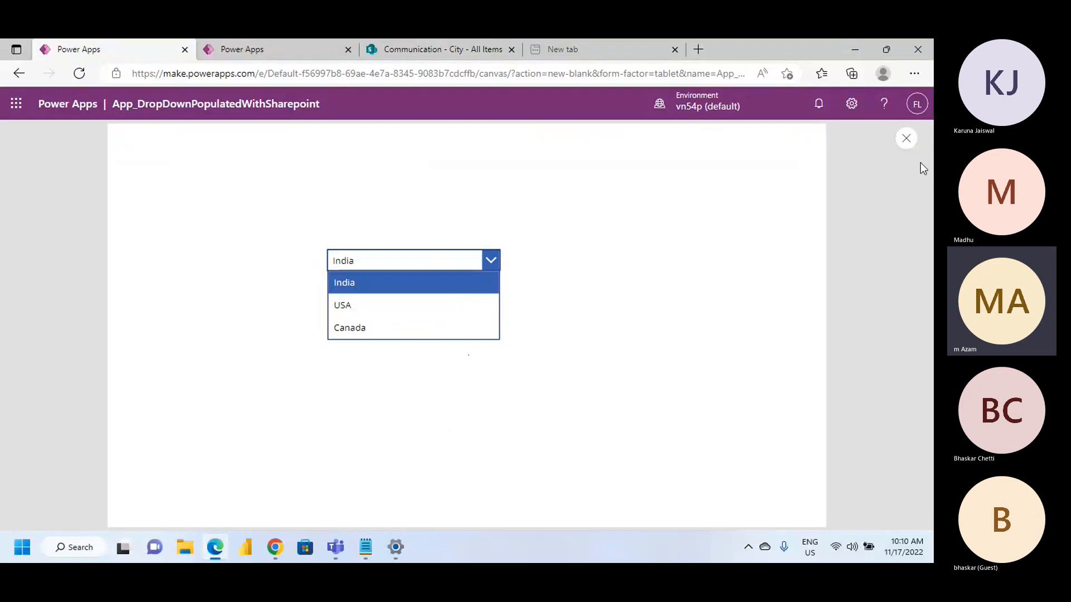
pyautogui.click(863, 173)
pyautogui.press('Escape')
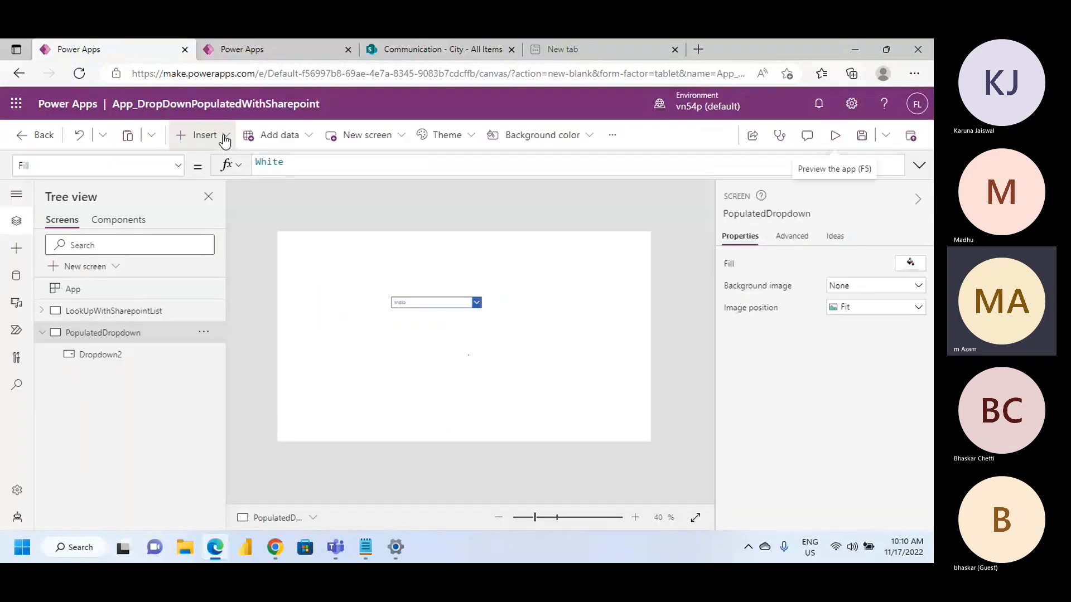
# Insert a text label and place it below the drop-down at about X 418, Y 352
pyautogui.click(225, 141)
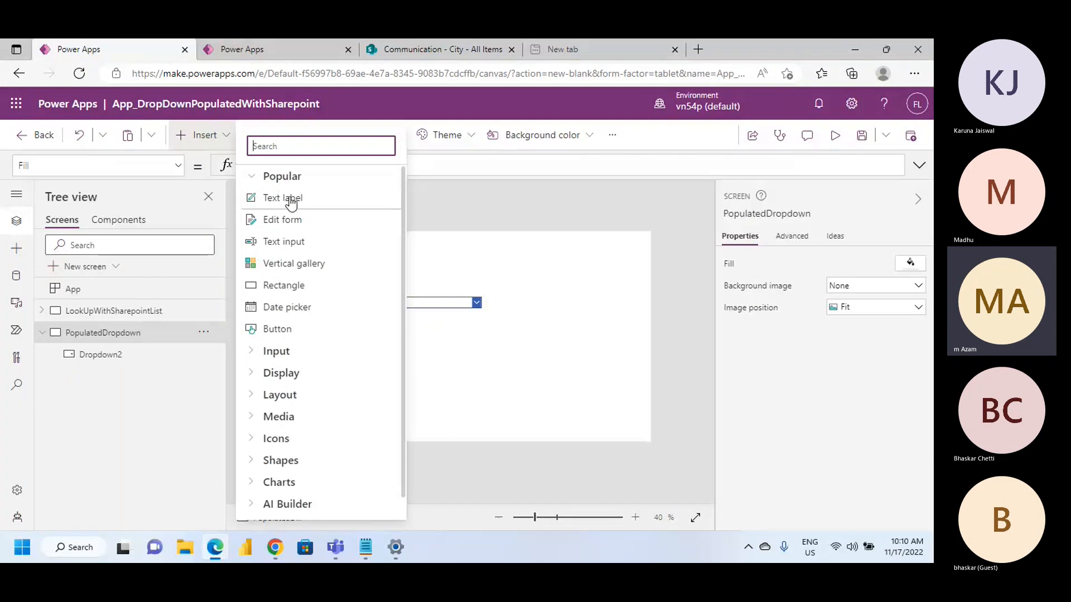
pyautogui.click(373, 283)
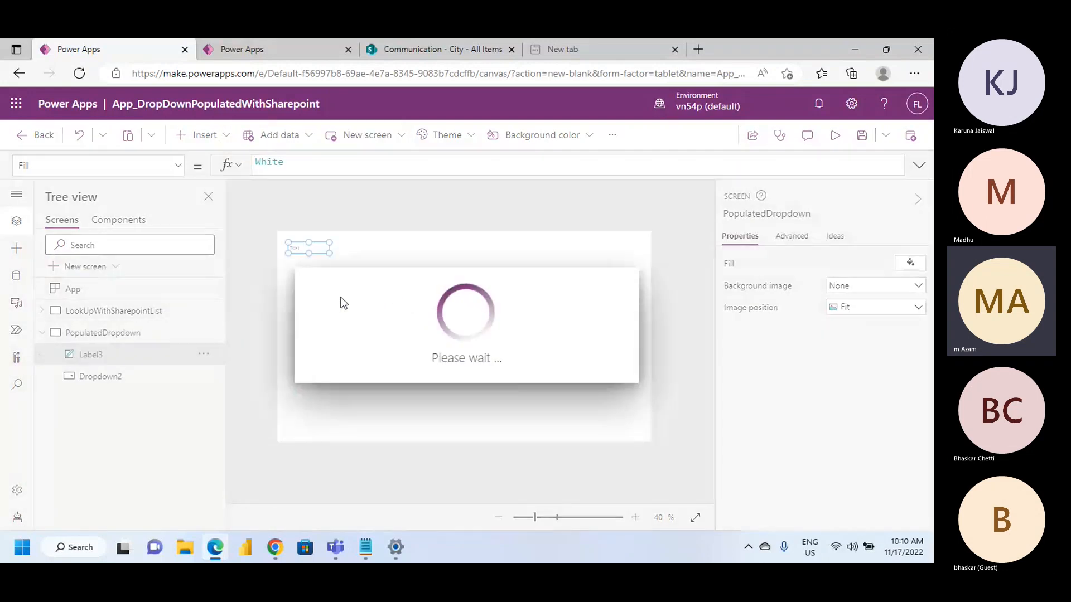
pyautogui.moveTo(366, 341); pyautogui.dragTo(405, 332)
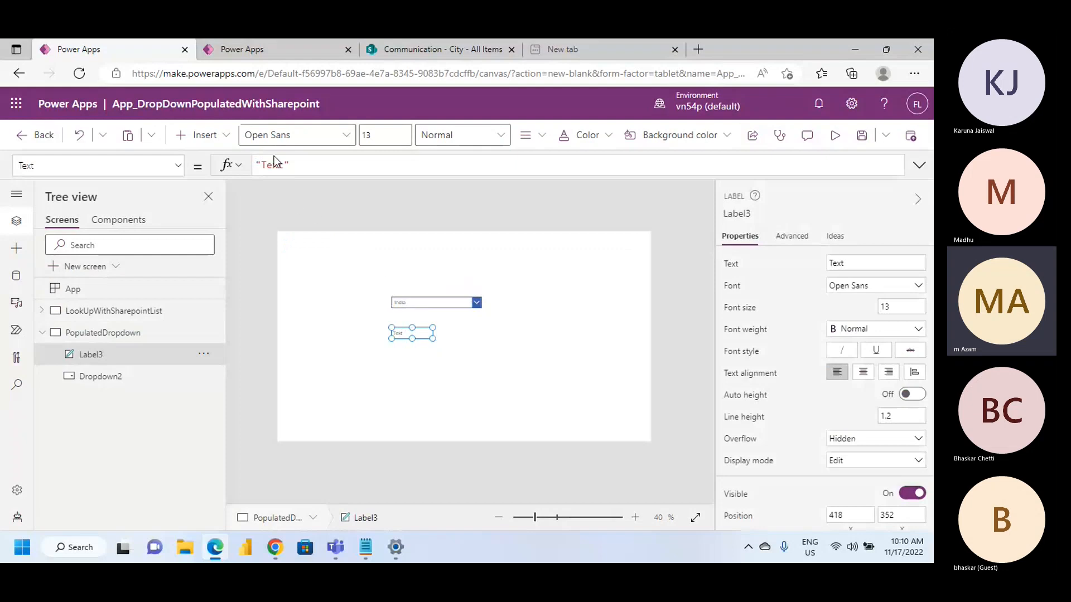
# Replace the label's Text formula with the unfinished reference "Dropdown1.Selected."
pyautogui.tripleClick(311, 163)
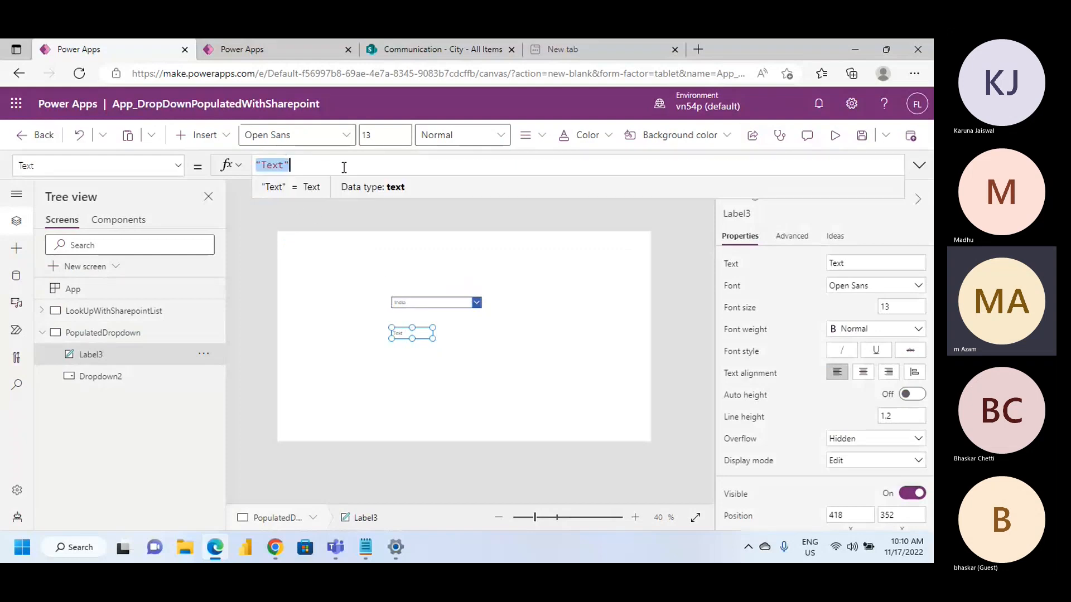
pyautogui.write('Dr')
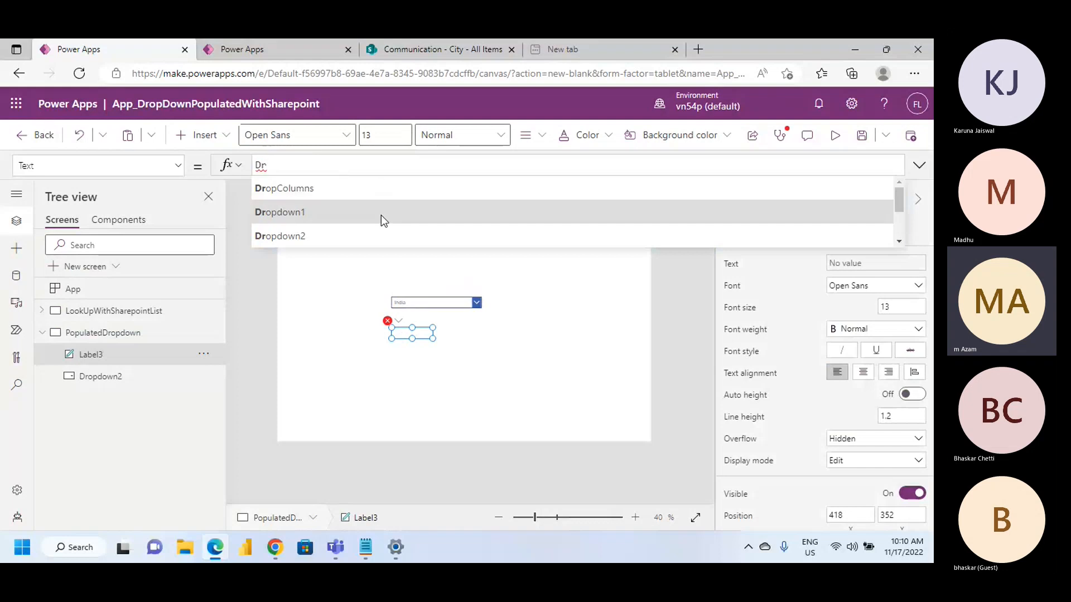
pyautogui.click(380, 214)
pyautogui.write('.S')
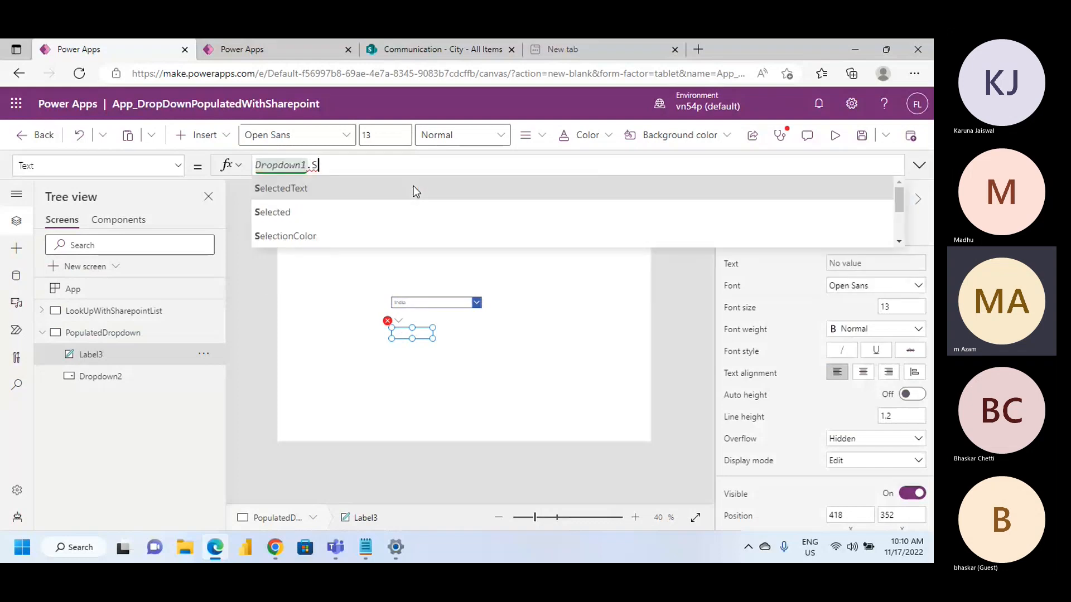
pyautogui.click(367, 218)
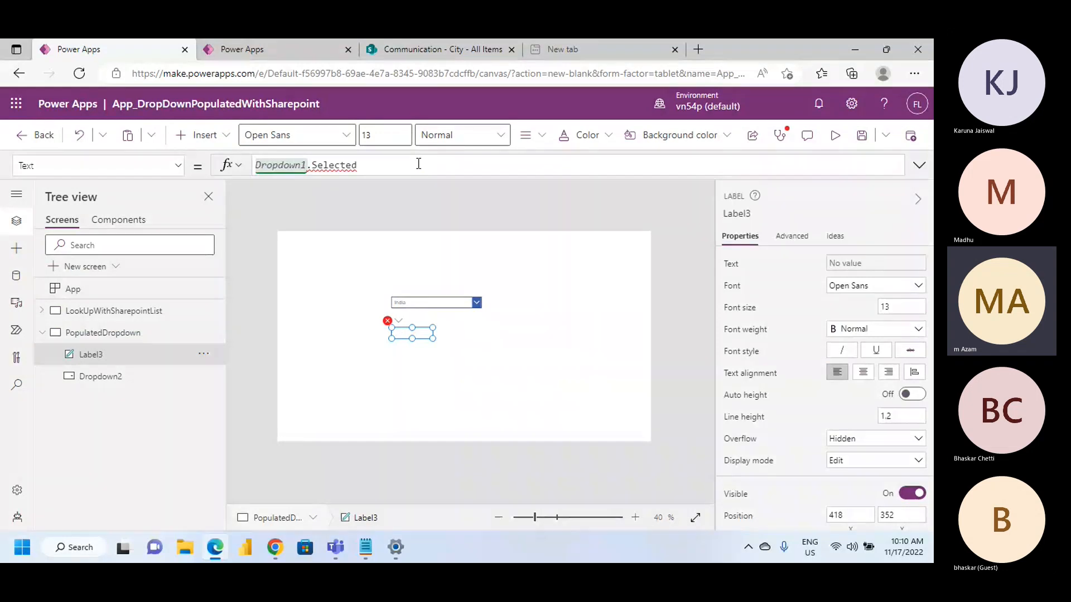
pyautogui.write('.')
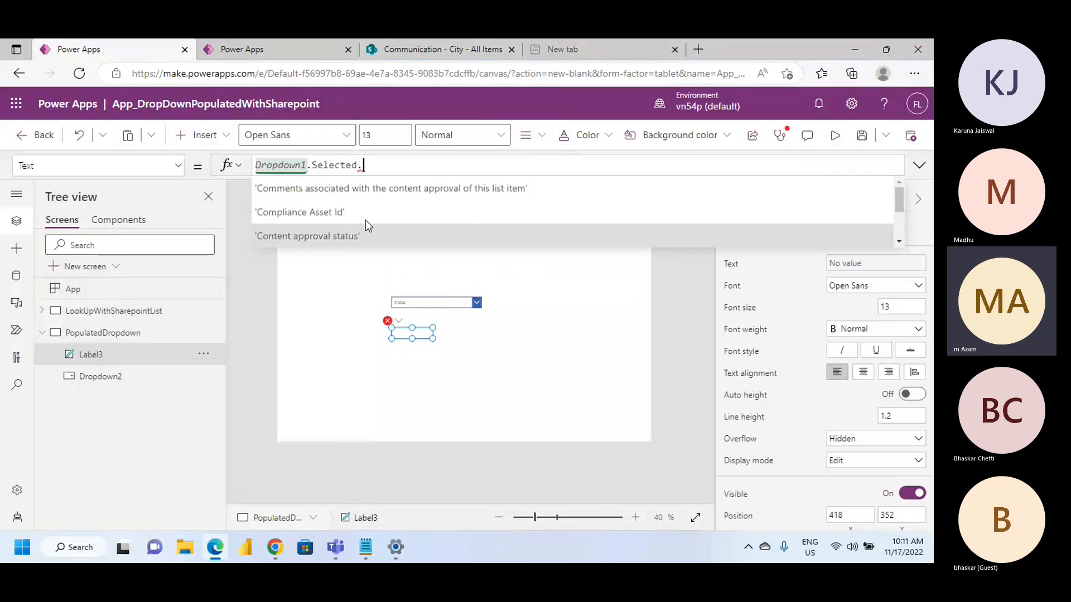
pyautogui.write('Val')
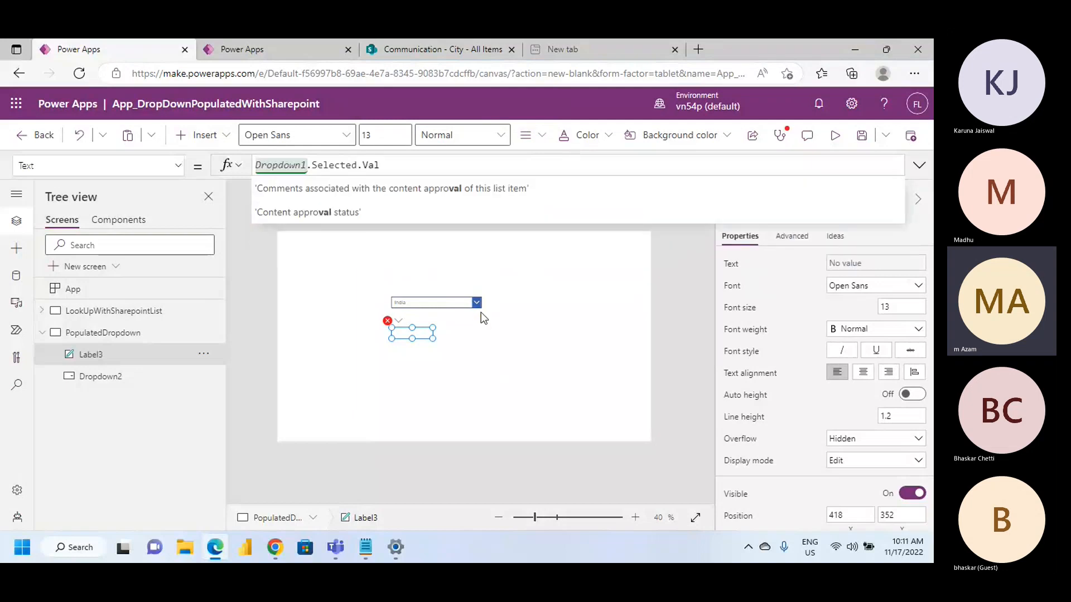
pyautogui.press('BackSpace')
pyautogui.press('BackSpace')
pyautogui.press('BackSpace')
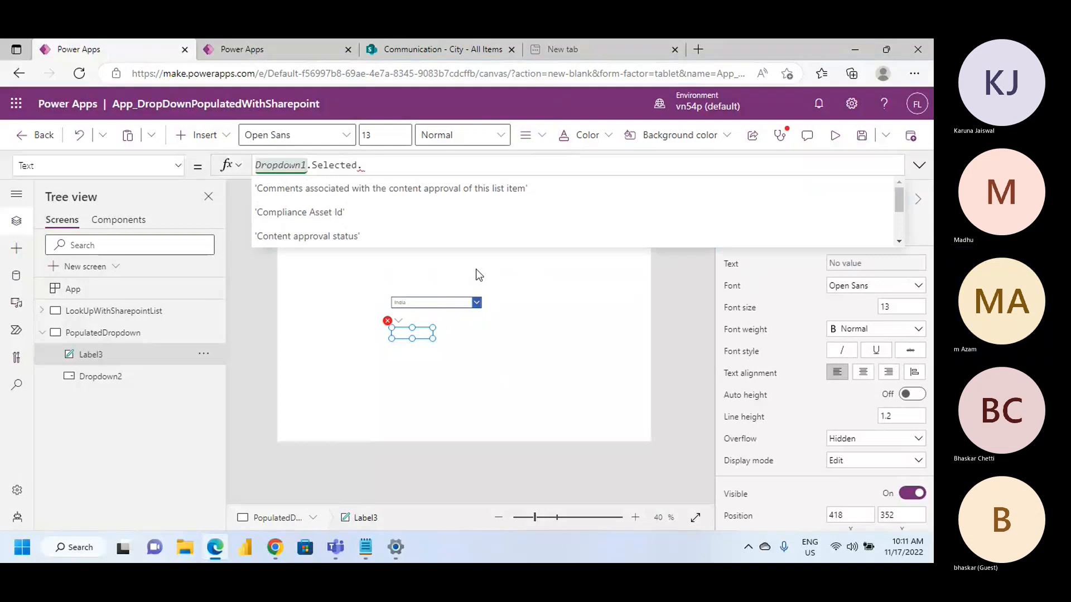
# Check the control name and Items formula of the country drop-down
pyautogui.click(438, 305)
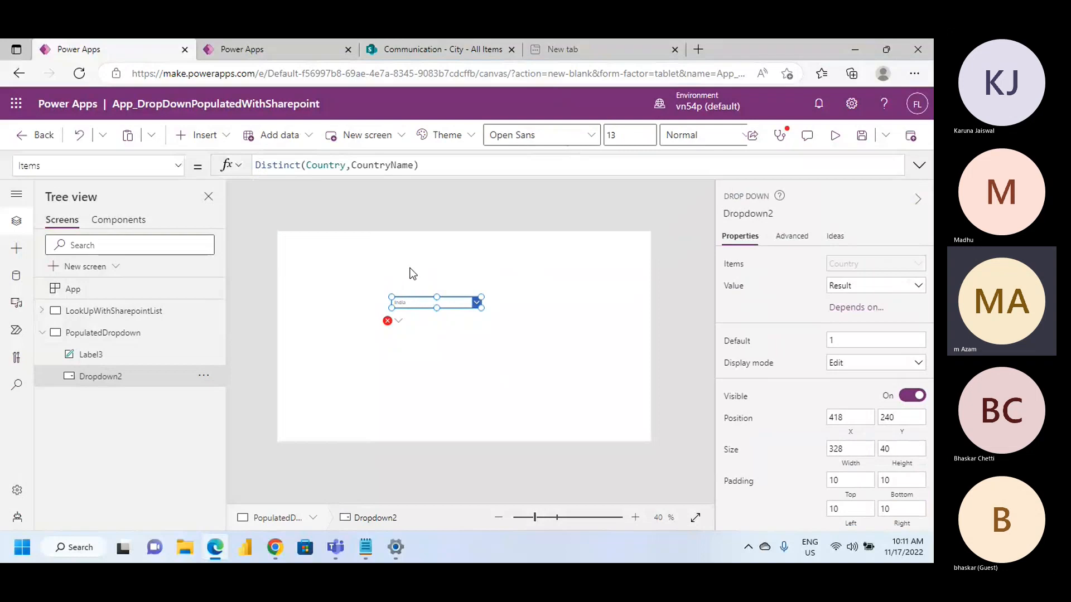
pyautogui.click(407, 324)
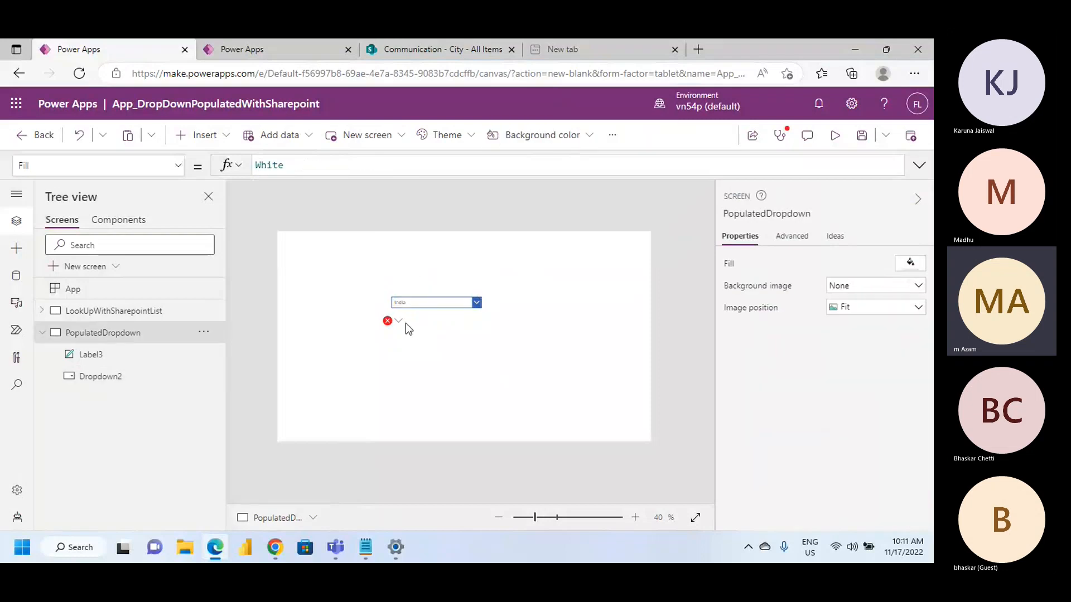
pyautogui.click(399, 322)
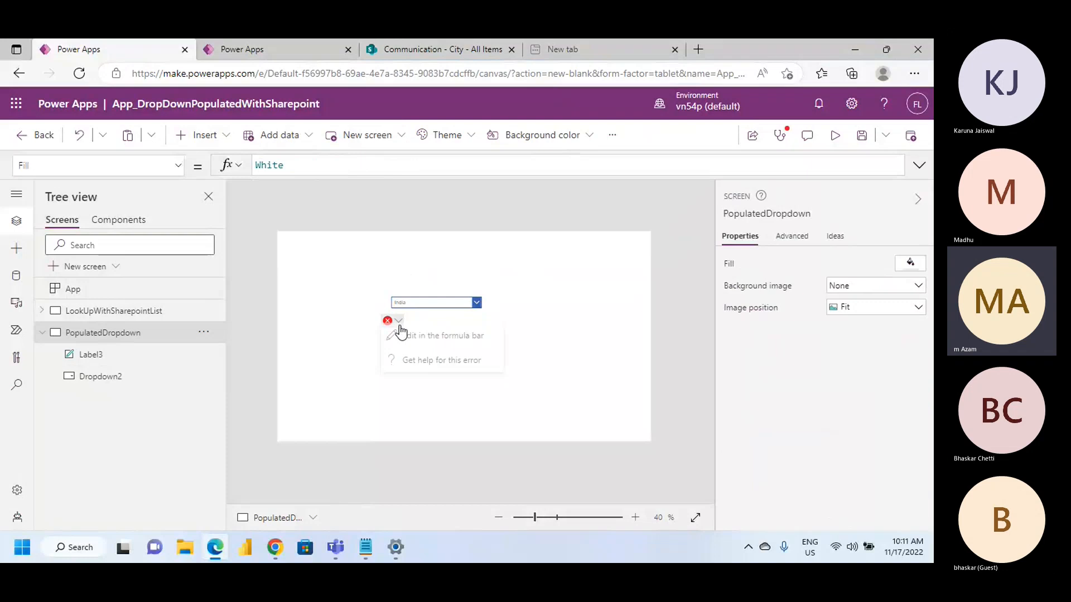
pyautogui.click(533, 286)
pyautogui.moveTo(398, 328)
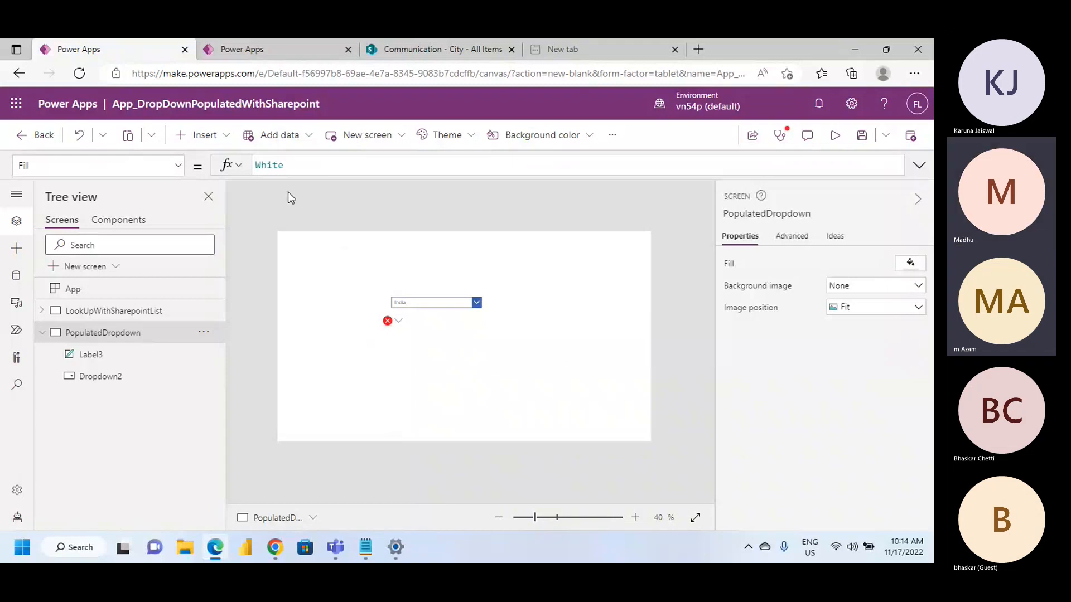
pyautogui.click(399, 322)
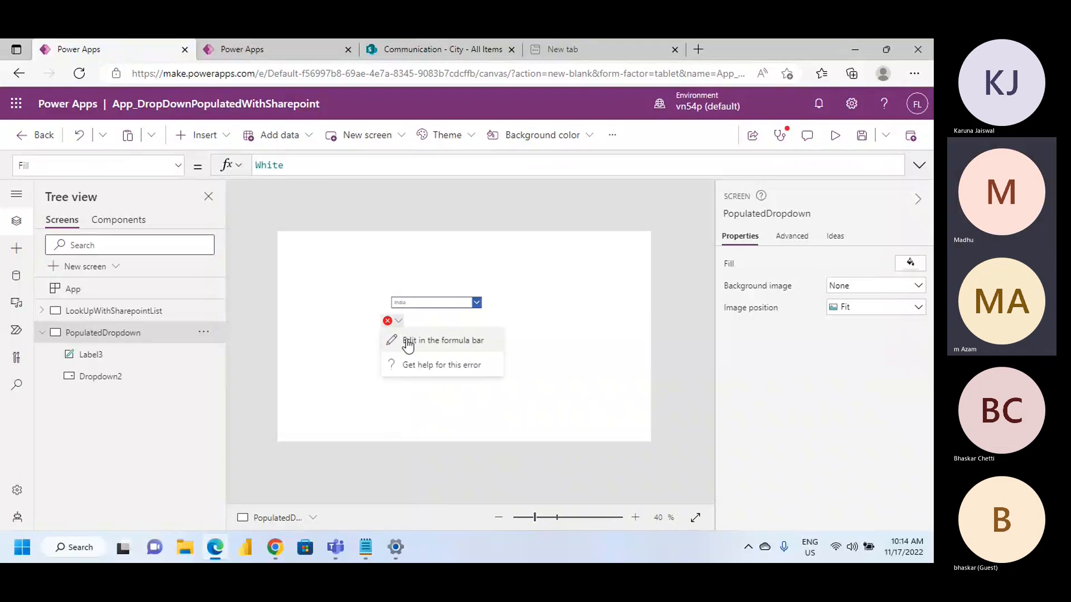
pyautogui.click(529, 310)
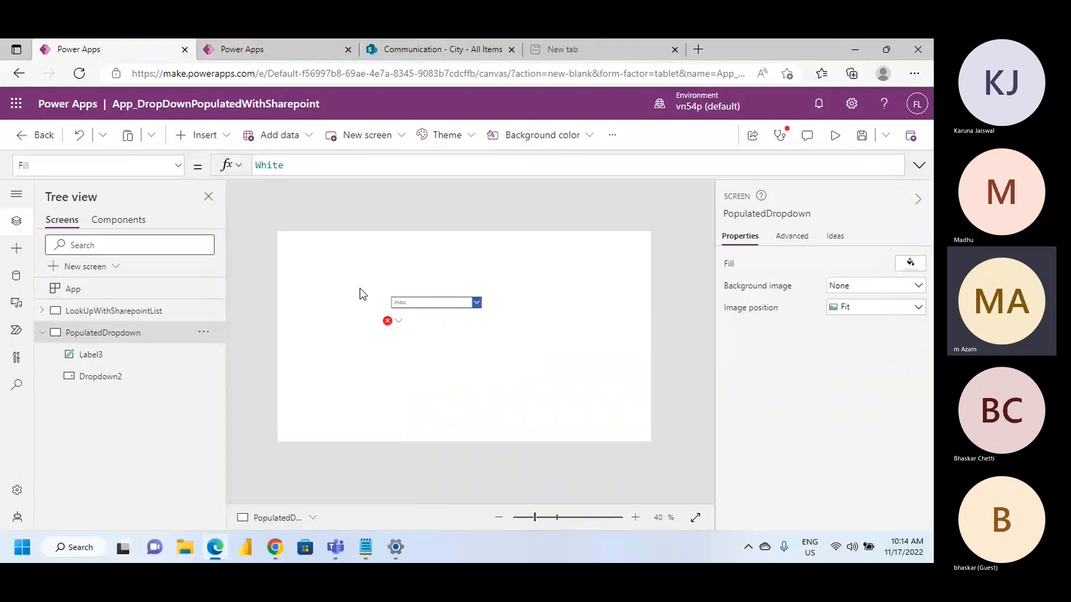
pyautogui.click(399, 322)
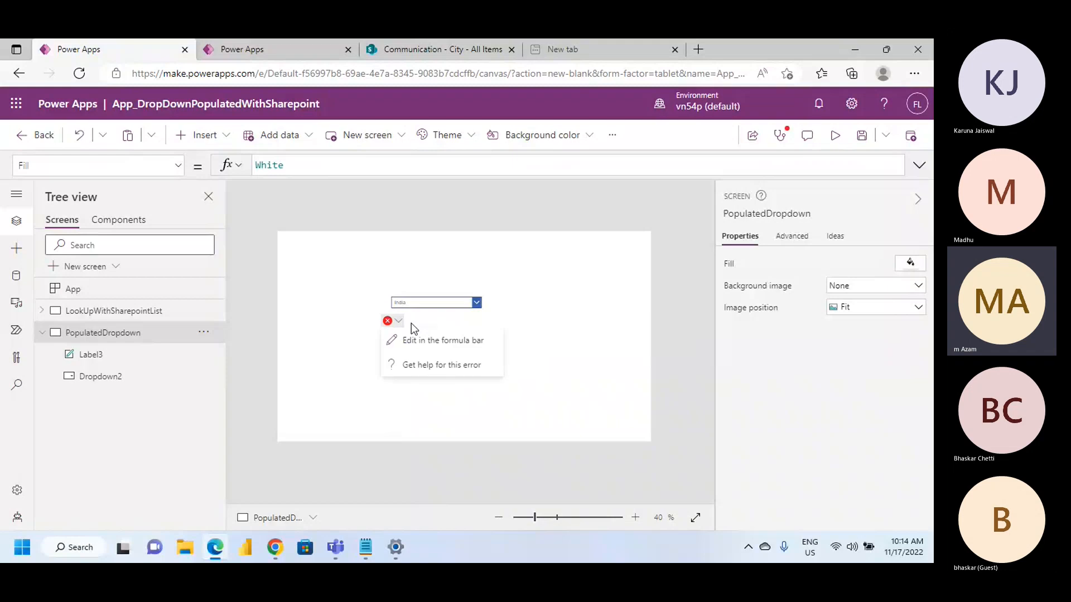
pyautogui.click(518, 337)
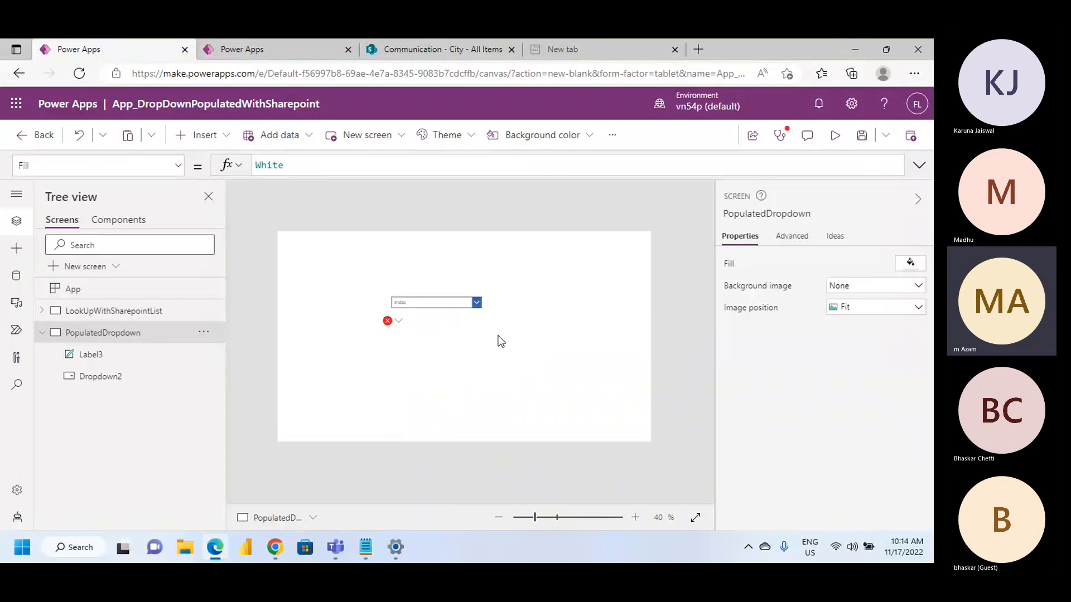
pyautogui.click(413, 305)
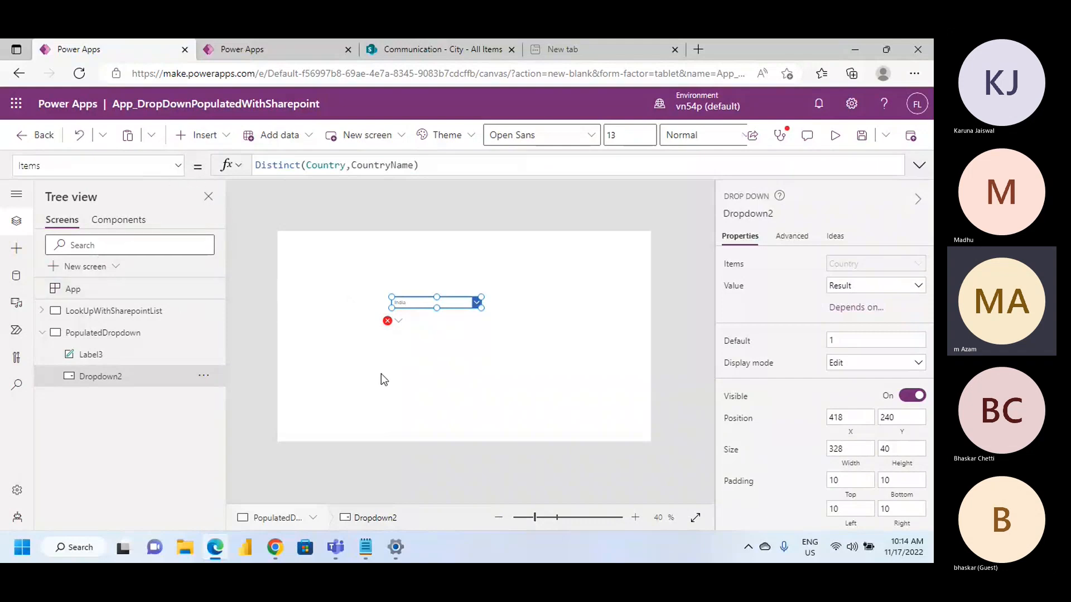
pyautogui.click(407, 42)
pyautogui.click(282, 40)
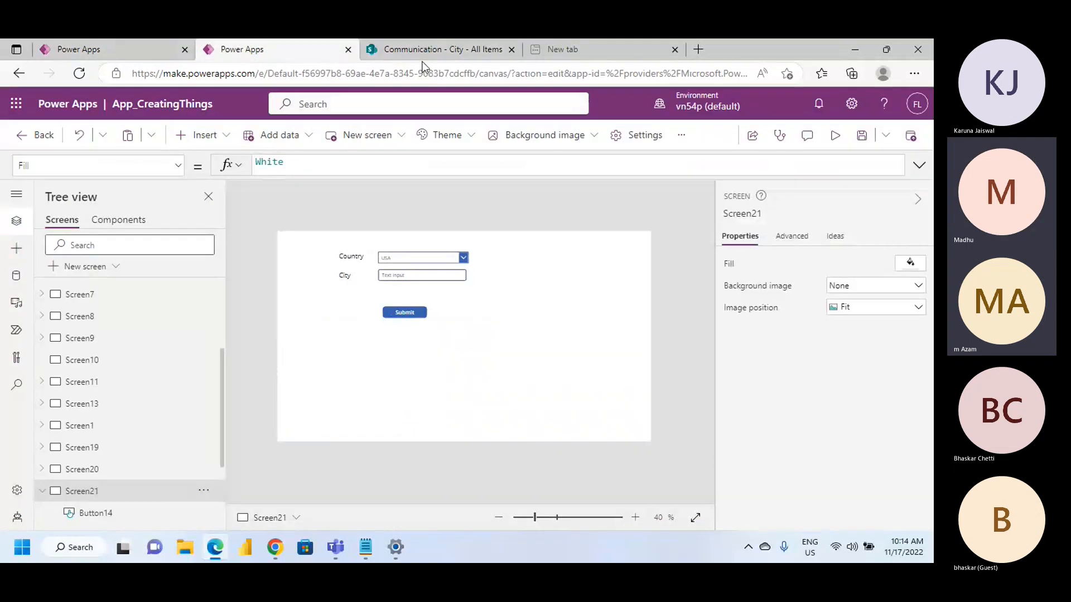
pyautogui.click(73, 50)
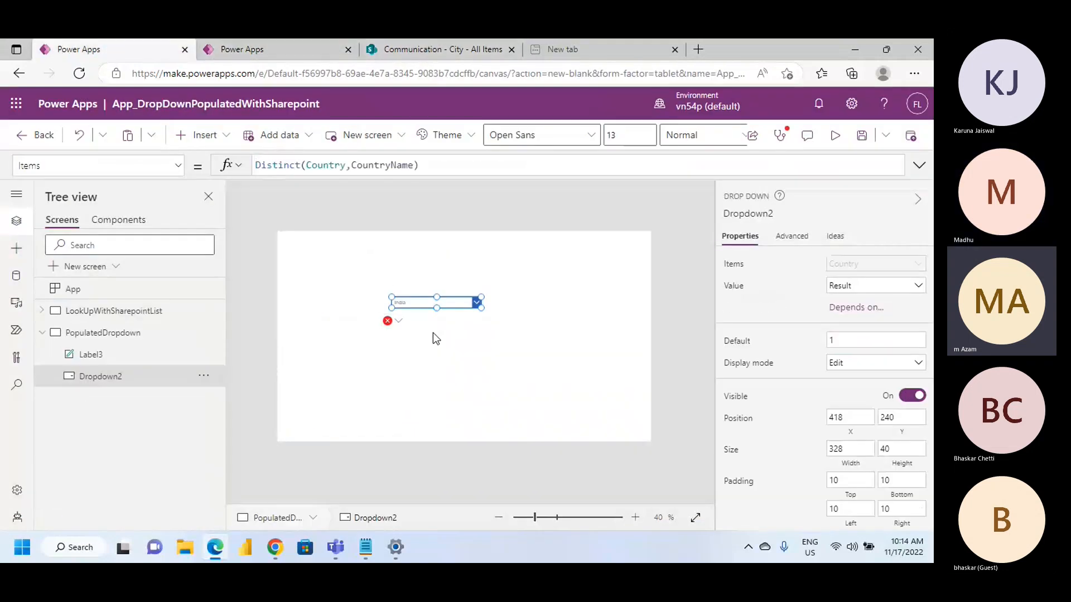
# Complete the label's Text formula as "Dropdown1.Selected.CountryName"
pyautogui.click(435, 327)
pyautogui.click(397, 321)
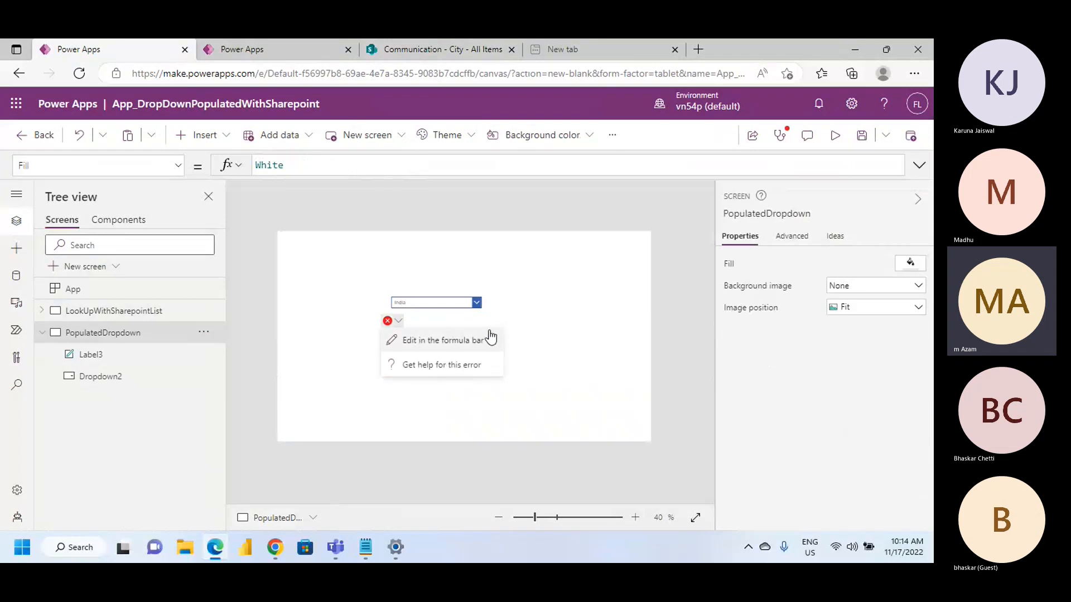
pyautogui.click(398, 324)
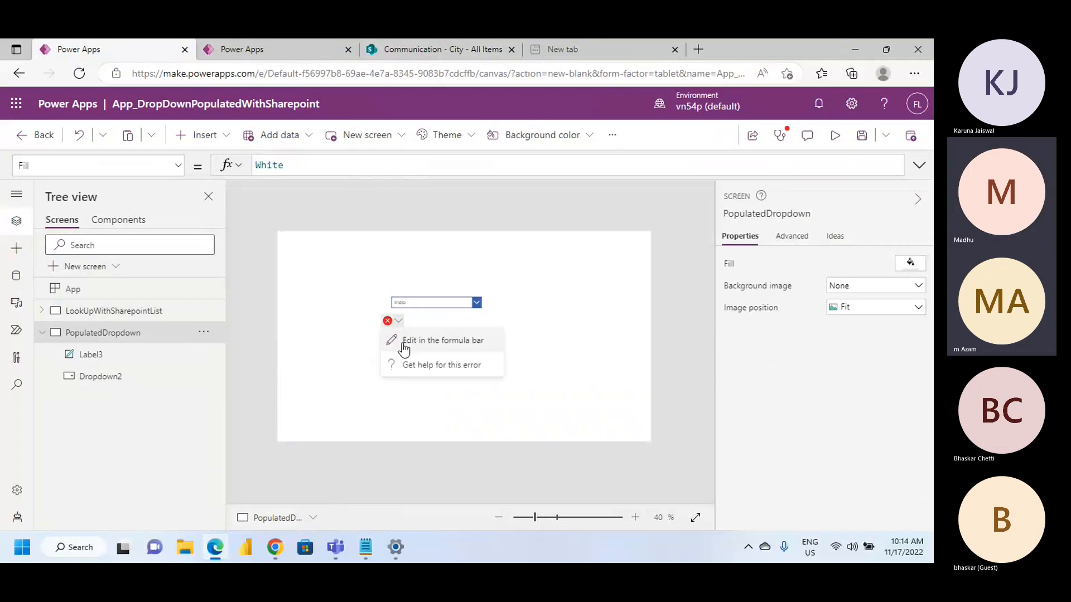
pyautogui.click(404, 341)
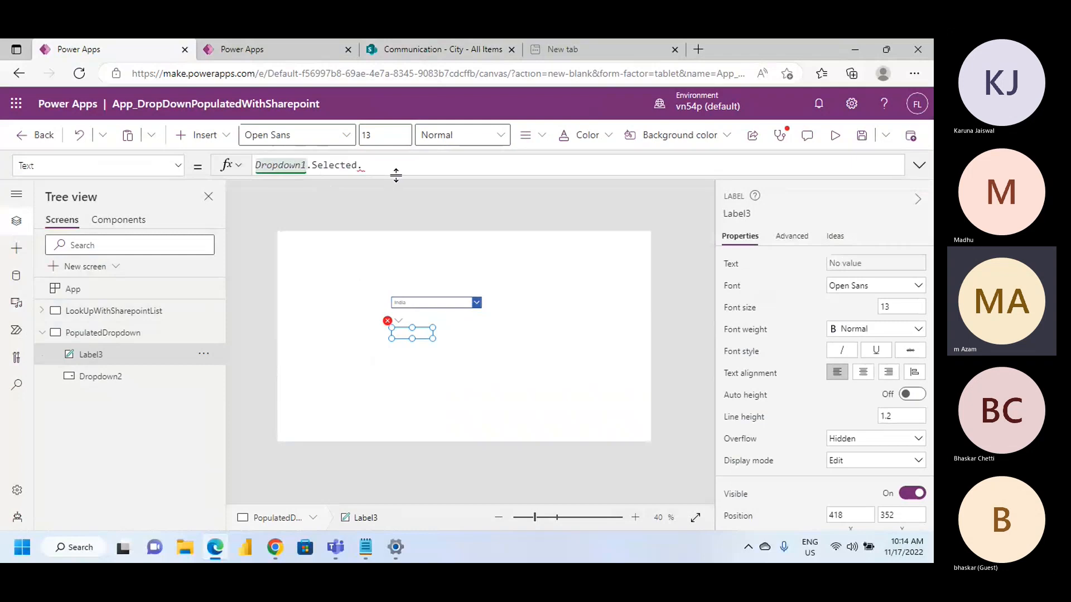
pyautogui.write('v')
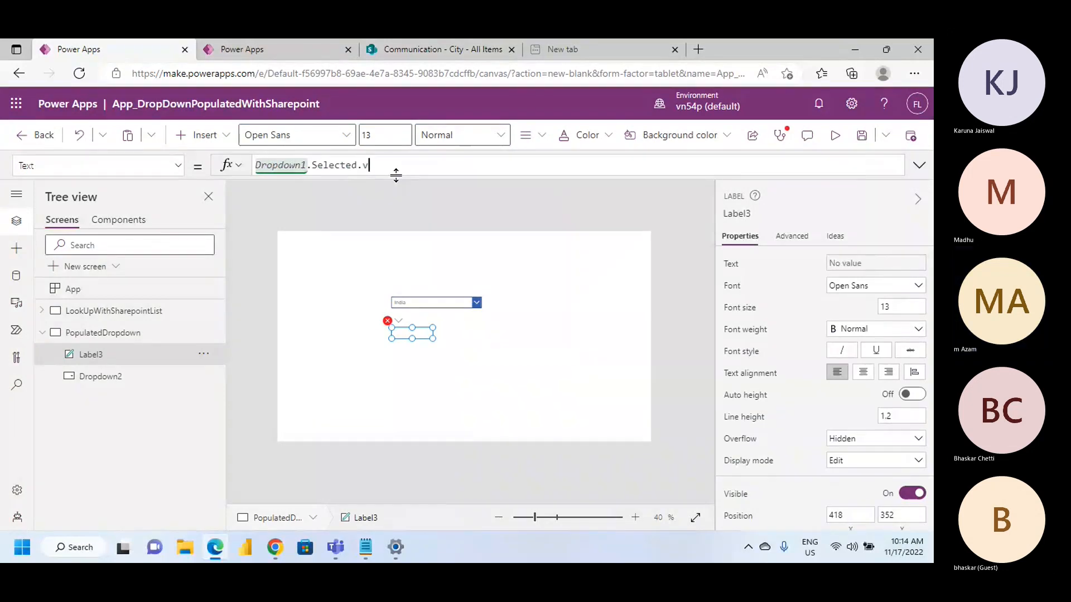
pyautogui.press('BackSpace')
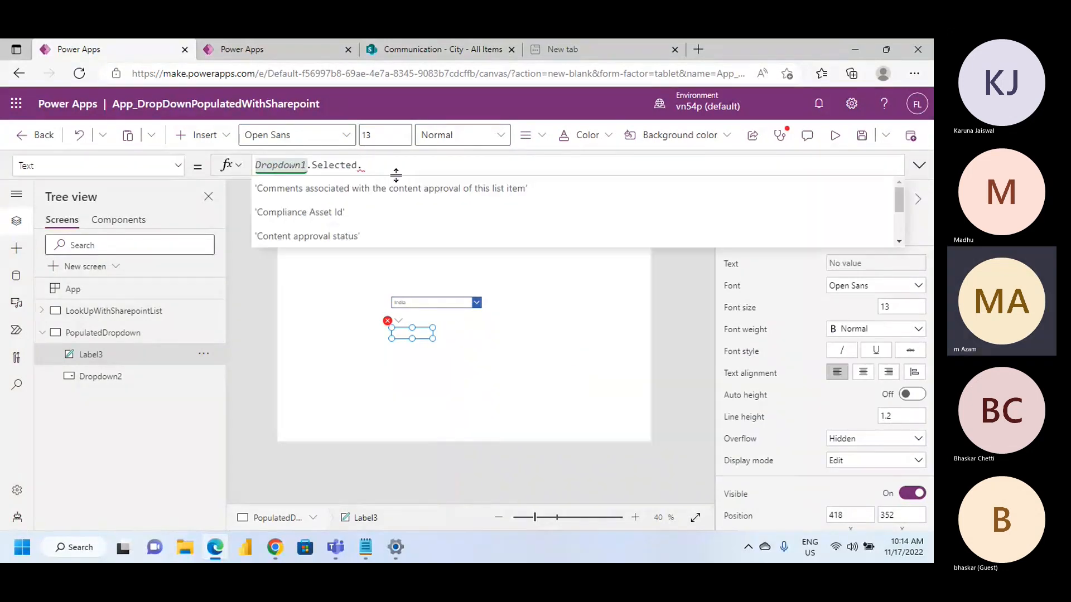
pyautogui.write('T')
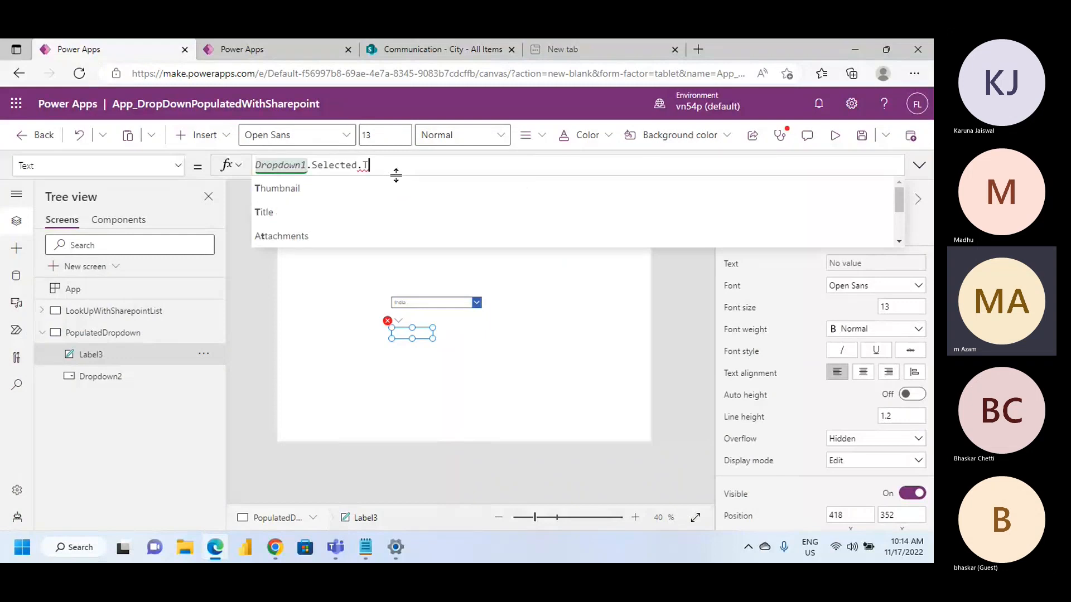
pyautogui.press('BackSpace')
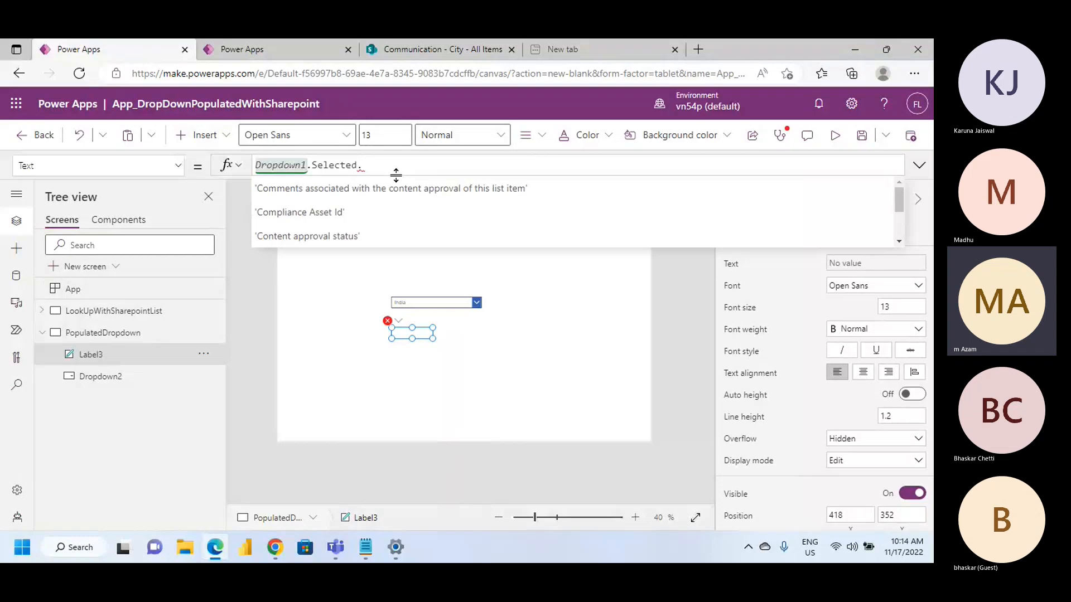
pyautogui.write('Co')
pyautogui.click(345, 214)
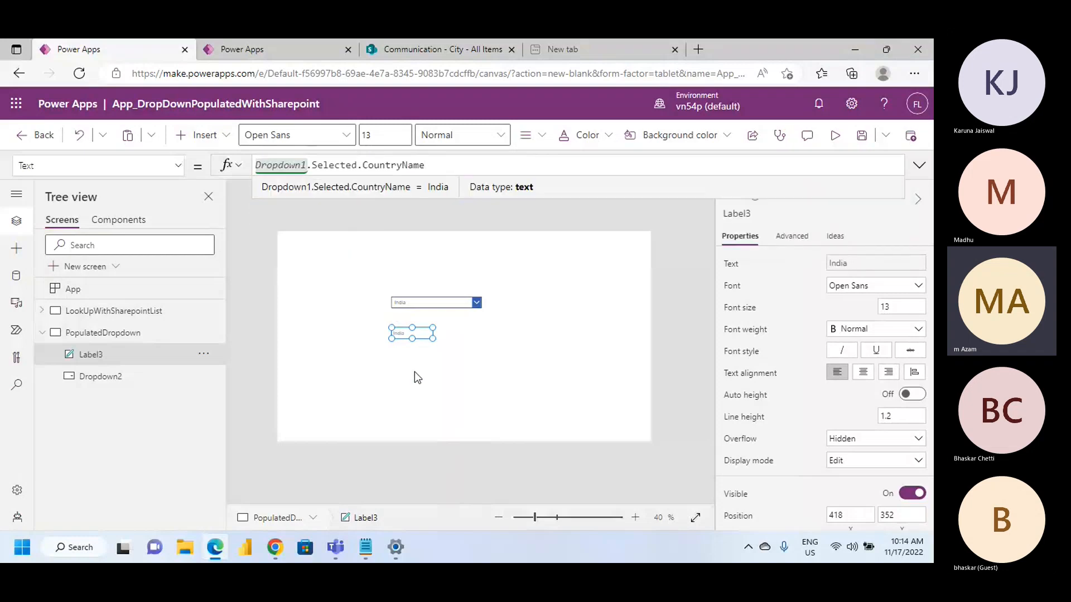
# Preview the app and test the label by selecting USA and Canada in the country drop-down
pyautogui.click(461, 348)
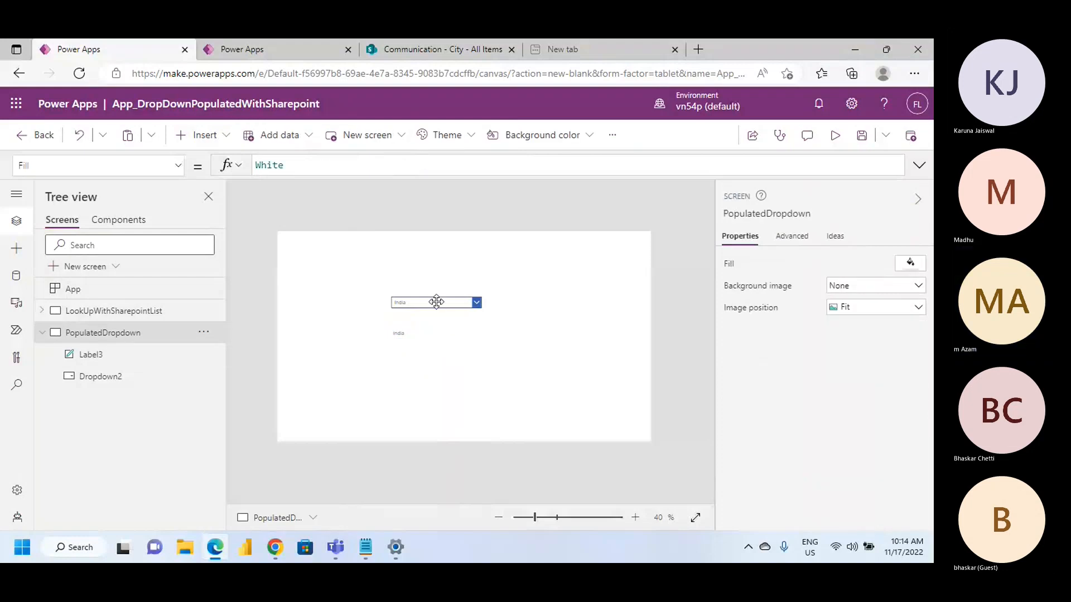
pyautogui.click(436, 302)
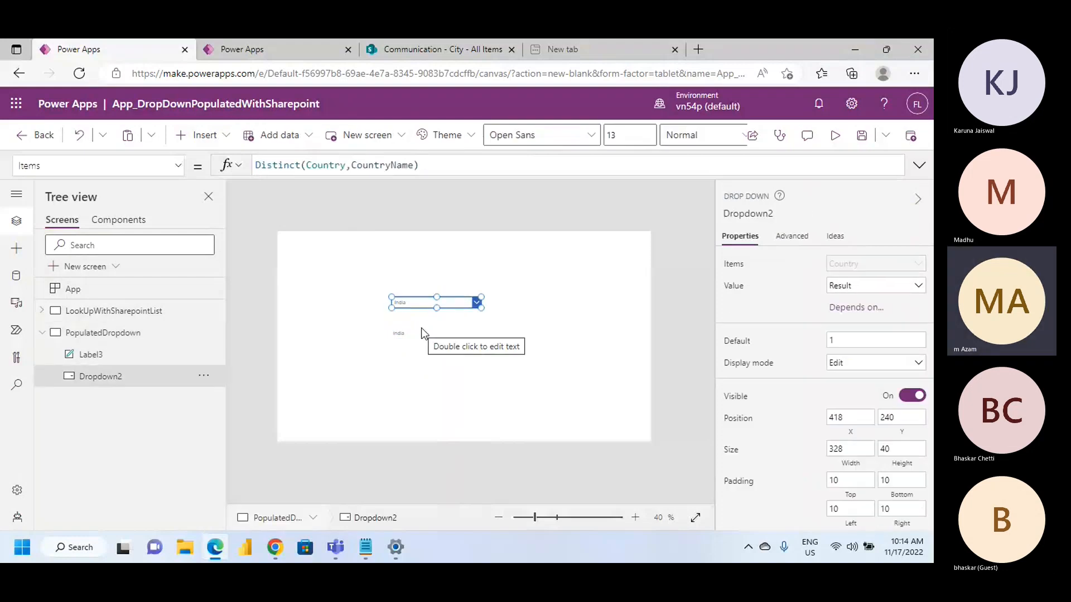
pyautogui.click(413, 329)
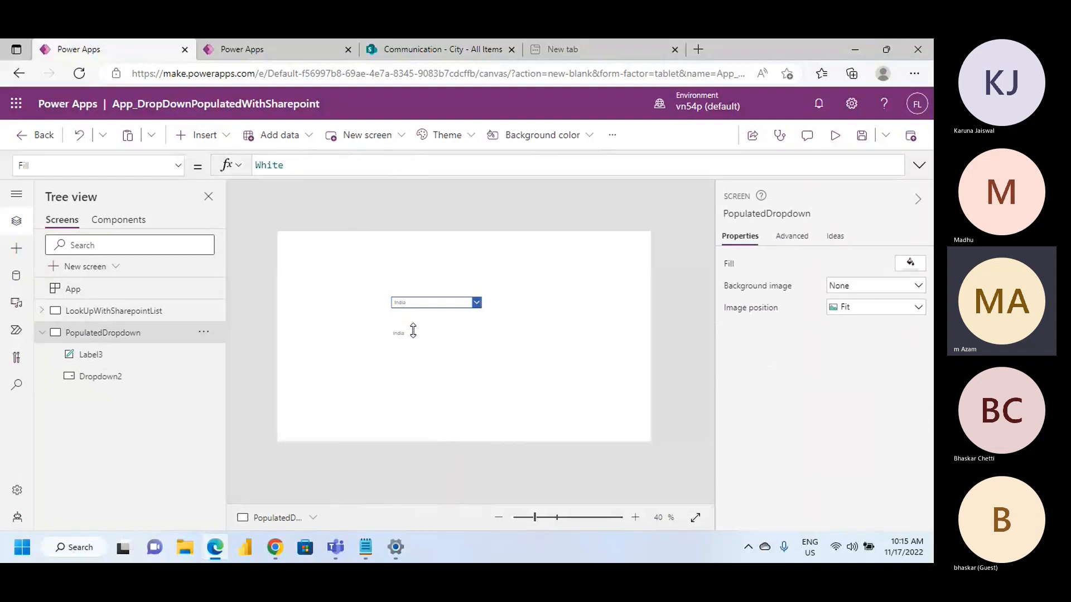
pyautogui.click(412, 333)
pyautogui.click(835, 135)
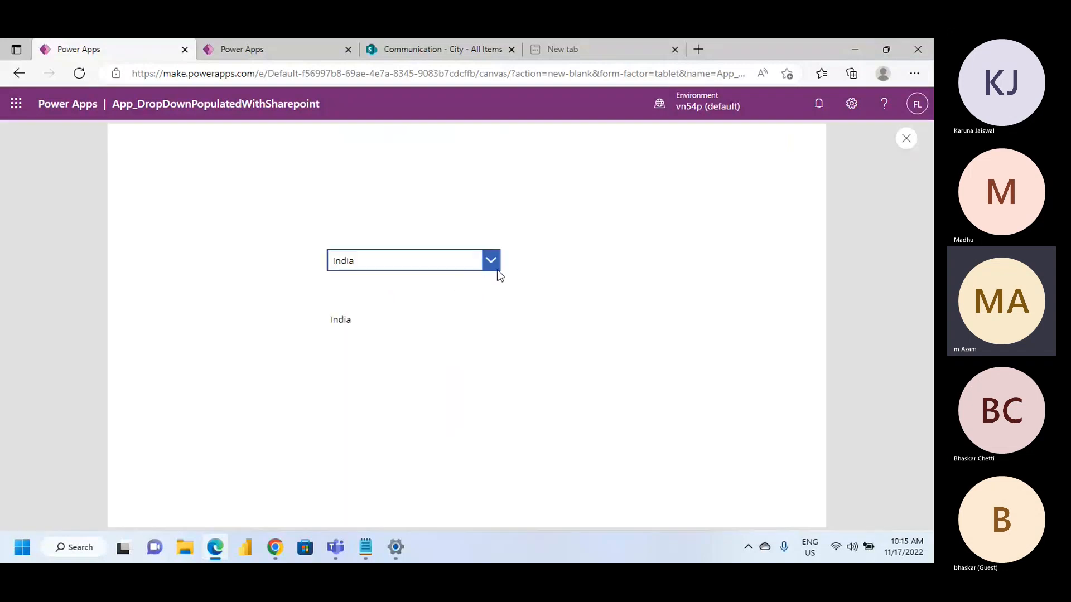
pyautogui.click(494, 266)
pyautogui.click(466, 302)
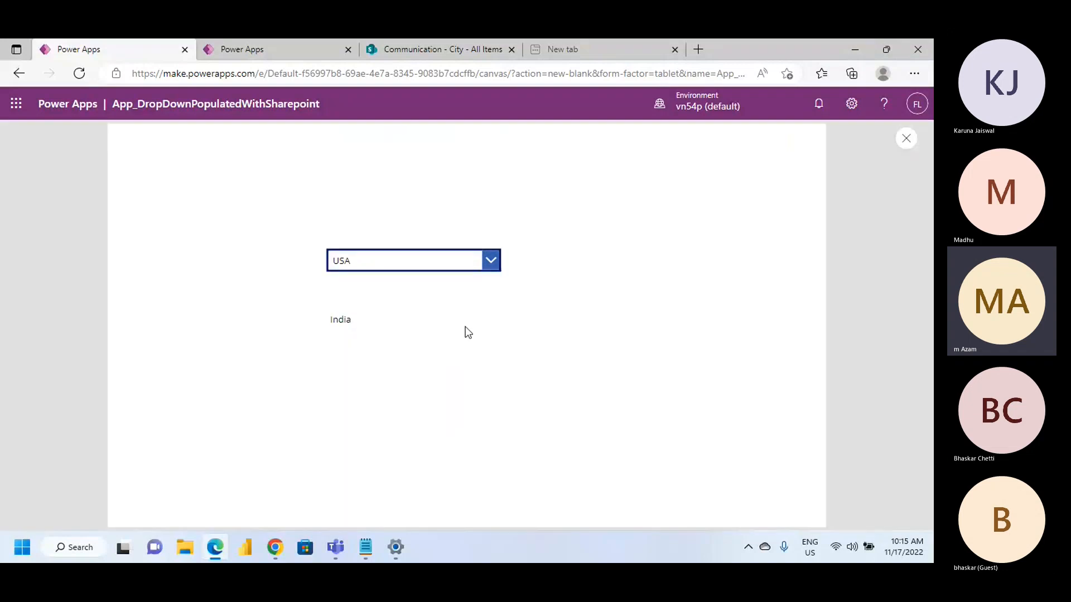
pyautogui.click(496, 268)
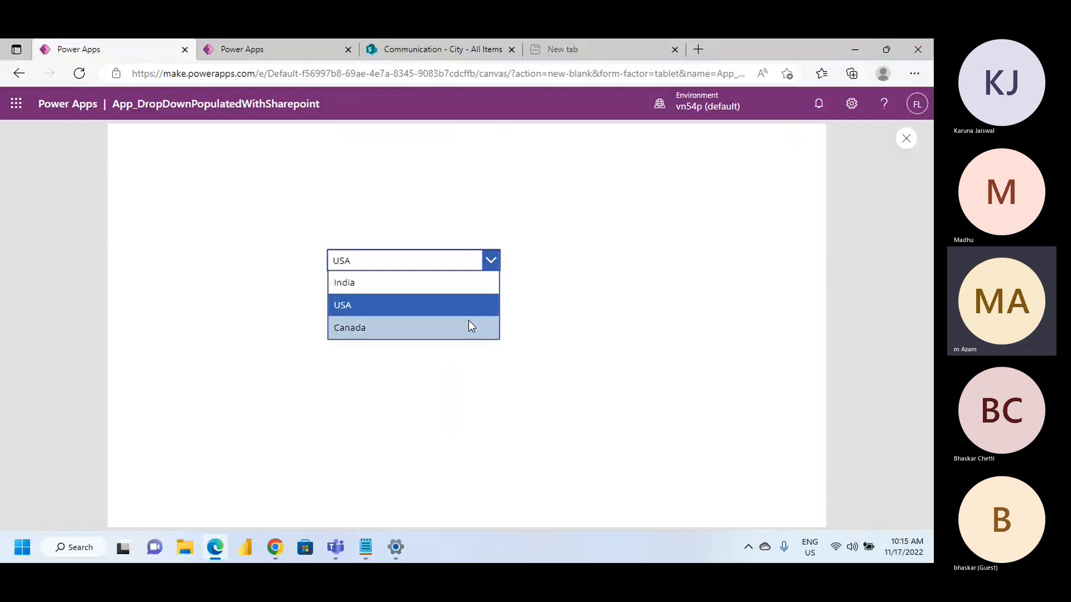
pyautogui.click(468, 321)
pyautogui.click(905, 139)
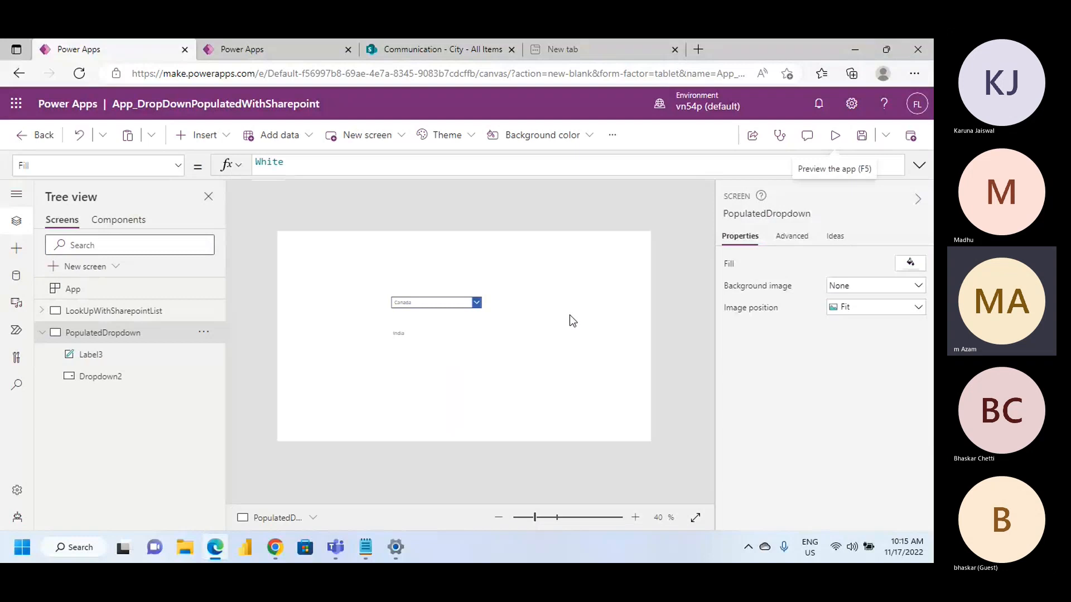
# Change the Text formula of the label below the drop-down to "Dropdown1.SelectedText.Value"
pyautogui.click(399, 333)
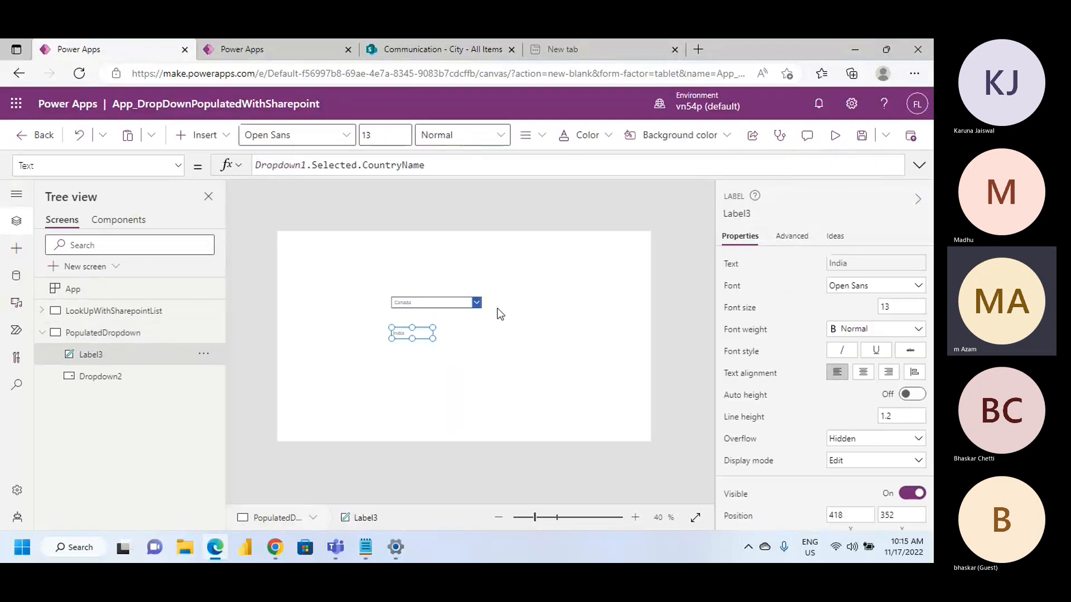
pyautogui.doubleClick(421, 166)
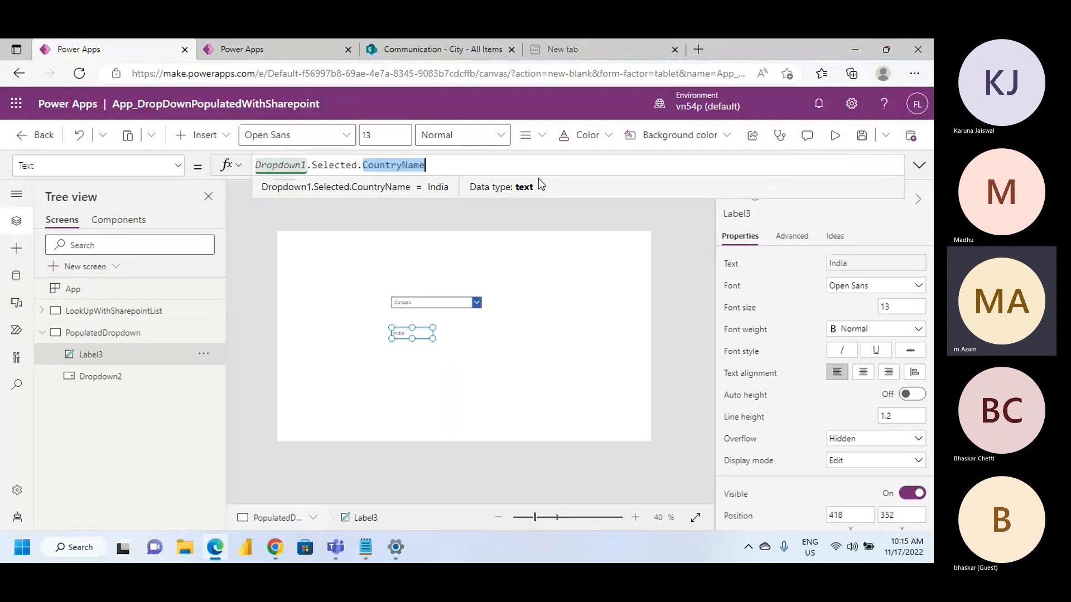
pyautogui.write('T')
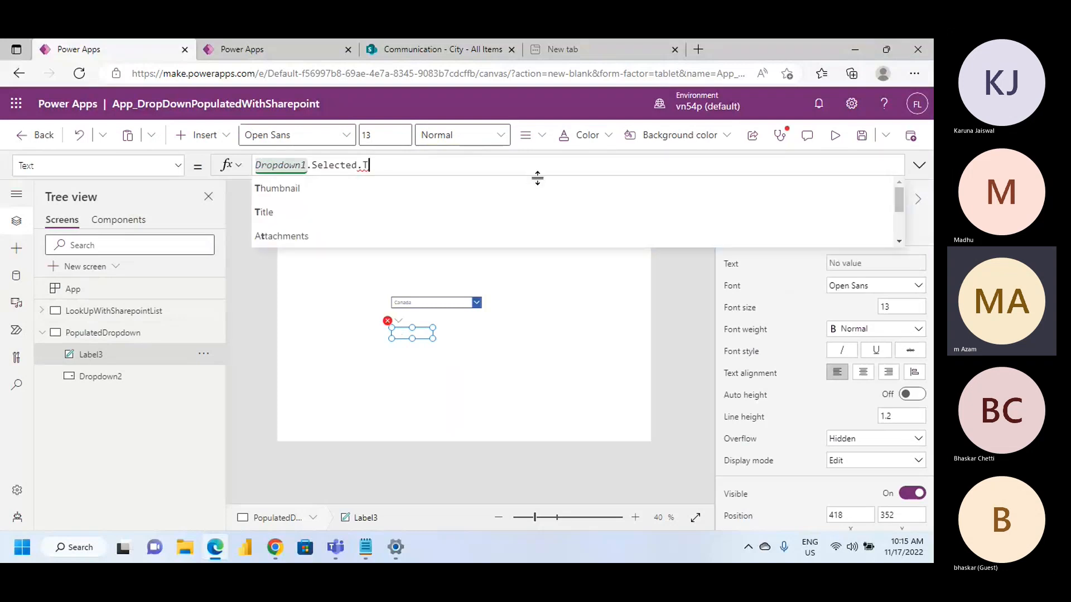
pyautogui.press('BackSpace')
pyautogui.click(313, 165)
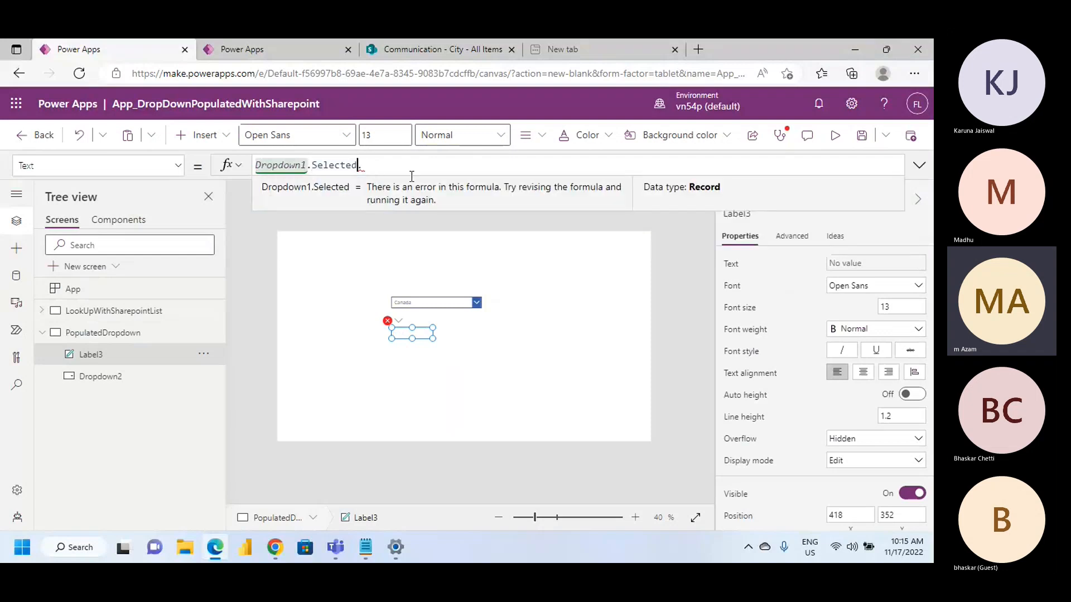
pyautogui.press('BackSpace')
pyautogui.write('It')
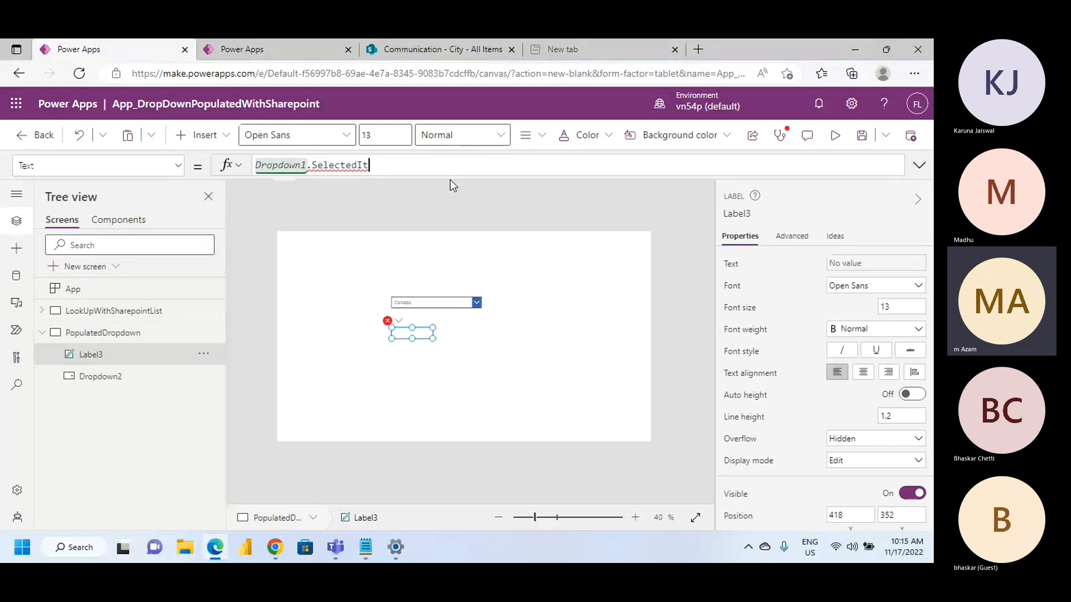
pyautogui.press('BackSpace')
pyautogui.press('BackSpace')
pyautogui.press('BackSpace')
pyautogui.press('BackSpace')
pyautogui.press('BackSpace')
pyautogui.press('BackSpace')
pyautogui.press('BackSpace')
pyautogui.press('BackSpace')
pyautogui.press('BackSpace')
pyautogui.press('BackSpace')
pyautogui.write('s')
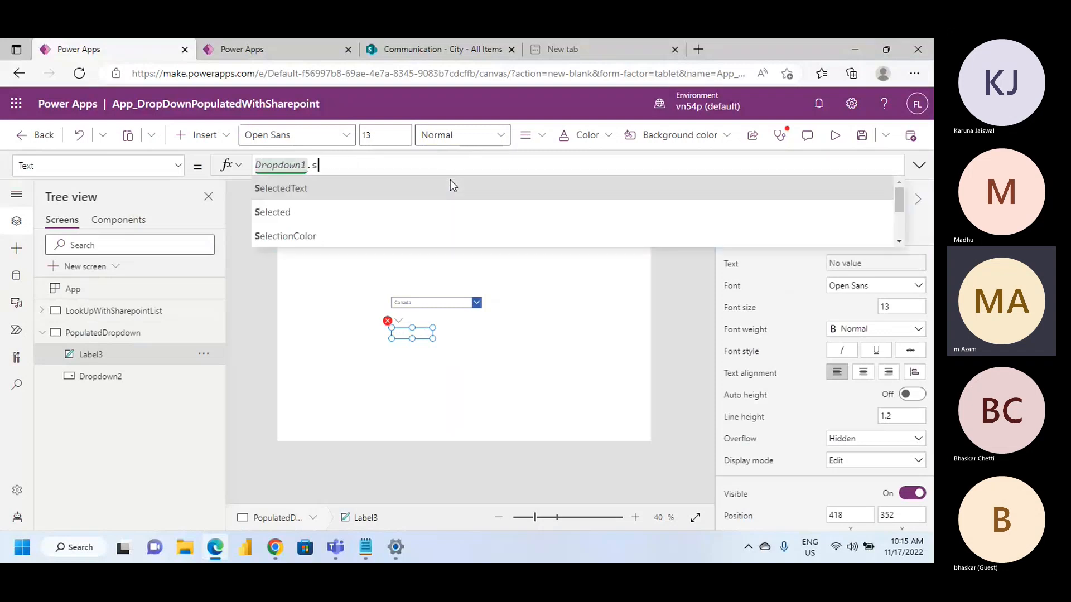
pyautogui.click(374, 189)
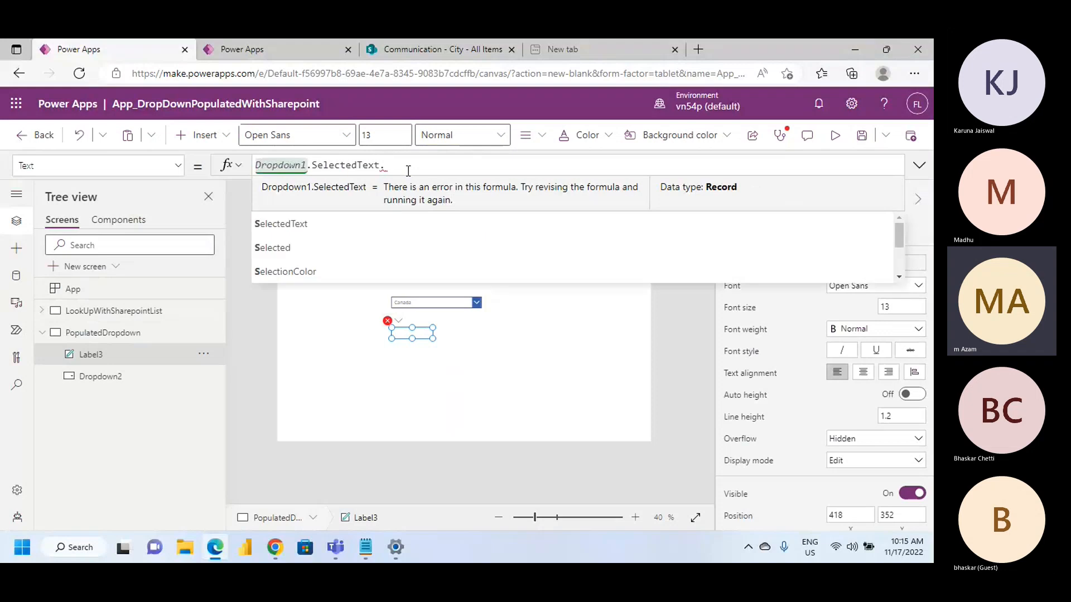
pyautogui.write('.v')
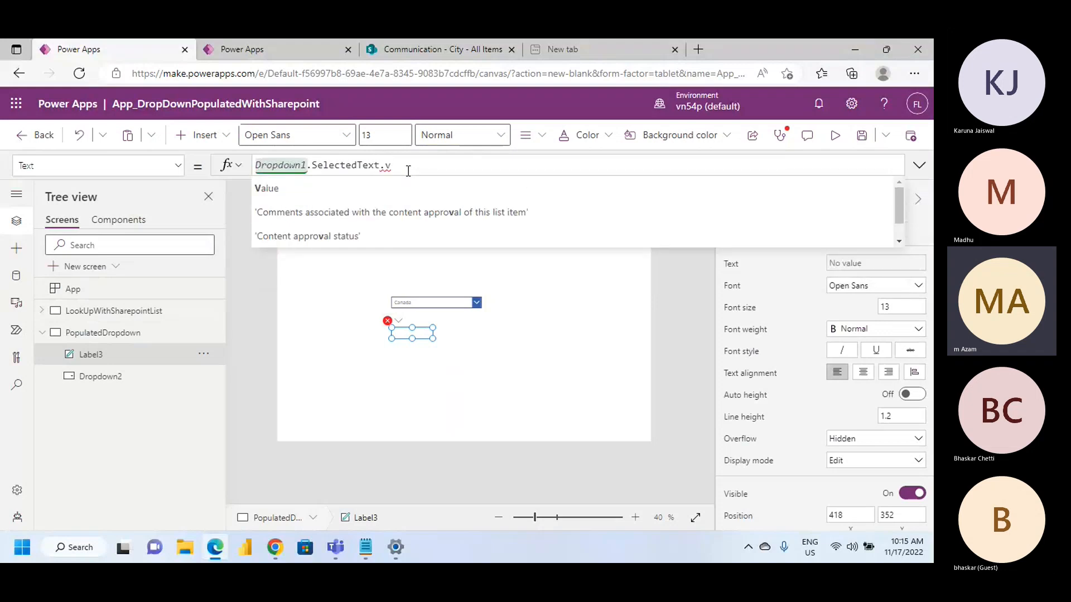
pyautogui.click(384, 186)
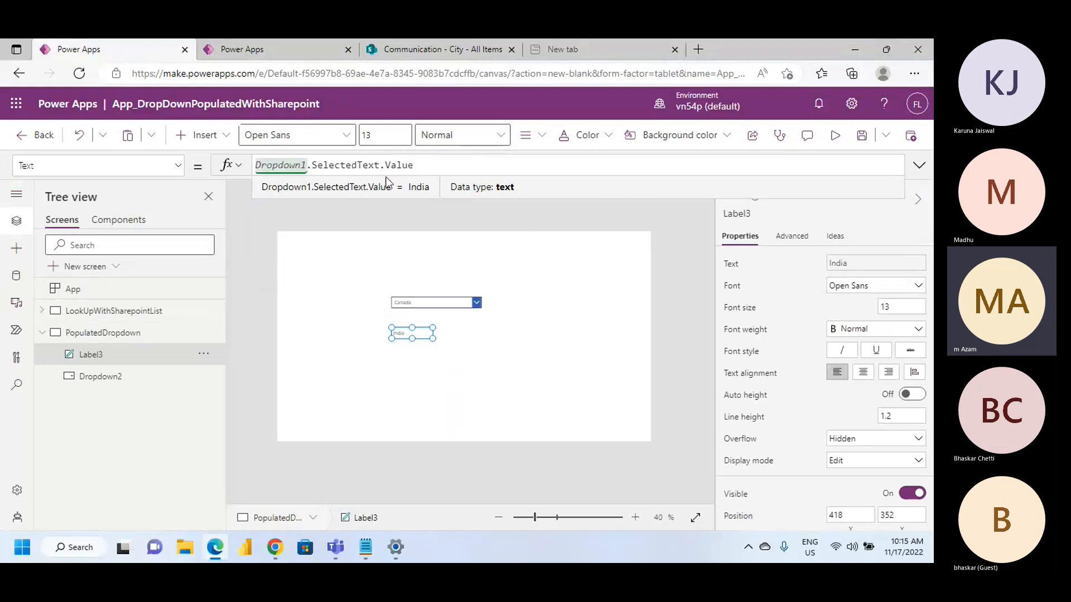
# Preview the app, test the label by selecting USA and India in the country drop-down, and return to the label
pyautogui.click(834, 135)
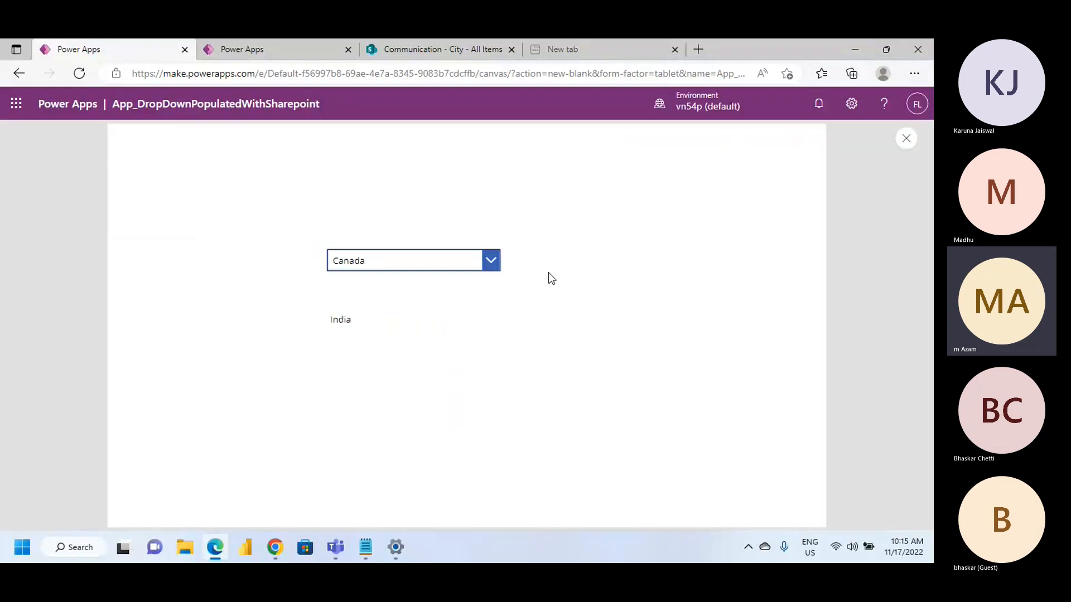
pyautogui.click(493, 266)
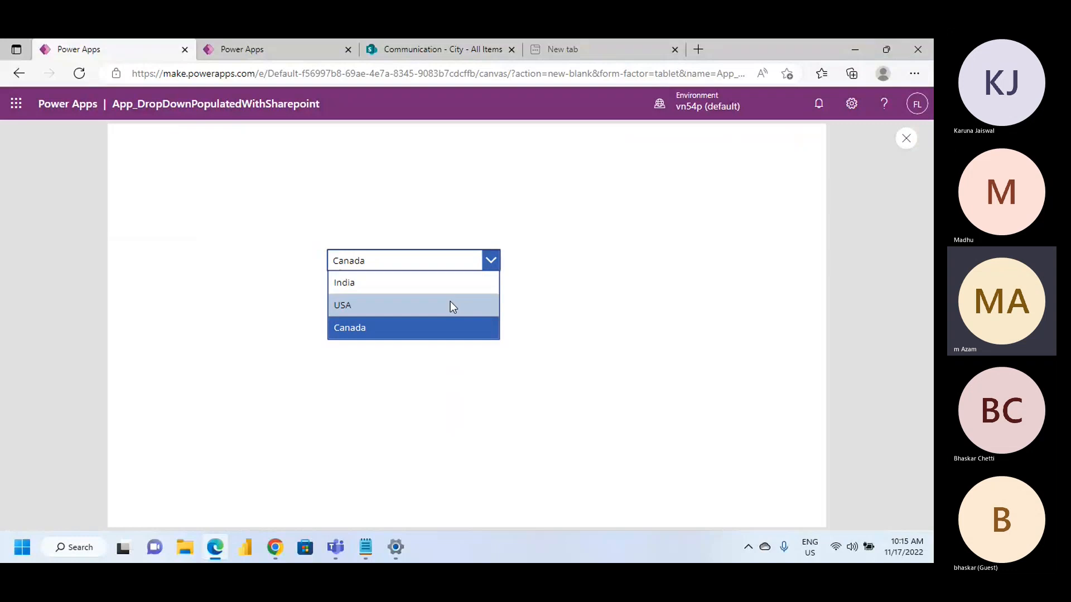
pyautogui.click(450, 301)
pyautogui.click(490, 265)
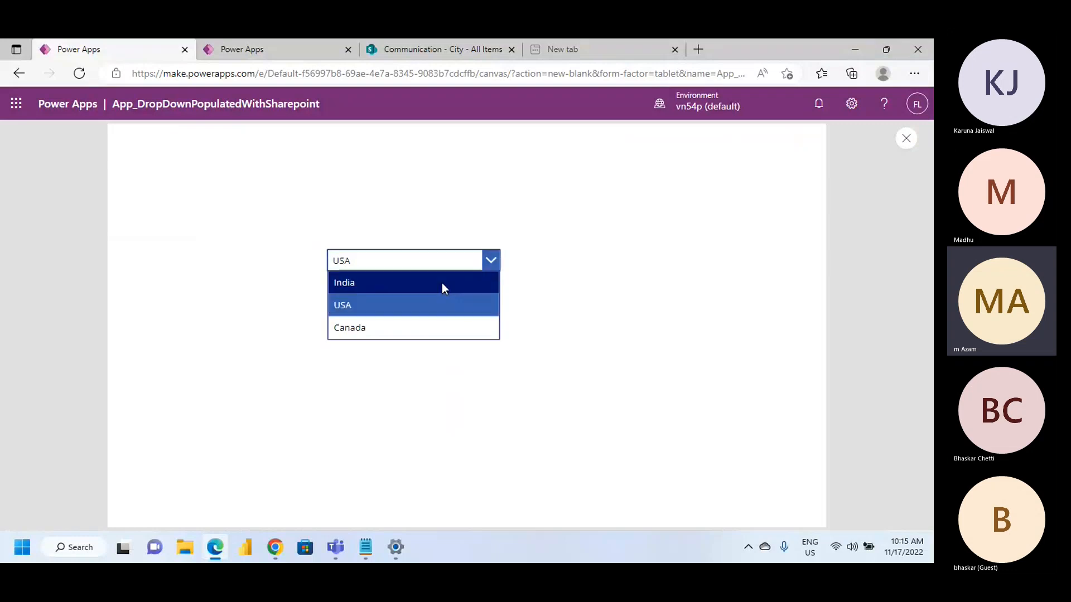
pyautogui.click(441, 282)
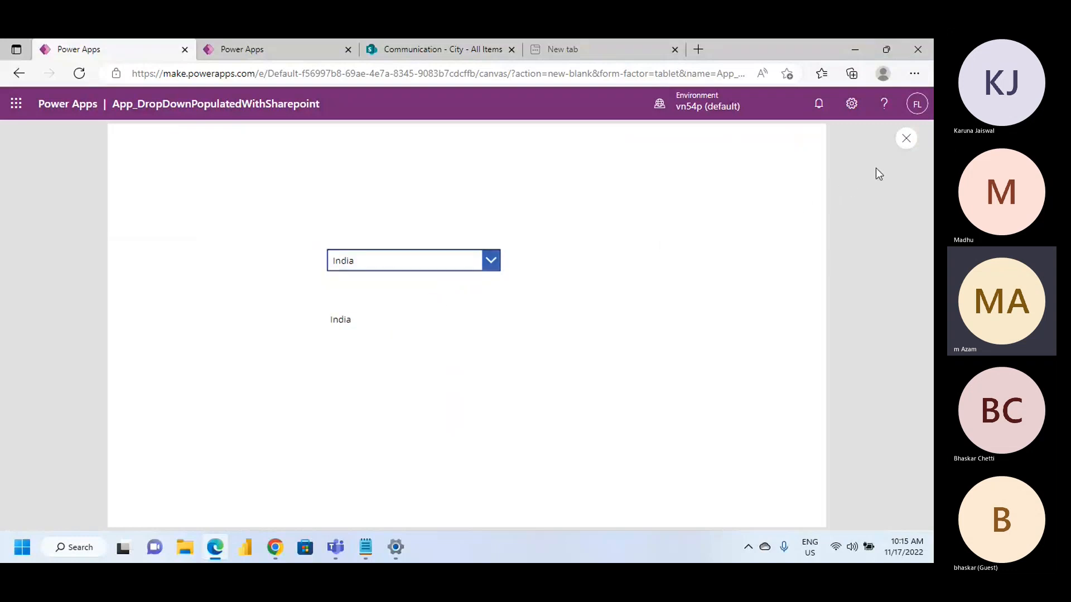
pyautogui.press('Escape')
pyautogui.click(411, 333)
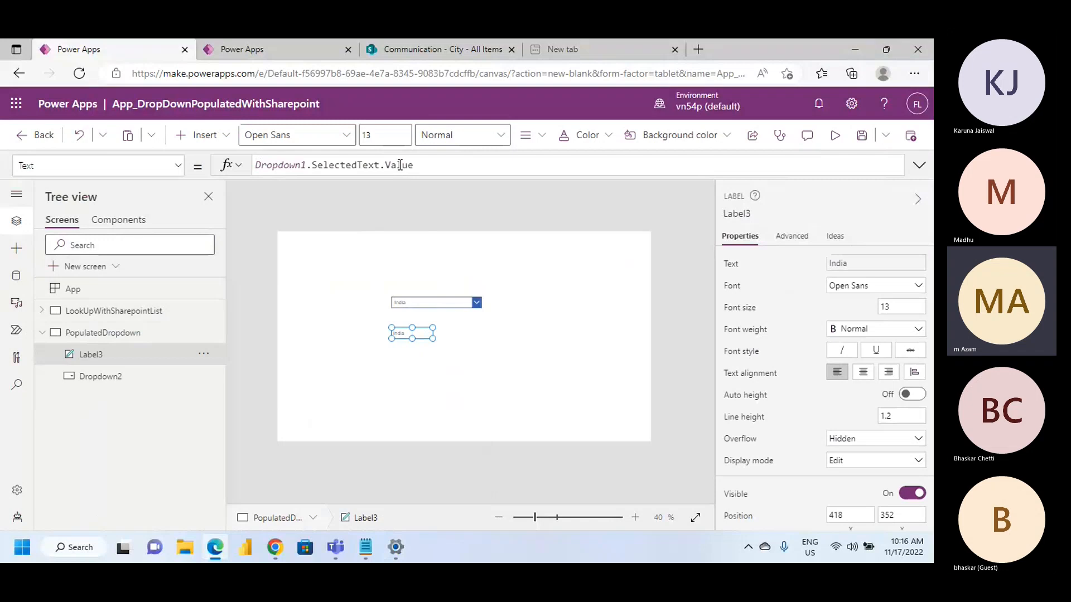
# Switch to Notepad and review the notes on populating a drop-down from a SharePoint list with Distinct(Datasource,ColumnName)
pyautogui.click(365, 545)
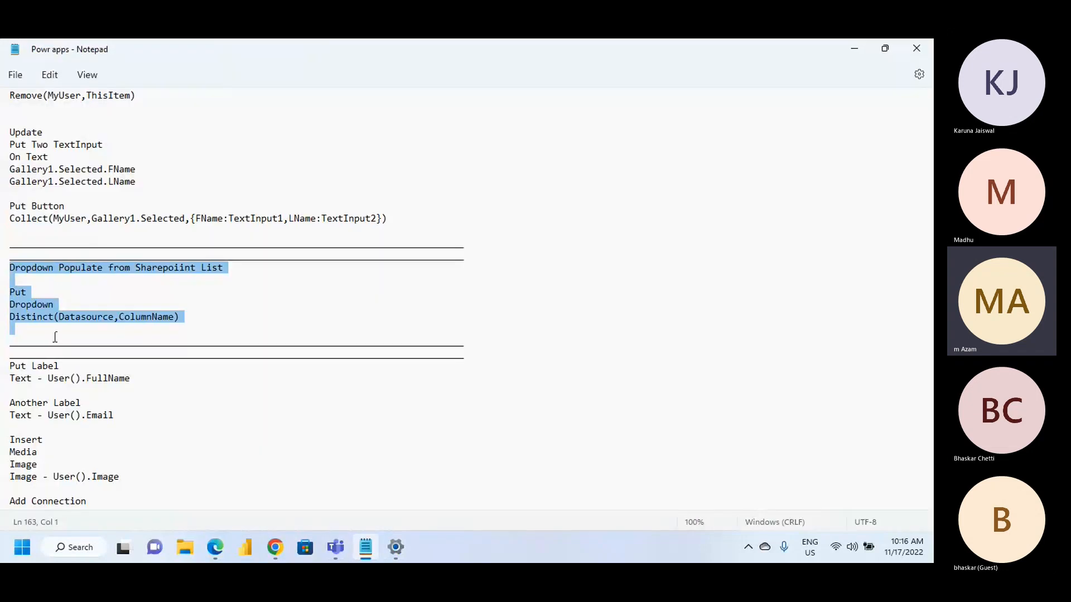
pyautogui.tripleClick(50, 317)
pyautogui.click(182, 317)
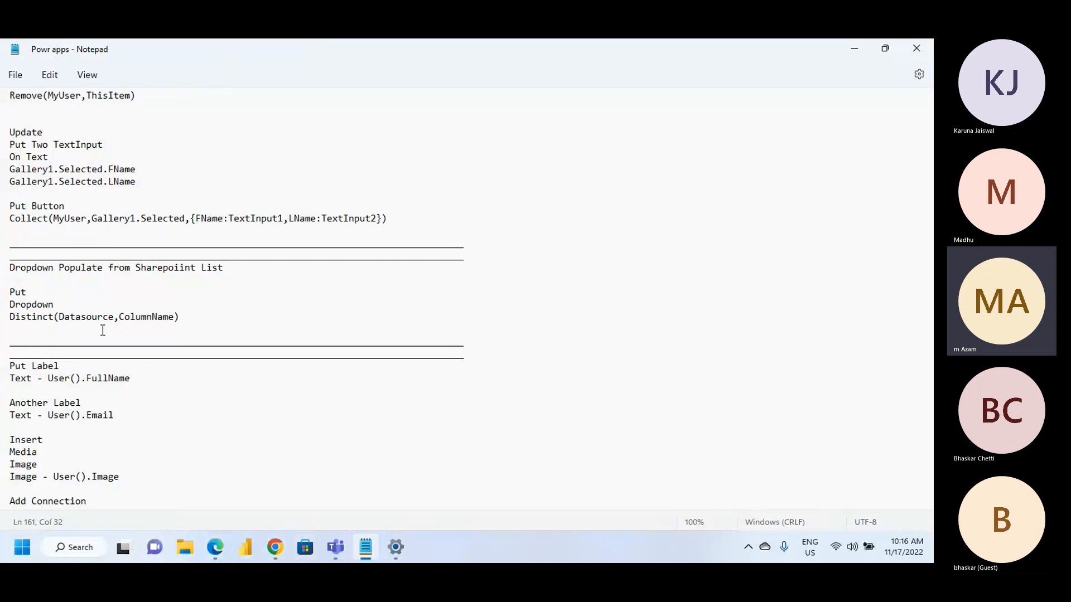
pyautogui.scroll(-2, 95, 323)
pyautogui.scroll(3, 125, 327)
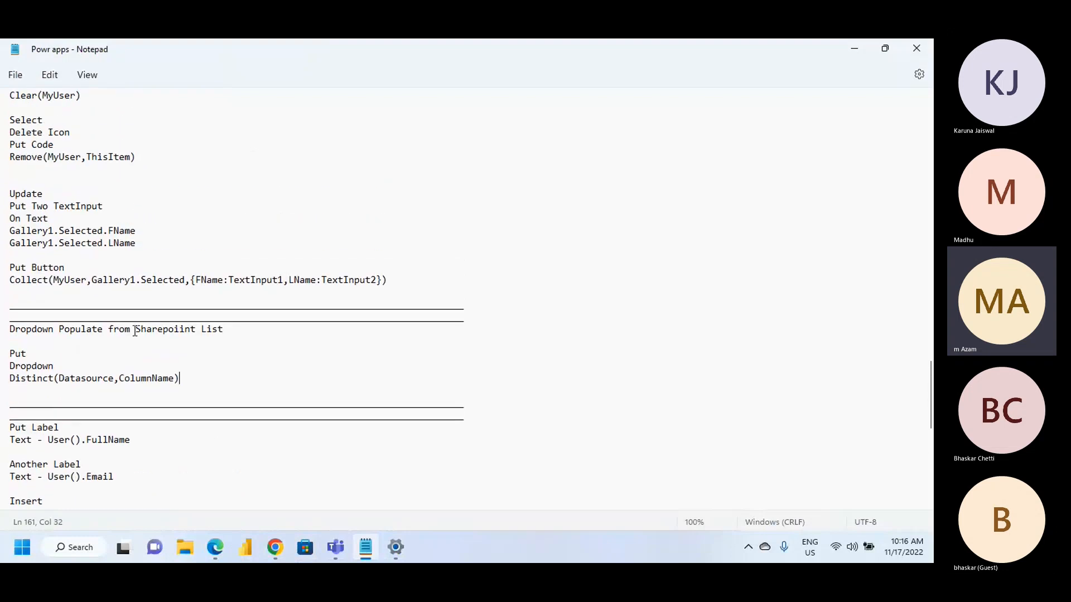
pyautogui.moveTo(273, 560)
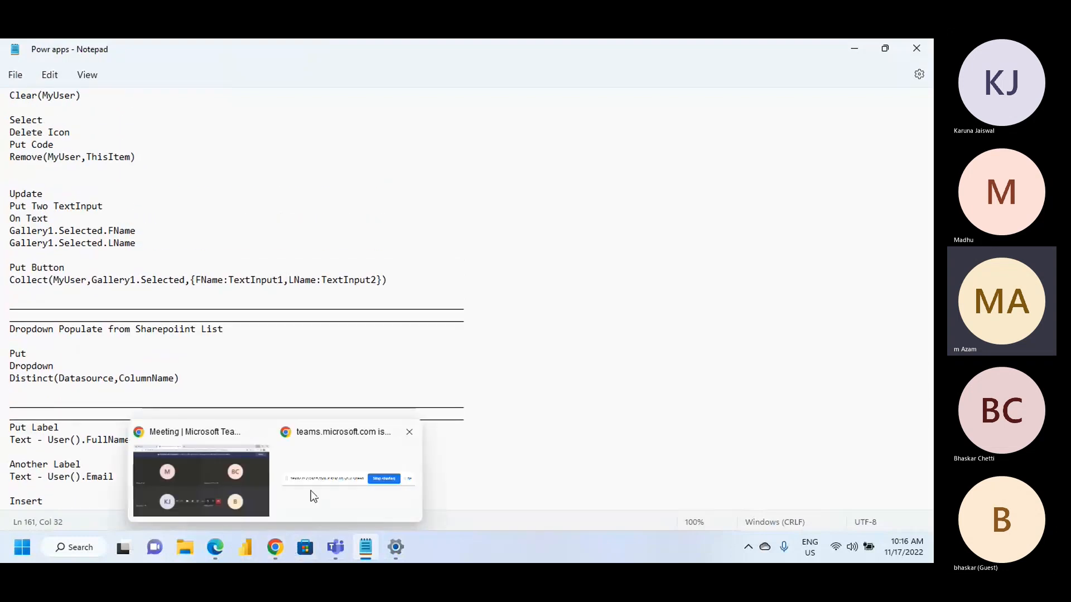
# Switch back to Power Apps, check the label's Text formula, and collapse the PopulatedDropdown screen's control list
pyautogui.click(216, 552)
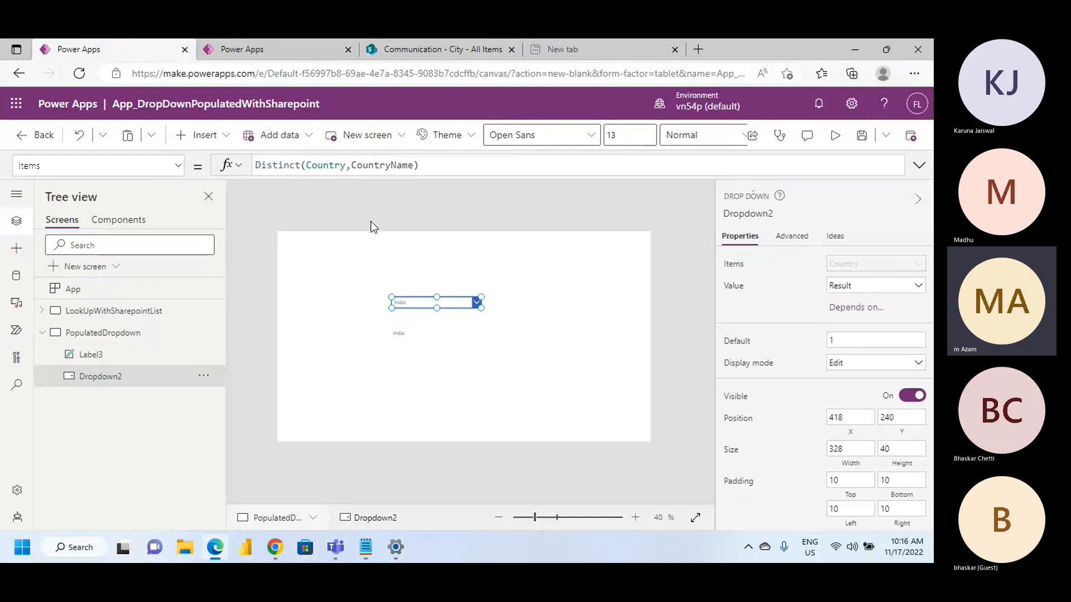
pyautogui.click(400, 335)
pyautogui.click(473, 349)
pyautogui.click(410, 334)
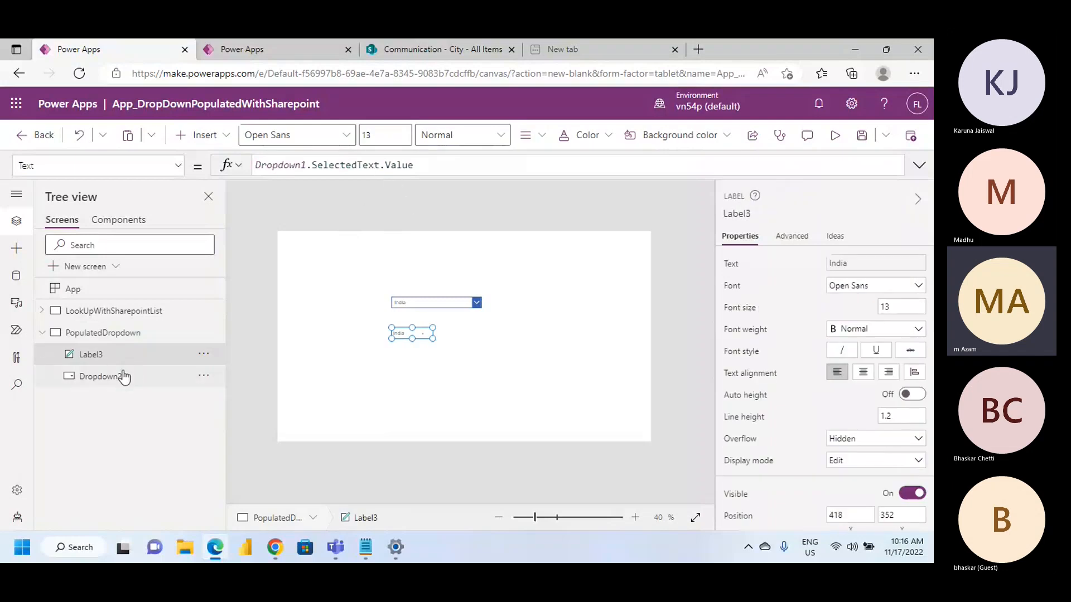
pyautogui.click(48, 334)
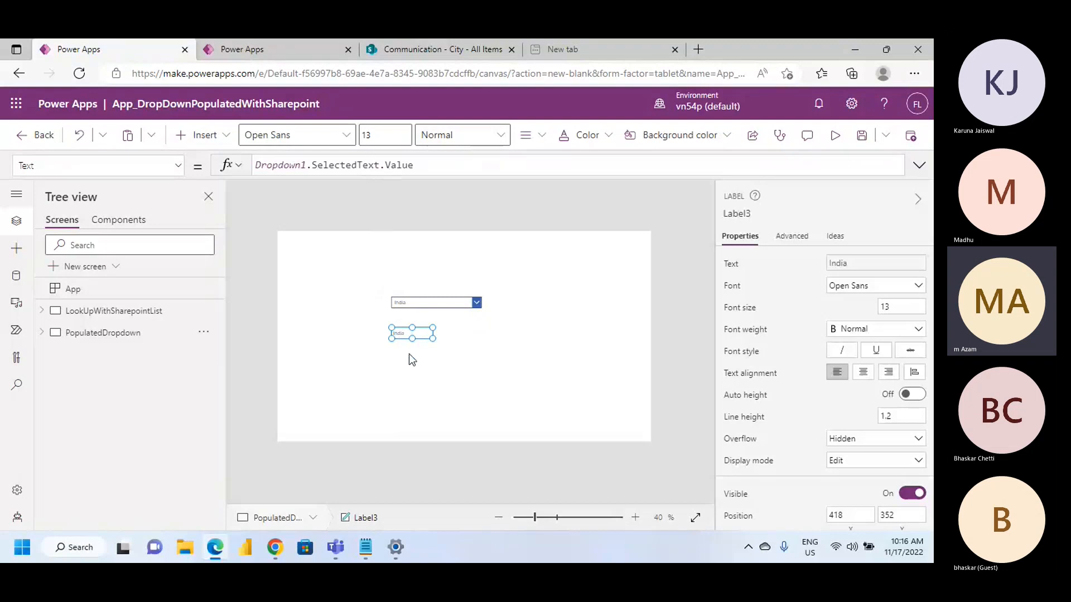
# Inspect the fields and values of the Dropdown1.SelectedText record in the label's formula
pyautogui.click(380, 167)
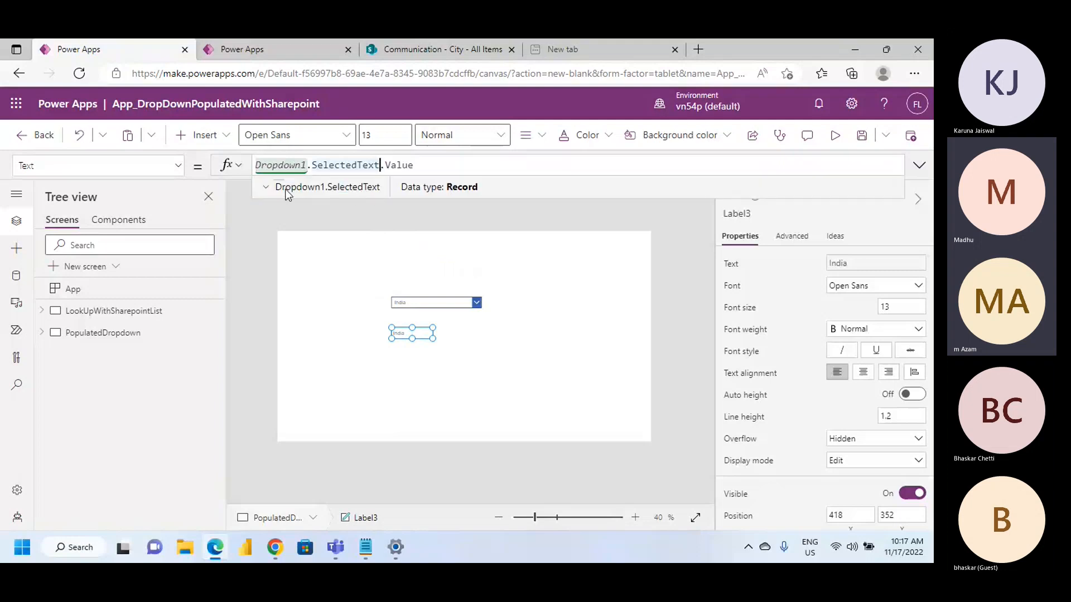
pyautogui.click(265, 187)
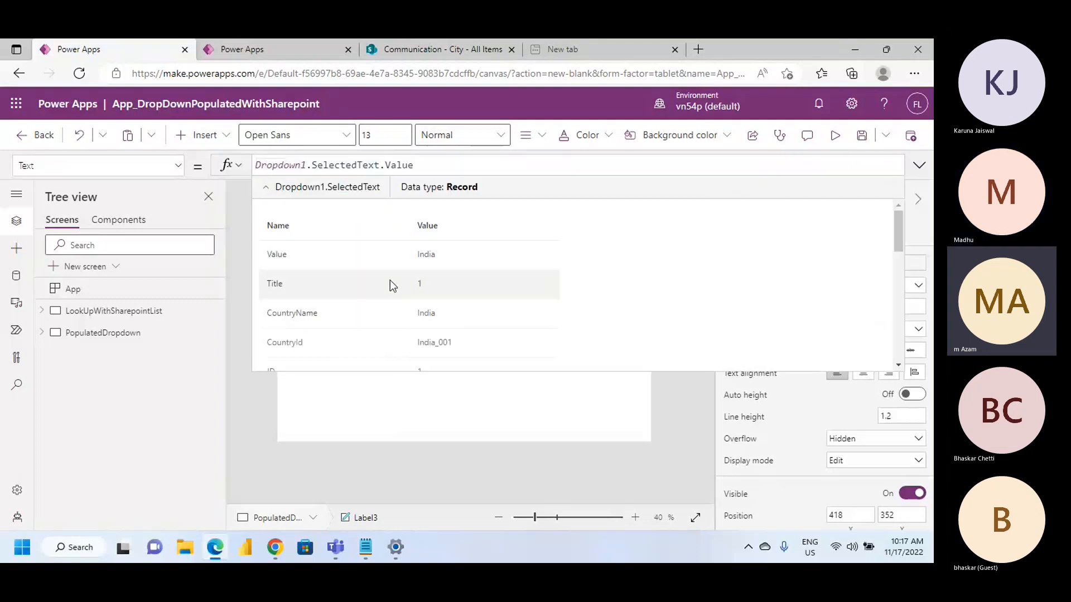
pyautogui.scroll(-6, 381, 290)
pyautogui.scroll(6, 380, 291)
pyautogui.click(403, 439)
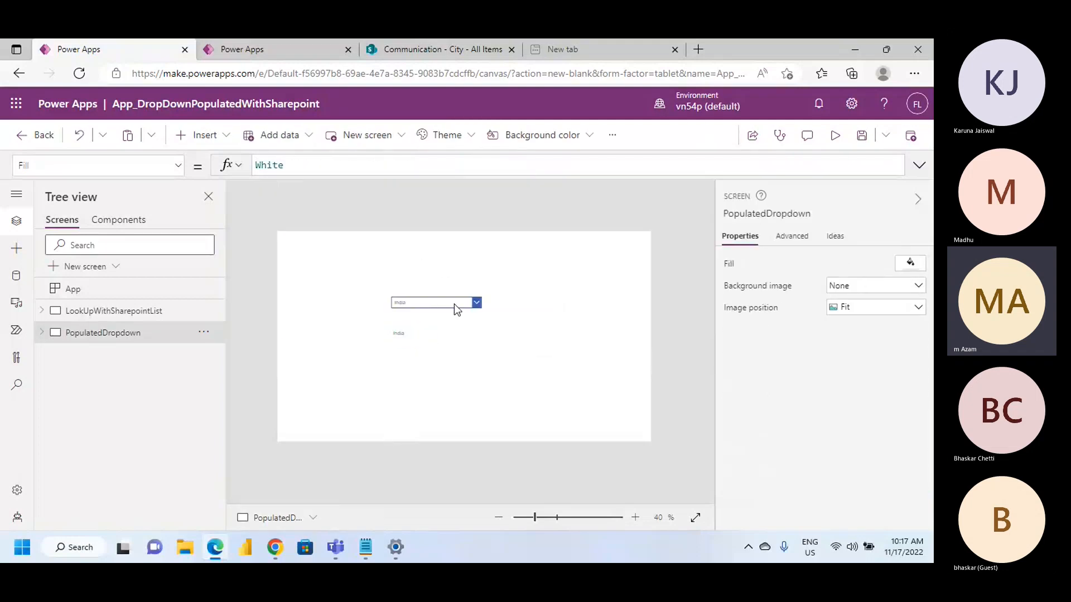
# Check the country drop-down's Items formula, and look at the SharePoint City list and the App_CreatingThings app
pyautogui.click(445, 303)
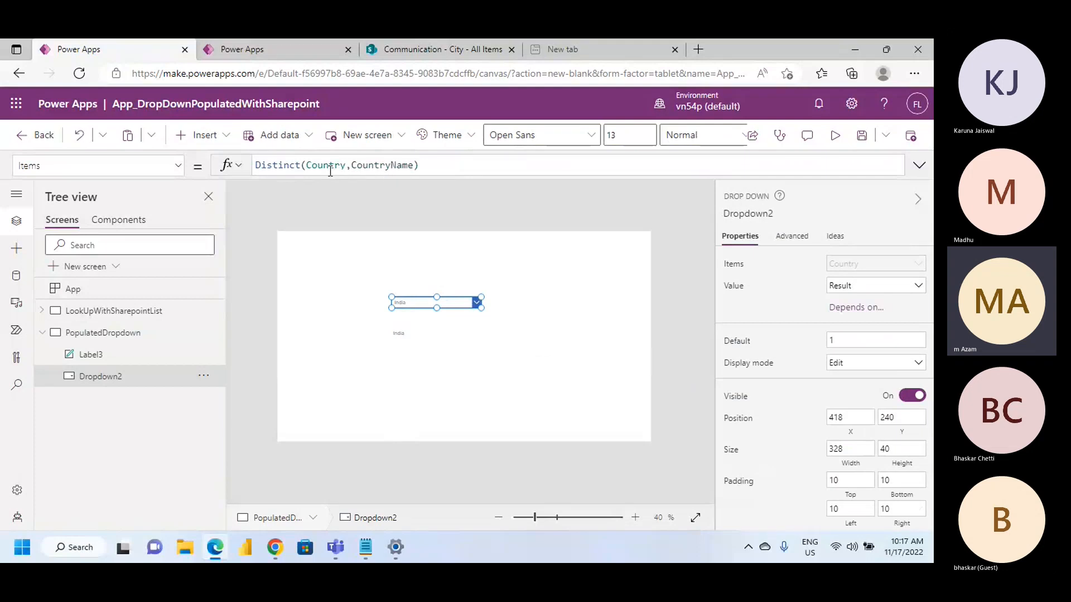
pyautogui.click(432, 51)
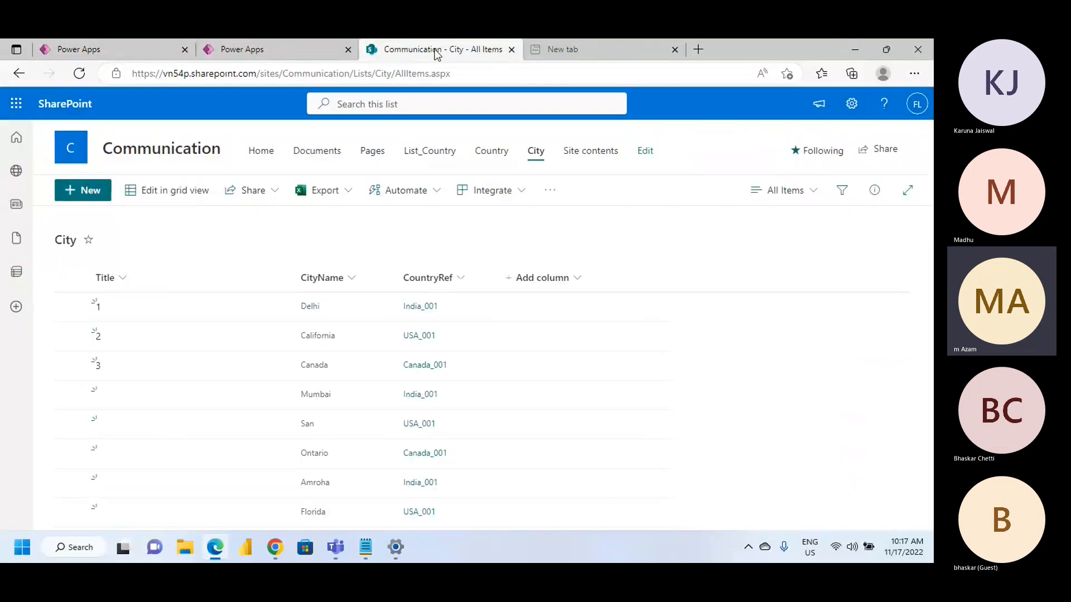
pyautogui.click(291, 50)
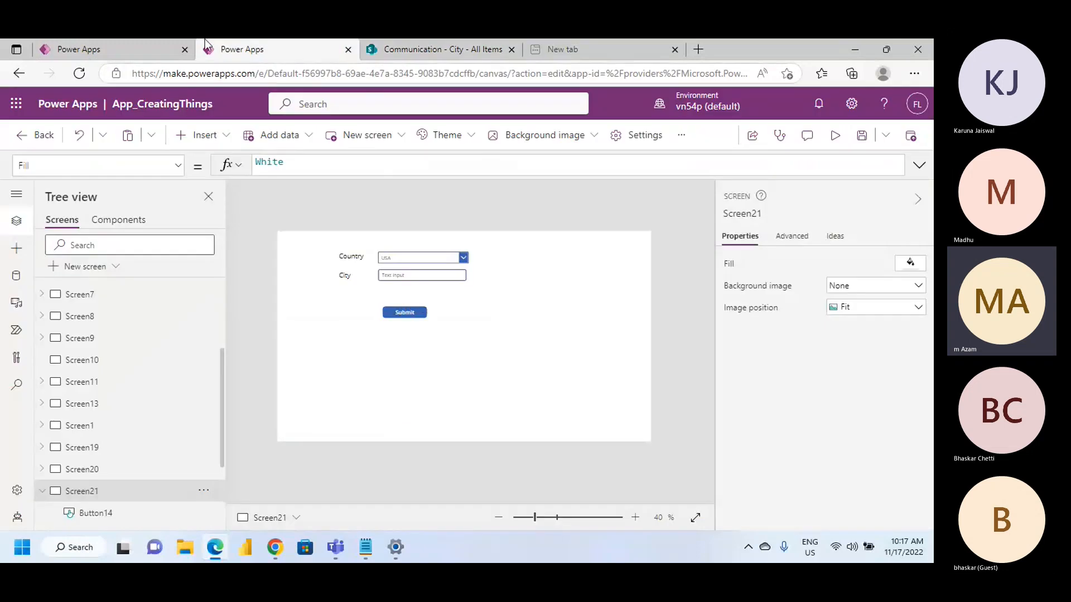
pyautogui.click(78, 49)
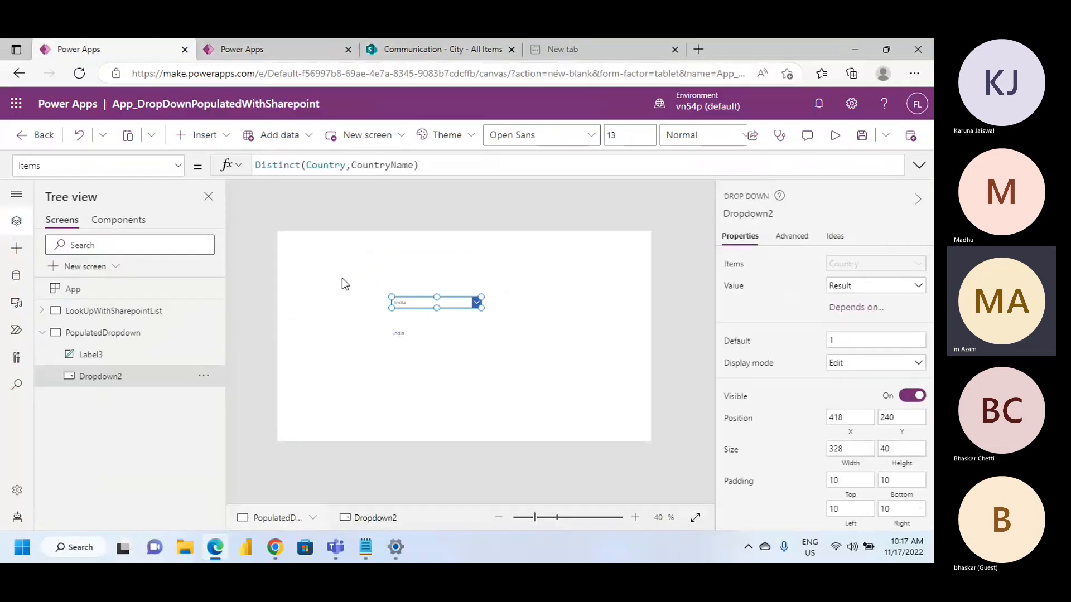
# Change the Text formula of the label below the drop-down to "Dropdown1.Selected." and bring up the available field suggestions
pyautogui.click(397, 335)
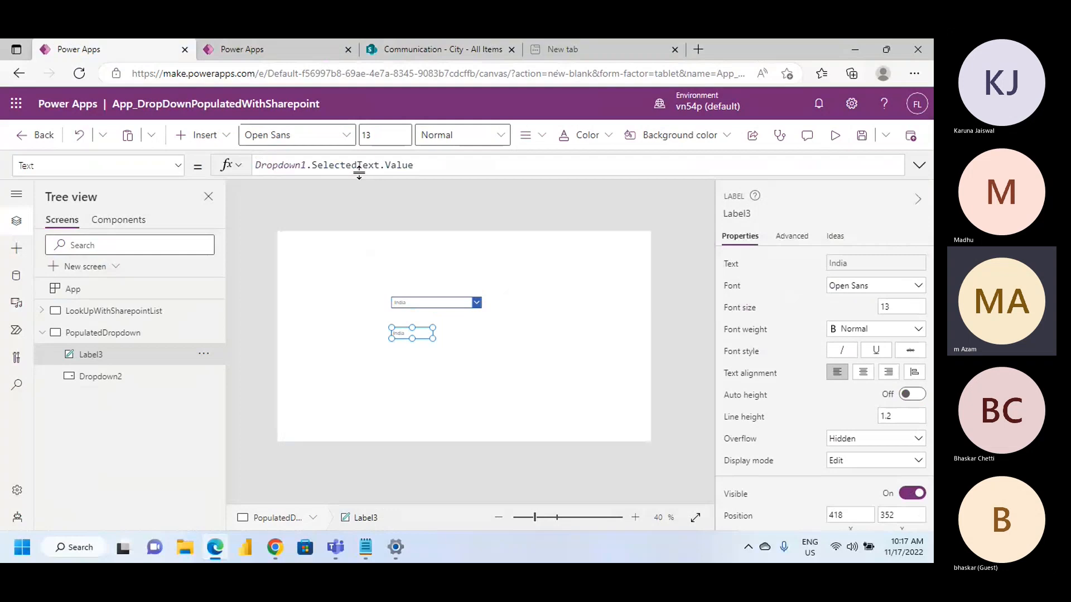
pyautogui.click(421, 166)
pyautogui.click(381, 165)
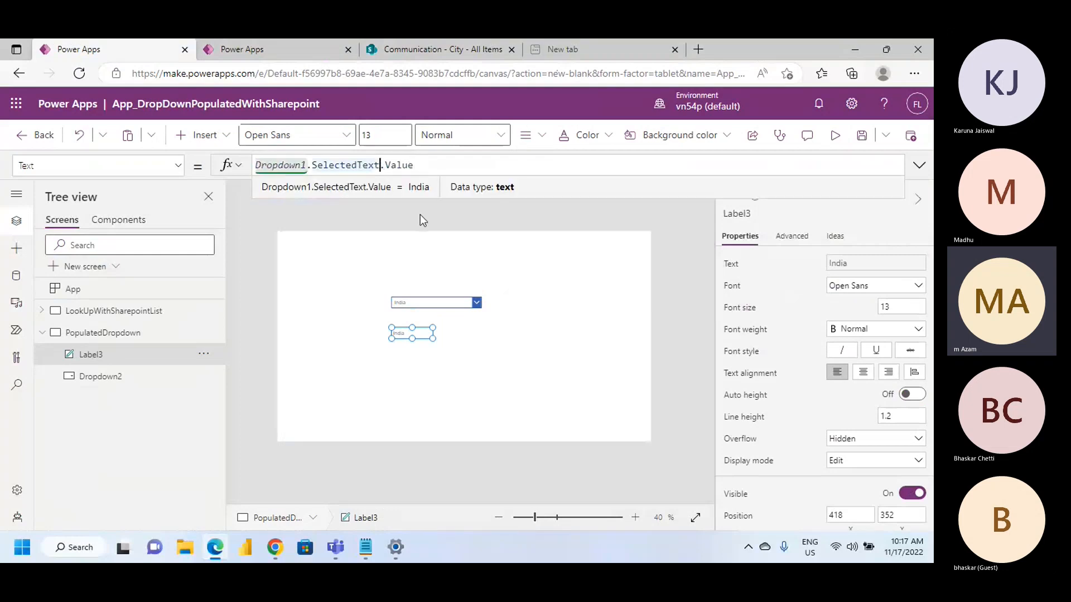
pyautogui.press('BackSpace')
pyautogui.press('BackSpace')
pyautogui.press('BackSpace')
pyautogui.press('BackSpace')
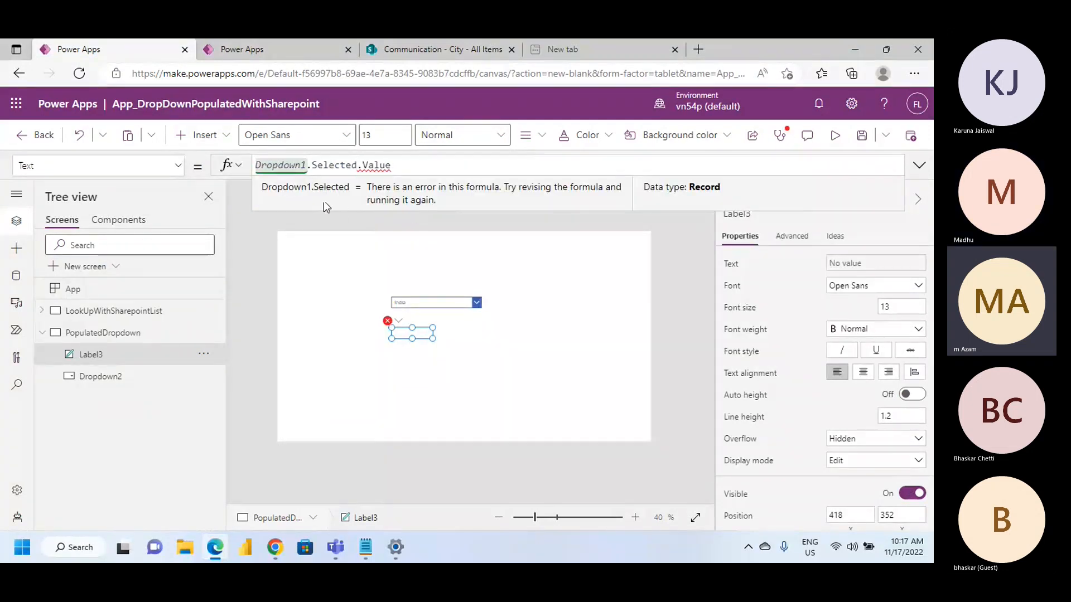
pyautogui.press('Delete')
pyautogui.press('Delete')
pyautogui.press('Delete')
pyautogui.press('Delete')
pyautogui.press('Delete')
pyautogui.press('Delete')
pyautogui.write('.')
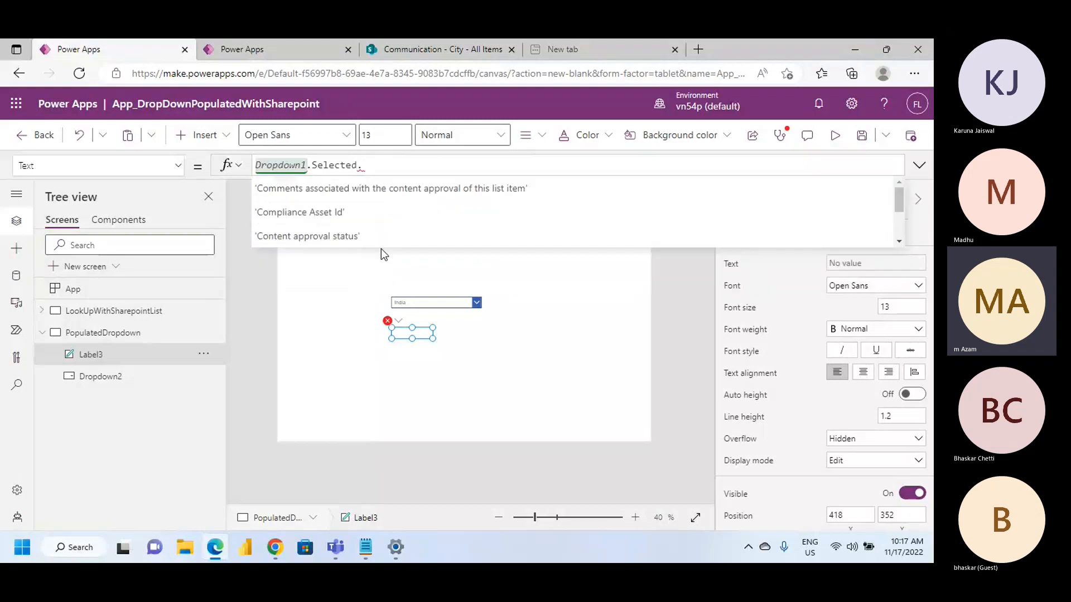
# Move the country drop-down up on the screen to about X 394, Y 136
pyautogui.click(409, 304)
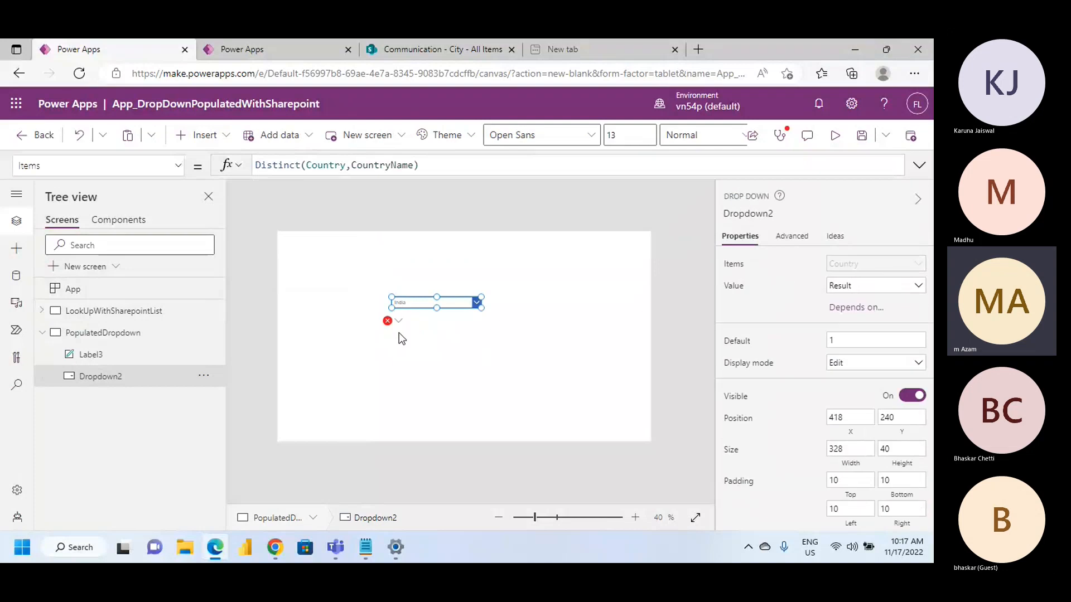
pyautogui.moveTo(435, 303); pyautogui.dragTo(428, 273)
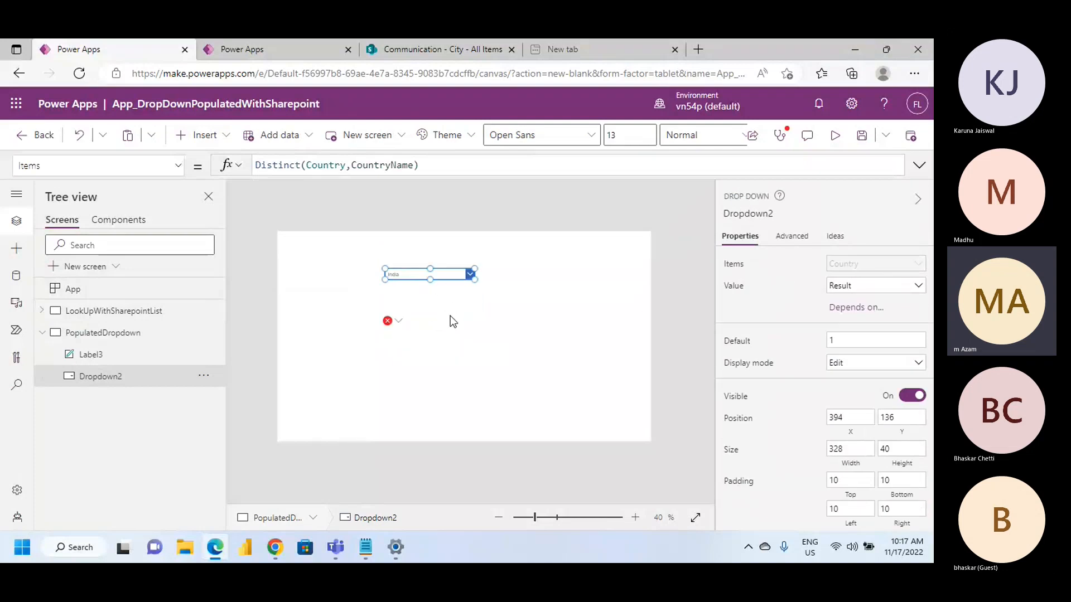
pyautogui.click(451, 317)
pyautogui.click(410, 274)
pyautogui.click(226, 136)
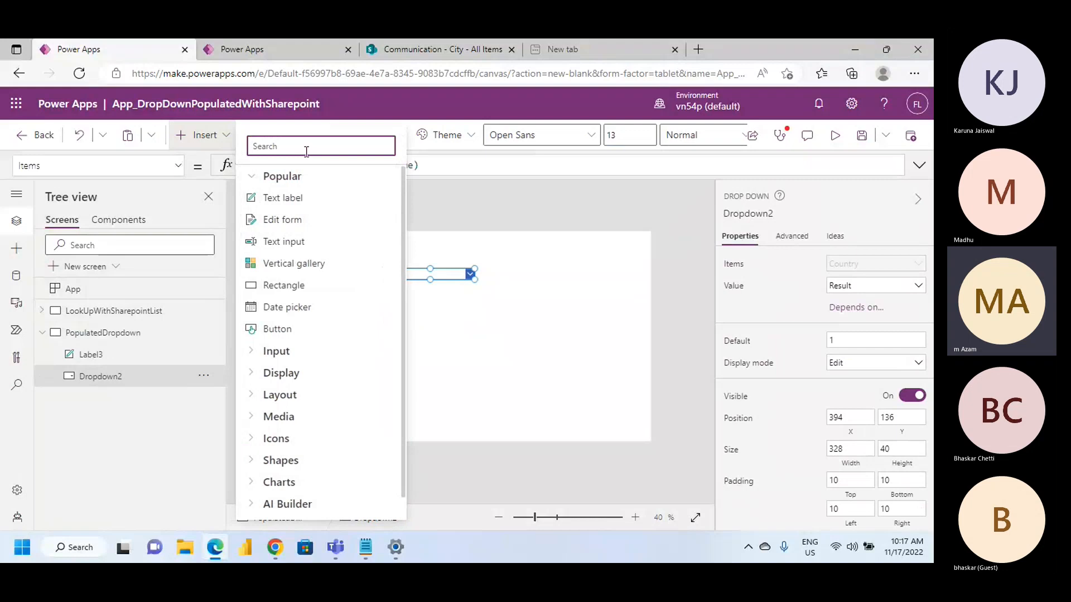
pyautogui.write('Dr')
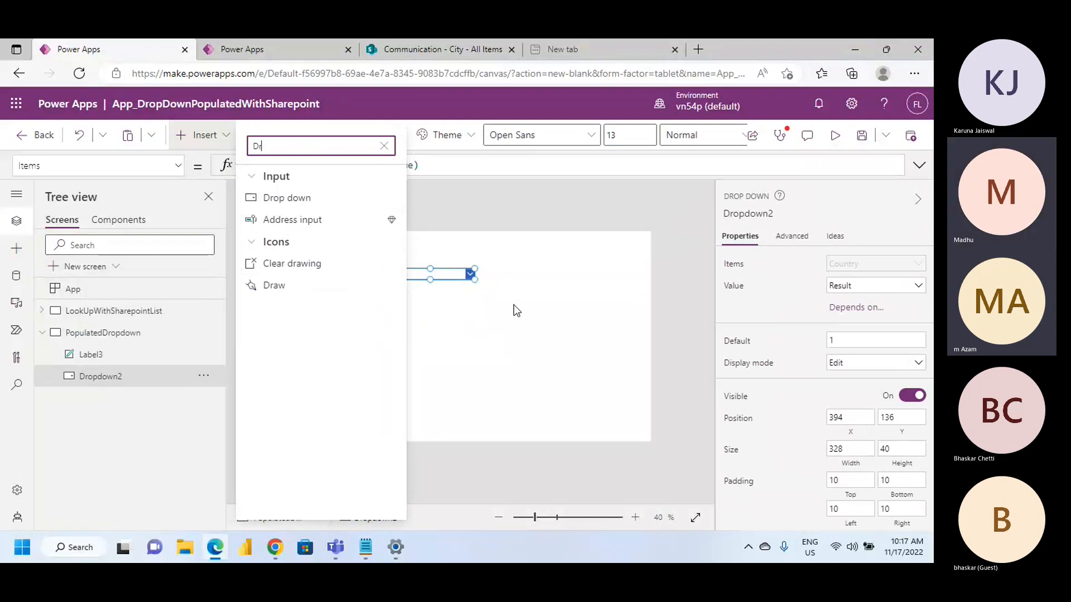
pyautogui.click(514, 304)
# Inspect the result table of the Distinct function in the country drop-down's Items formula
pyautogui.click(448, 275)
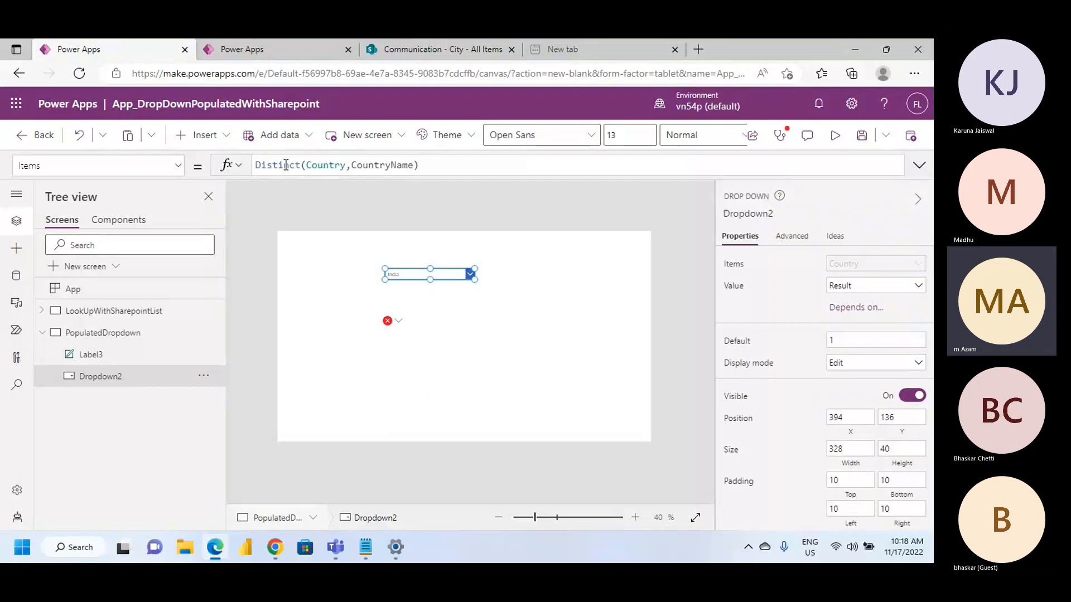
pyautogui.doubleClick(286, 165)
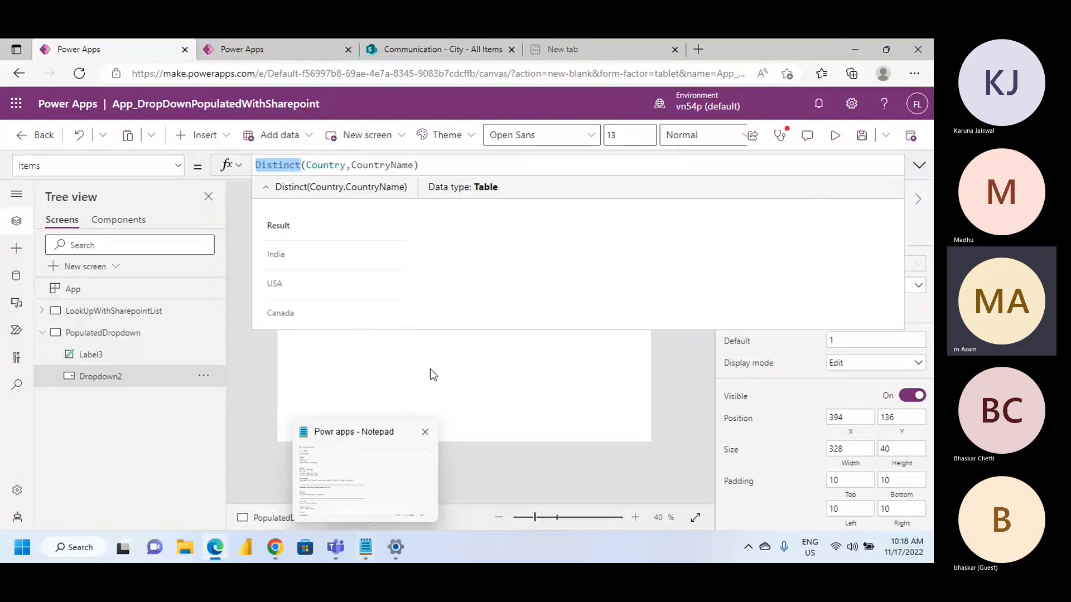
pyautogui.click(499, 383)
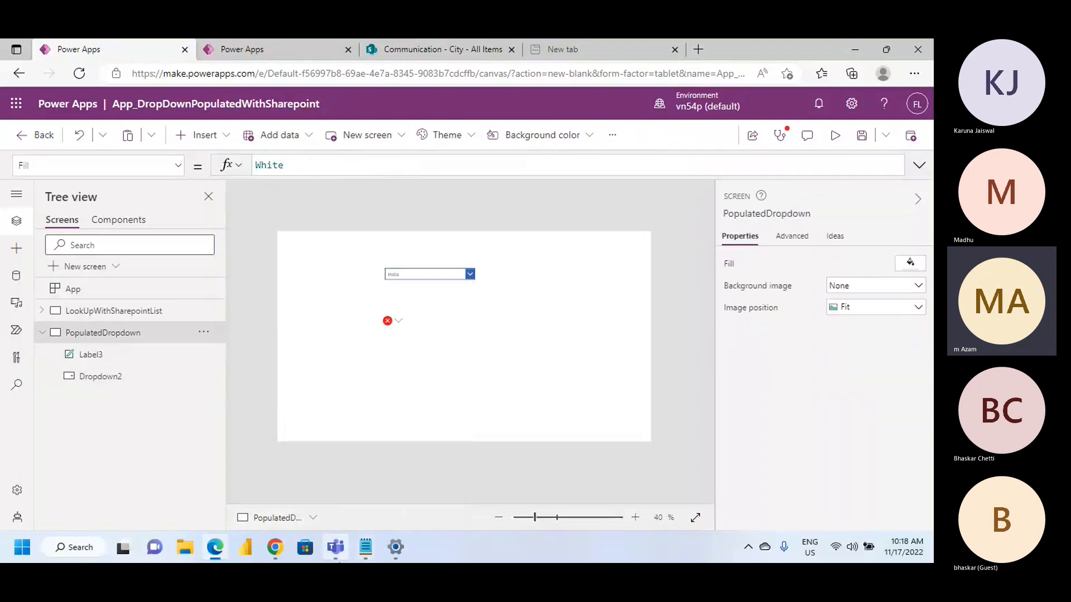
# Switch to Notepad and go over the "Dropdown Populate from Sharepoiint List" section of the notes
pyautogui.click(365, 547)
pyautogui.scroll(-5, 99, 378)
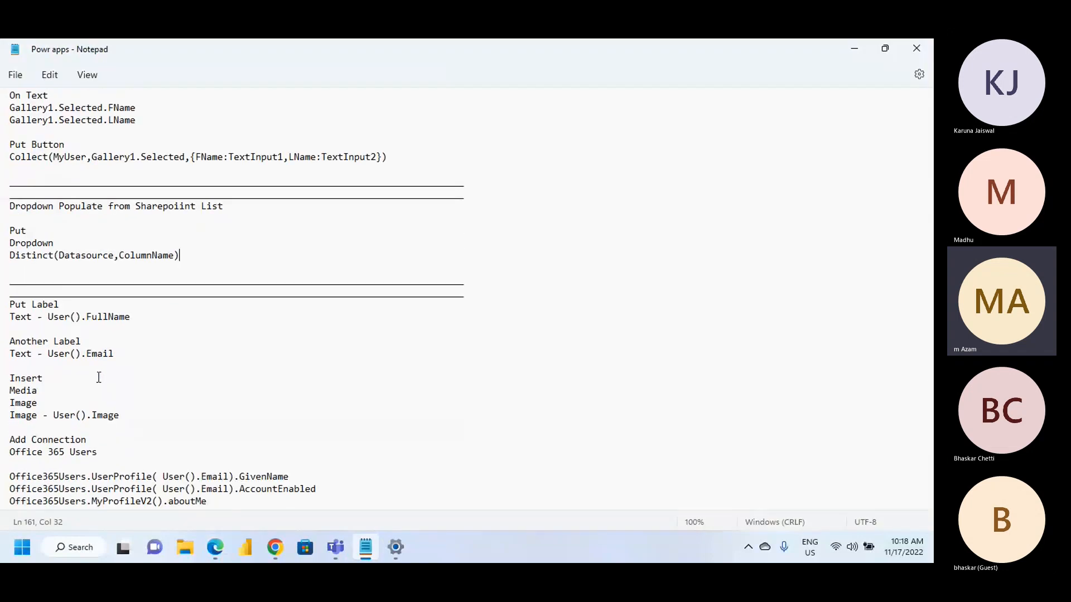
pyautogui.moveTo(205, 258); pyautogui.dragTo(183, 270)
pyautogui.click(136, 244)
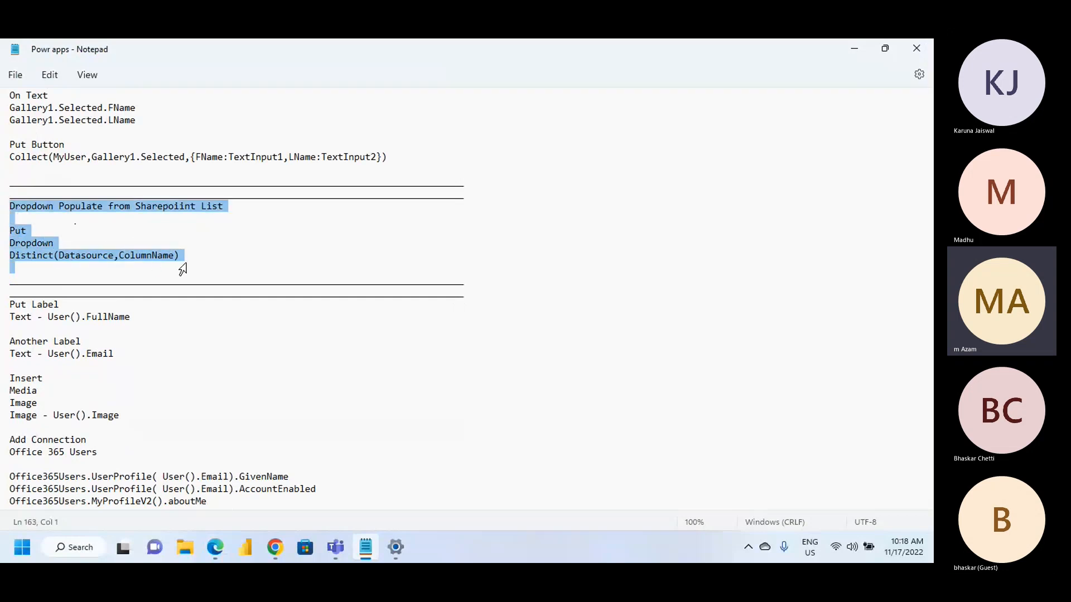
pyautogui.click(202, 263)
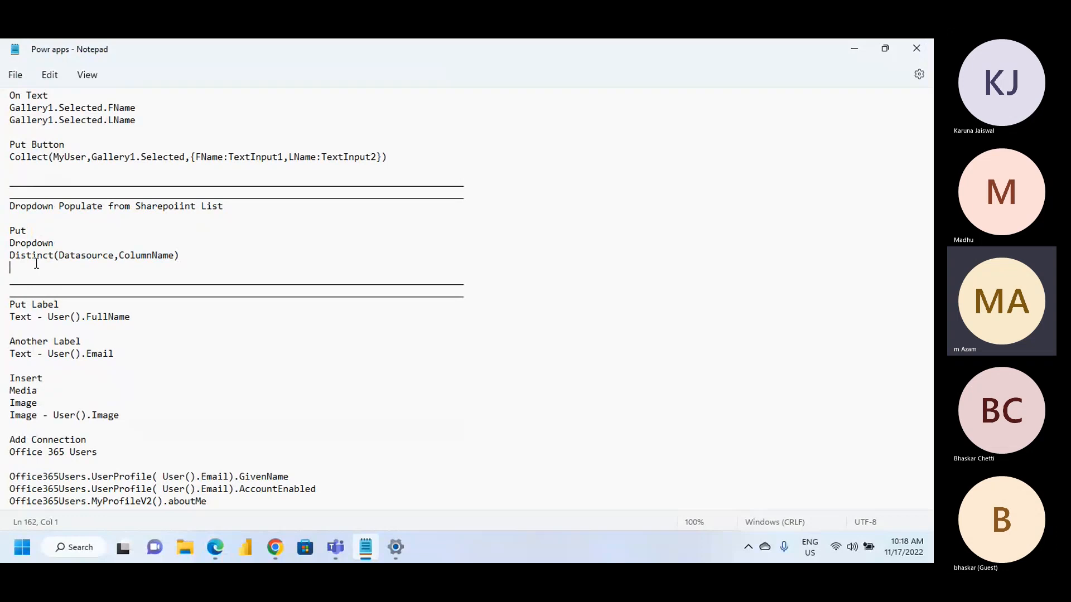
# Look over the next notes section on labels with User().FullName and User().Email and the Office 365 Users connection
pyautogui.scroll(-3, 105, 363)
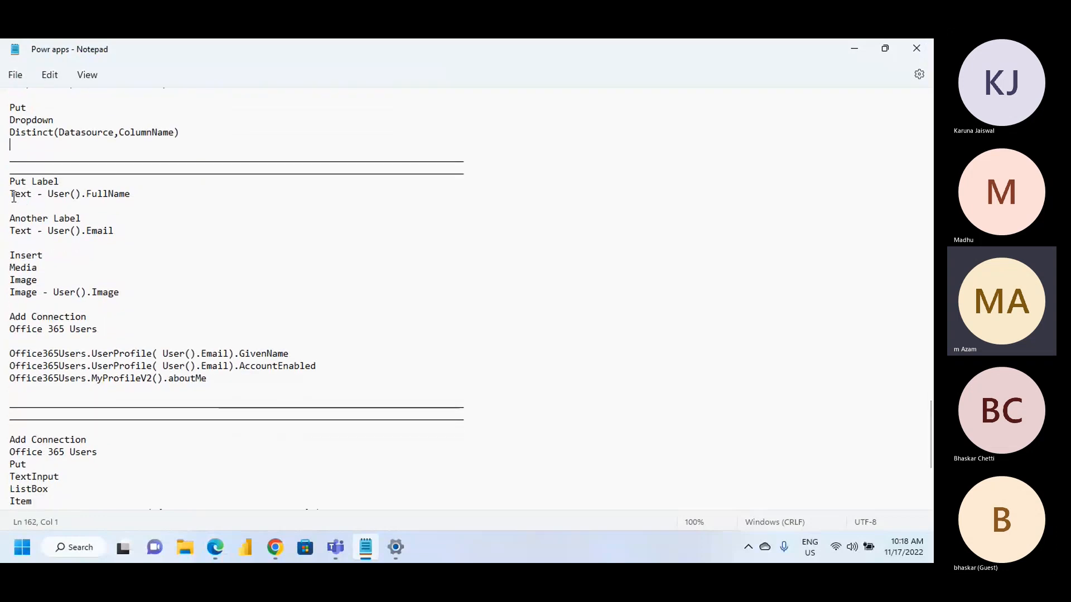
pyautogui.moveTo(10, 182); pyautogui.dragTo(129, 270)
pyautogui.click(163, 299)
pyautogui.scroll(2, 162, 275)
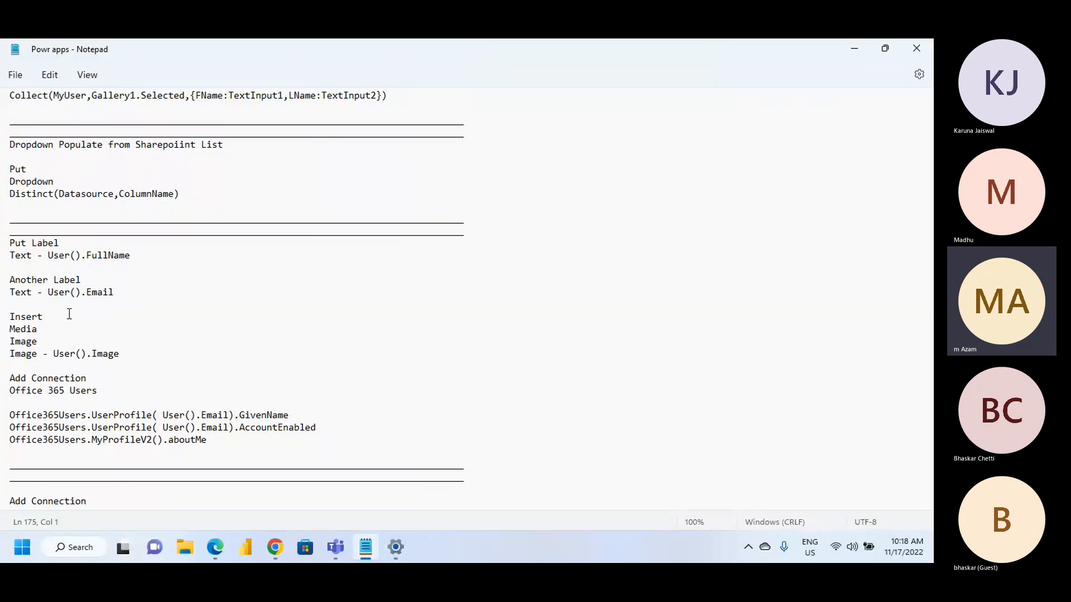
# Highlight the Office 365 Users connection line in the notes, then switch to Power Apps and add a new blank screen
pyautogui.scroll(-2, 26, 192)
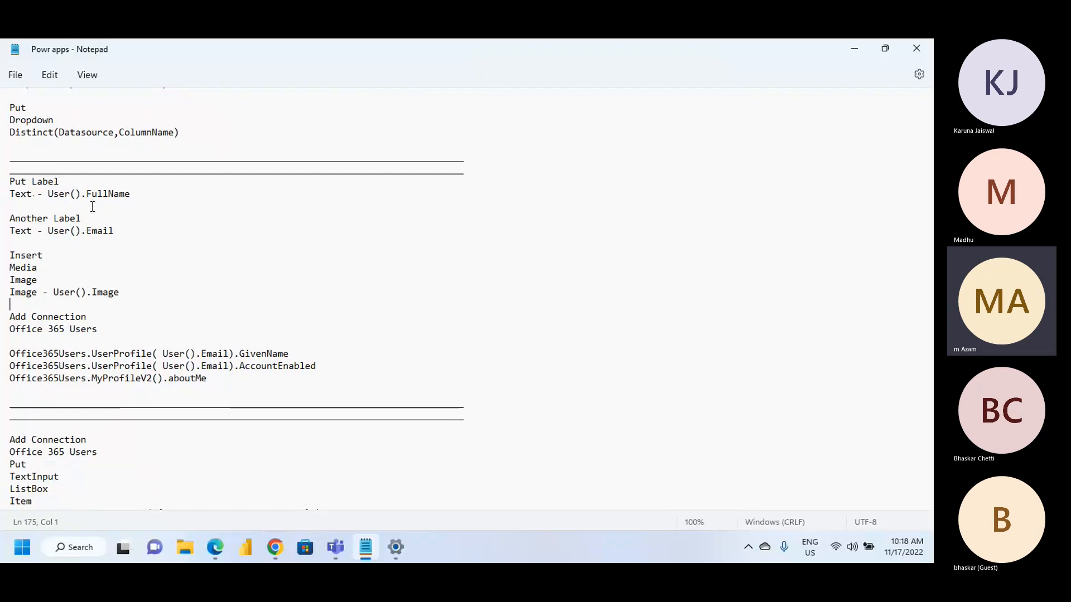
pyautogui.tripleClick(60, 331)
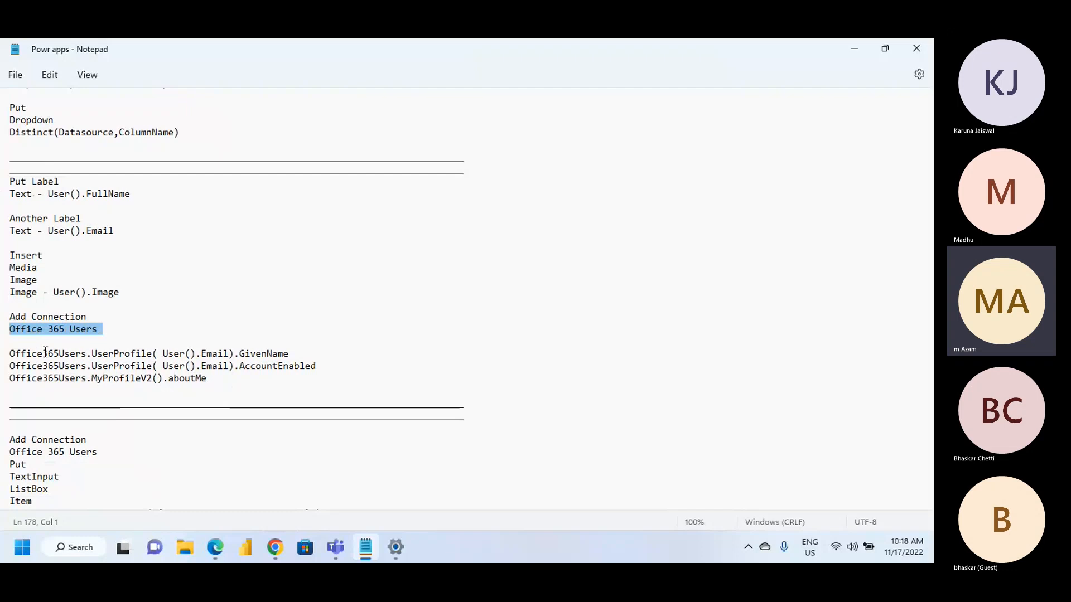
pyautogui.click(215, 548)
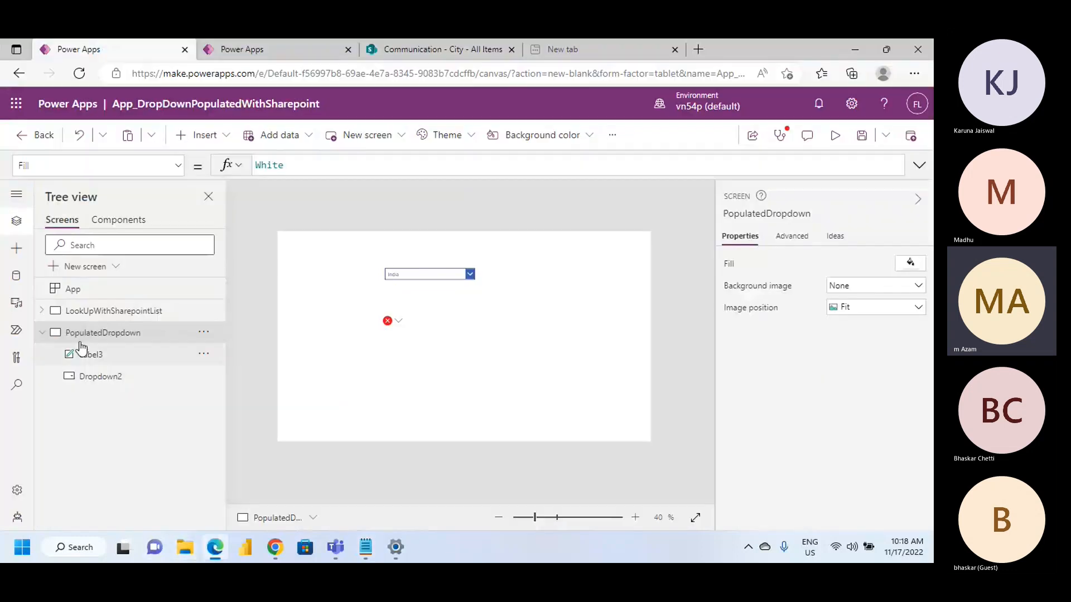
pyautogui.click(42, 332)
pyautogui.click(55, 266)
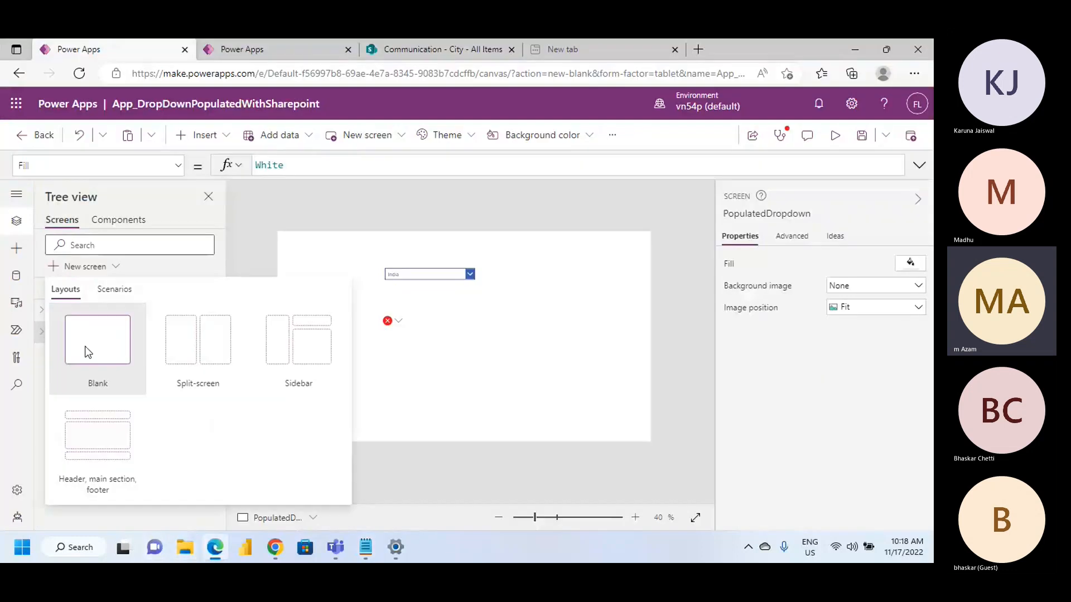
pyautogui.click(69, 360)
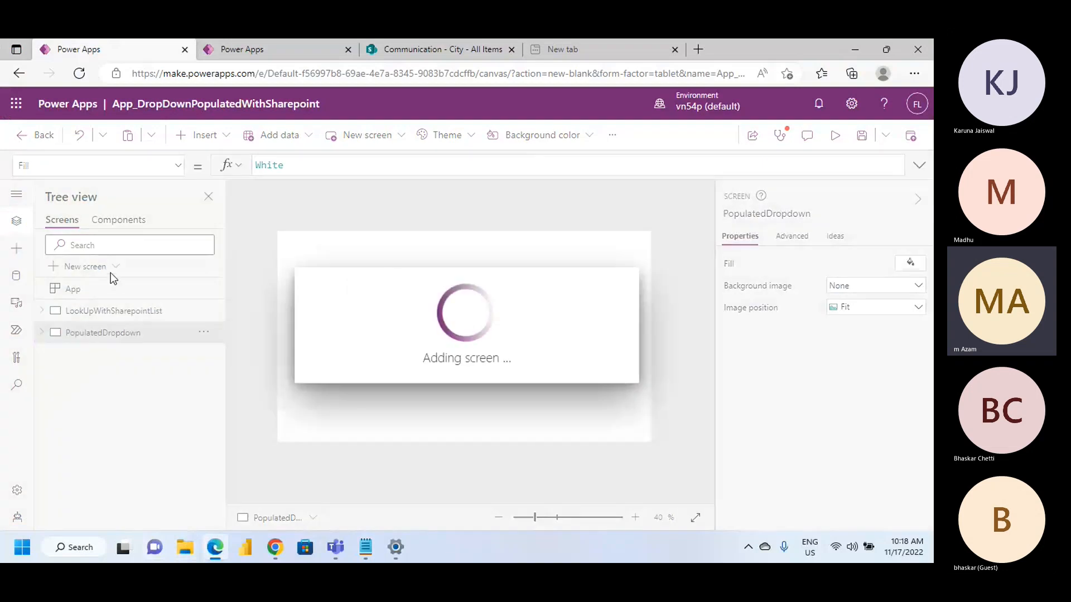
# Delete the label with the formula error from the PopulatedDropdown screen
pyautogui.click(101, 318)
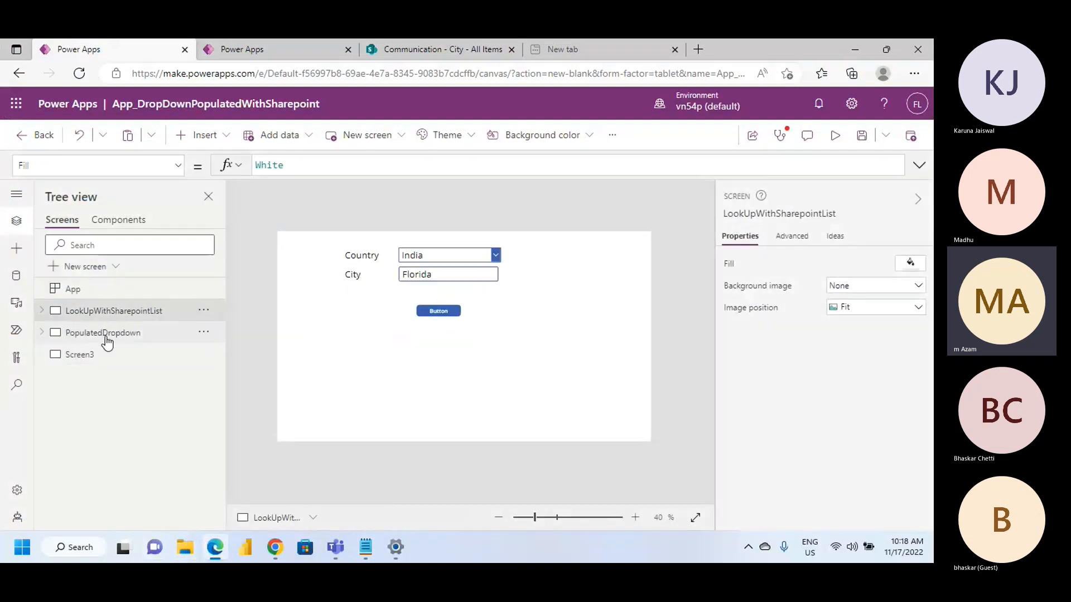
pyautogui.click(104, 335)
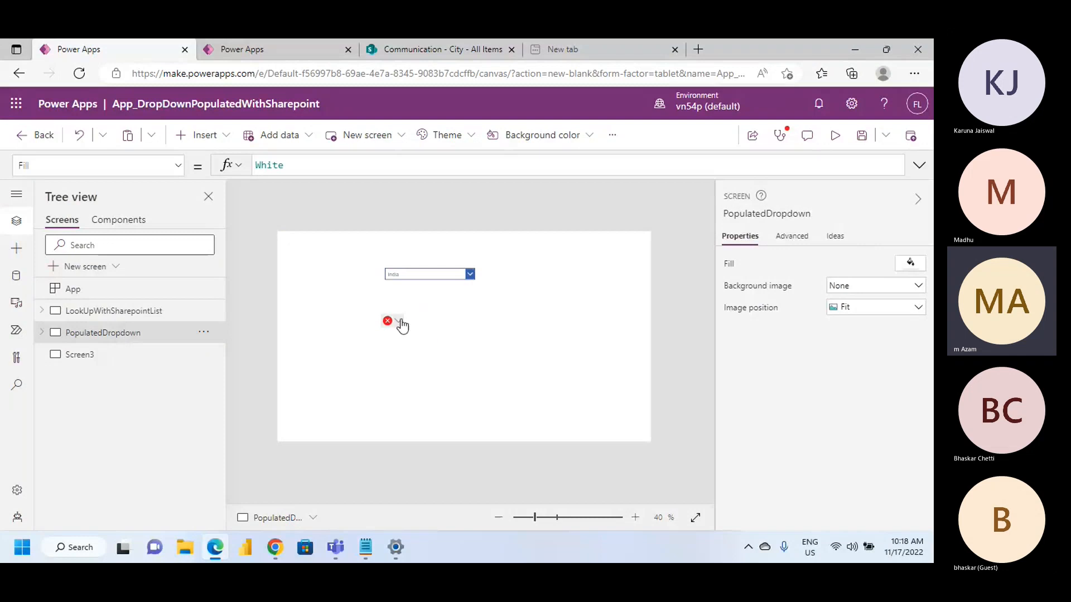
pyautogui.click(399, 322)
pyautogui.click(462, 323)
pyautogui.click(399, 322)
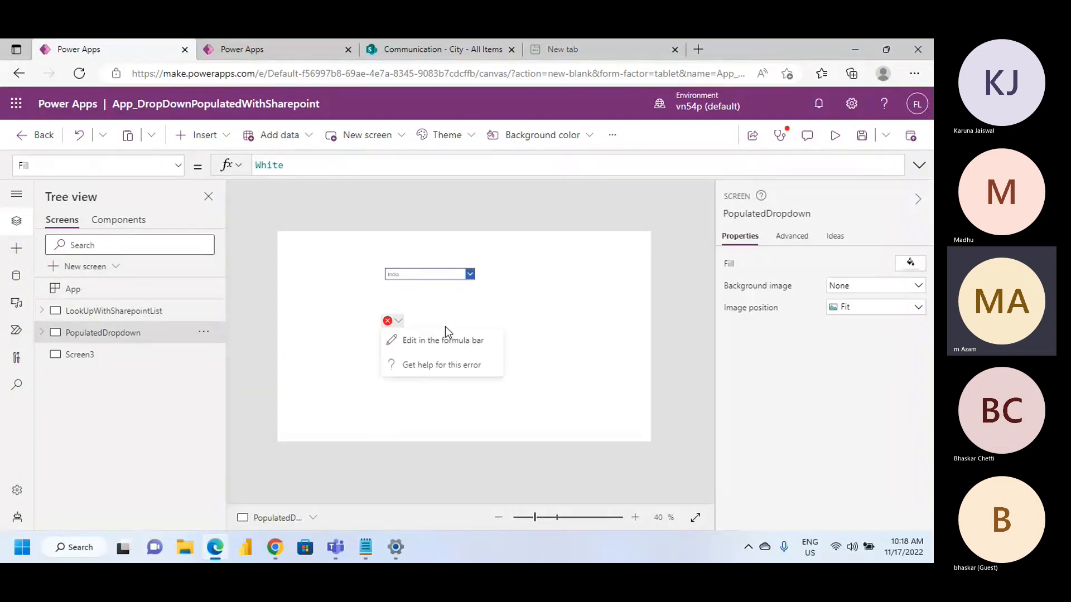
pyautogui.click(406, 341)
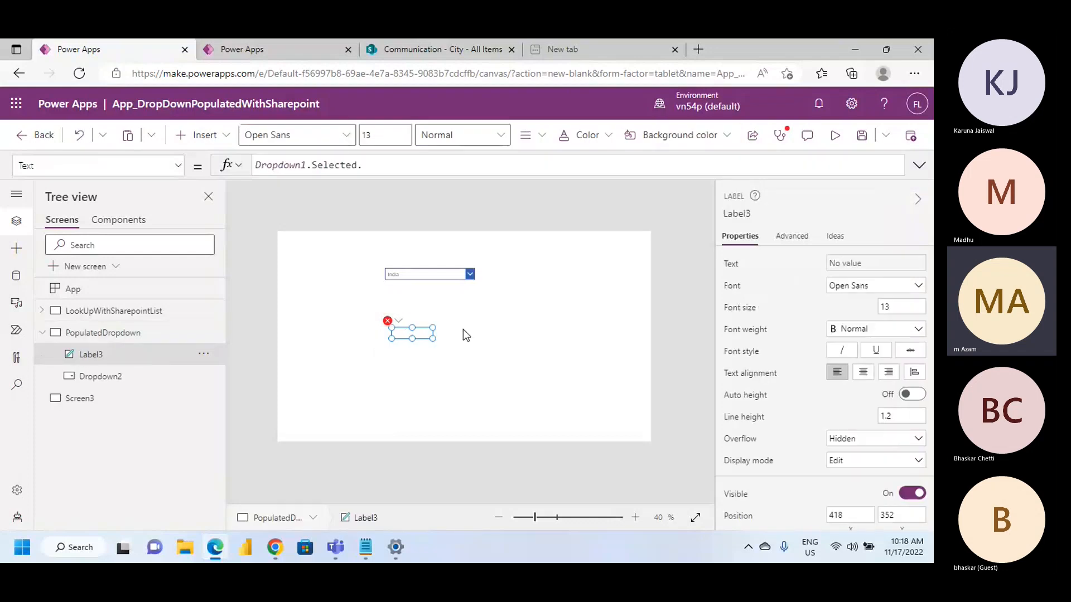
pyautogui.press('Delete')
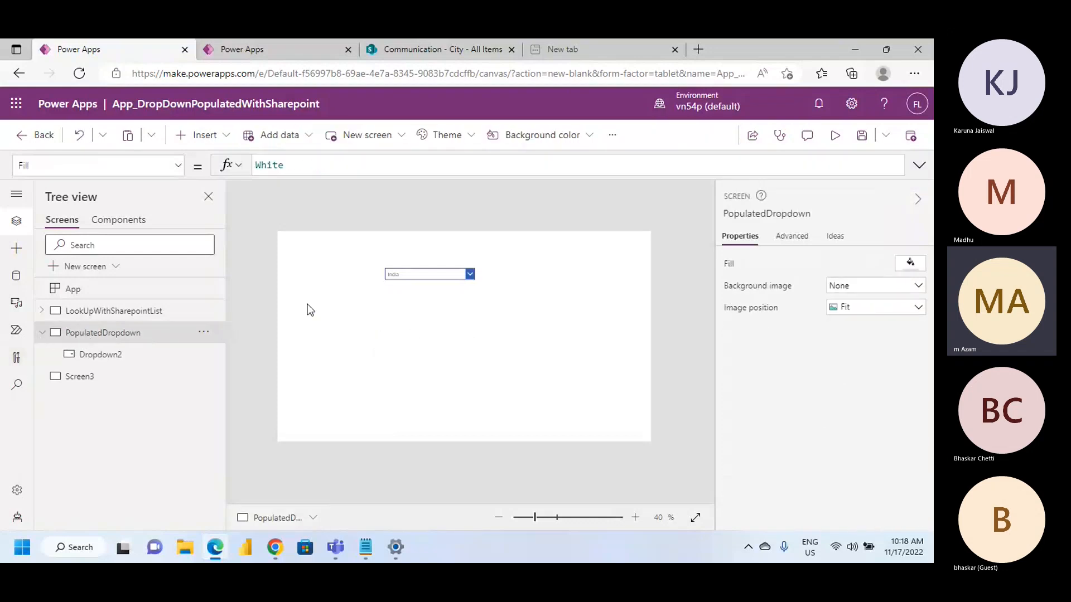
# Delete the country drop-down from the PopulatedDropdown screen
pyautogui.click(420, 277)
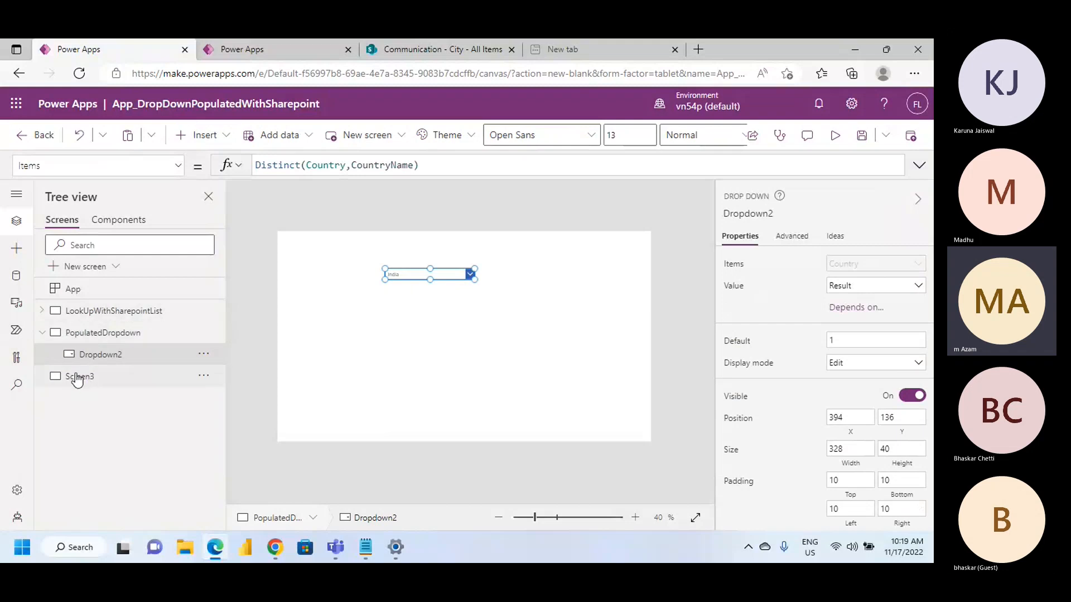
pyautogui.click(77, 377)
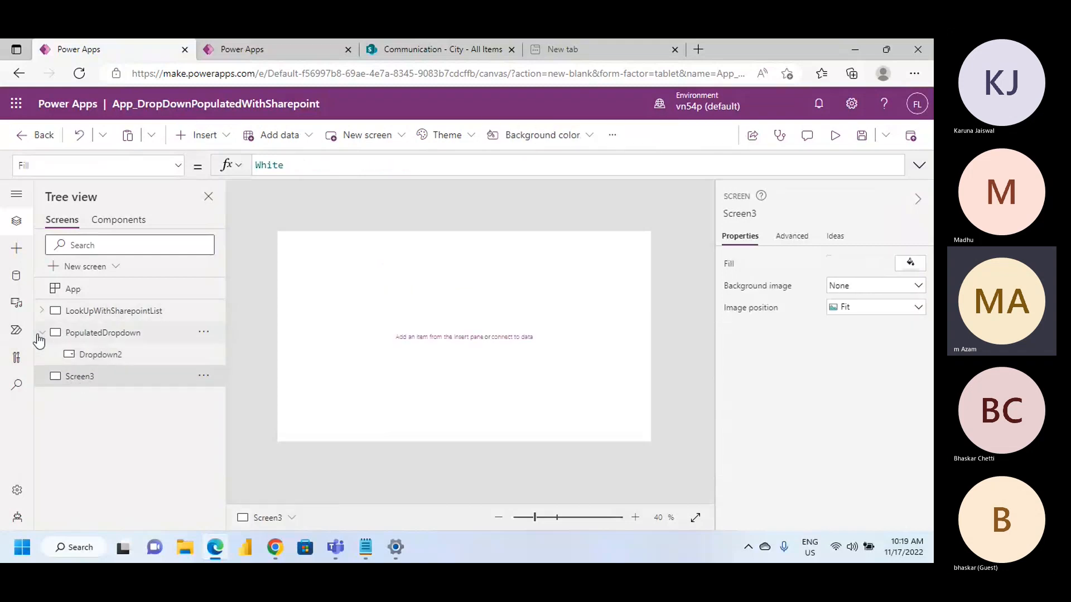
pyautogui.click(42, 333)
pyautogui.click(92, 337)
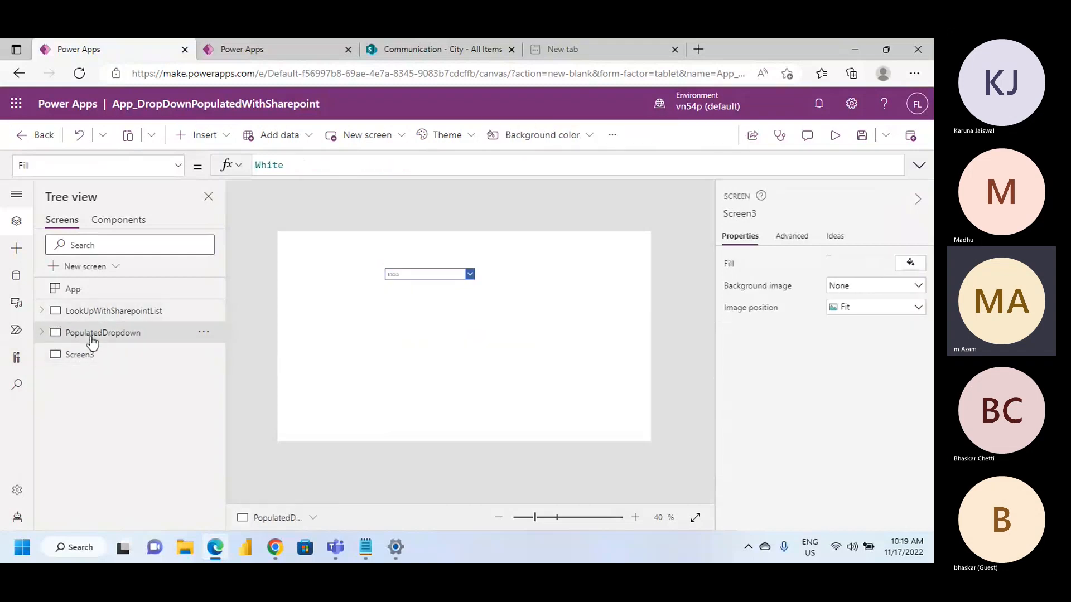
pyautogui.moveTo(441, 277); pyautogui.dragTo(443, 257)
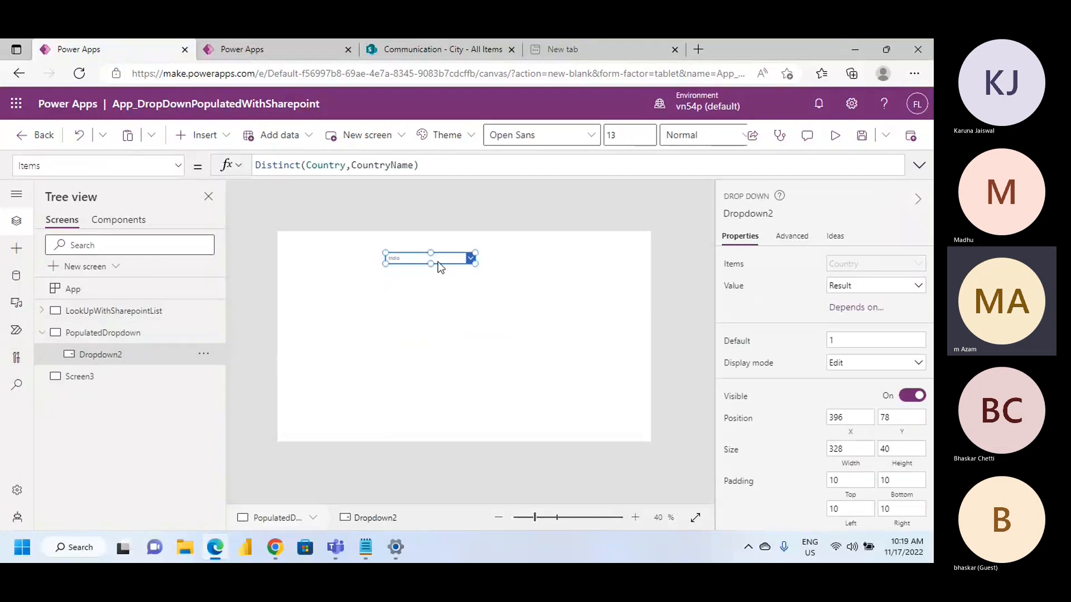
pyautogui.press('Delete')
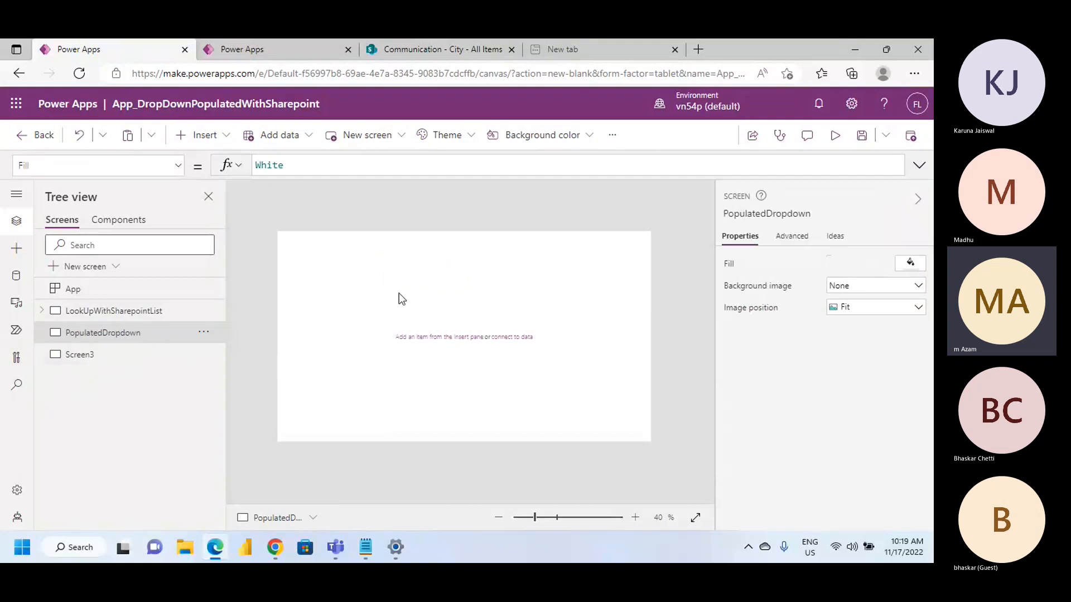
# Insert a text label on the PopulatedDropdown screen and place it at about X 152, Y 168
pyautogui.click(222, 136)
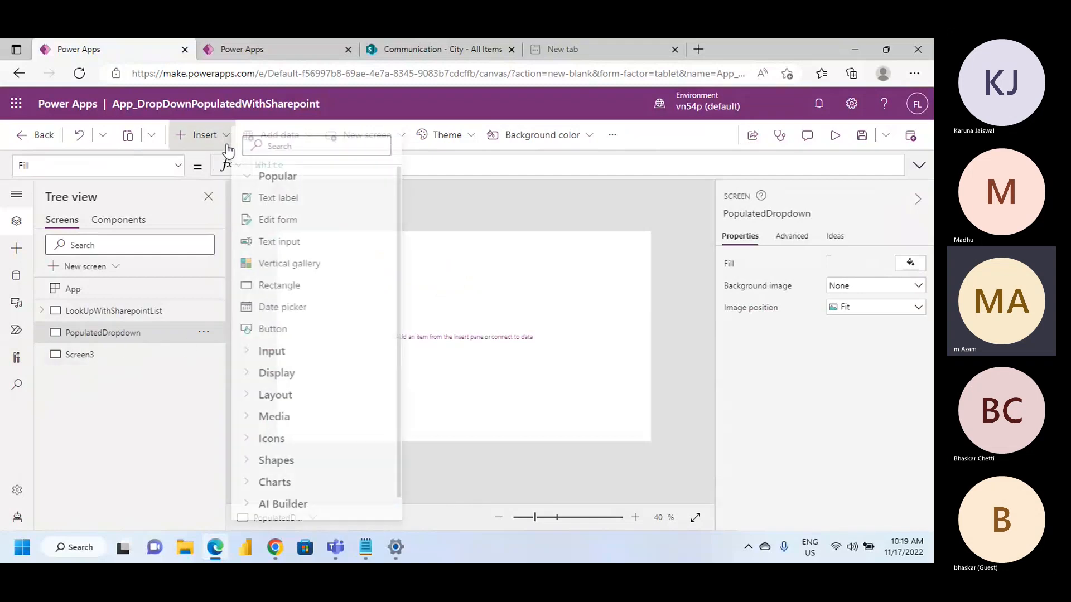
pyautogui.click(282, 198)
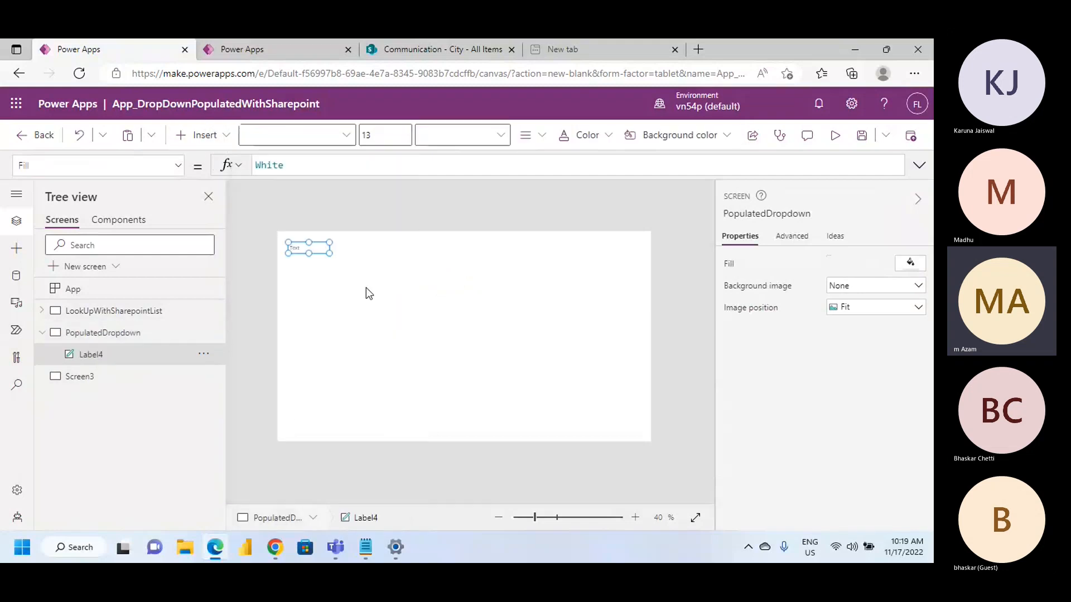
pyautogui.moveTo(316, 253); pyautogui.dragTo(346, 287)
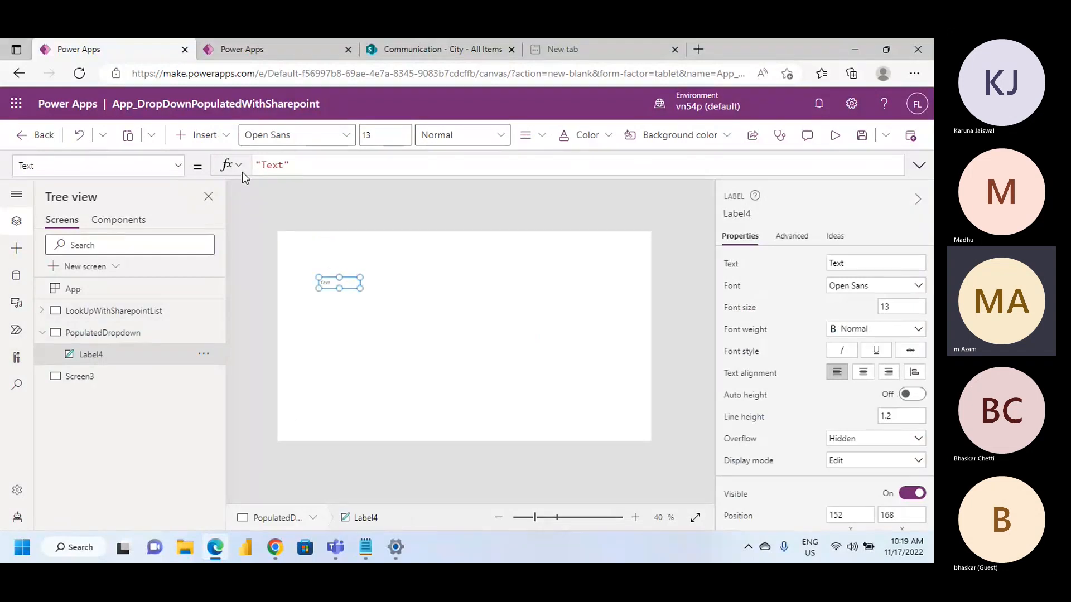
# Insert a second text label at about X 136, Y 250 and align the first label above it at X 136
pyautogui.click(228, 137)
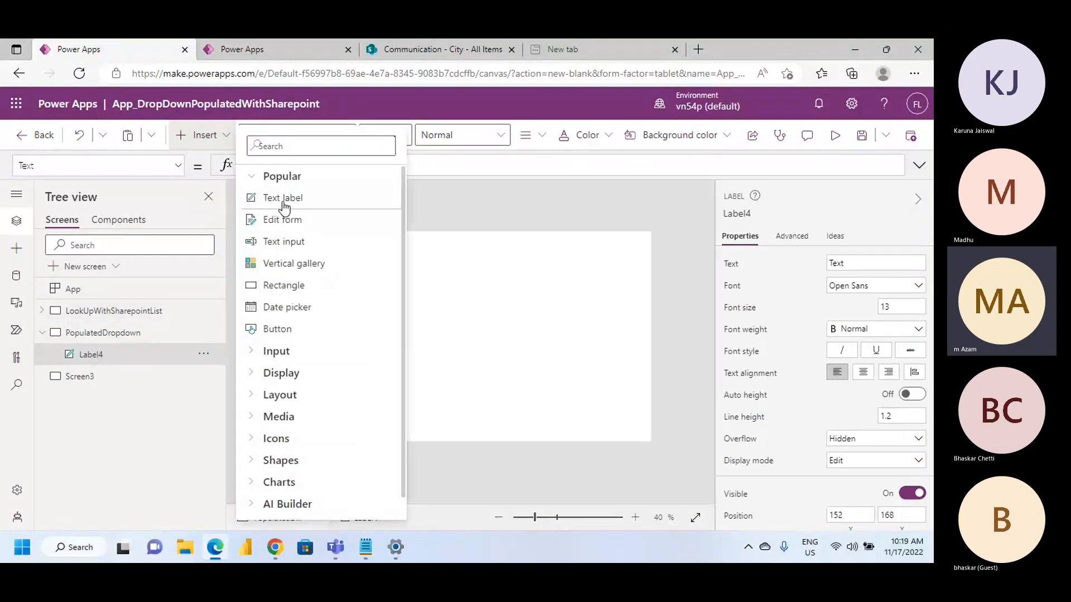
pyautogui.click(372, 277)
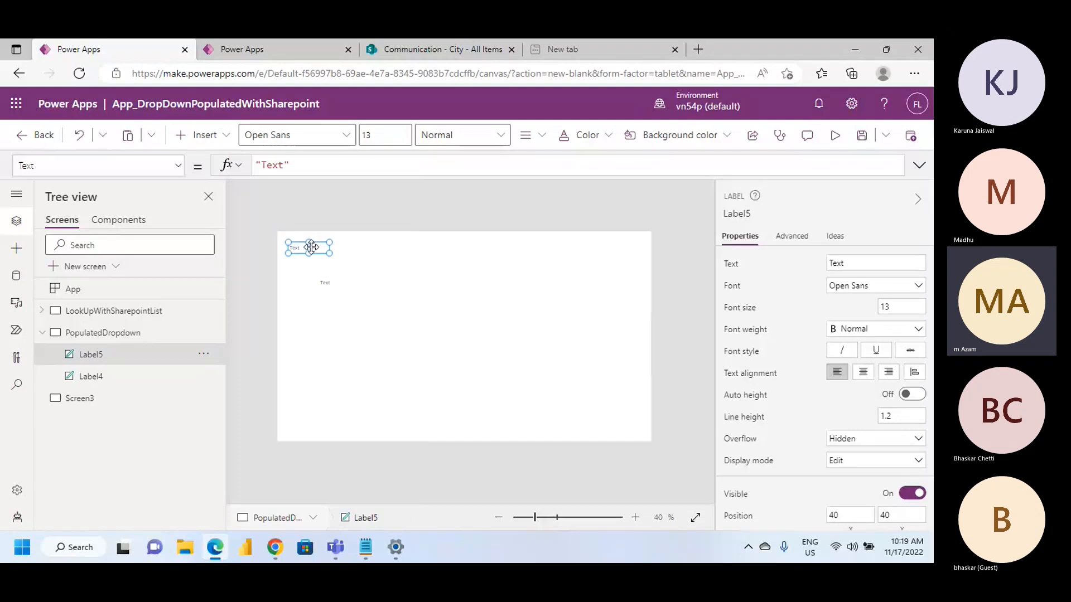
pyautogui.moveTo(313, 247); pyautogui.dragTo(337, 305)
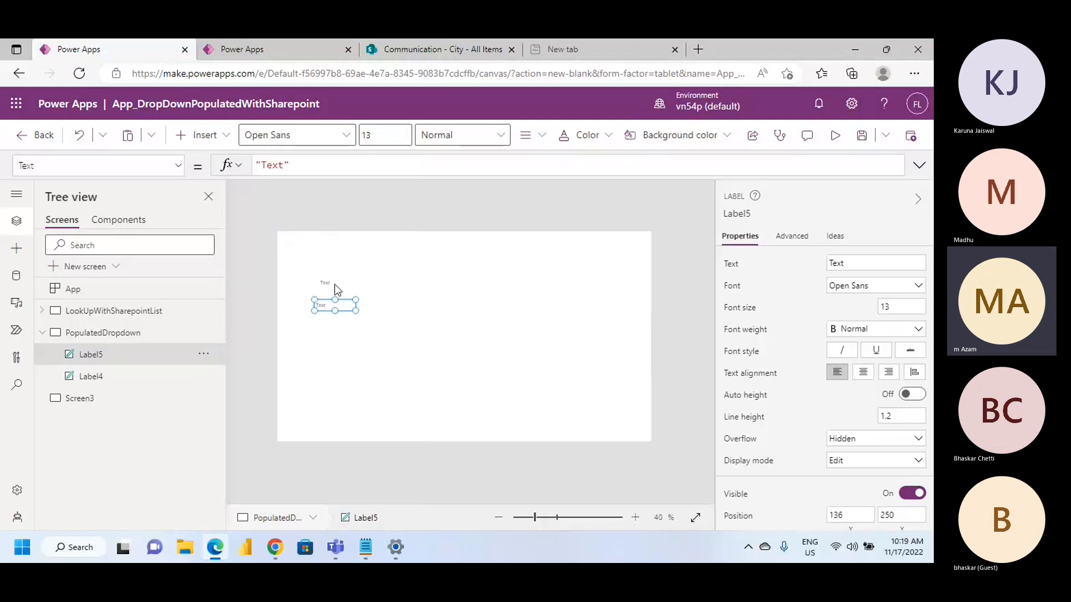
pyautogui.click(328, 283)
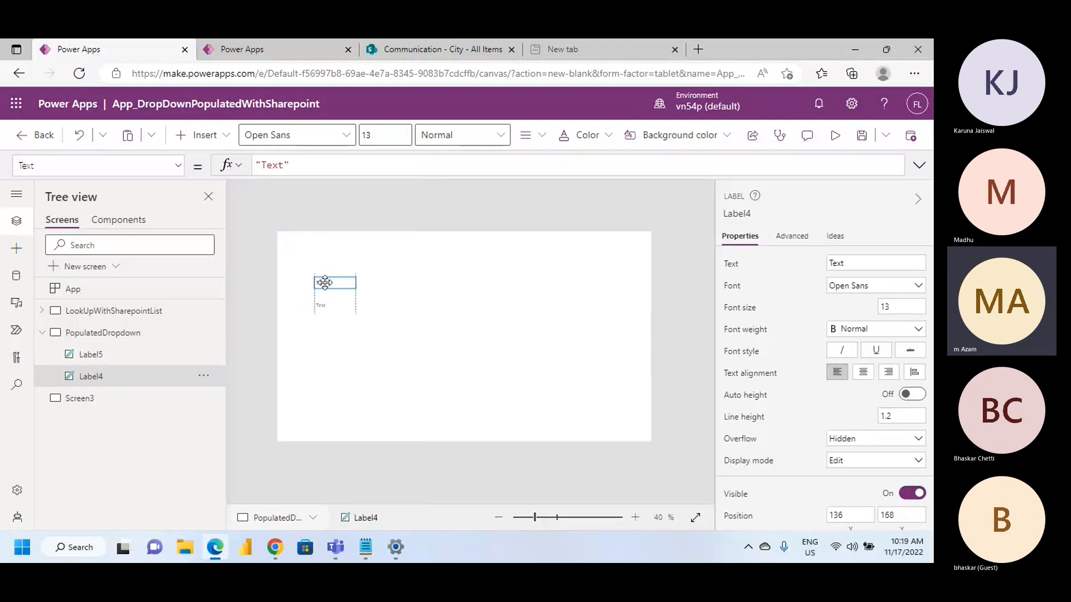
pyautogui.moveTo(328, 308); pyautogui.dragTo(332, 306)
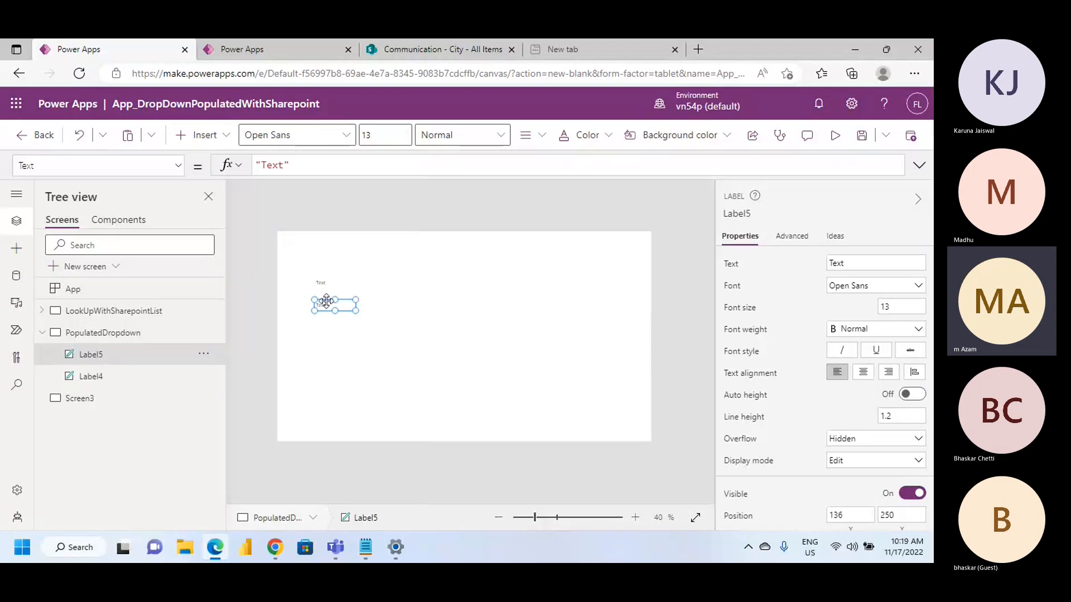
# Insert an Image control and place it beside the two labels at about X 460, Y 150
pyautogui.click(216, 140)
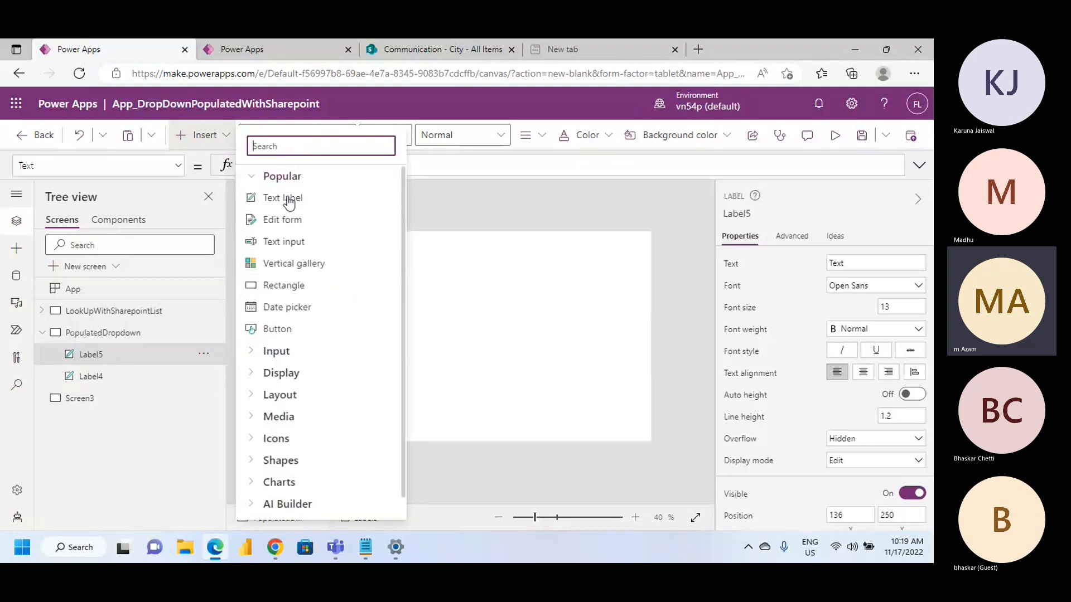
pyautogui.write('I')
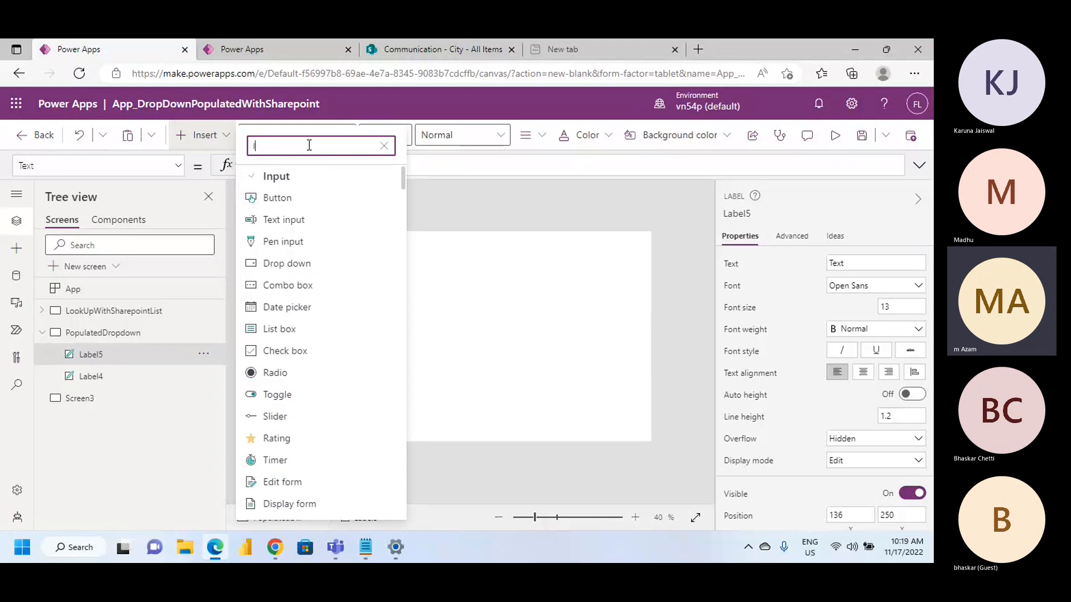
pyautogui.write('mage')
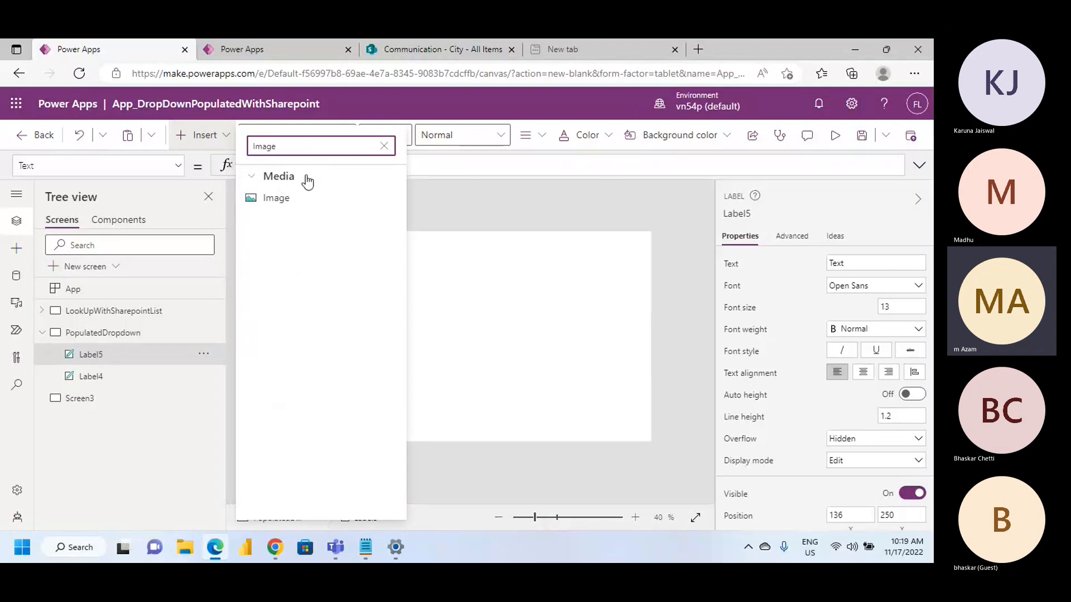
pyautogui.click(284, 202)
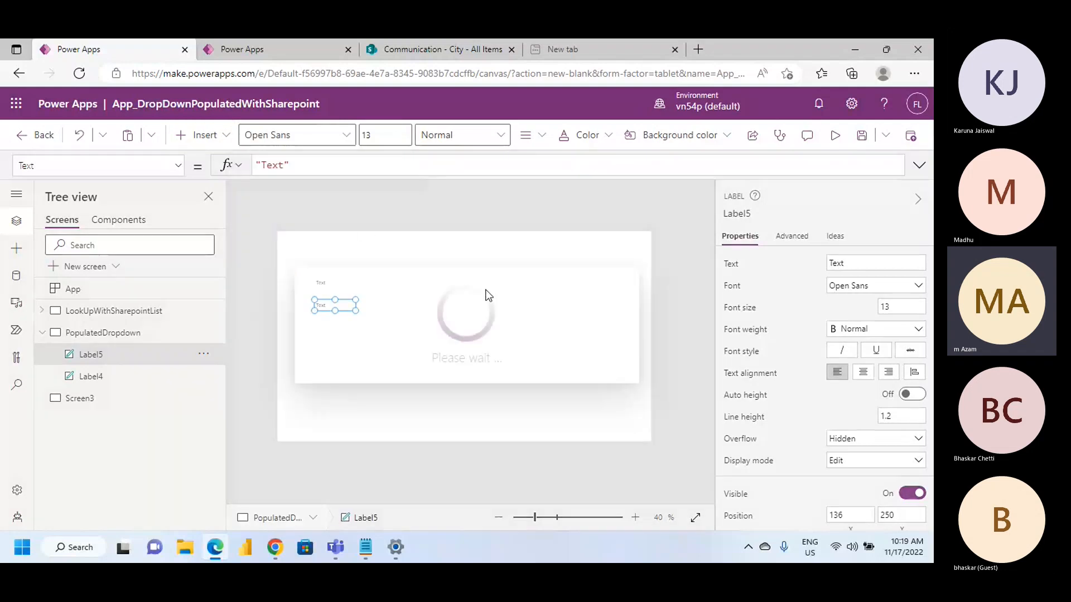
pyautogui.moveTo(304, 255); pyautogui.dragTo(430, 286)
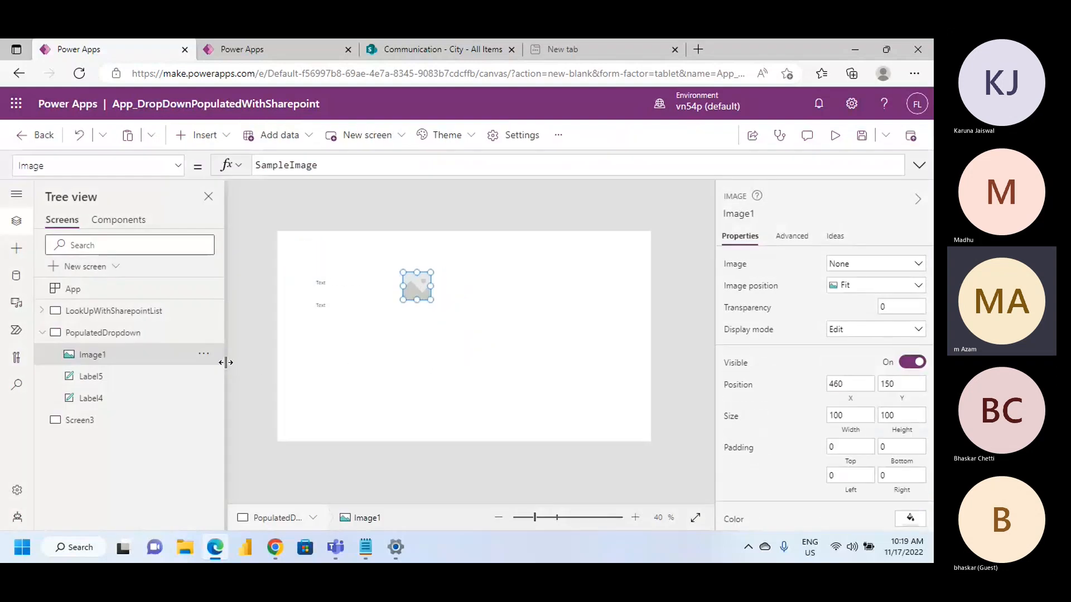
# Search the data sources for "off" and add the Office 365 Users connection with the existing account
pyautogui.click(16, 275)
pyautogui.click(53, 250)
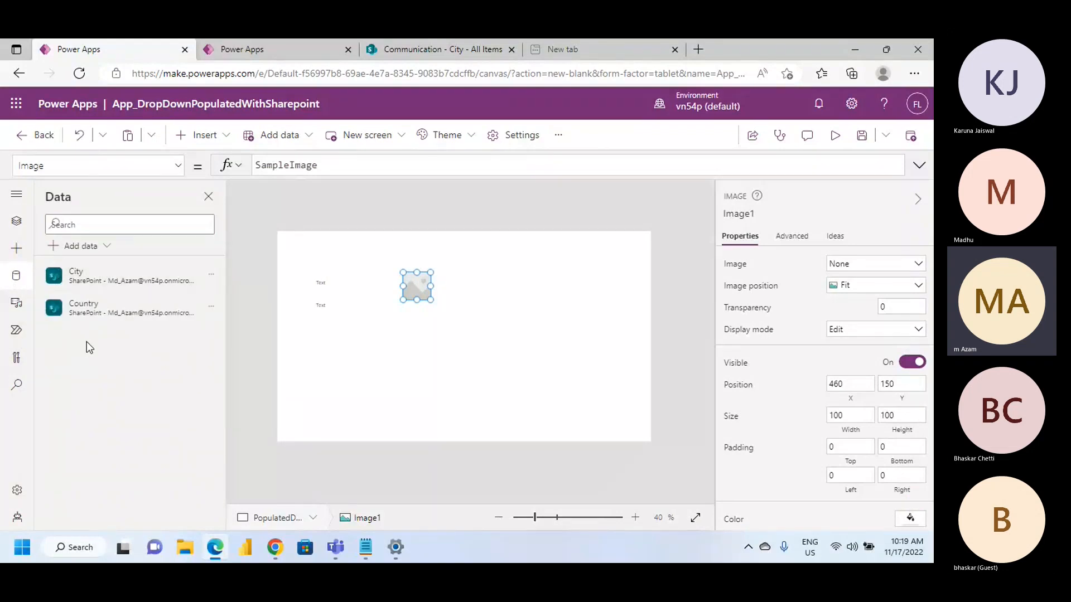
pyautogui.write('off')
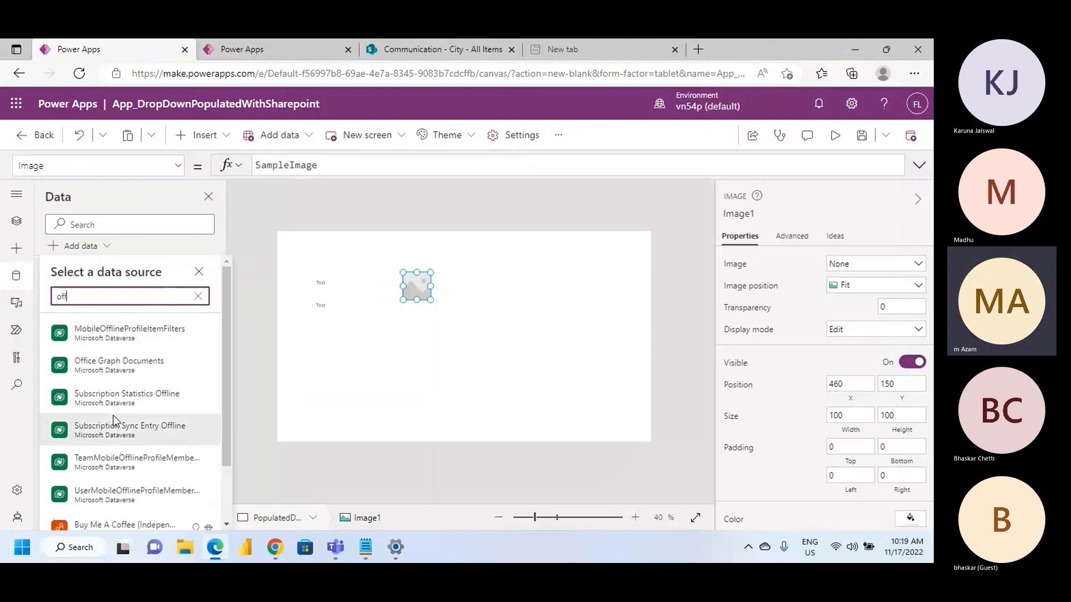
pyautogui.scroll(-3, 112, 418)
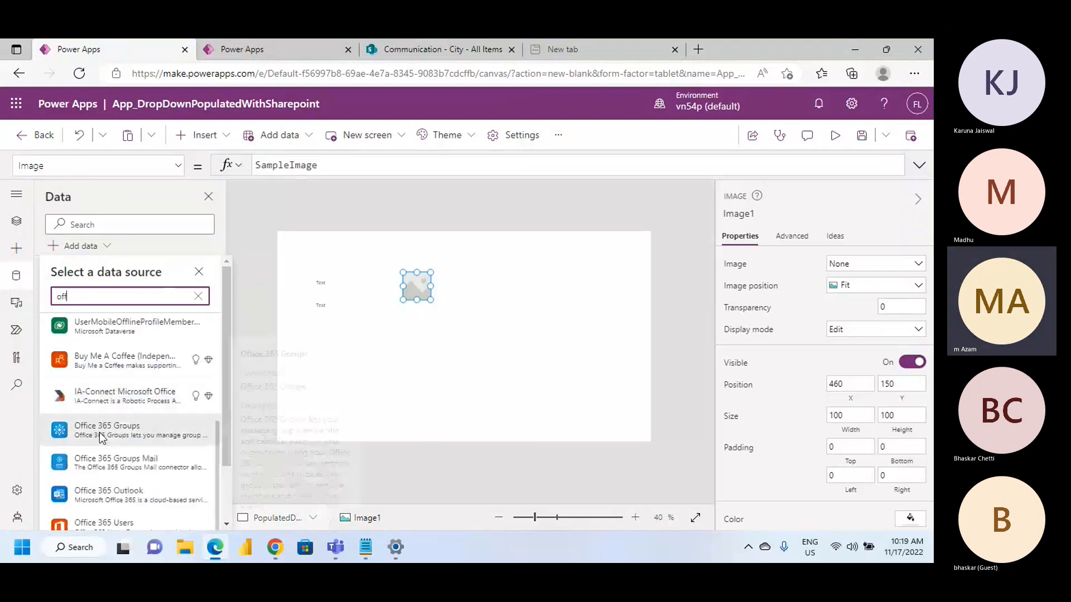
pyautogui.scroll(-2, 117, 468)
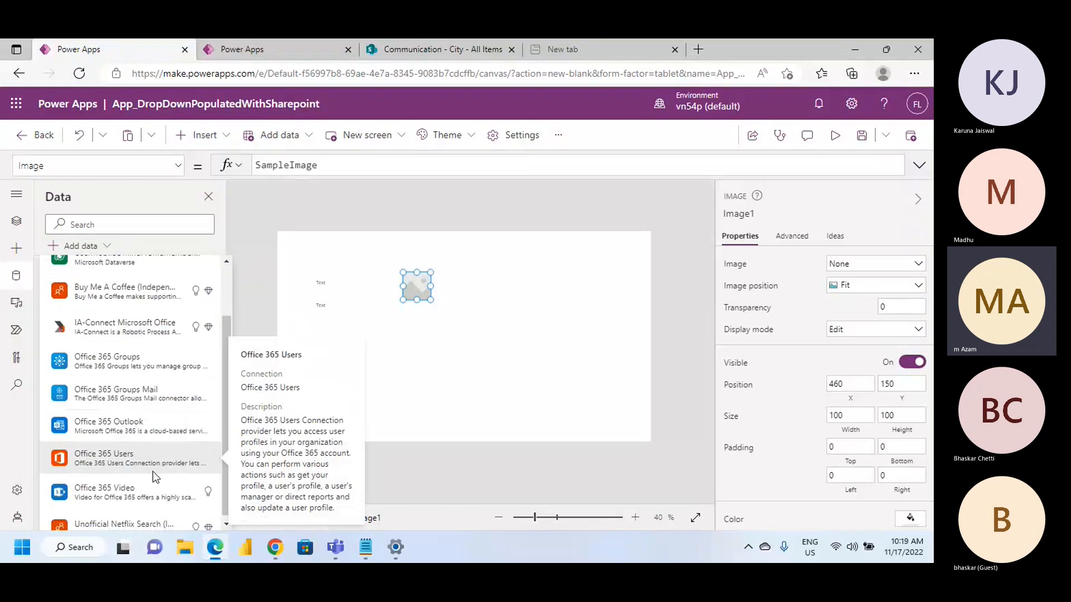
pyautogui.click(105, 465)
pyautogui.click(108, 335)
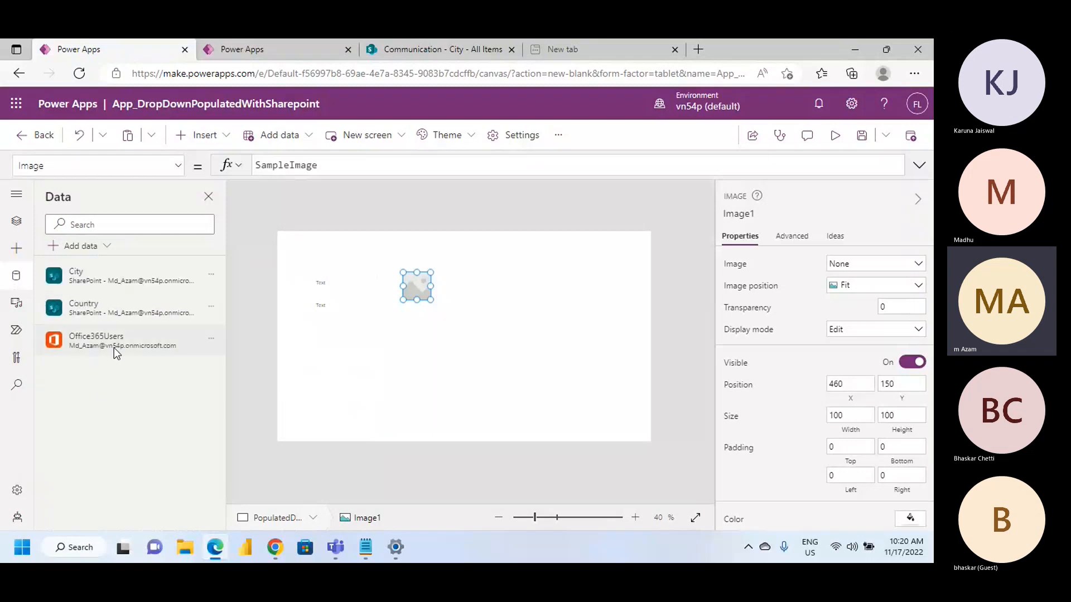
# Copy the User().Email formula from the Notepad notes and set it as the upper label's Text in Power Apps
pyautogui.click(366, 547)
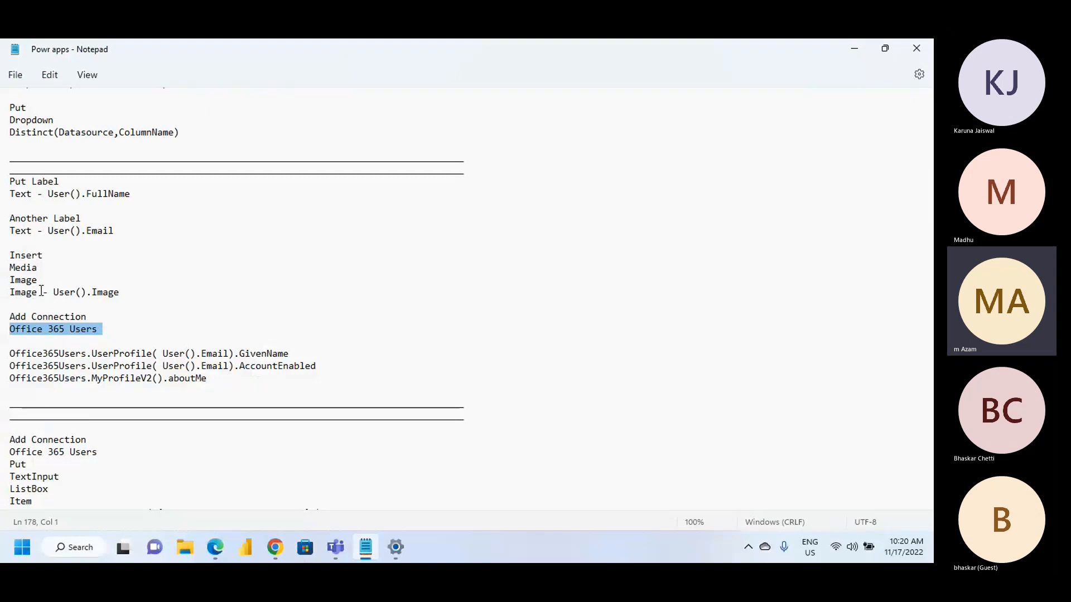
pyautogui.doubleClick(55, 230)
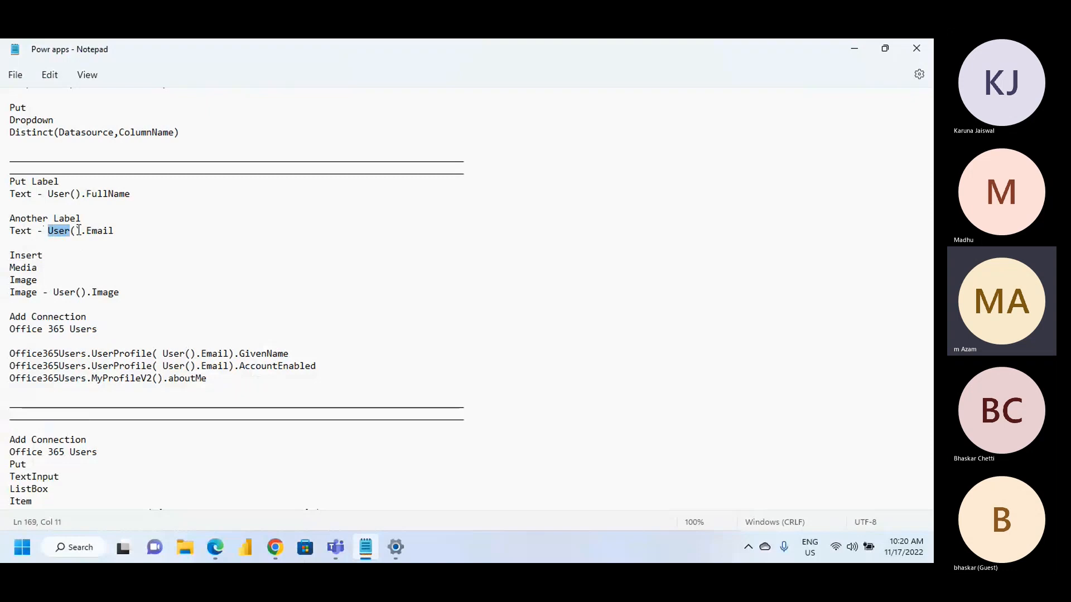
pyautogui.moveTo(79, 230); pyautogui.dragTo(124, 232)
pyautogui.hotkey('ctrl', 'c')
pyautogui.moveTo(217, 547)
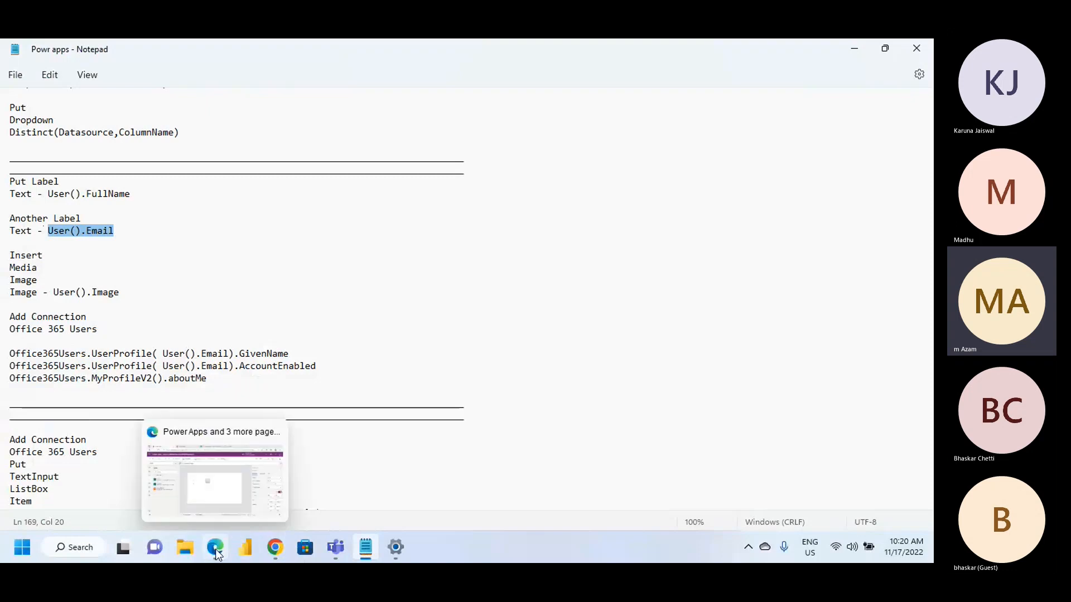
pyautogui.click(202, 493)
pyautogui.click(326, 284)
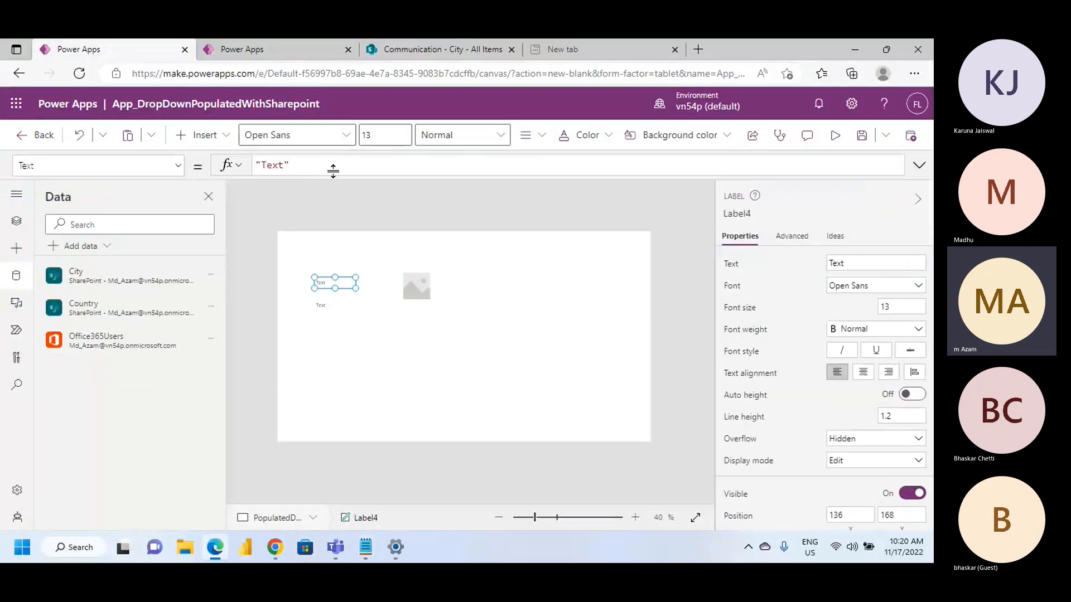
pyautogui.click(331, 165)
pyautogui.hotkey('ctrl', 'a')
pyautogui.hotkey('ctrl', 'v')
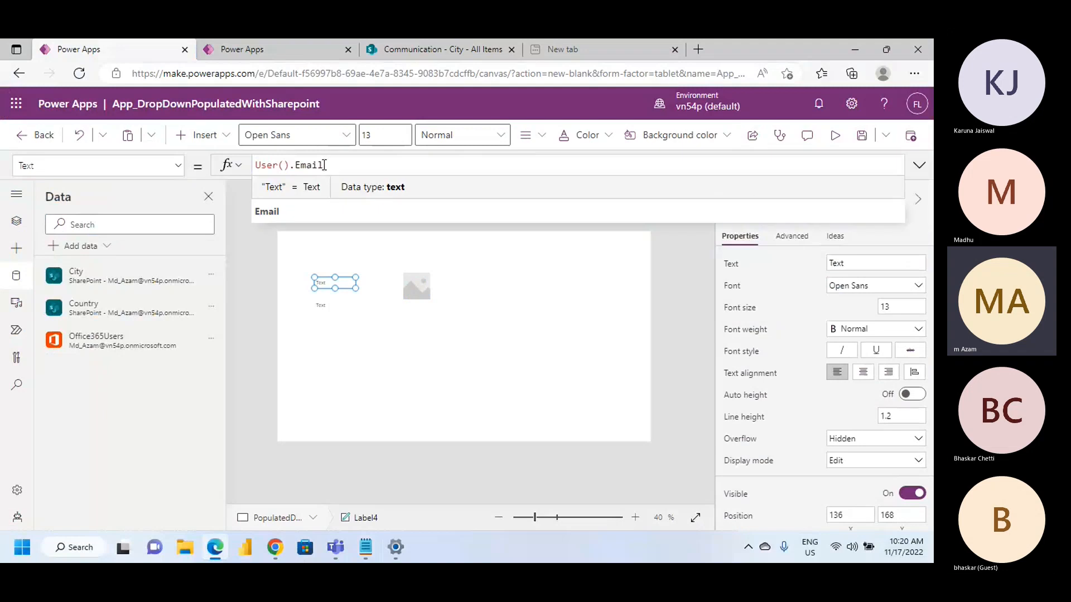
pyautogui.click(377, 327)
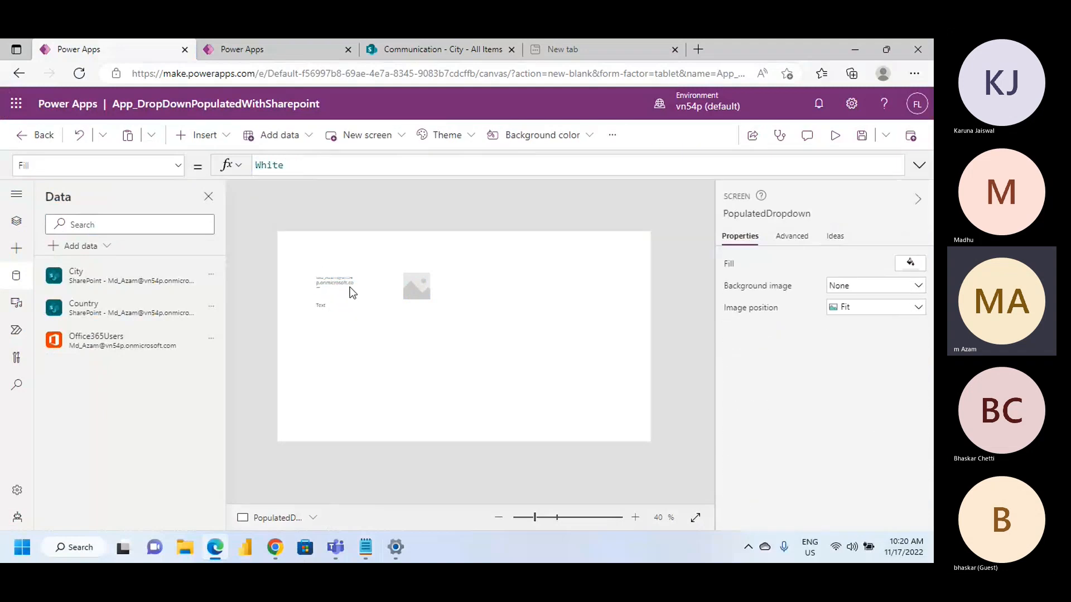
# Enlarge the email label in width and height so the address fits on two lines, and preview the app
pyautogui.click(352, 285)
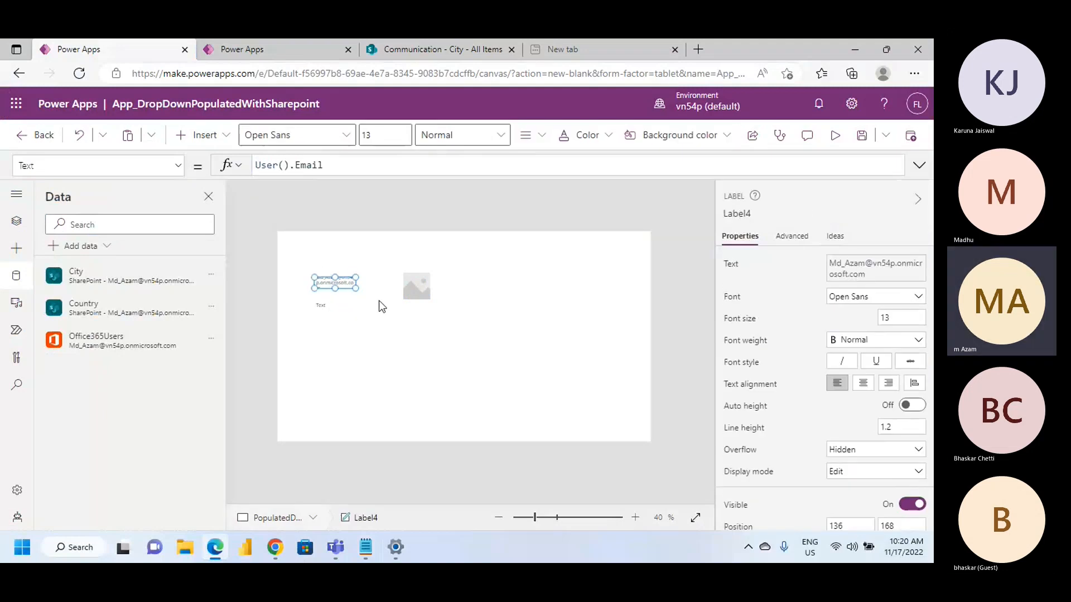
pyautogui.moveTo(356, 289); pyautogui.dragTo(390, 301)
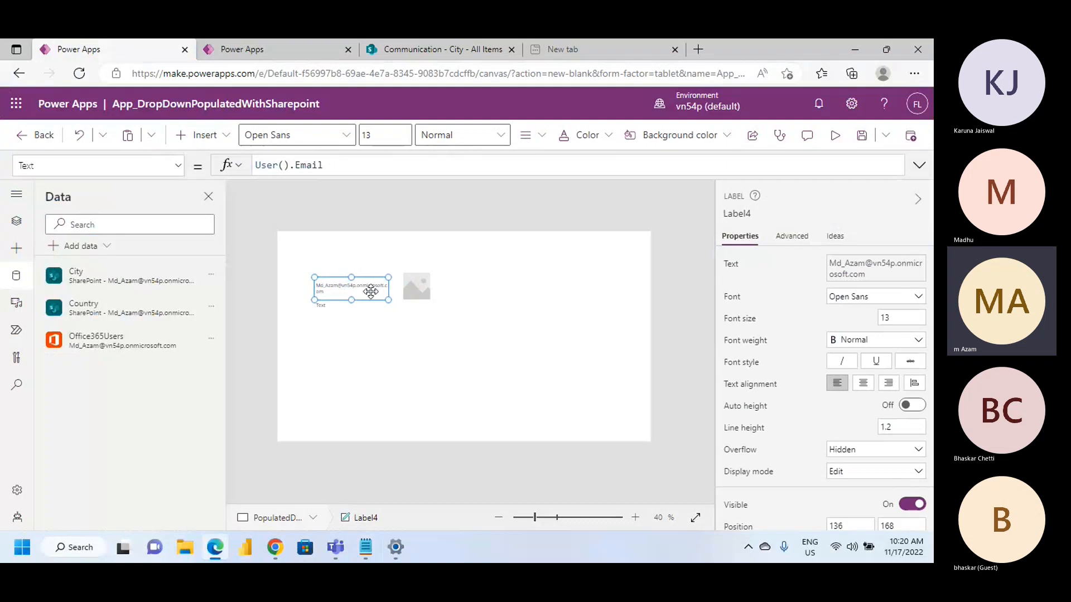
pyautogui.click(842, 143)
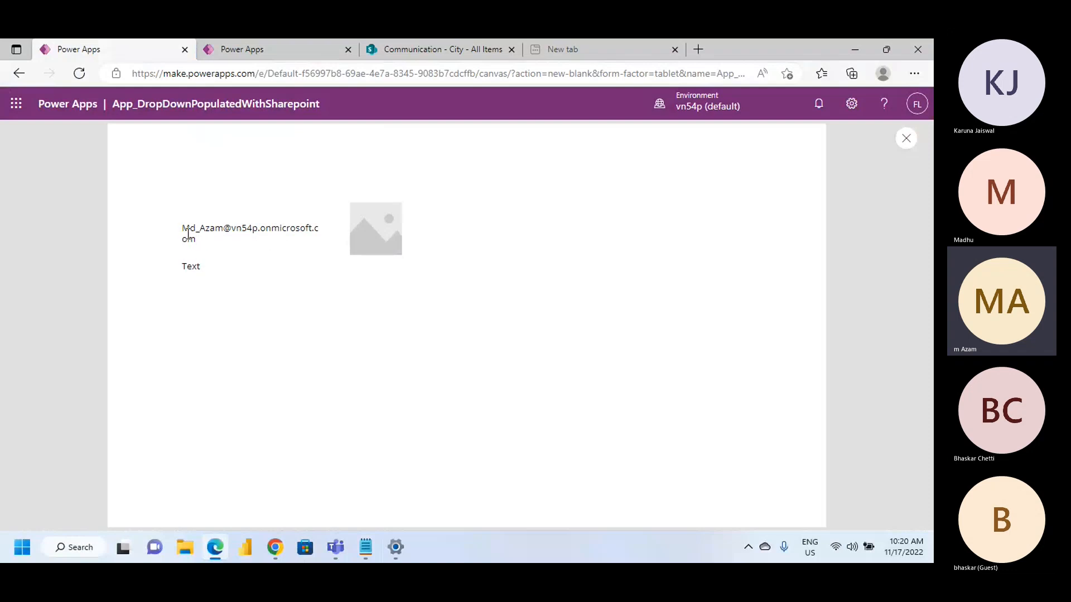
pyautogui.moveTo(183, 228); pyautogui.dragTo(284, 239)
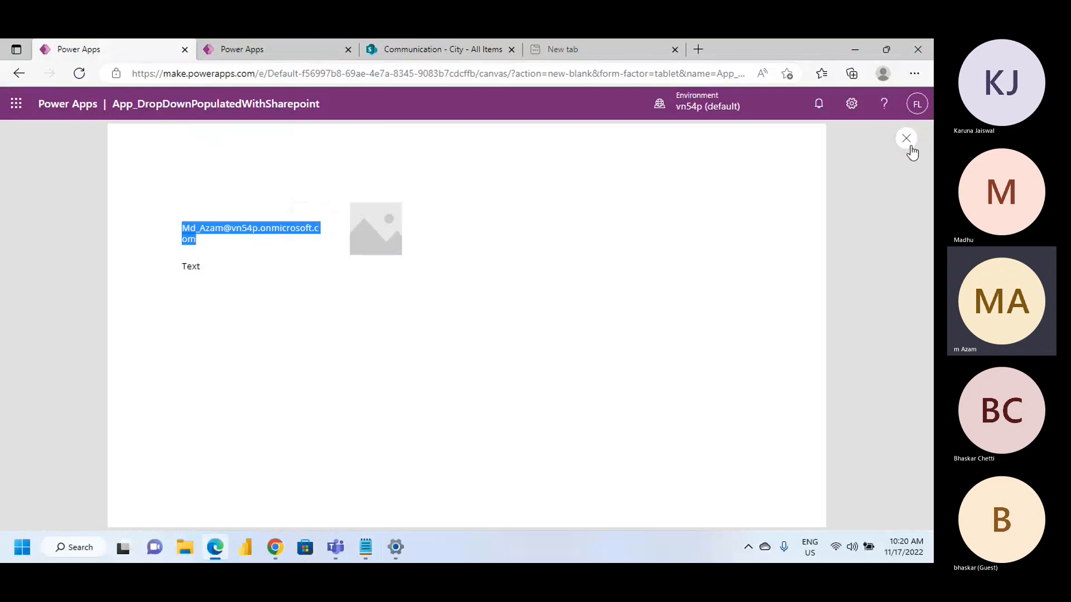
pyautogui.press('Escape')
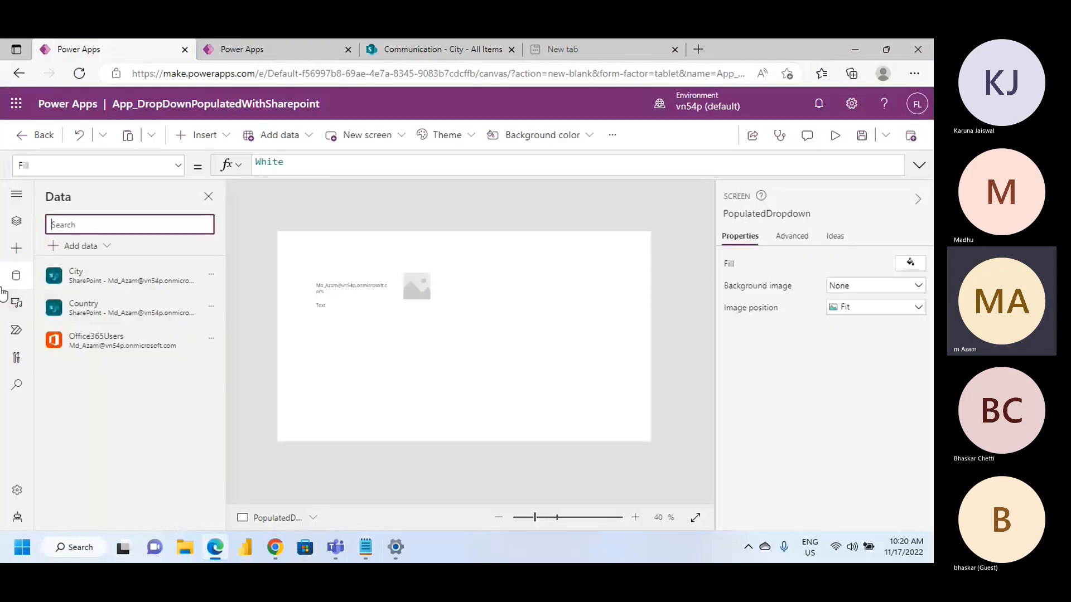
# Copy the User().FullName formula from the Notepad notes and set it as the lower label's Text in Power Apps
pyautogui.moveTo(112, 354)
pyautogui.click(329, 307)
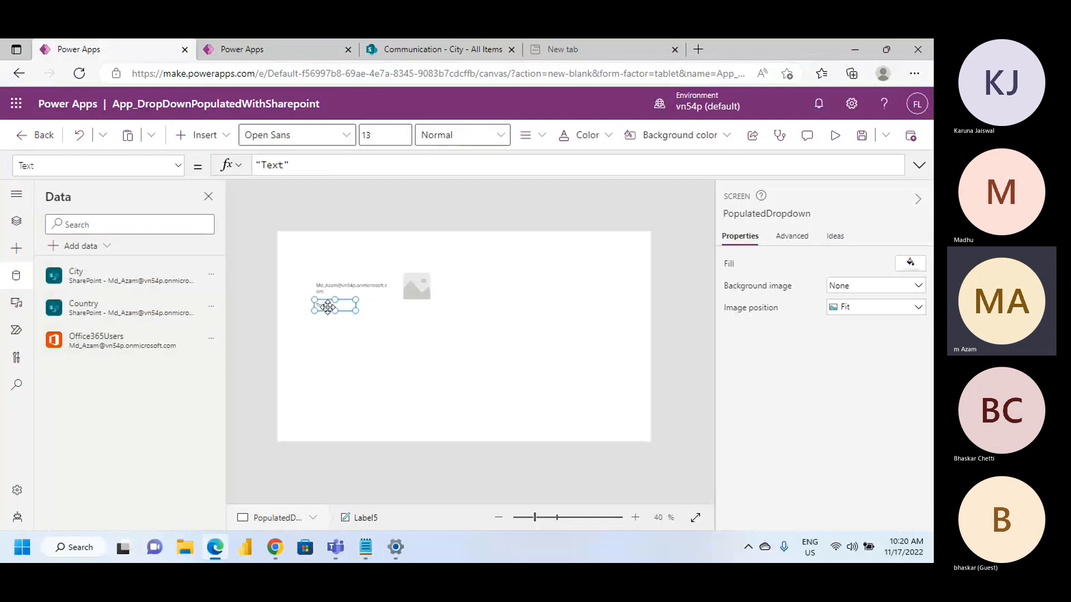
pyautogui.click(365, 547)
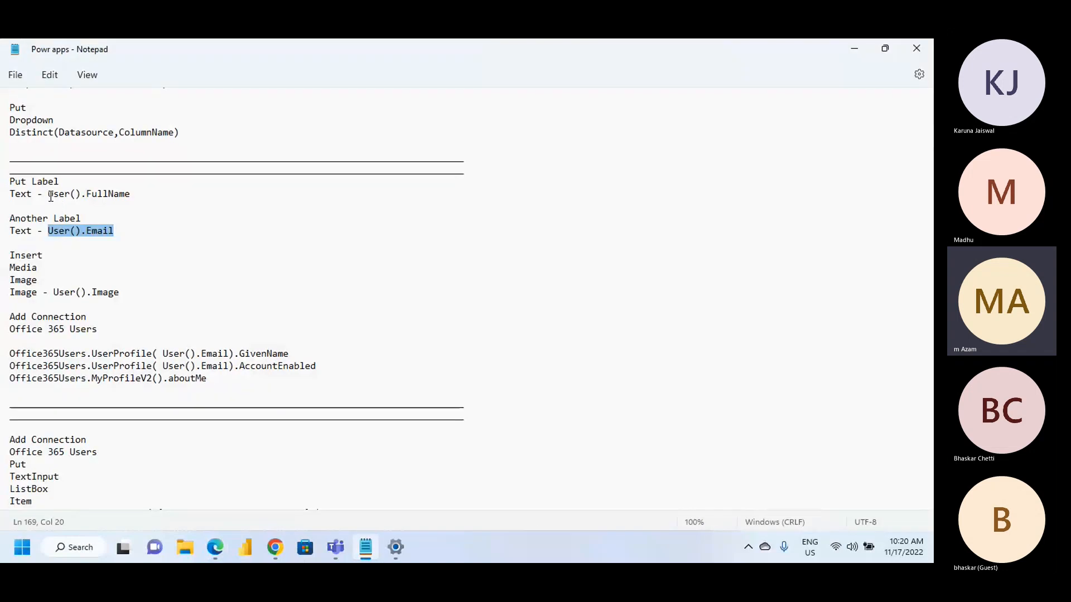
pyautogui.moveTo(50, 195); pyautogui.dragTo(141, 200)
pyautogui.hotkey('ctrl', 'c')
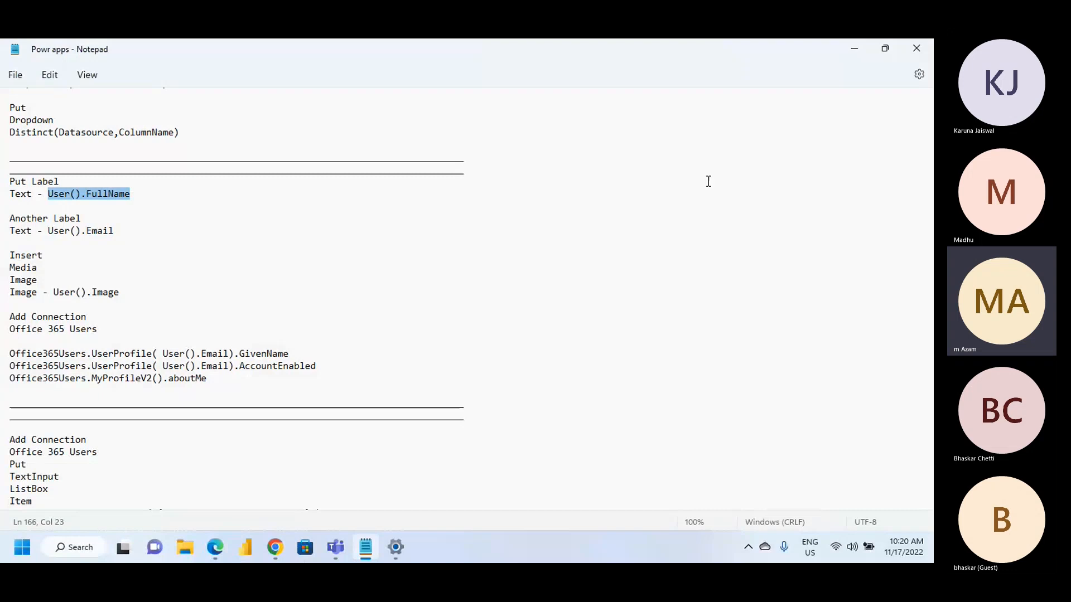
pyautogui.click(848, 51)
pyautogui.hotkey('ctrl', 'a')
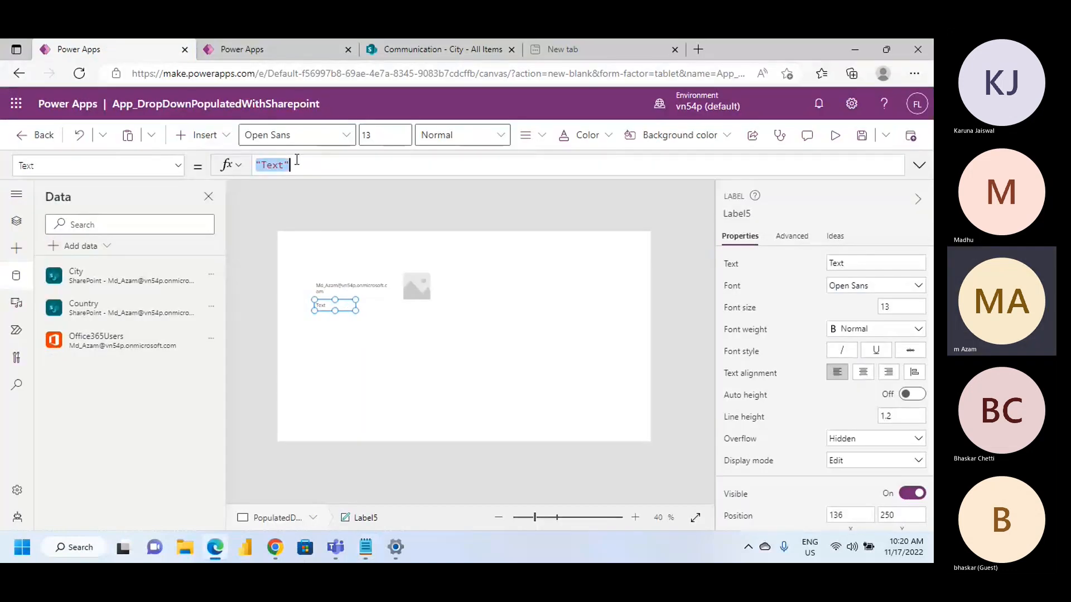
pyautogui.hotkey('ctrl', 'v')
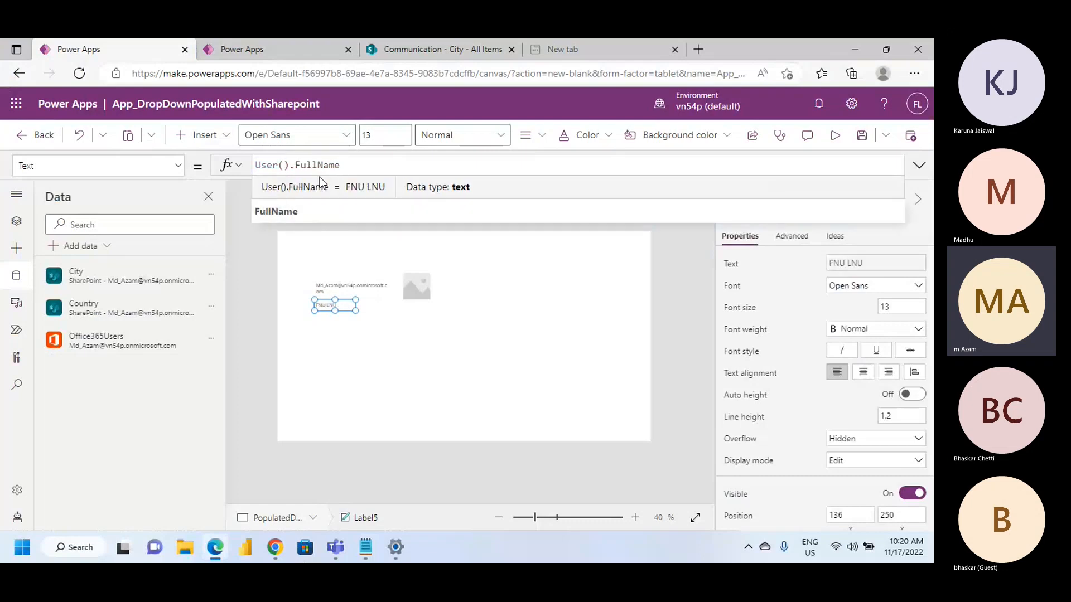
# Enlarge the full name label to the width of the email label above it and preview the app
pyautogui.click(351, 306)
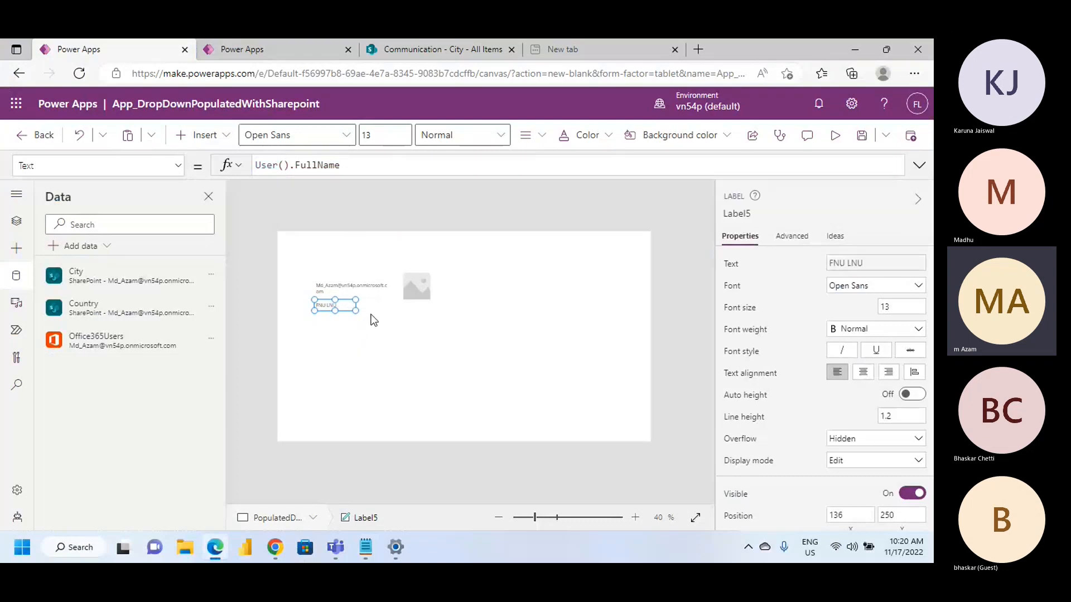
pyautogui.moveTo(355, 311); pyautogui.dragTo(389, 320)
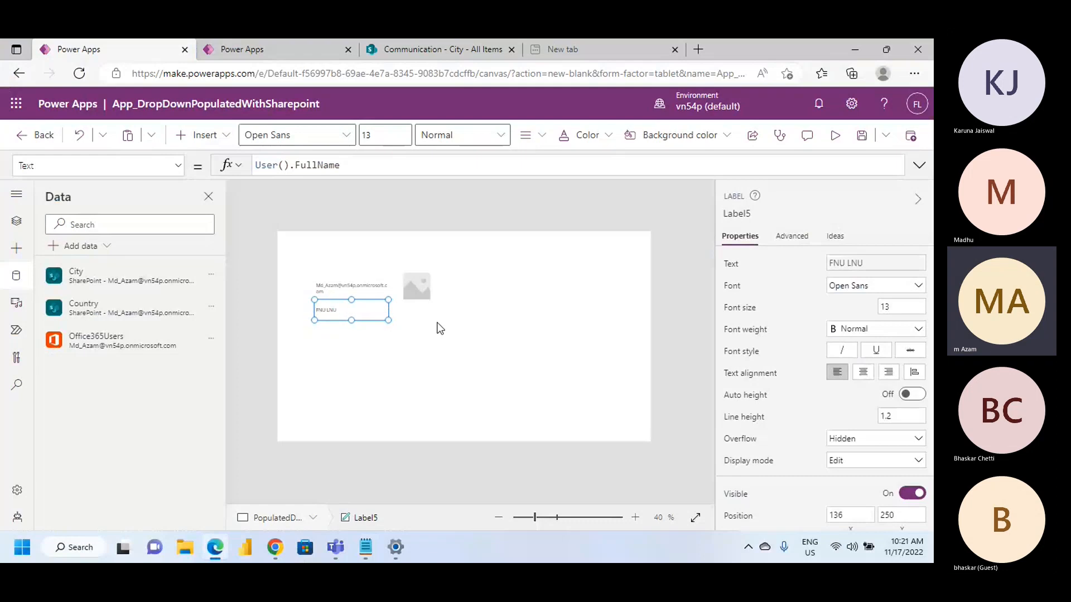
pyautogui.click(465, 323)
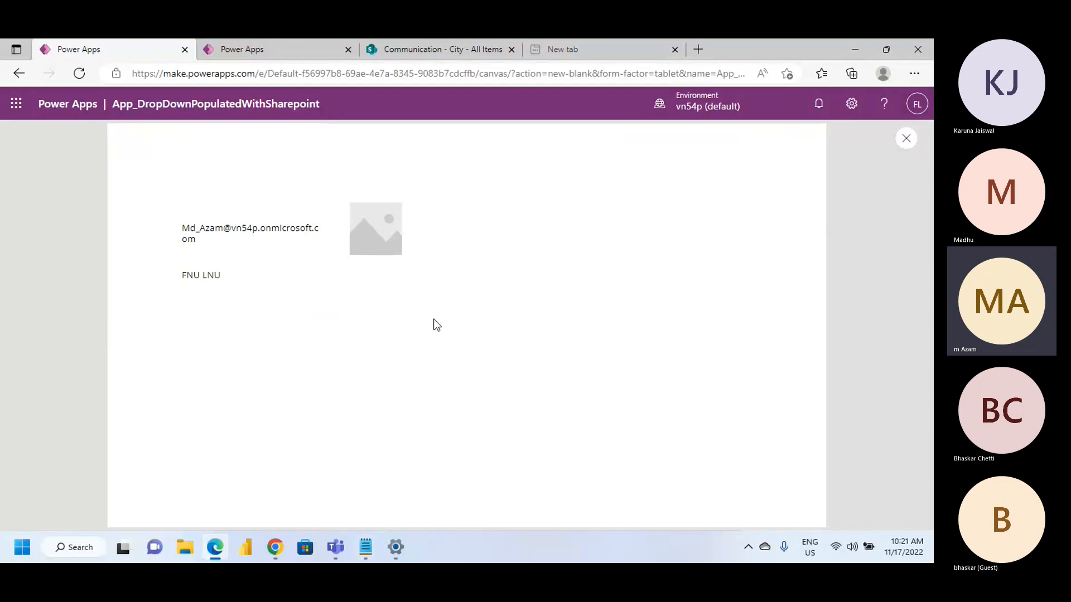
pyautogui.press('Escape')
# Copy the User().Image formula from the Notepad notes and set it as the image control's Image property in Power Apps
pyautogui.click(364, 547)
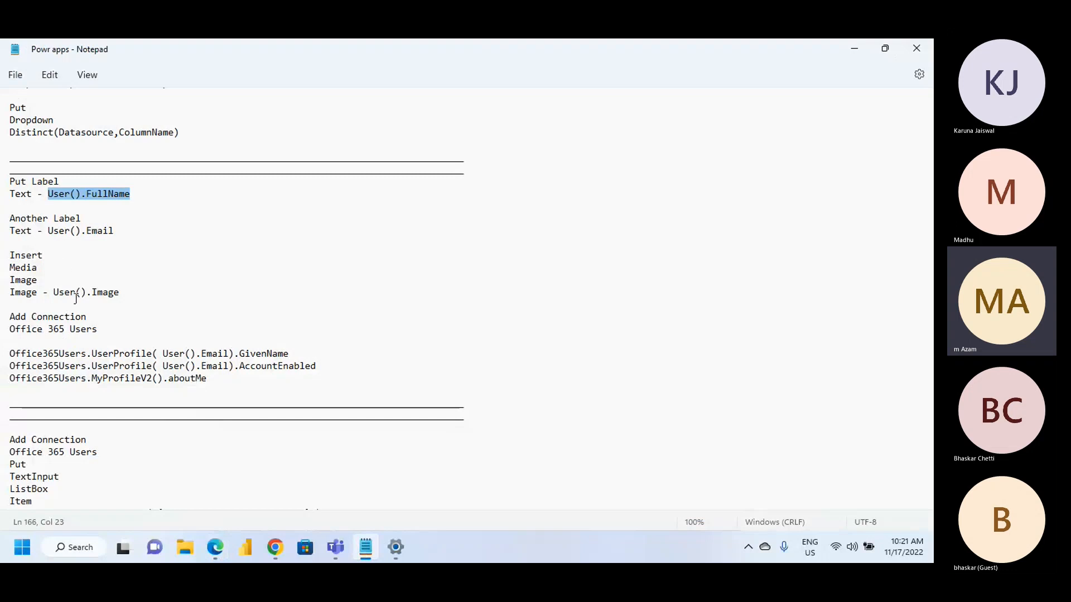
pyautogui.moveTo(56, 294); pyautogui.dragTo(131, 292)
pyautogui.hotkey('ctrl', 'c')
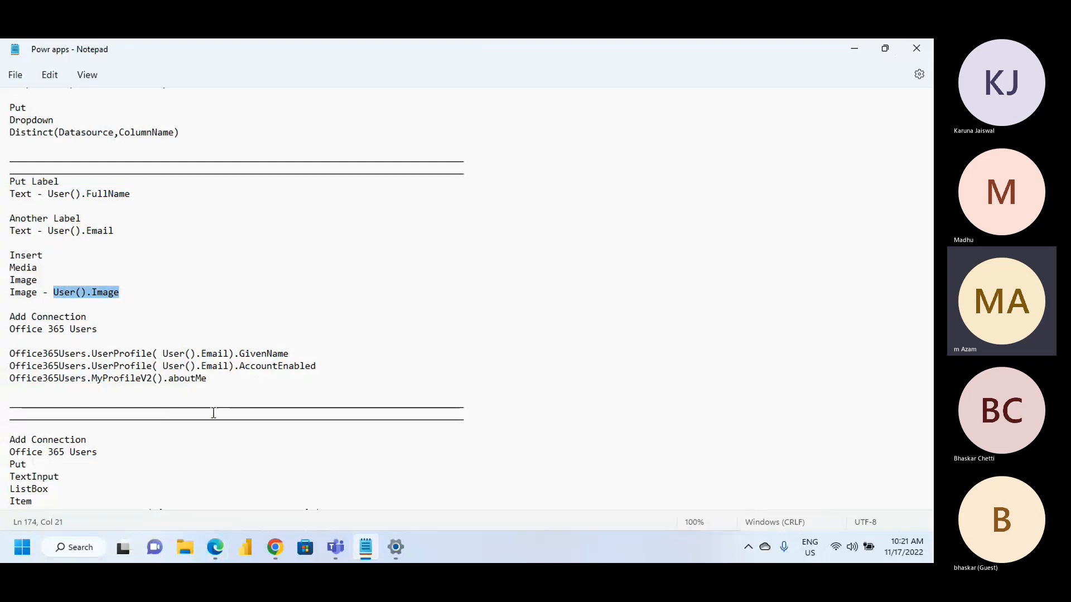
pyautogui.moveTo(274, 549)
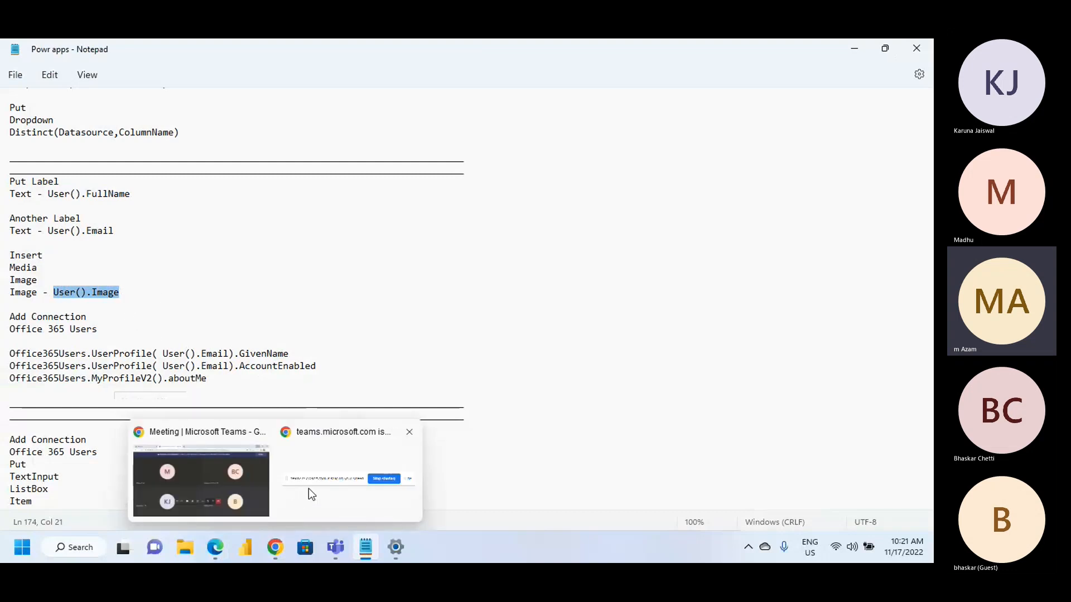
pyautogui.moveTo(281, 468)
pyautogui.click(214, 548)
pyautogui.click(416, 290)
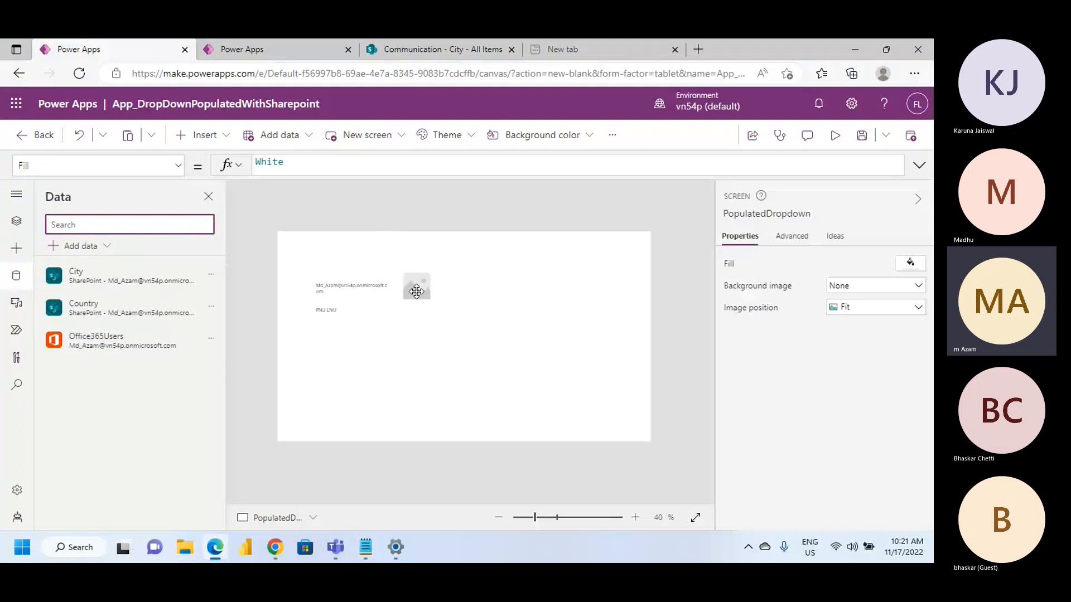
pyautogui.doubleClick(333, 165)
pyautogui.hotkey('ctrl', 'v')
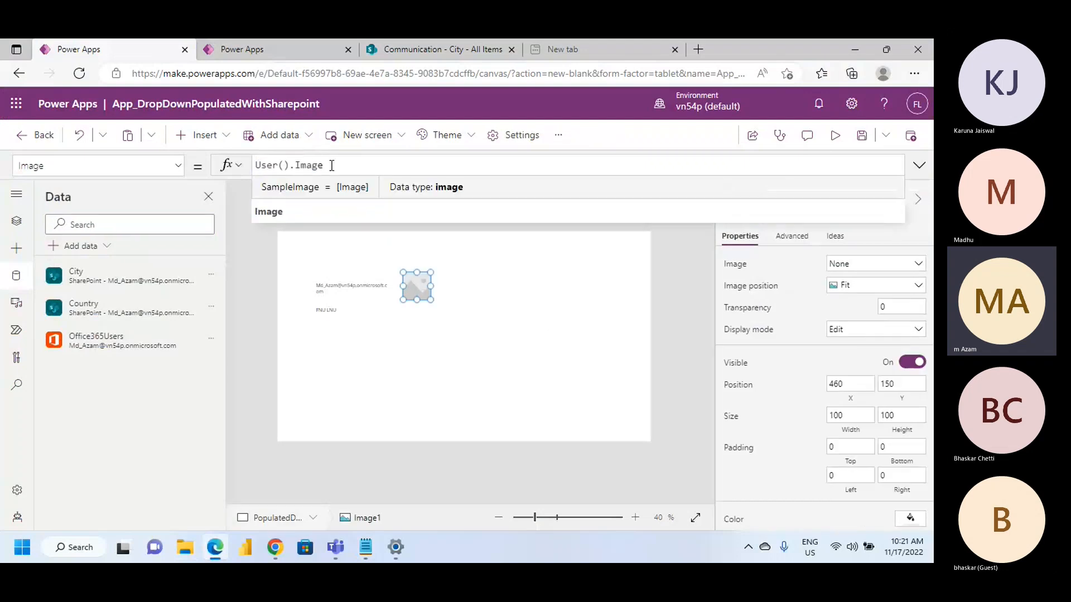
pyautogui.click(480, 350)
# Enlarge the user image to about 285 wide by 242 high
pyautogui.click(407, 295)
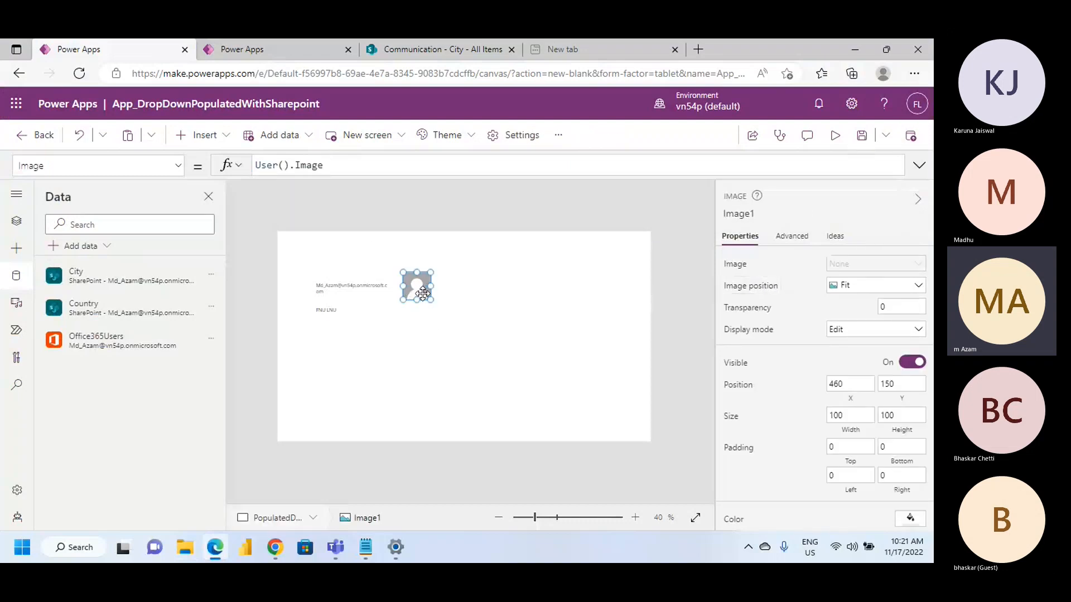
pyautogui.moveTo(431, 302); pyautogui.dragTo(481, 339)
pyautogui.click(519, 321)
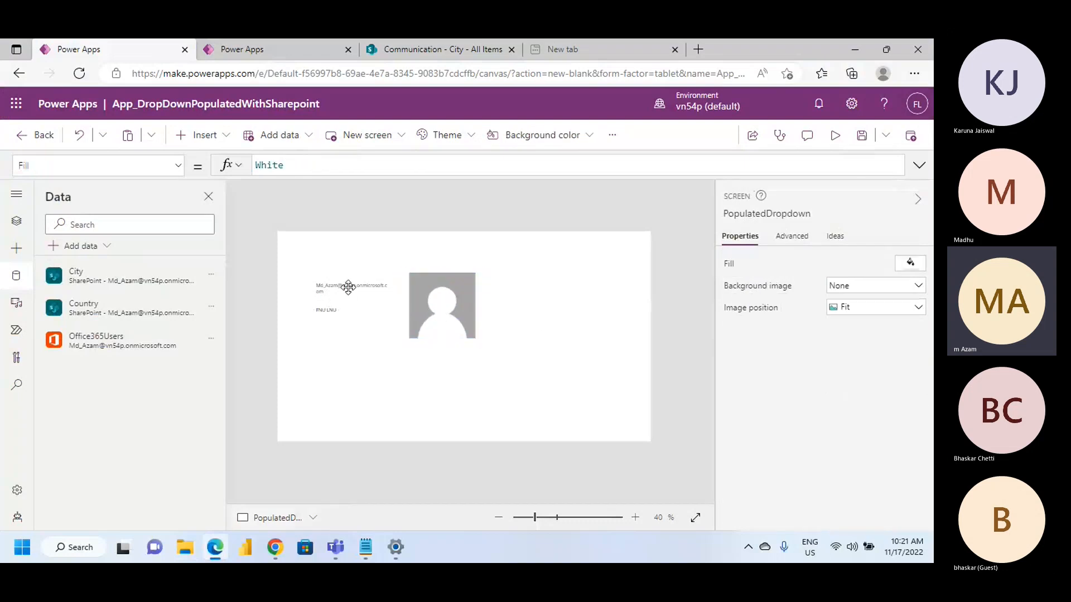
# Review the formulas behind the email label, the user image and the full name label
pyautogui.click(347, 288)
pyautogui.click(450, 300)
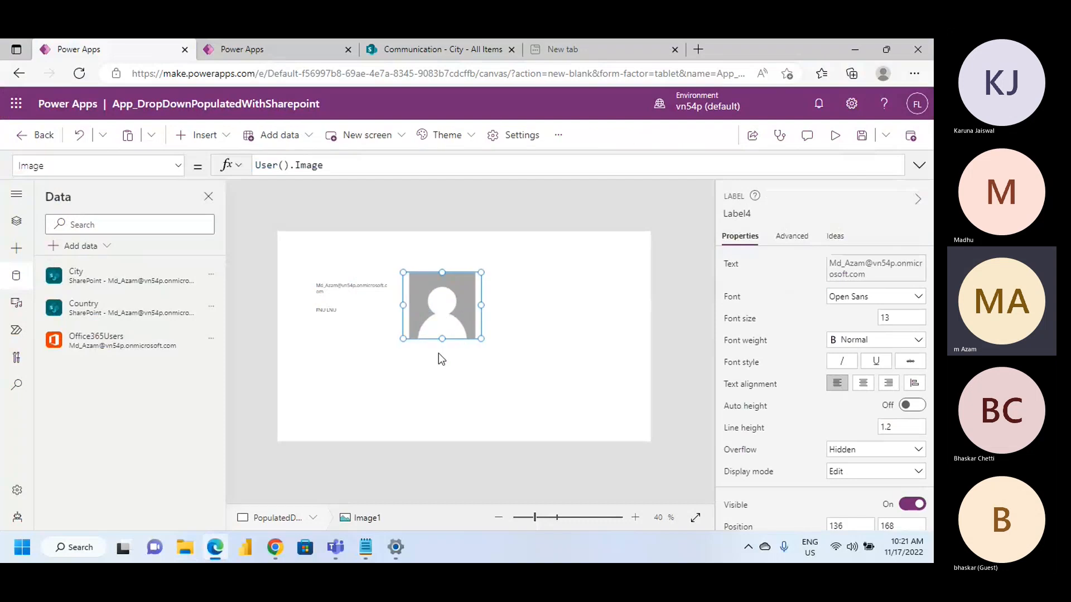
pyautogui.click(333, 311)
pyautogui.click(338, 286)
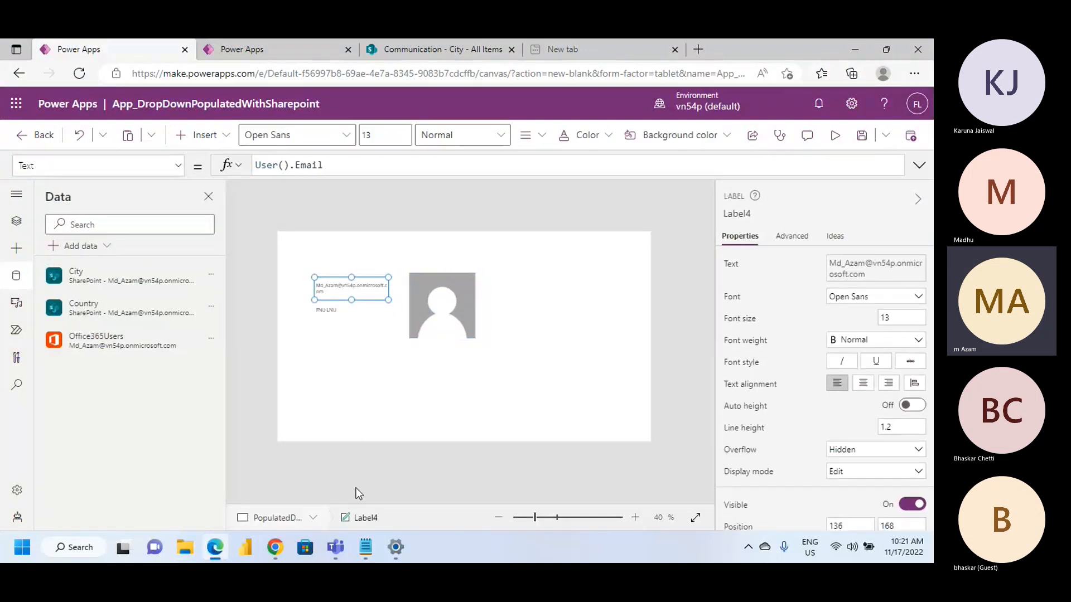
# Switch to the Notepad notes and read the remaining sections on Office365Users profile formulas, user search and Patch
pyautogui.click(365, 547)
pyautogui.scroll(-4, 49, 367)
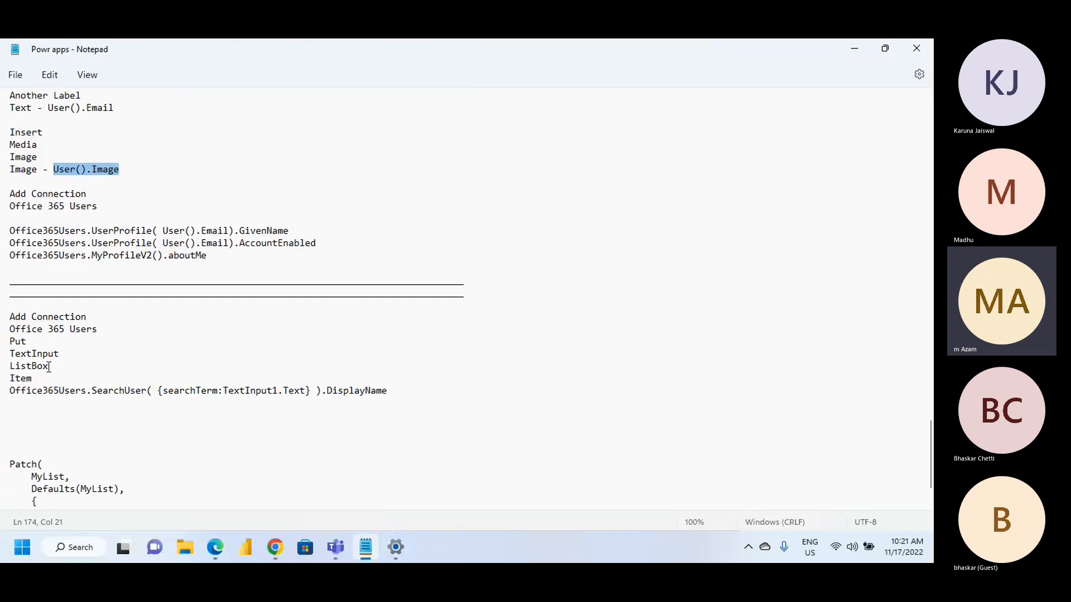
pyautogui.scroll(-4, 49, 367)
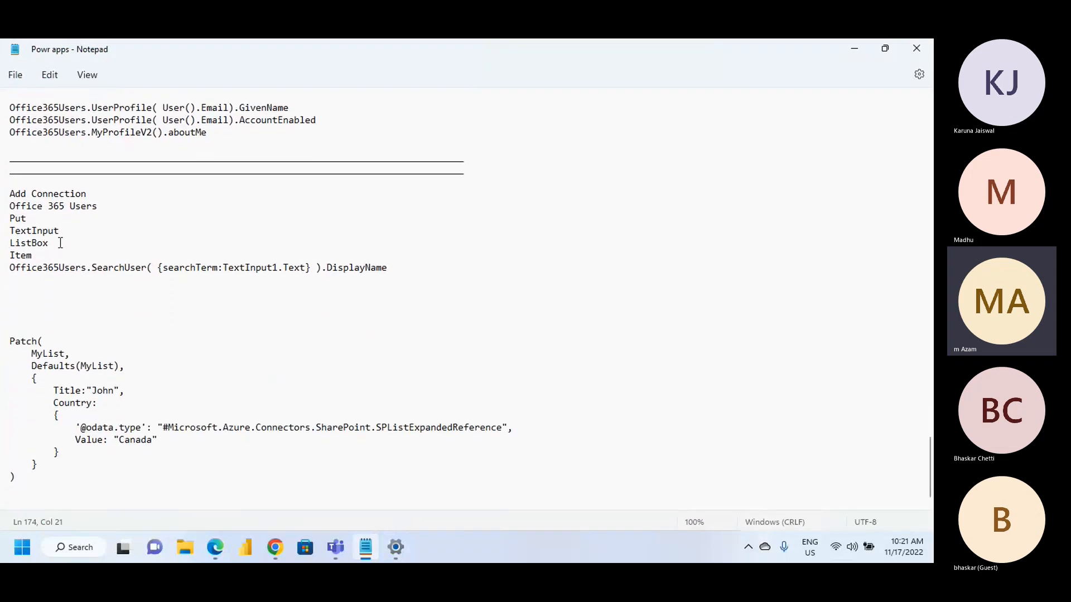
pyautogui.scroll(-1, 46, 235)
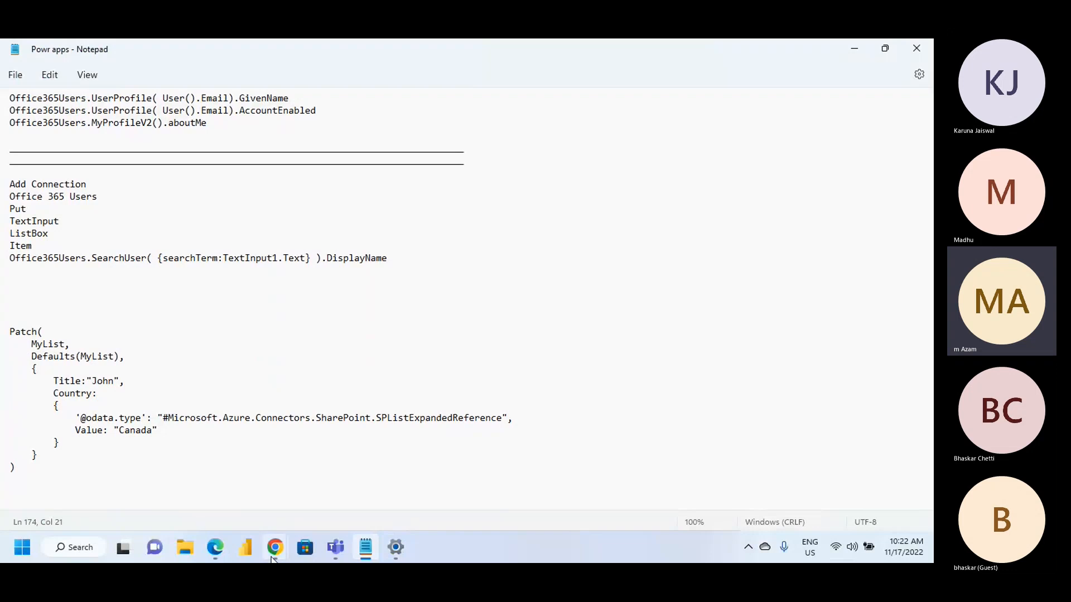
pyautogui.moveTo(217, 557)
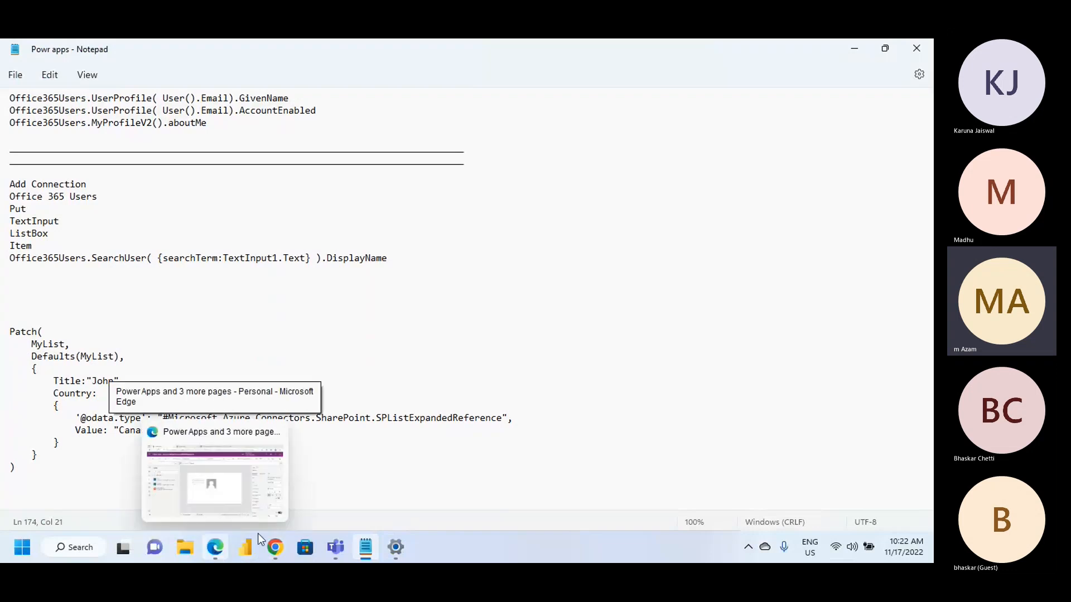
pyautogui.scroll(2, 292, 436)
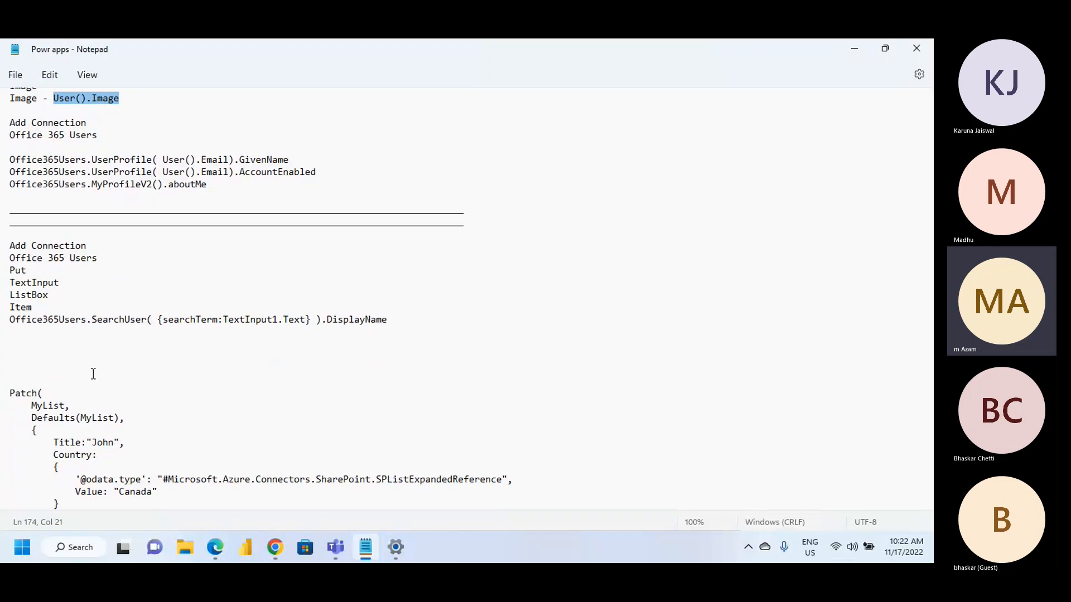
# Switch to Power Apps and add a text input to the upper part of the empty Screen3
pyautogui.click(214, 547)
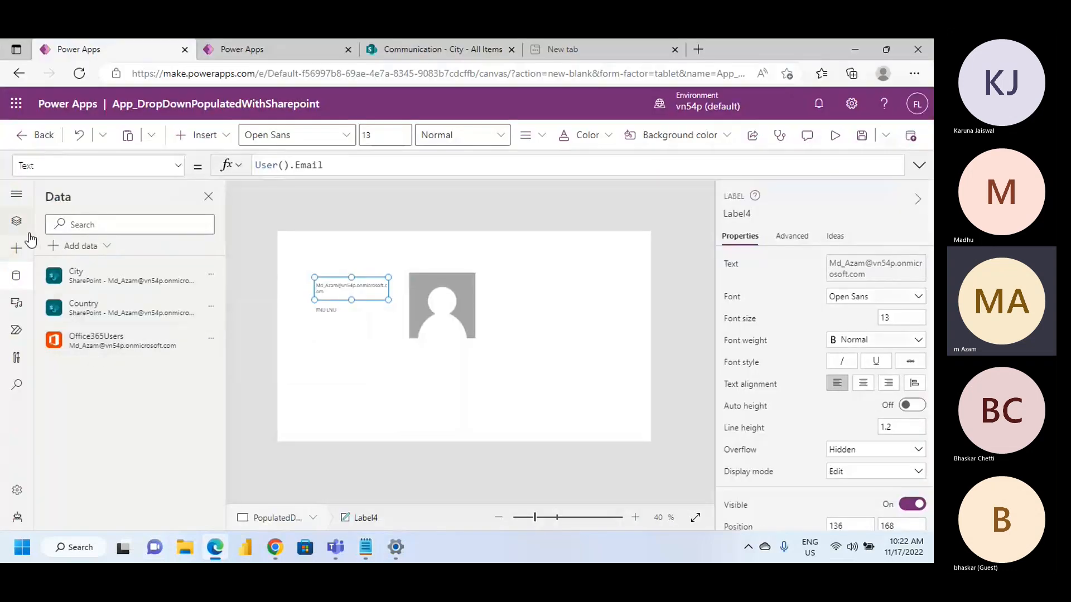
pyautogui.click(15, 226)
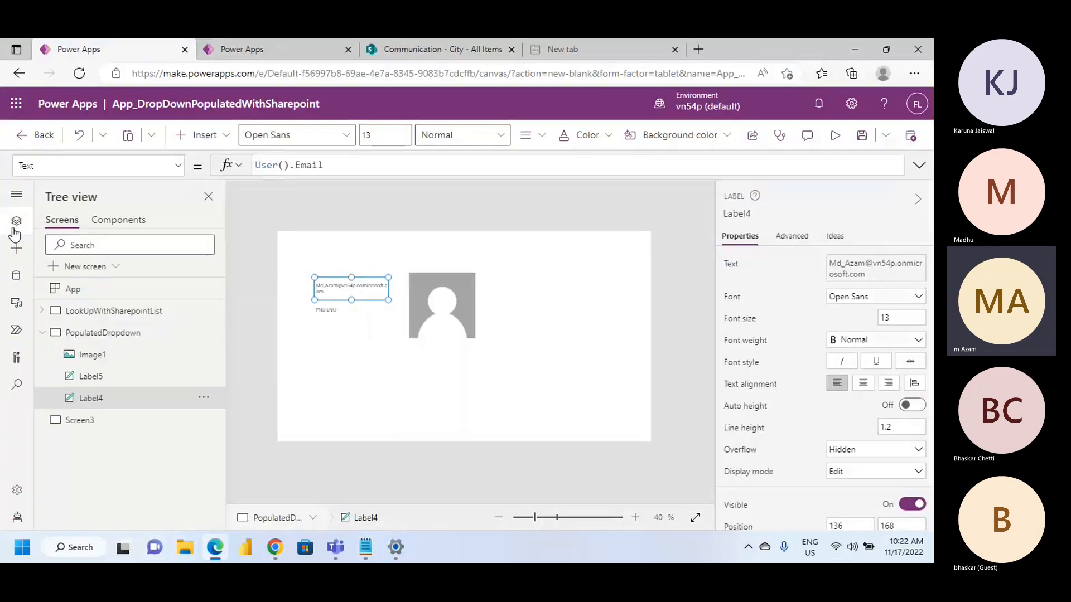
pyautogui.click(91, 417)
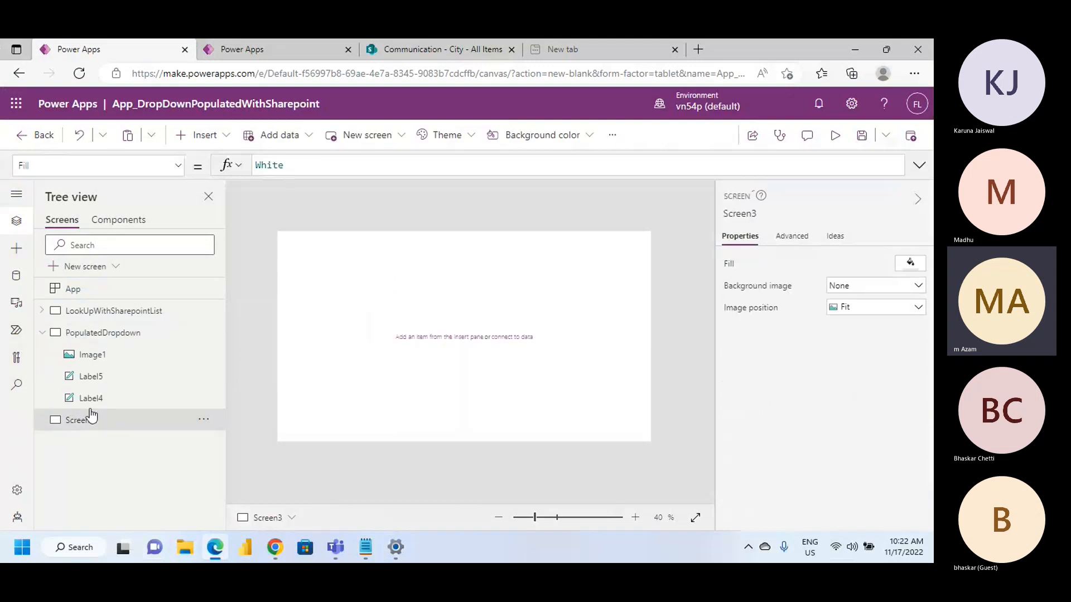
pyautogui.click(226, 136)
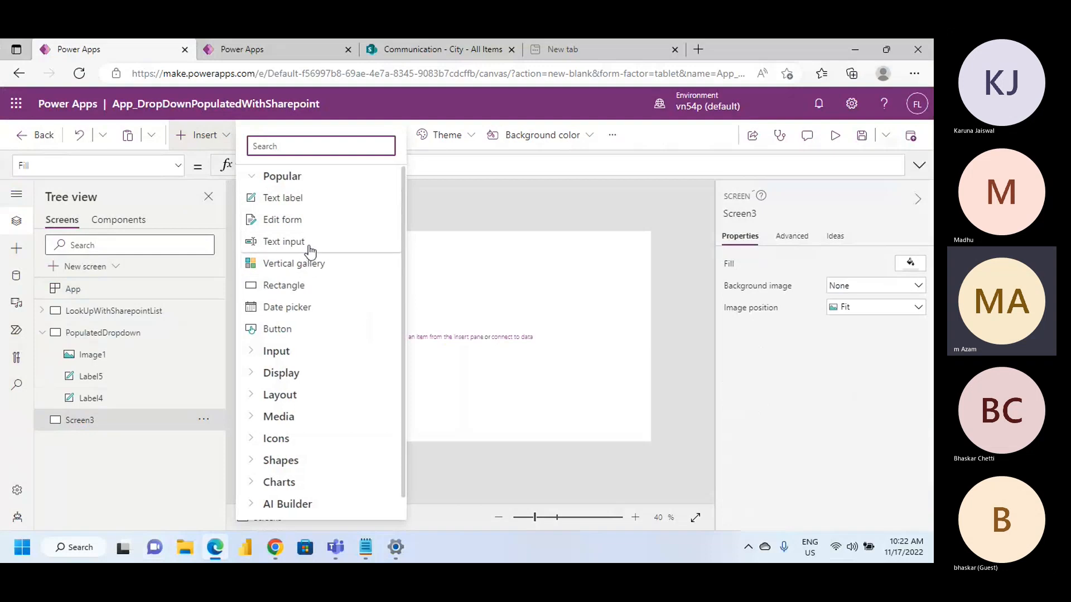
pyautogui.click(422, 294)
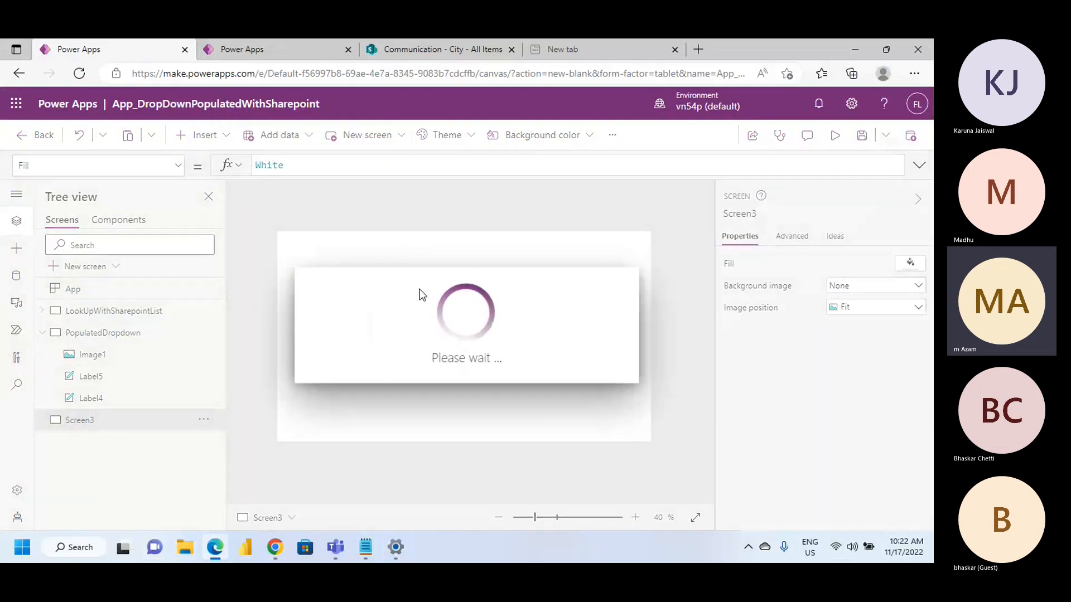
pyautogui.moveTo(341, 259); pyautogui.dragTo(383, 285)
pyautogui.click(375, 340)
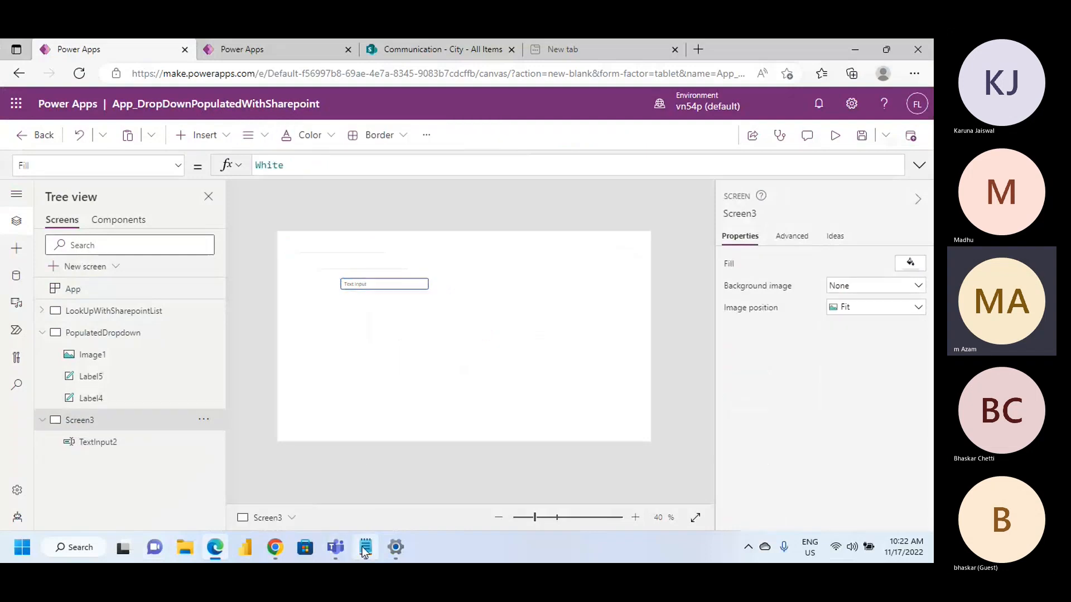
# Copy the Office365Users.SearchUser formula from the Notepad notes and return to Power Apps
pyautogui.click(365, 547)
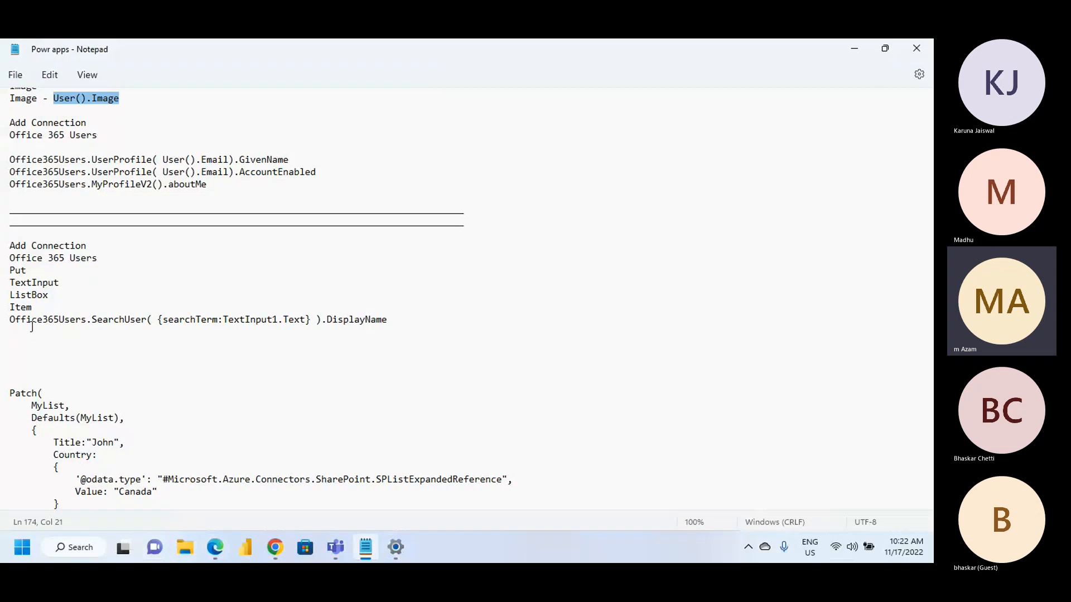
pyautogui.moveTo(10, 320); pyautogui.dragTo(444, 345)
pyautogui.hotkey('ctrl', 'c')
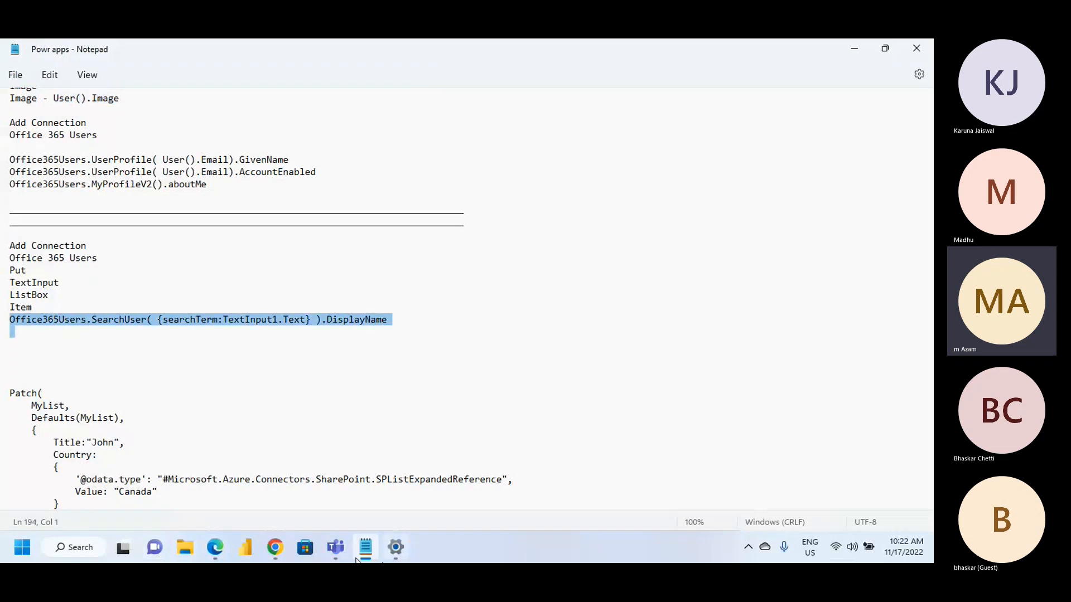
pyautogui.click(269, 554)
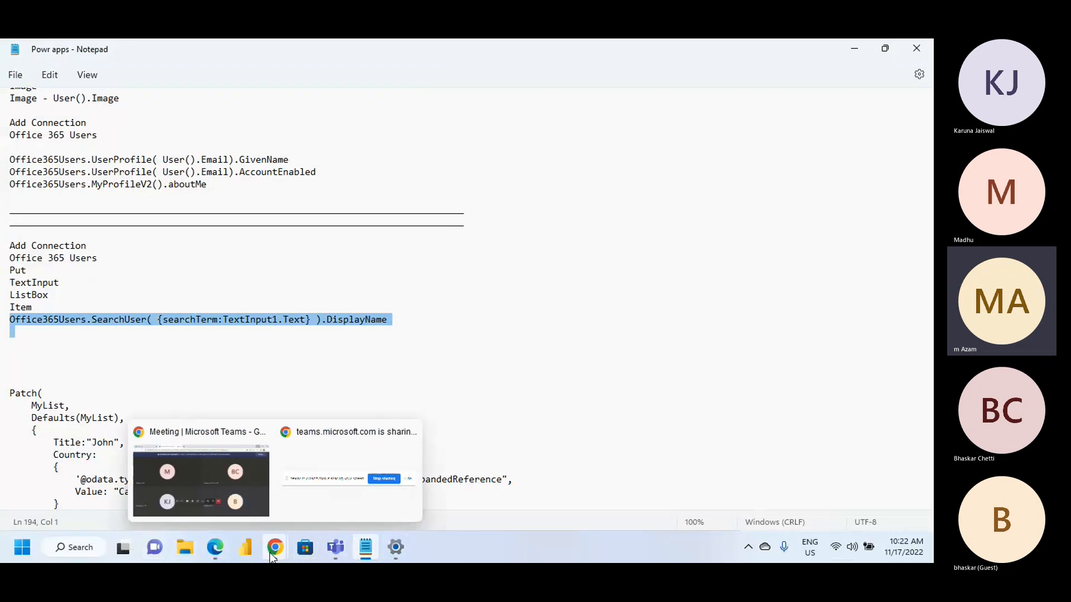
pyautogui.click(208, 545)
# Insert a list box on Screen3 and place it just below the text input
pyautogui.click(222, 140)
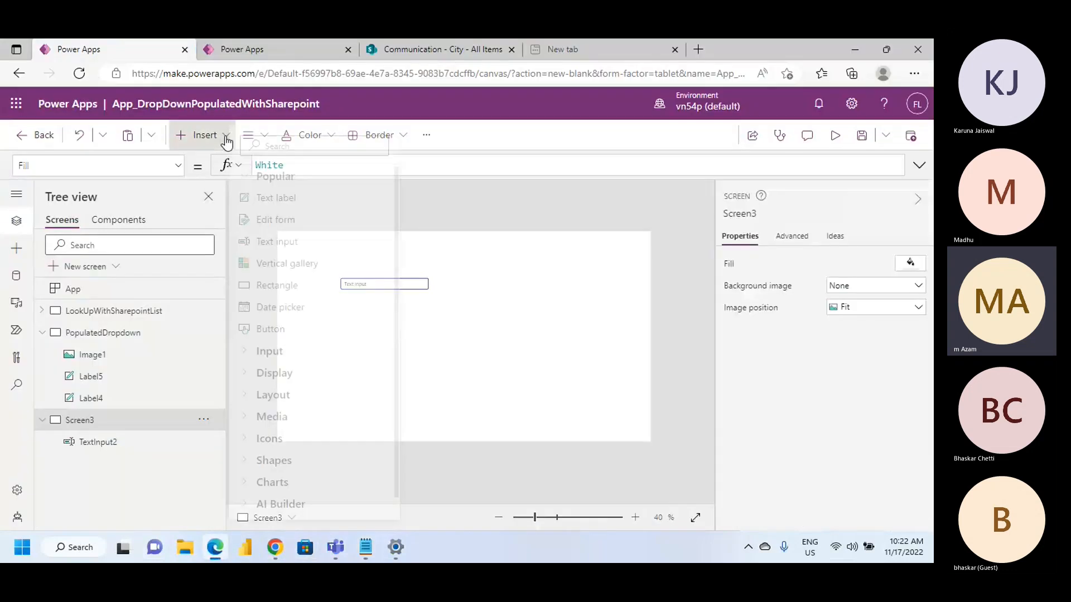
pyautogui.write('List')
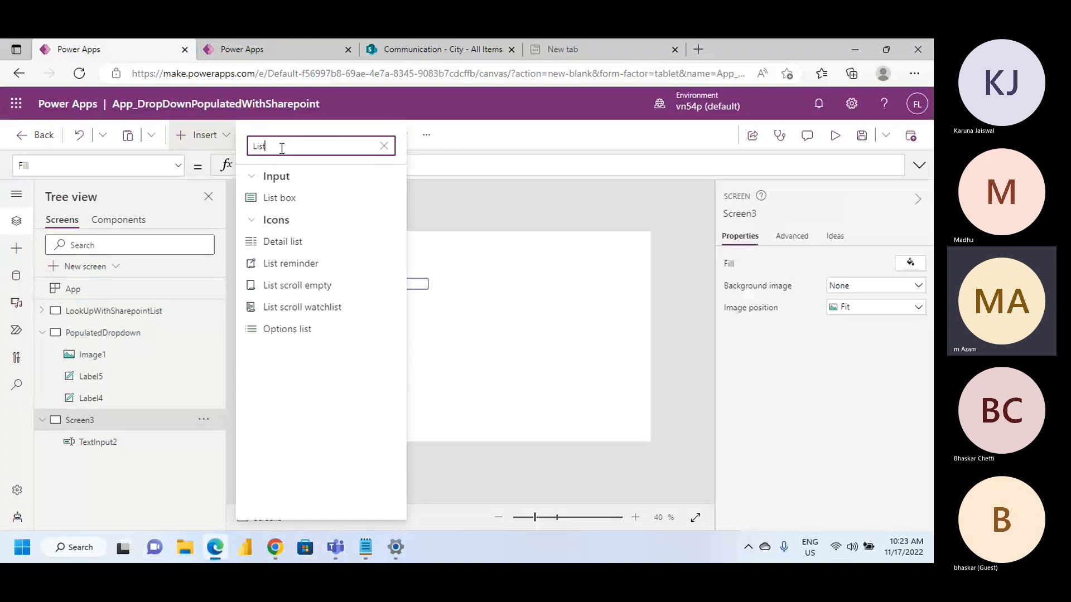
pyautogui.write('Box')
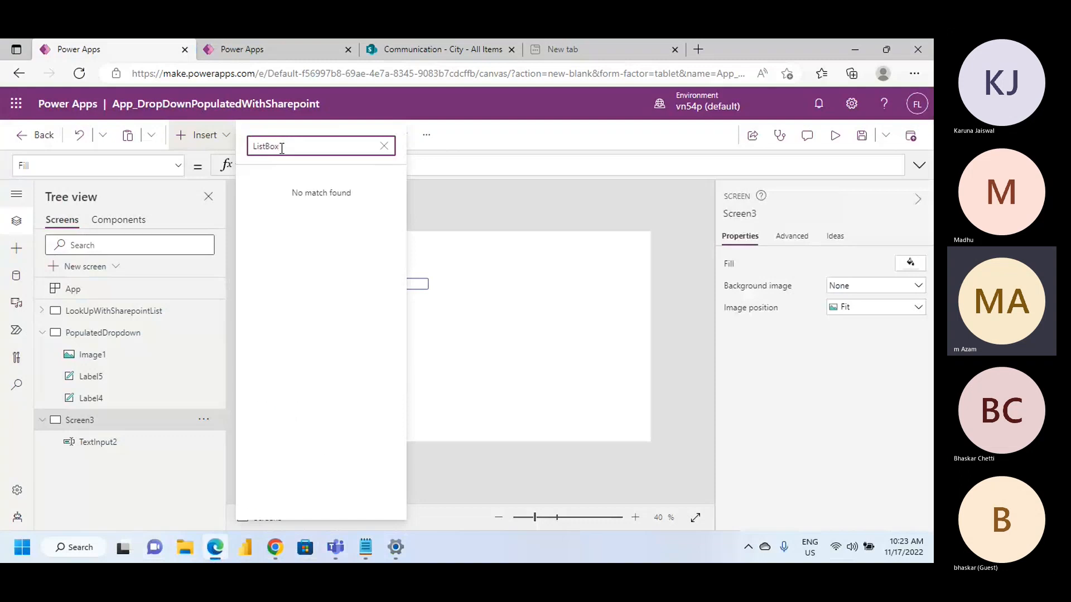
pyautogui.click(327, 150)
pyautogui.click(278, 200)
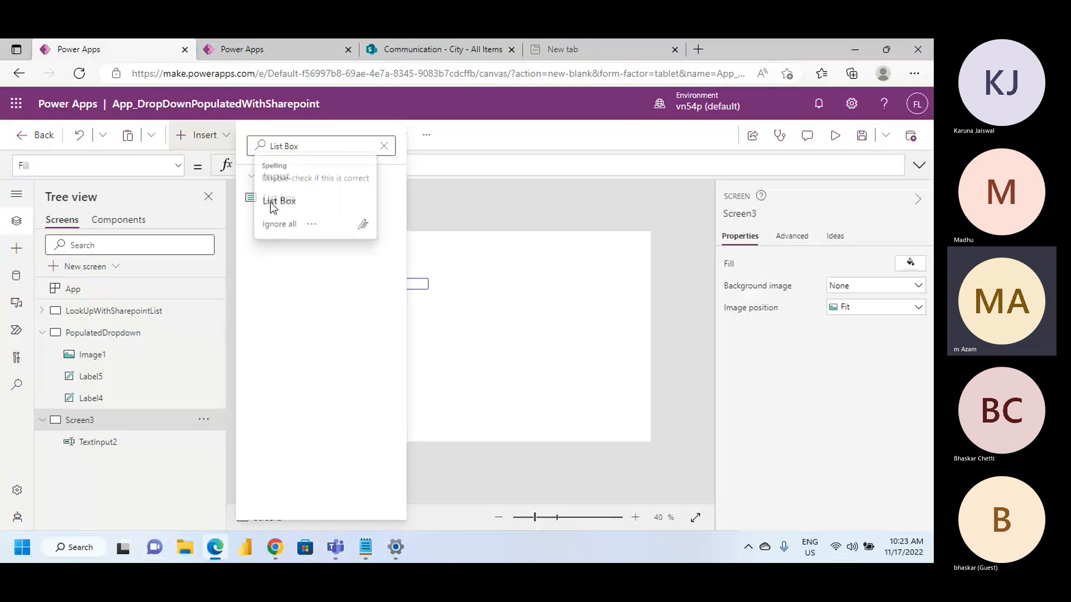
pyautogui.click(273, 203)
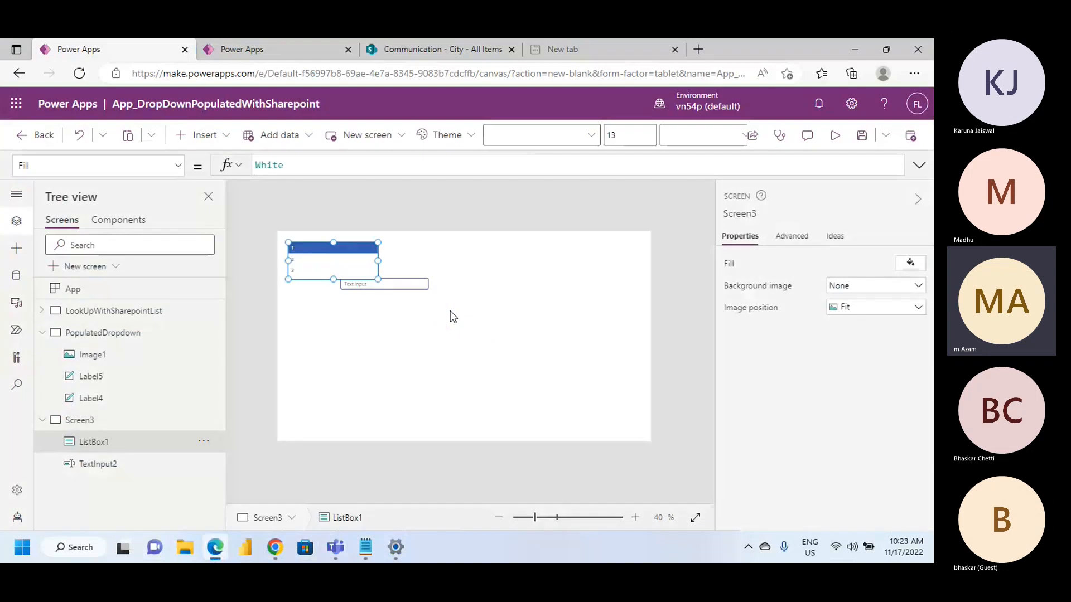
pyautogui.moveTo(349, 258); pyautogui.dragTo(406, 328)
# Replace the list box's Items formula with the copied Office365Users.SearchUser( {searchTerm:TextInput1.Text} ).DisplayName
pyautogui.click(322, 171)
pyautogui.doubleClick(321, 171)
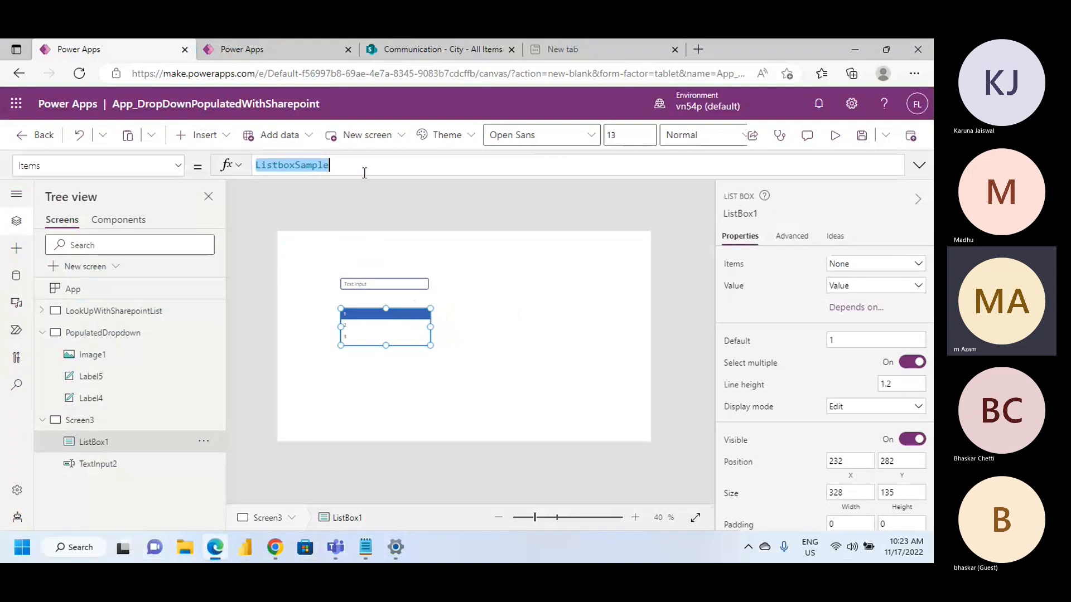
pyautogui.press('BackSpace')
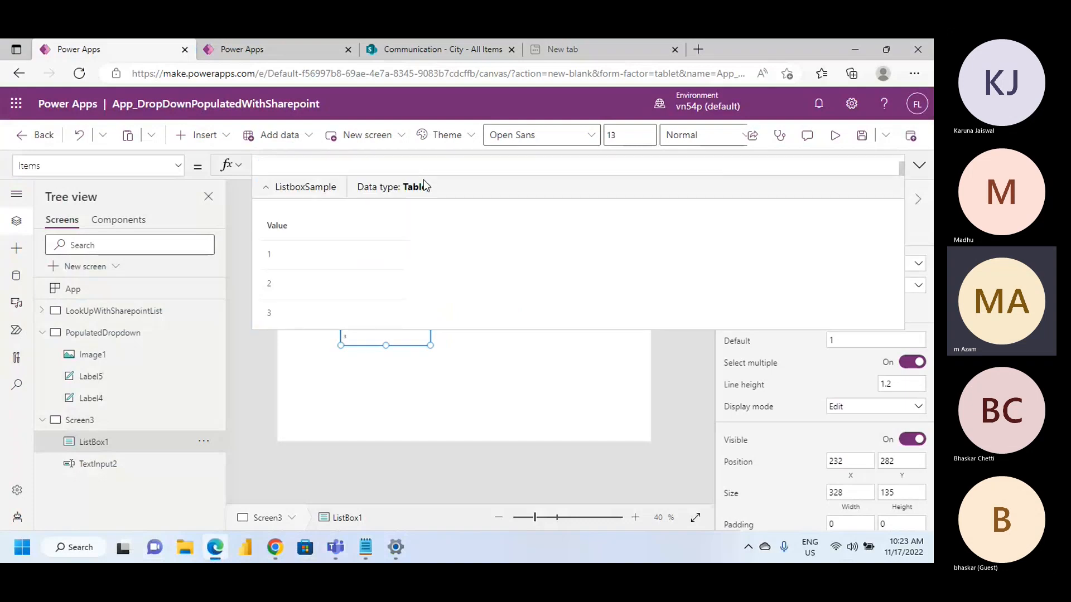
pyautogui.click(919, 165)
pyautogui.hotkey('ctrl', 'v')
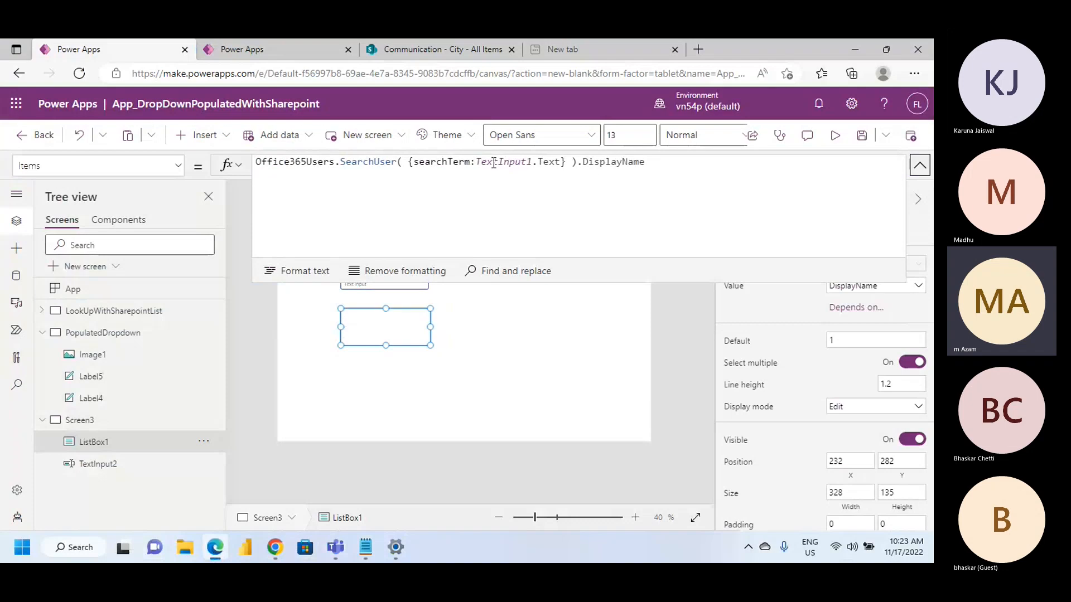
# Change the search term reference in the list box's Items formula to TextInput2 and collapse the formula editor
pyautogui.doubleClick(491, 165)
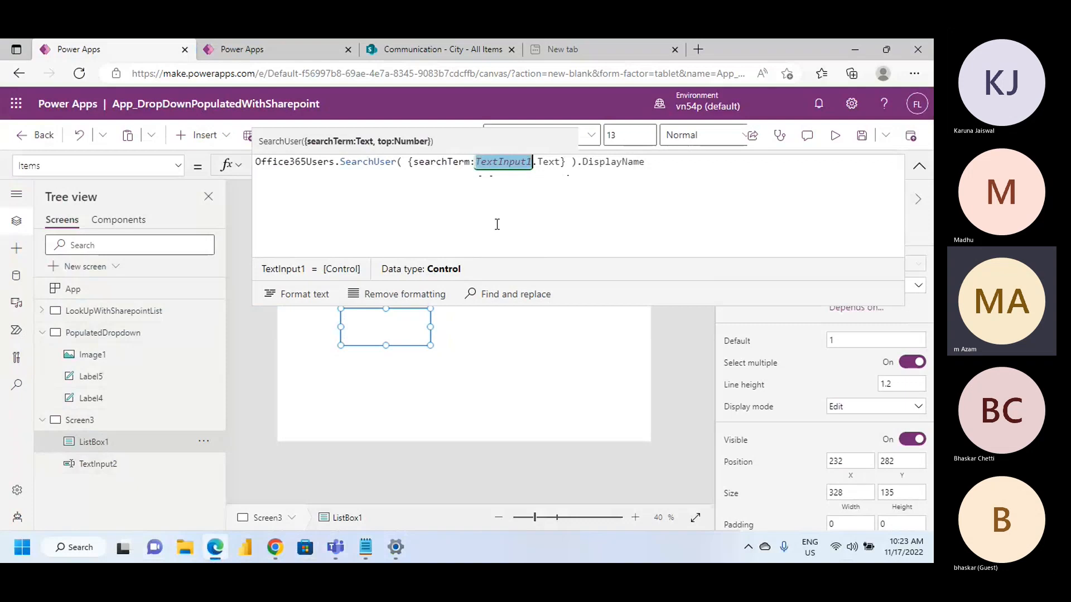
pyautogui.press('Right')
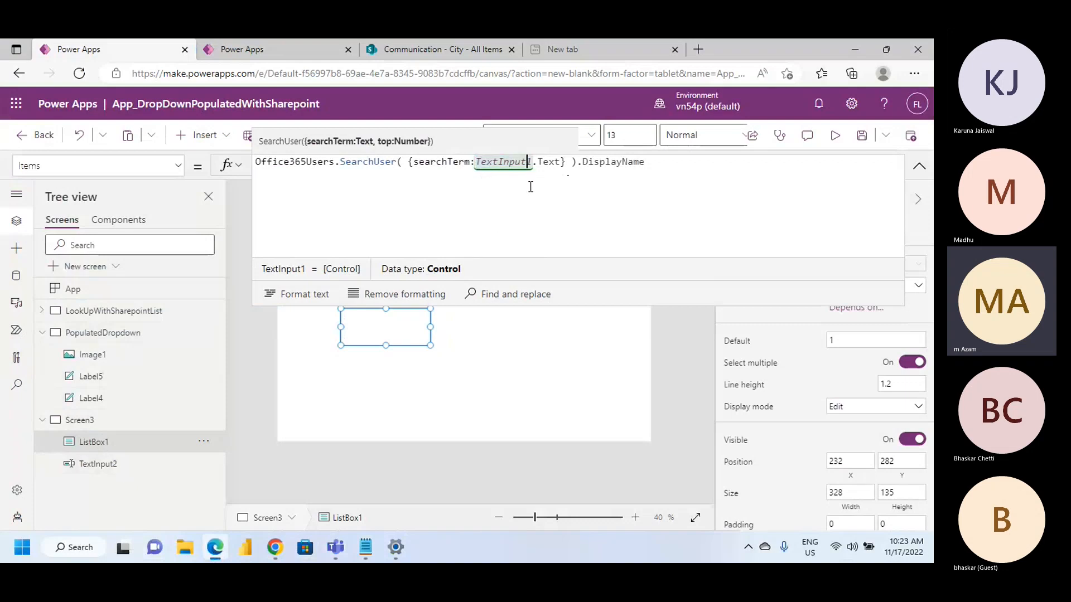
pyautogui.press('BackSpace')
pyautogui.write('2')
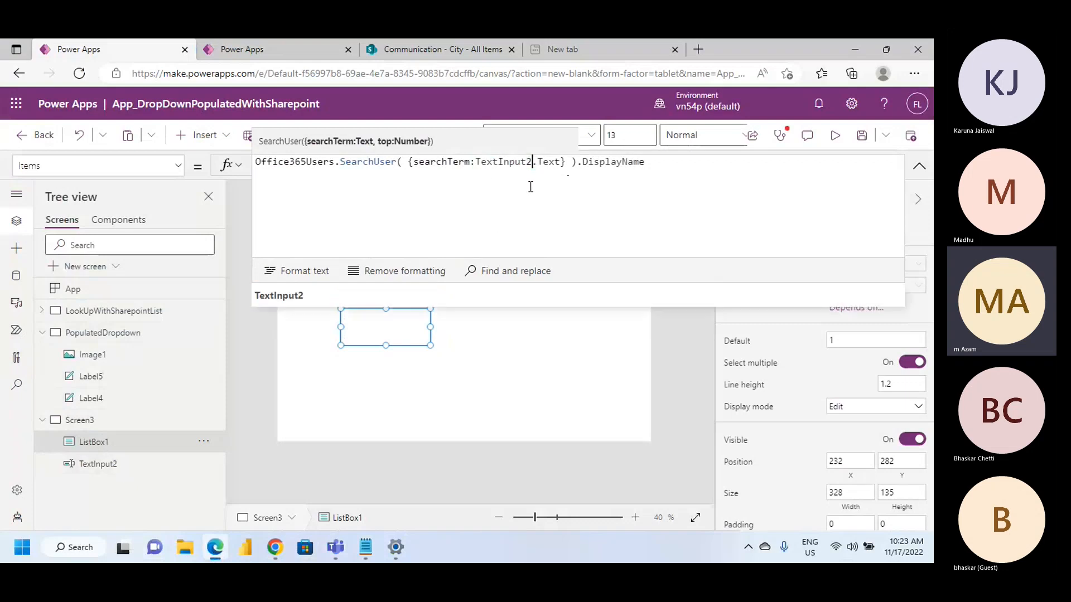
pyautogui.click(337, 318)
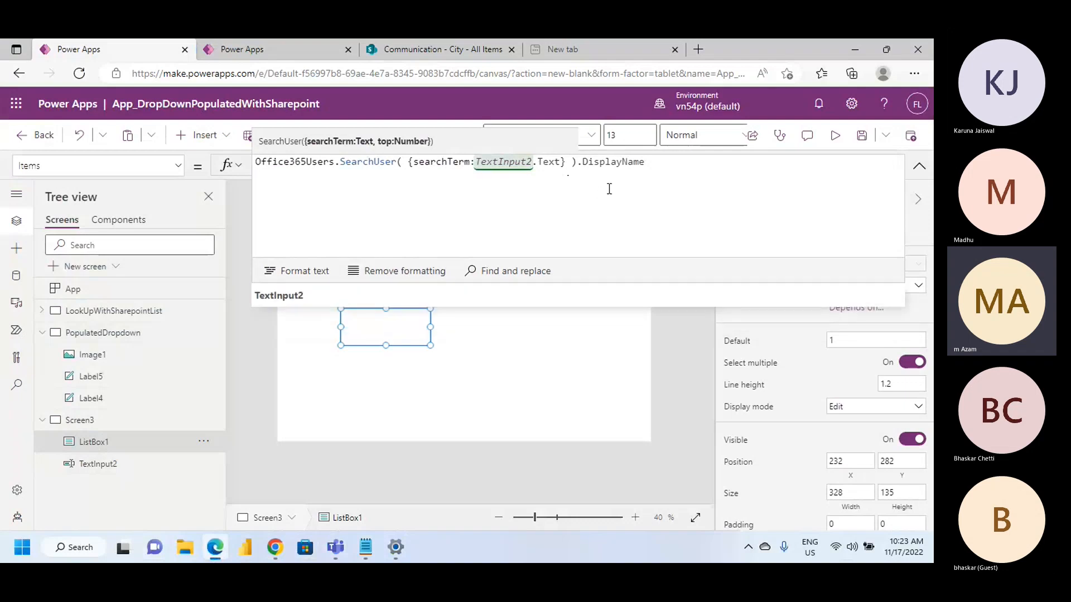
pyautogui.click(609, 189)
pyautogui.click(387, 333)
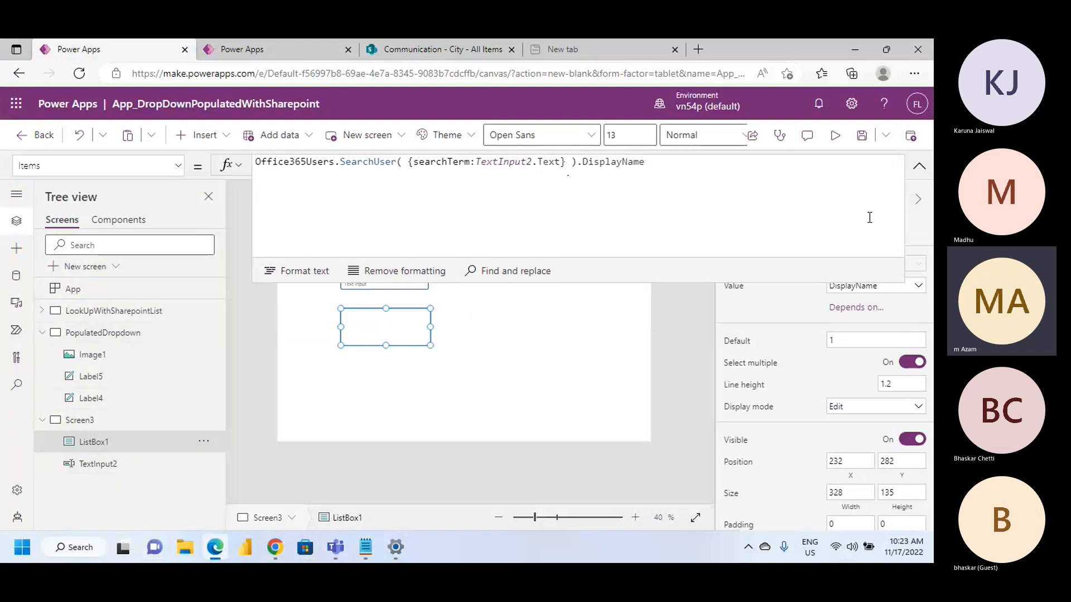
pyautogui.click(463, 407)
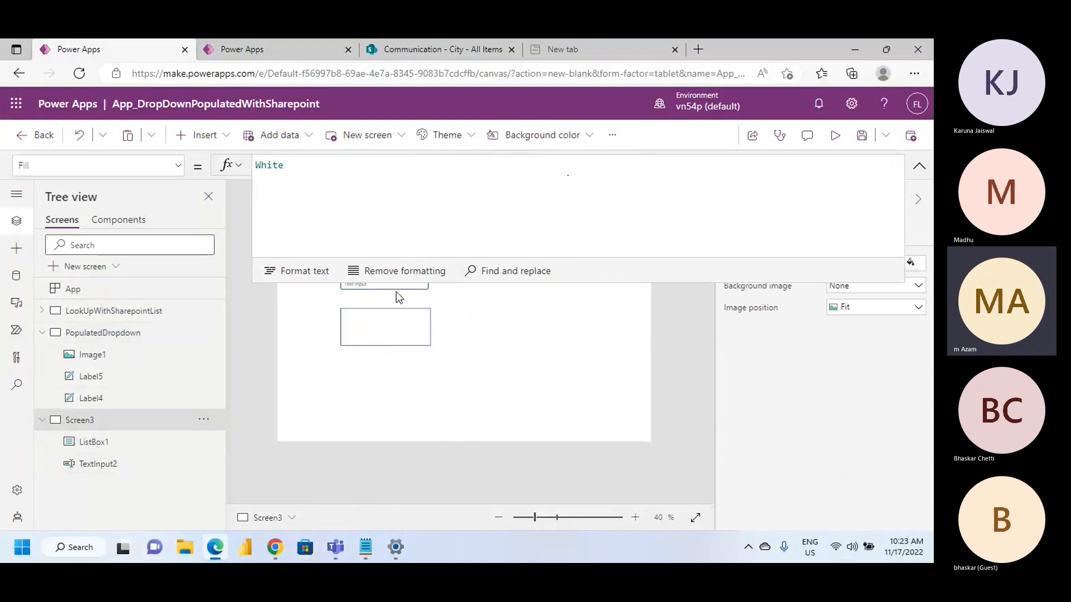
pyautogui.click(919, 165)
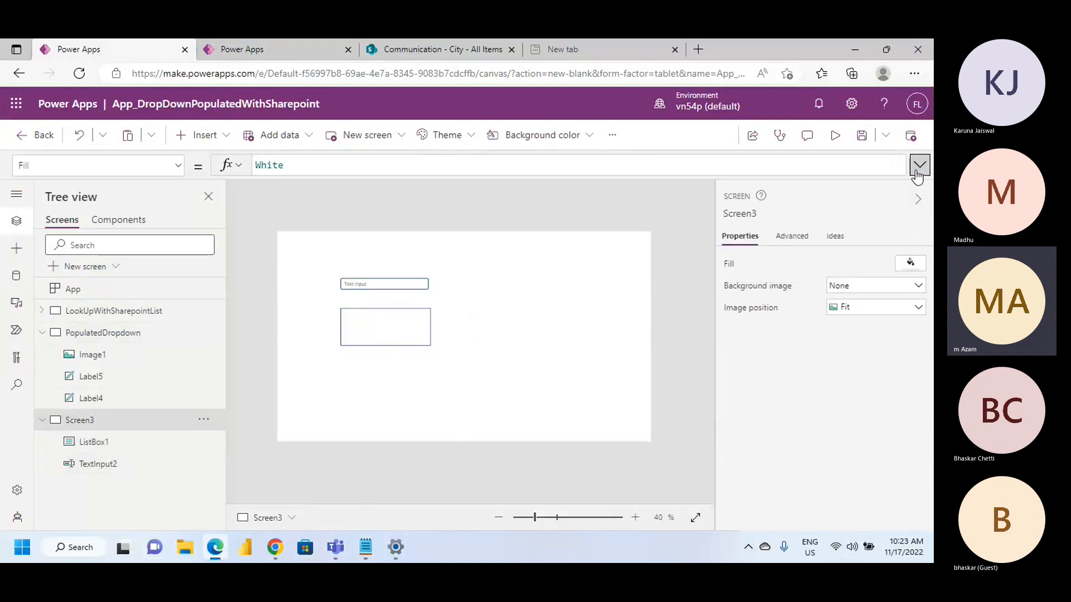
# Apply a dependency of the list box on parent control Dropdown1, with Custom and DisplayName as the matching field
pyautogui.click(363, 285)
pyautogui.click(403, 325)
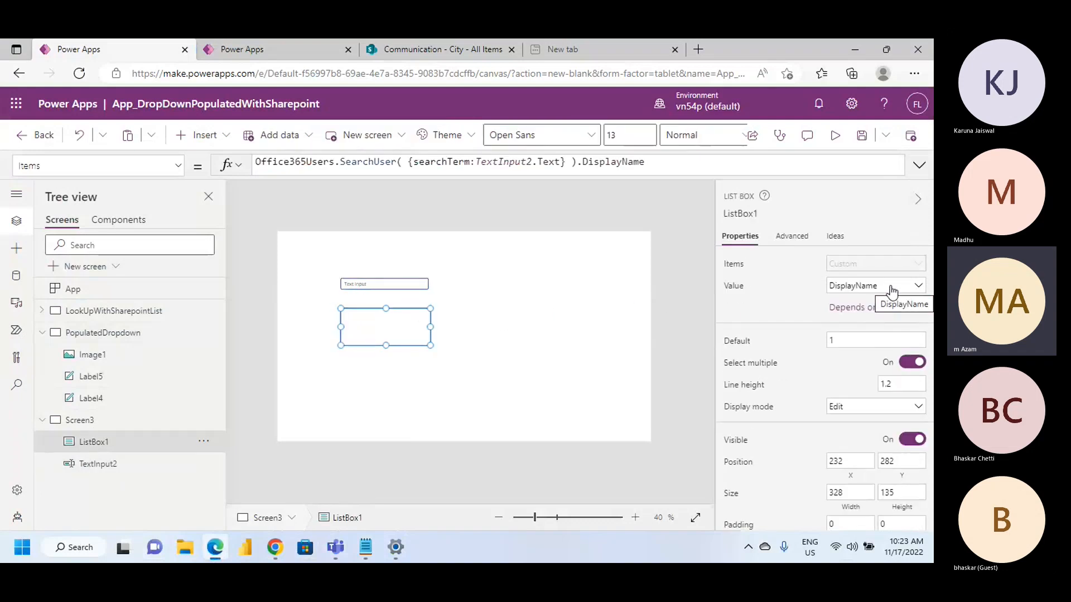
pyautogui.click(868, 346)
pyautogui.click(865, 309)
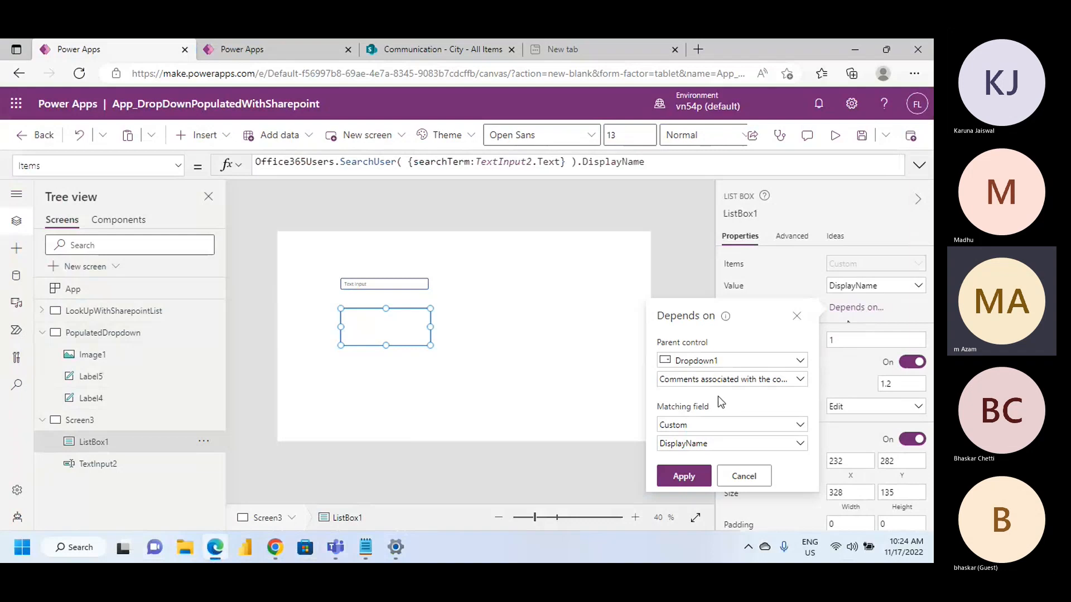
pyautogui.click(764, 381)
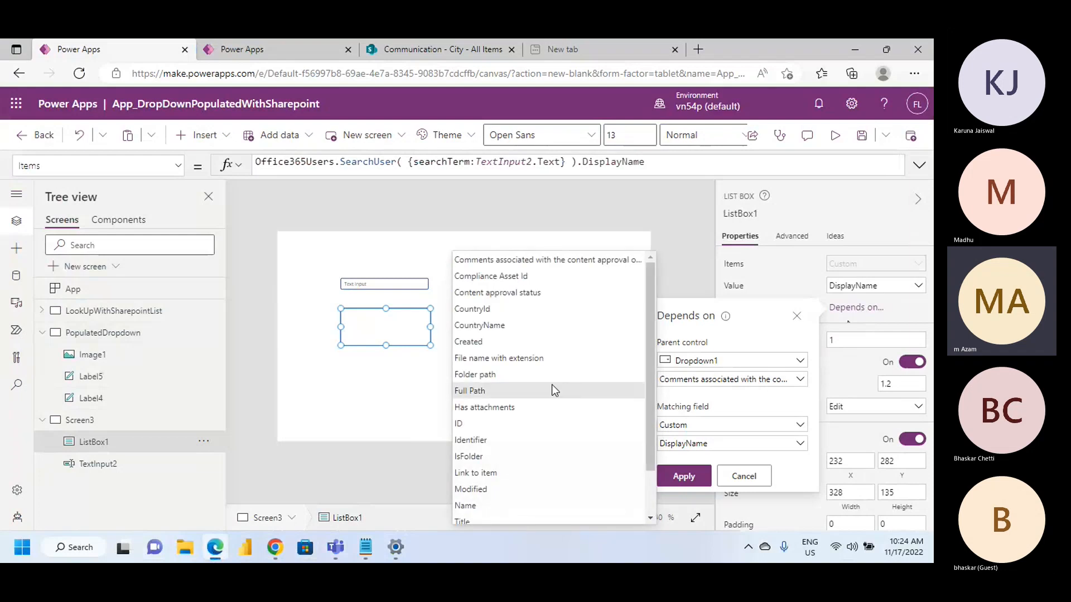
pyautogui.scroll(-2, 551, 384)
pyautogui.scroll(2, 551, 384)
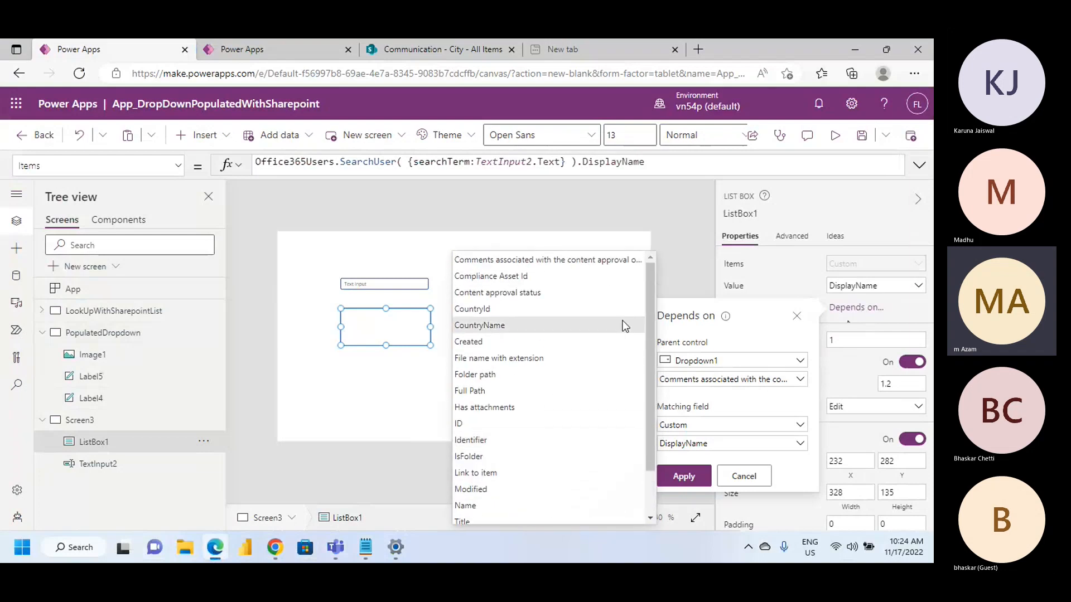
pyautogui.scroll(-2, 596, 430)
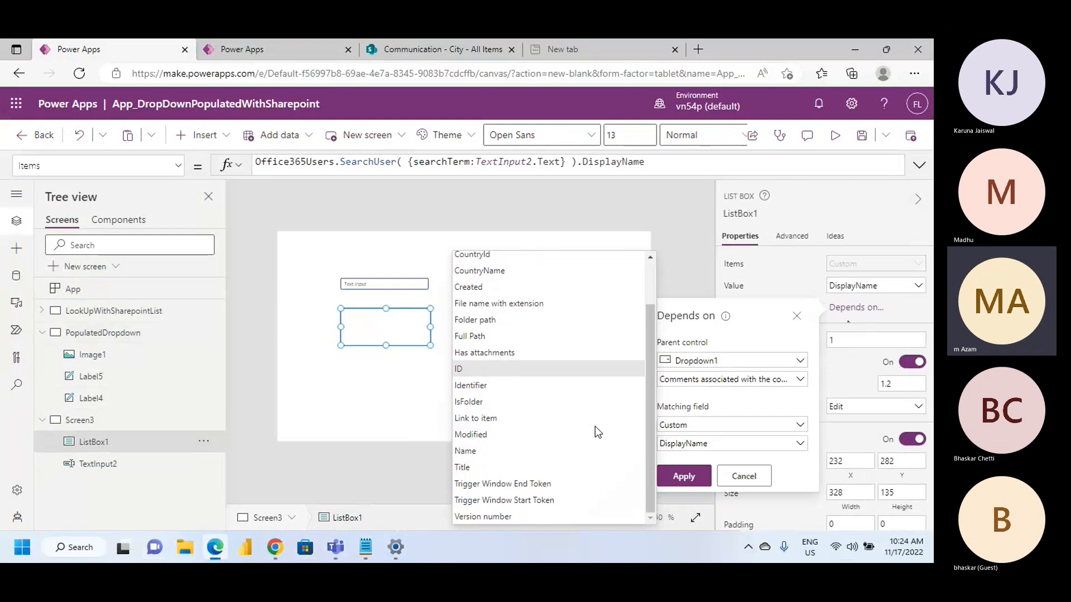
pyautogui.click(735, 334)
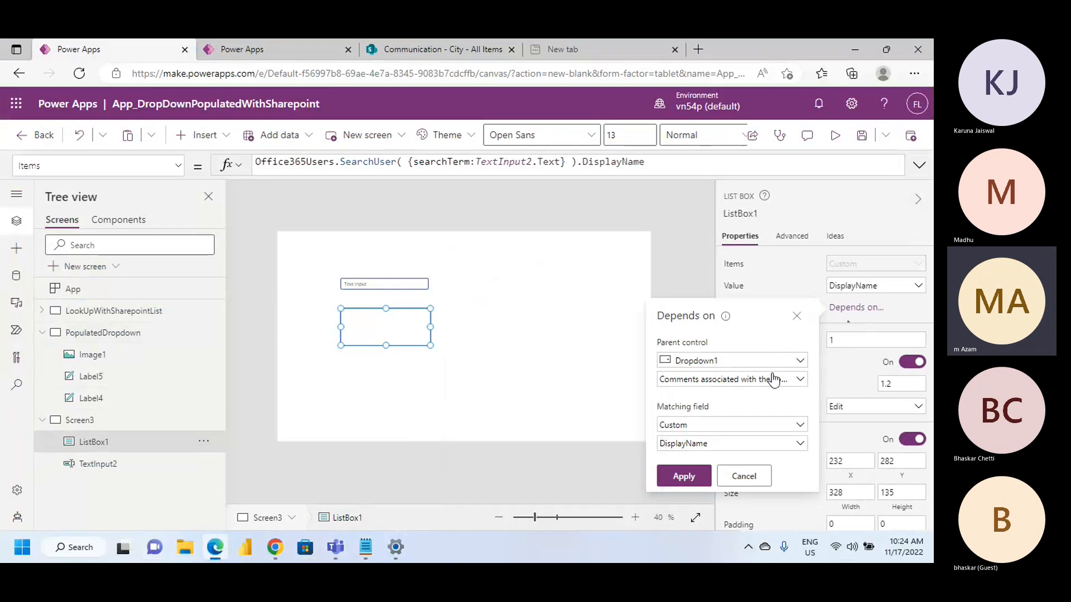
pyautogui.click(800, 426)
pyautogui.click(798, 449)
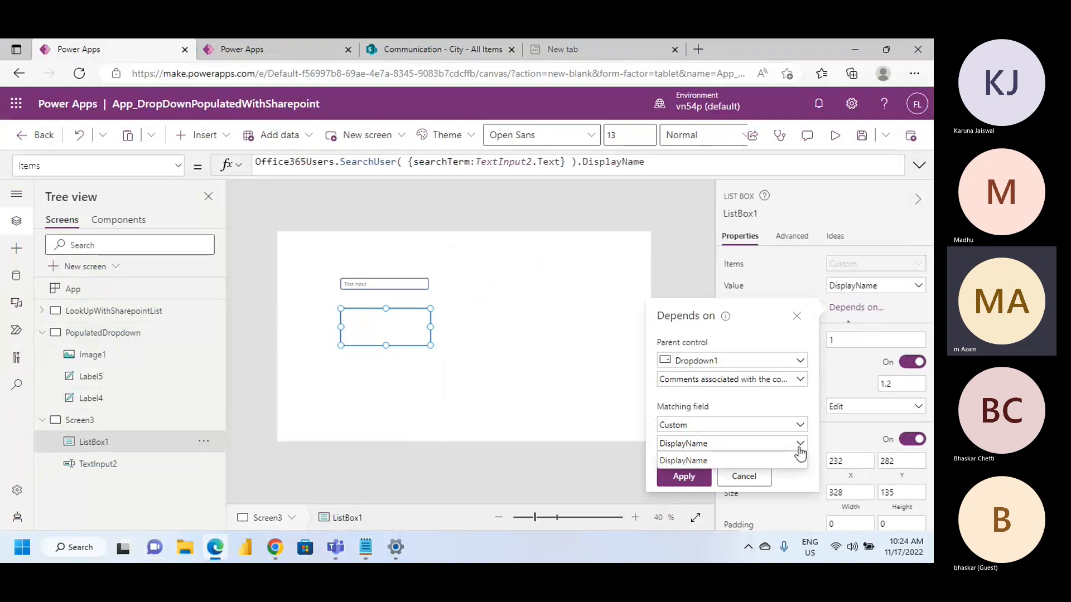
pyautogui.click(683, 460)
pyautogui.click(683, 477)
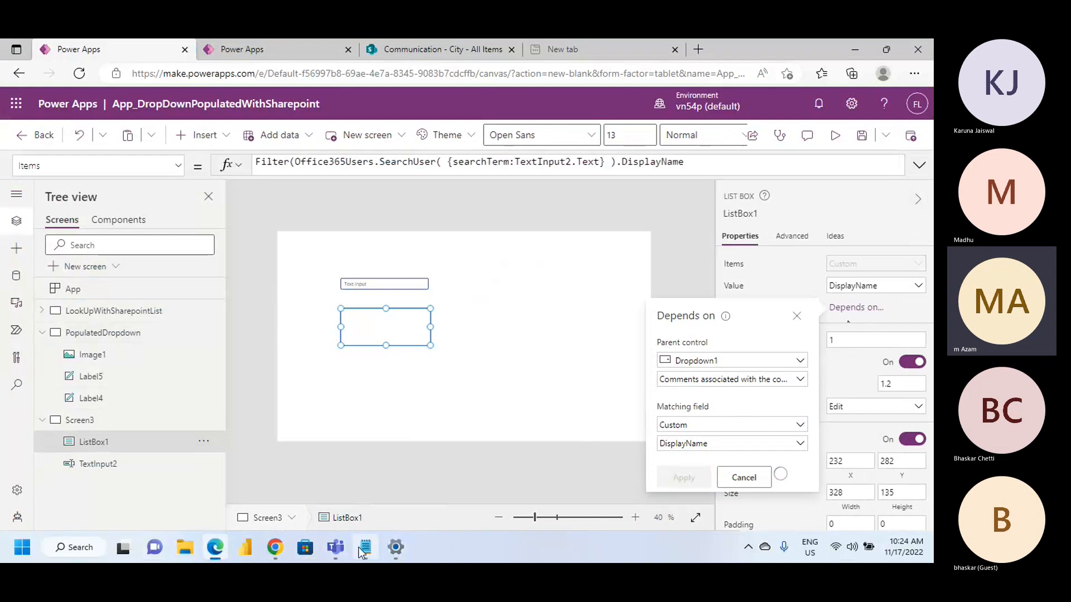
# Switch to the Notepad notes and review the user search section and the Patch formula example
pyautogui.click(360, 549)
pyautogui.scroll(-2, 37, 391)
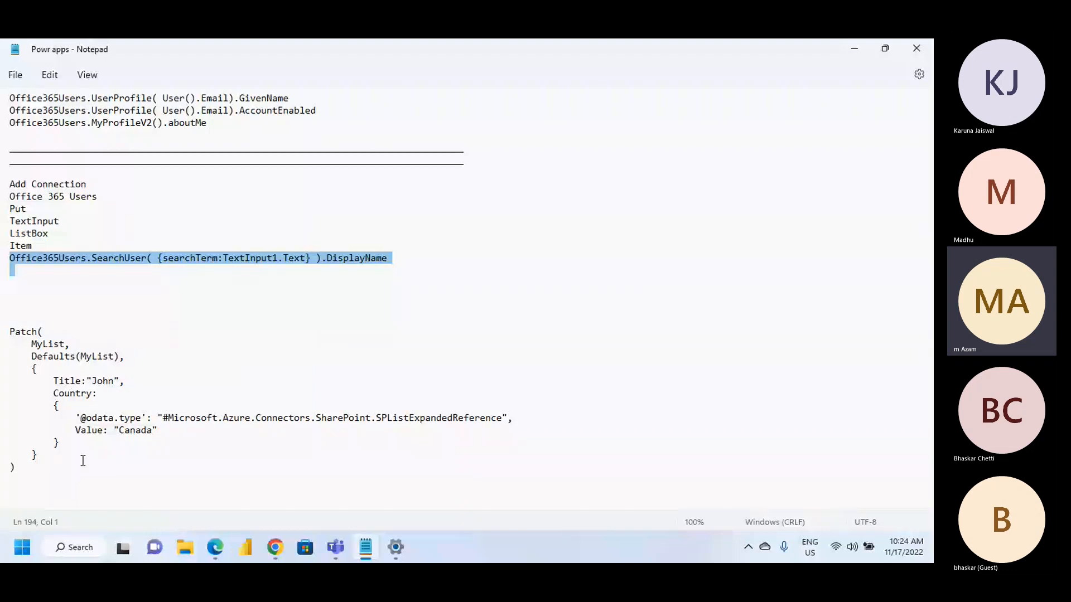
pyautogui.scroll(3, 84, 457)
pyautogui.scroll(-3, 85, 456)
pyautogui.scroll(2, 42, 331)
pyautogui.scroll(-2, 42, 330)
pyautogui.moveTo(10, 330); pyautogui.dragTo(124, 480)
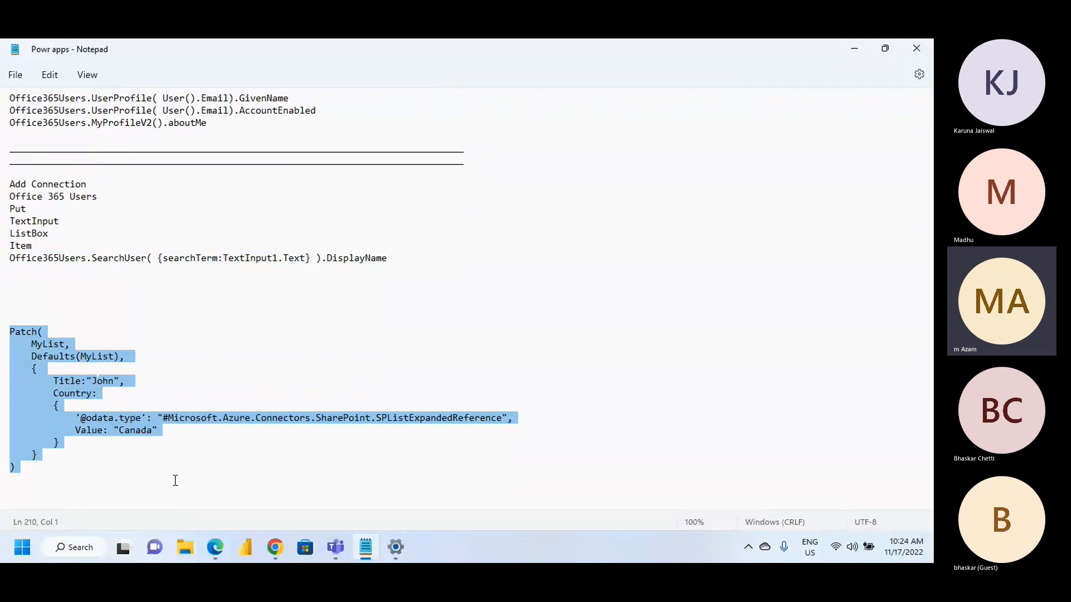
pyautogui.scroll(2, 227, 381)
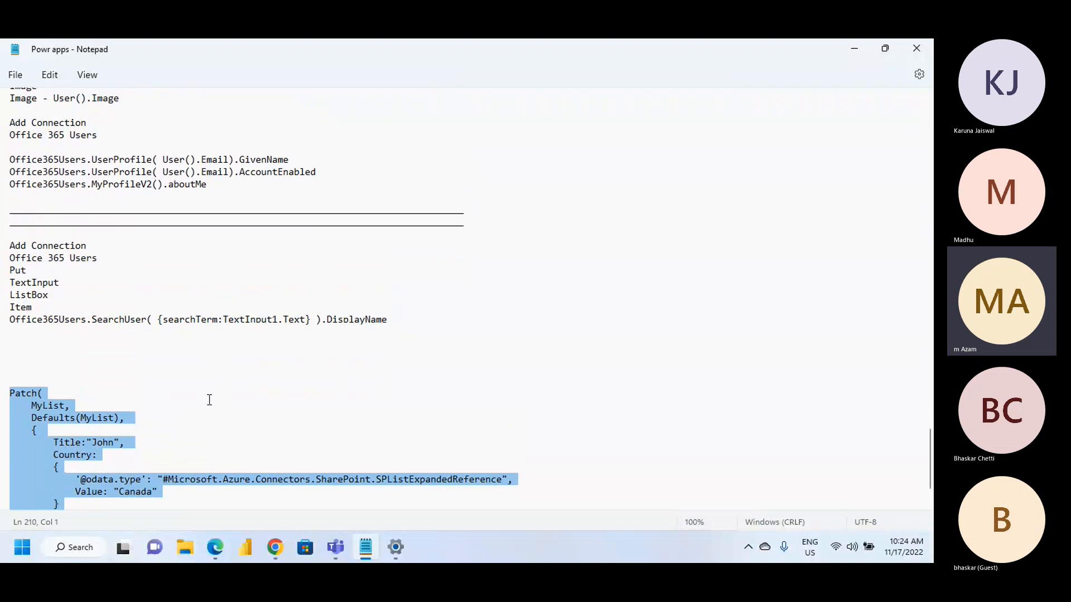
# Switch back to Power Apps and test the user search screen in preview, entering a person's first name as the search term
pyautogui.scroll(-2, 96, 444)
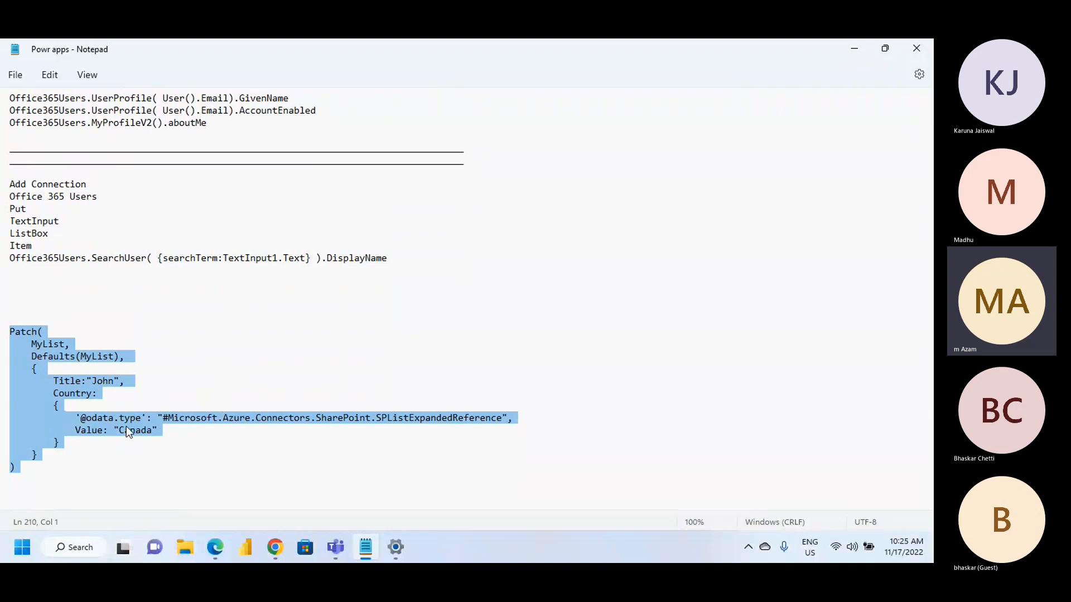
pyautogui.click(211, 548)
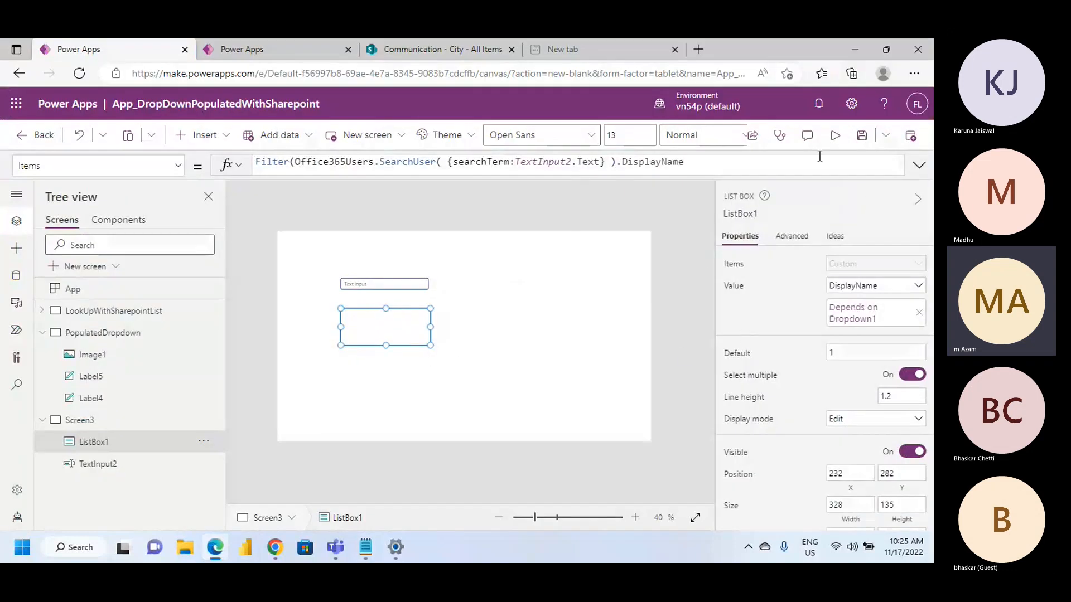
pyautogui.click(834, 135)
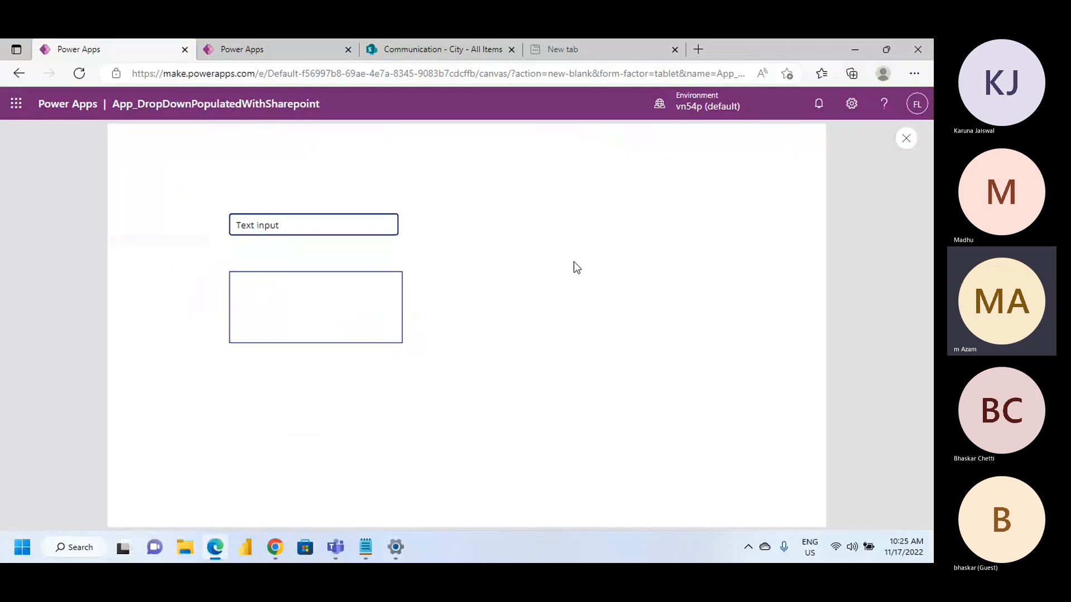
pyautogui.click(905, 139)
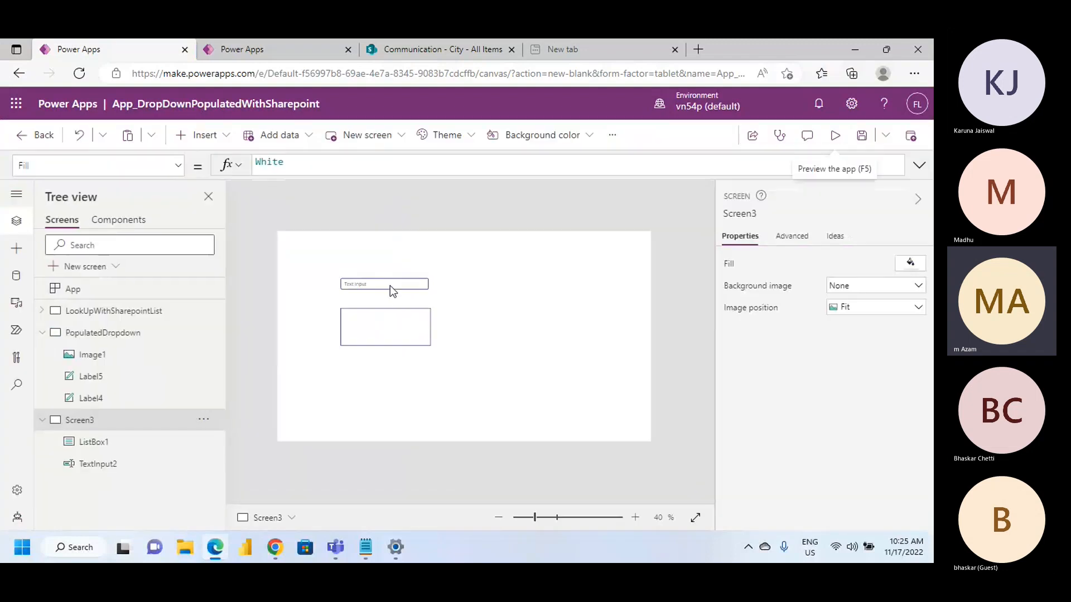
pyautogui.click(390, 286)
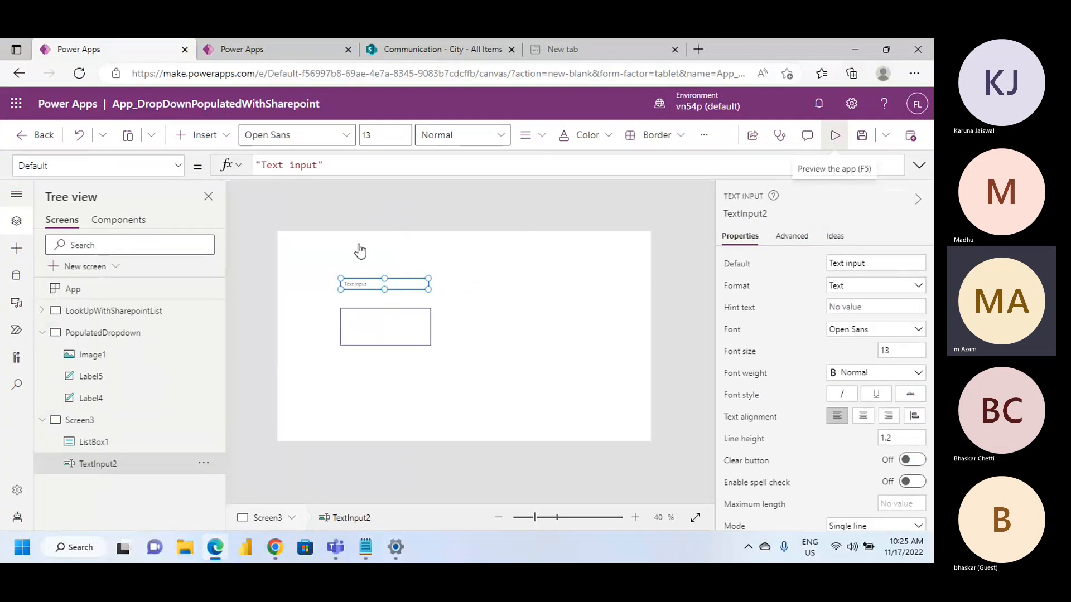
pyautogui.press('F5')
pyautogui.doubleClick(292, 221)
pyautogui.tripleClick(326, 226)
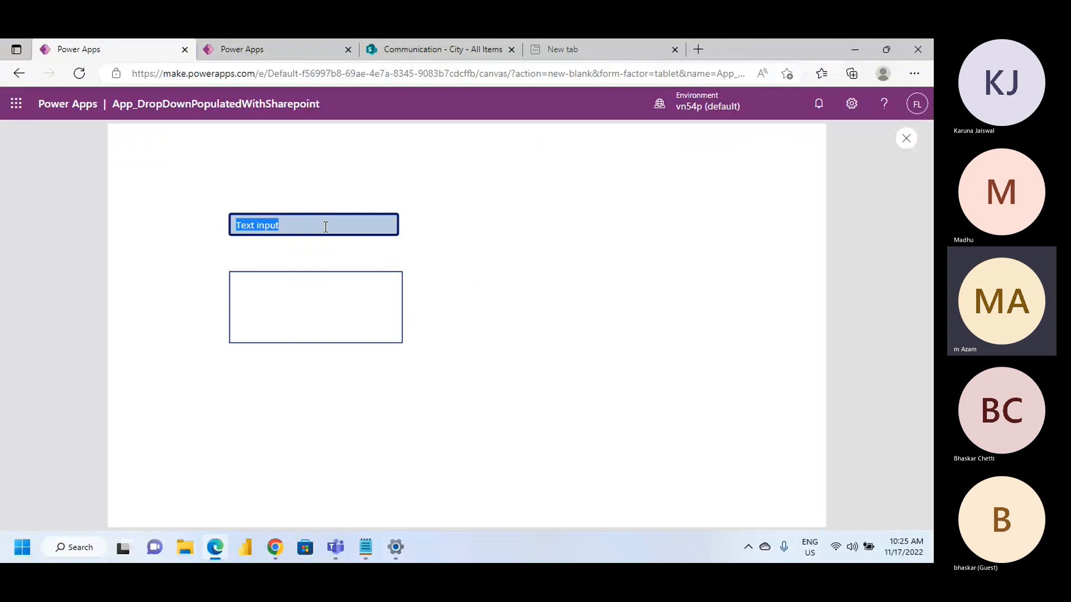
pyautogui.write('Amir')
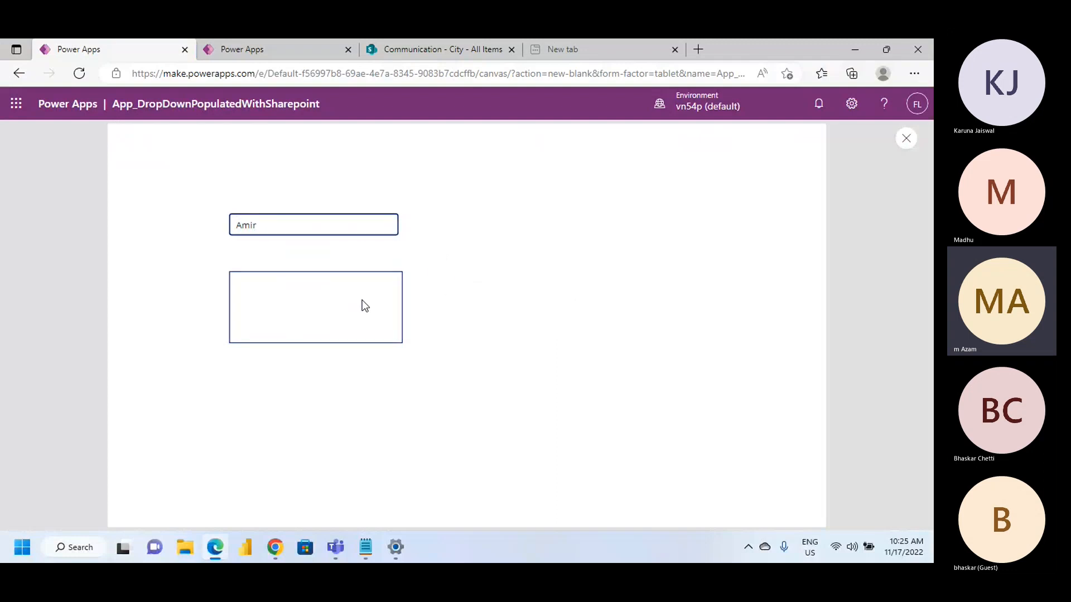
pyautogui.click(905, 138)
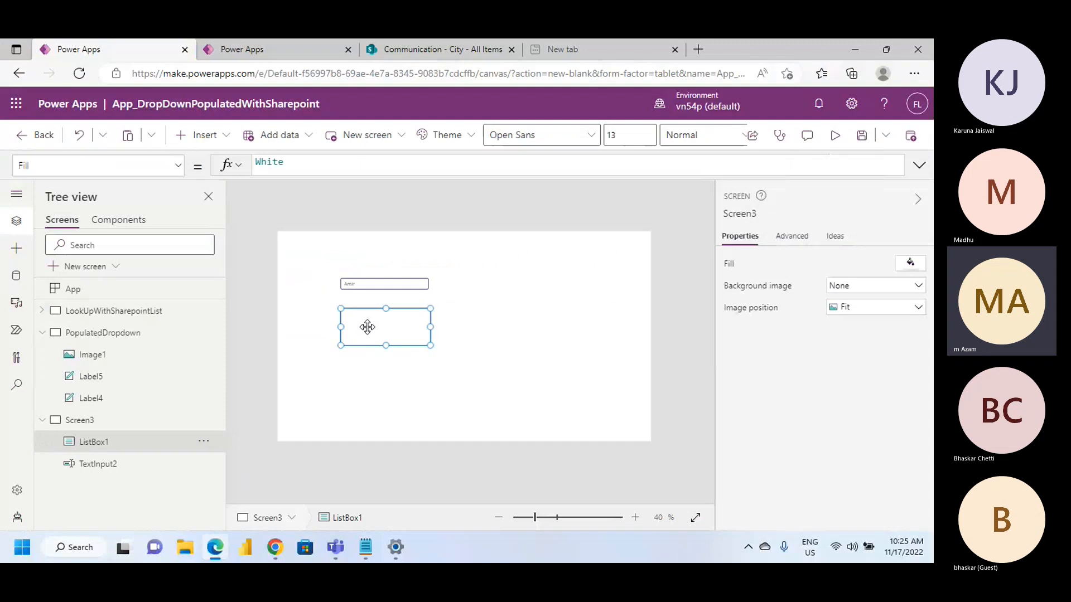
# Insert a button on Screen3 and place it directly below the list box, at about X 232, Y 469
pyautogui.click(493, 343)
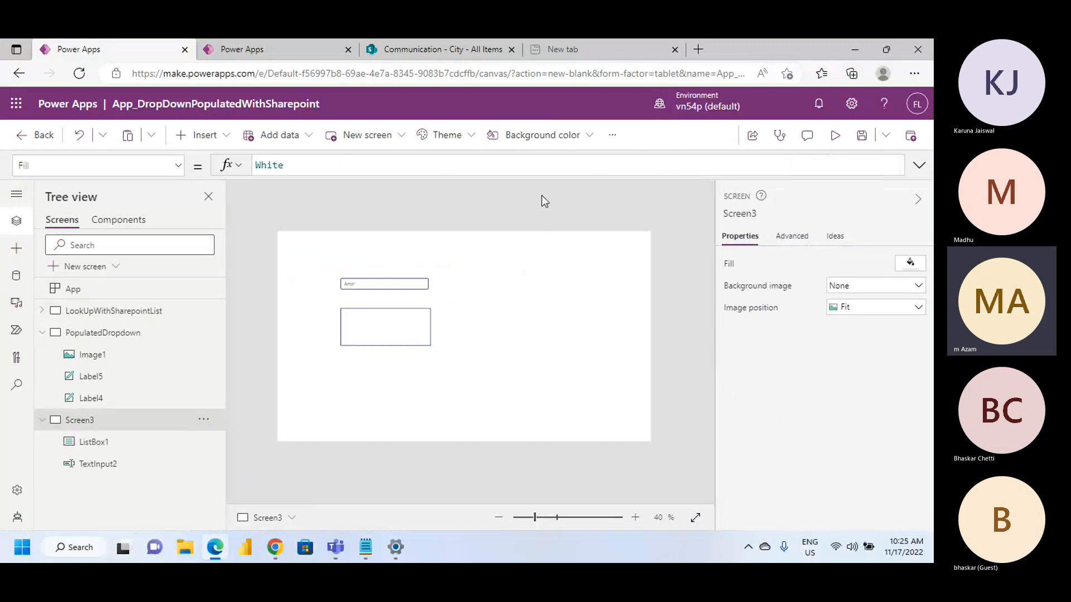
pyautogui.click(226, 137)
pyautogui.click(300, 333)
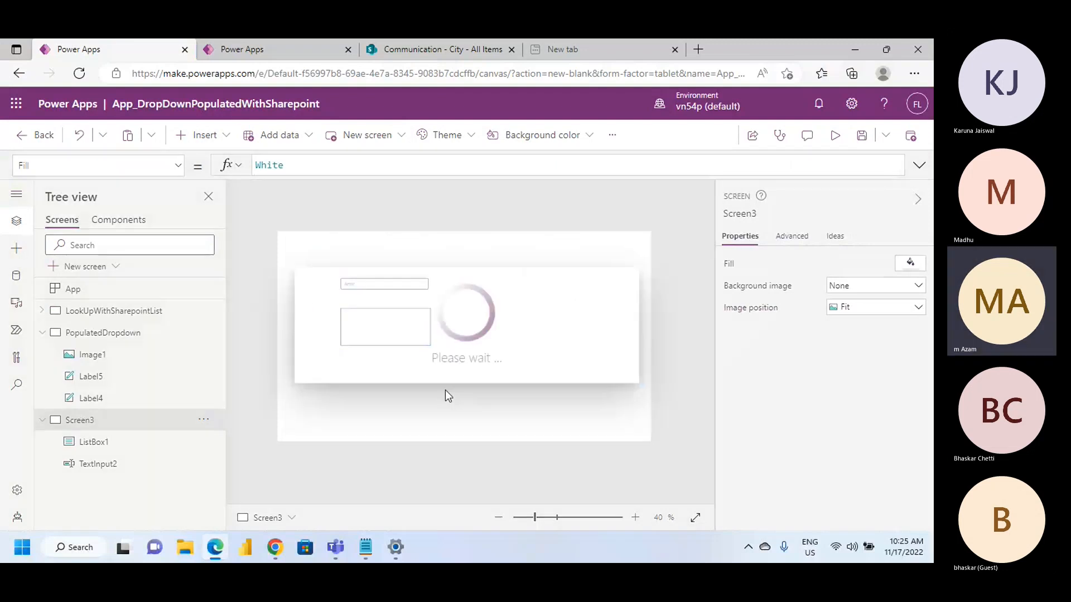
pyautogui.moveTo(313, 246); pyautogui.dragTo(361, 372)
# Replace the button's OnSelect formula with the copied Patch example for MyList and review it in the expanded formula editor
pyautogui.doubleClick(316, 166)
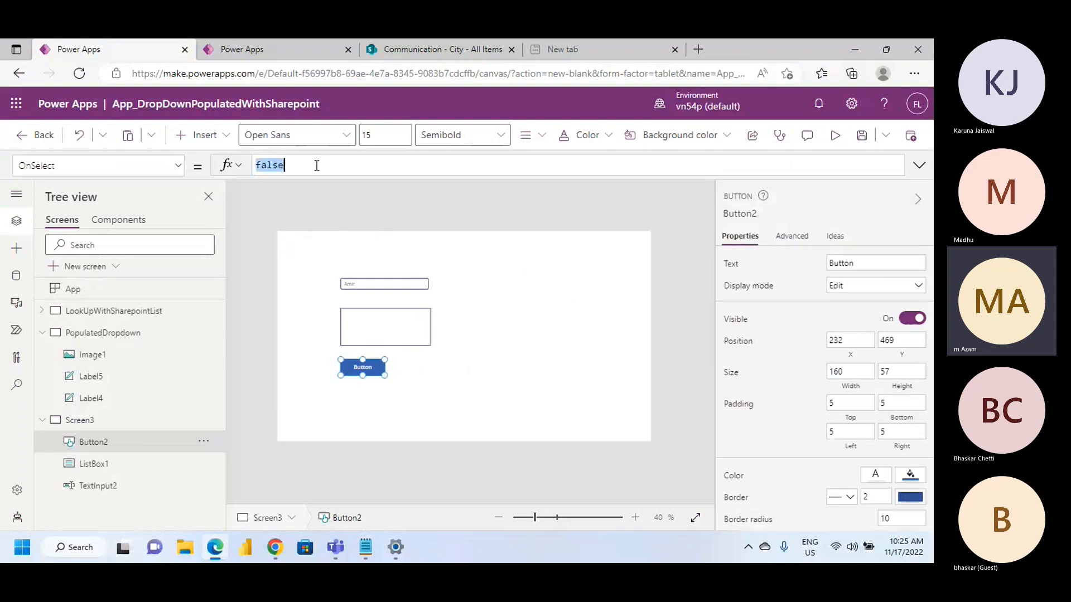
pyautogui.press('BackSpace')
pyautogui.click(923, 172)
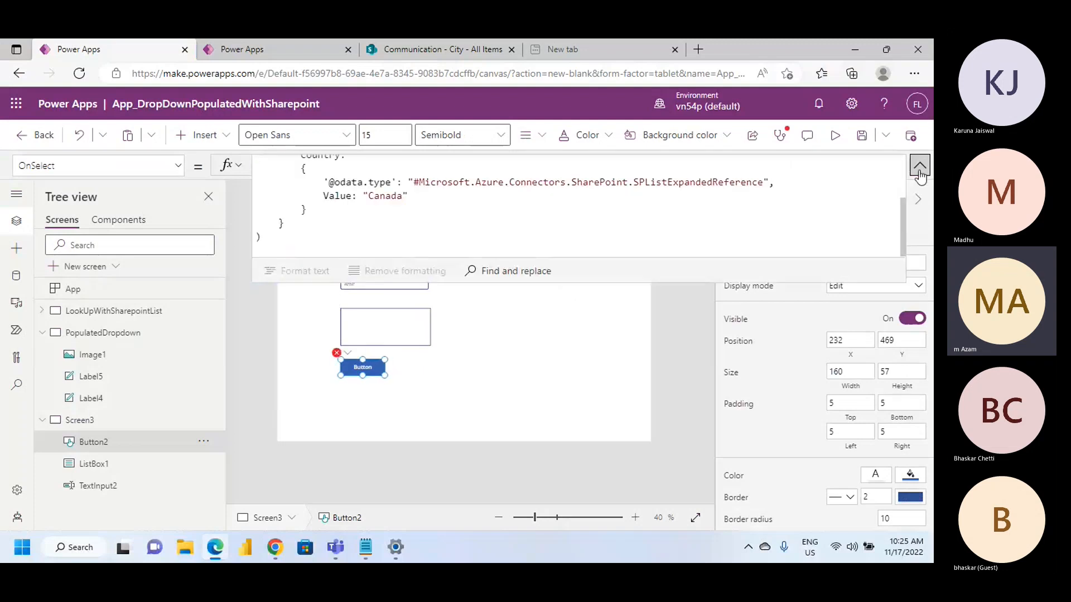
pyautogui.click(356, 211)
pyautogui.scroll(3, 357, 216)
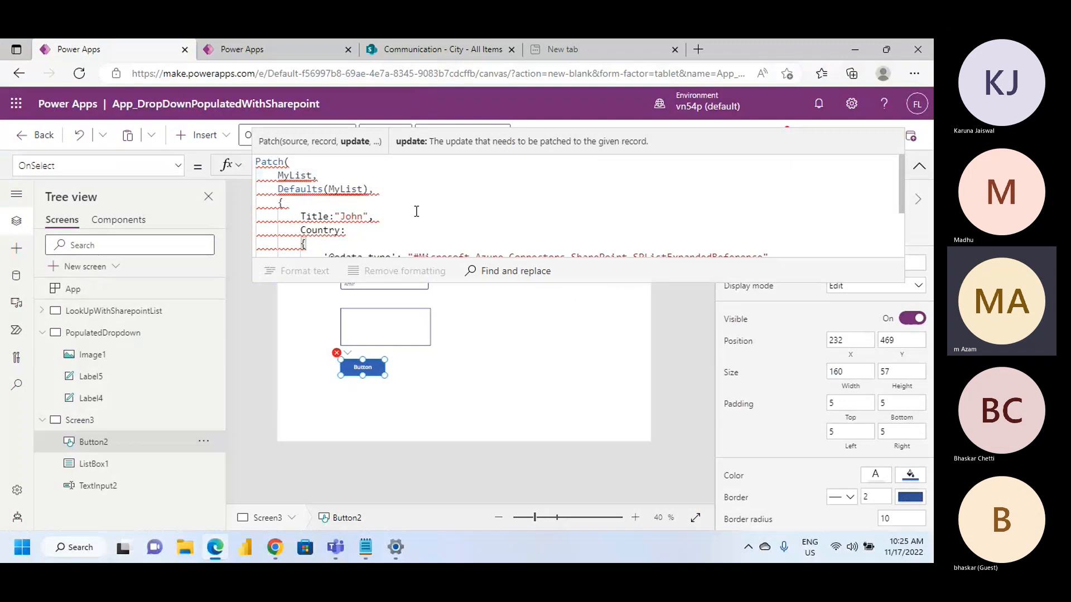
pyautogui.scroll(-1, 410, 215)
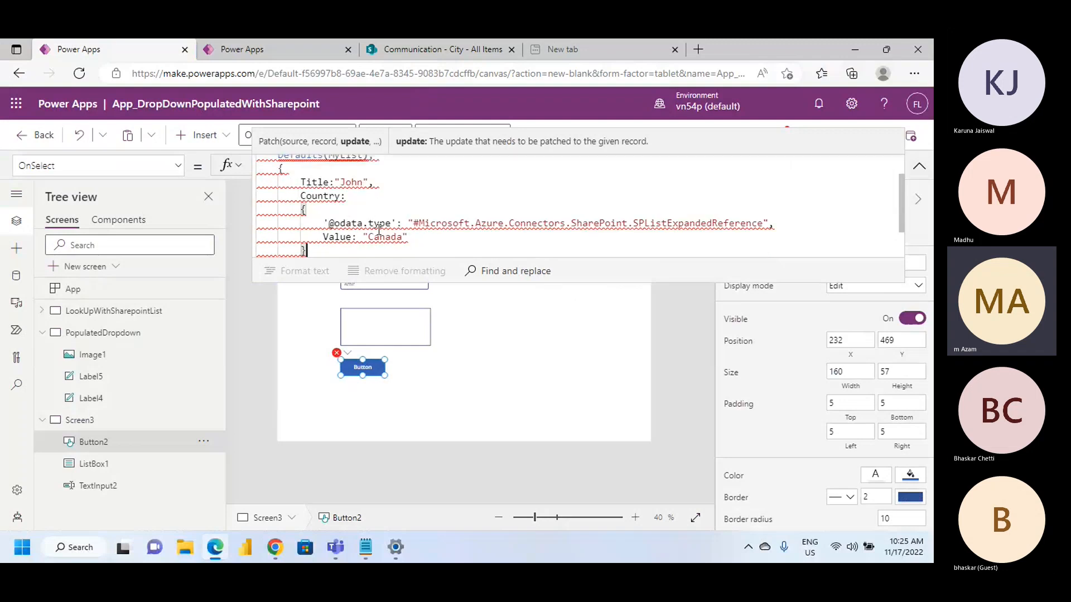
pyautogui.scroll(-2, 378, 230)
pyautogui.scroll(3, 379, 230)
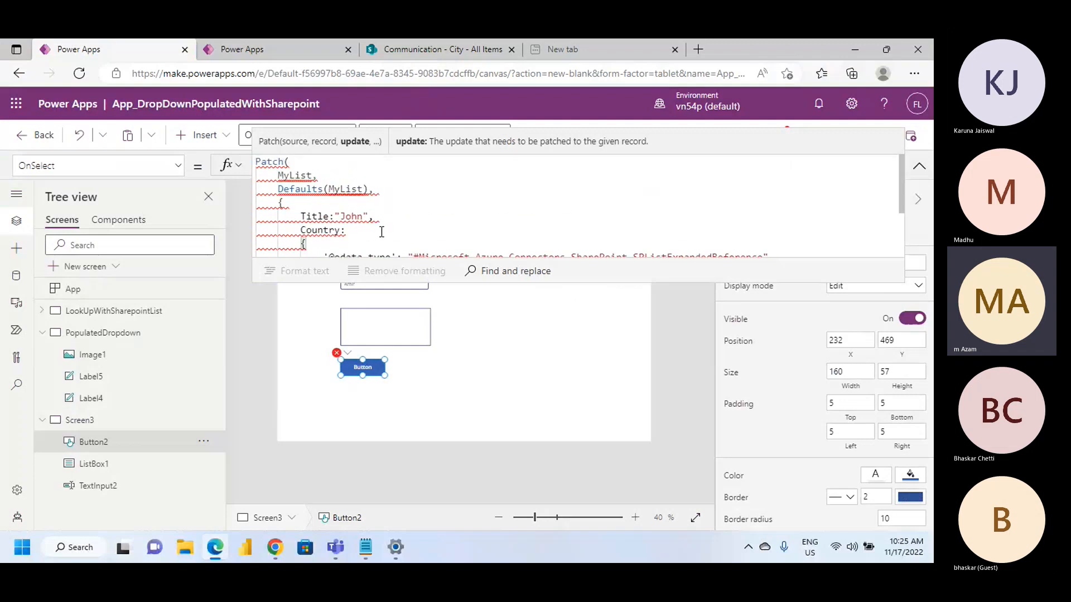
pyautogui.moveTo(346, 184)
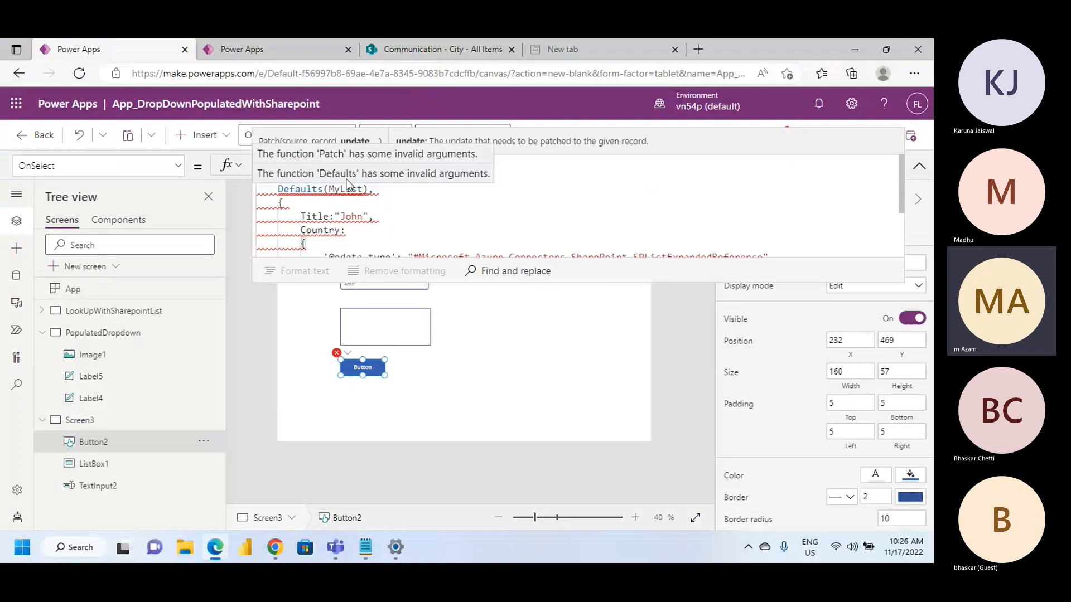
# Switch to SharePoint, open the team site from the start page and look through its lists, opening MyFirstList
pyautogui.click(440, 47)
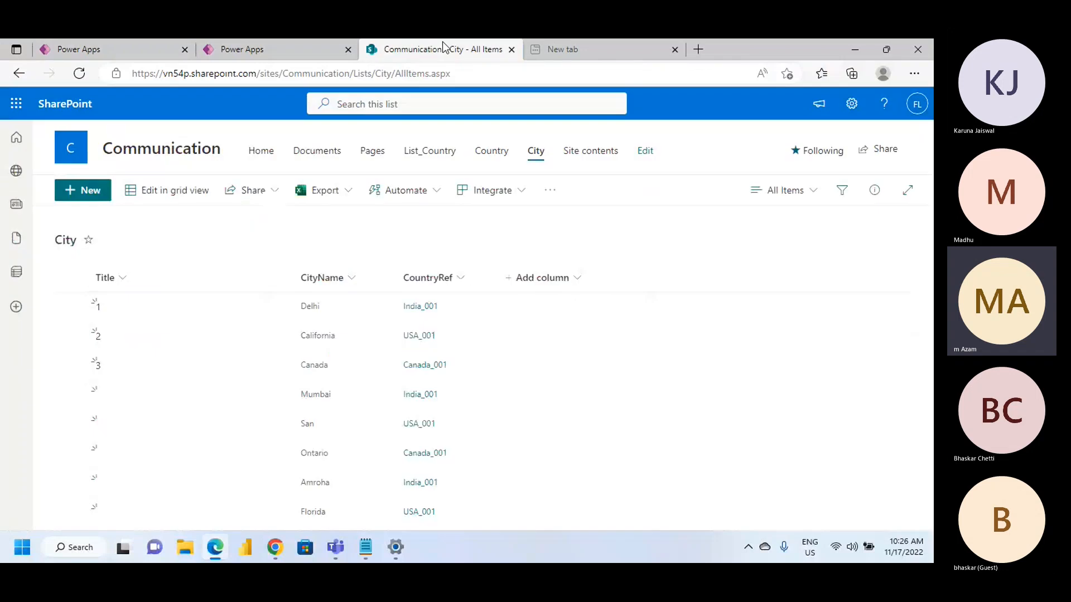
pyautogui.click(16, 138)
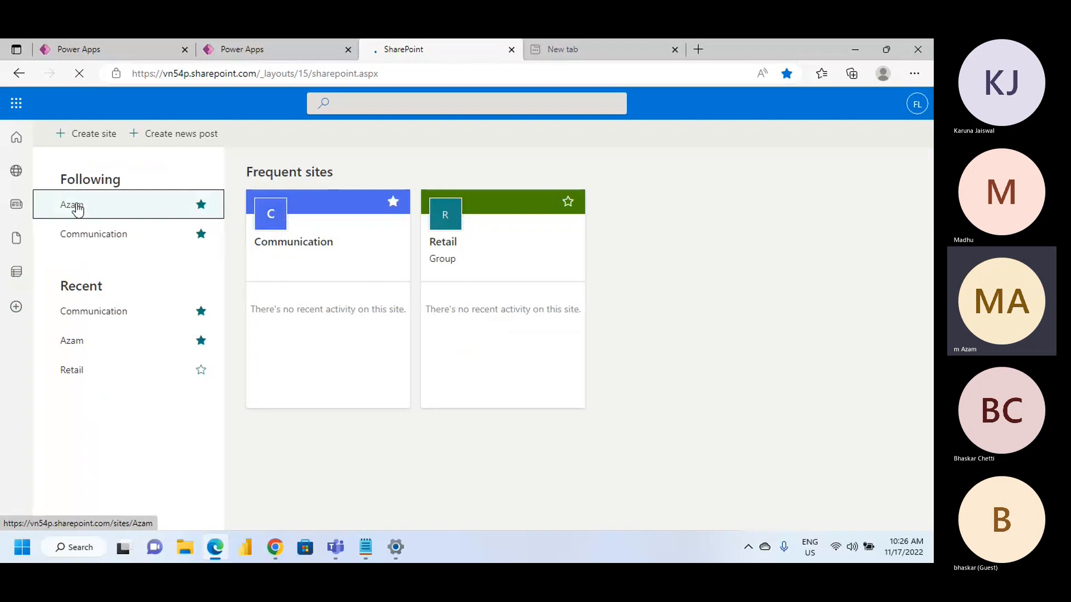
pyautogui.click(75, 206)
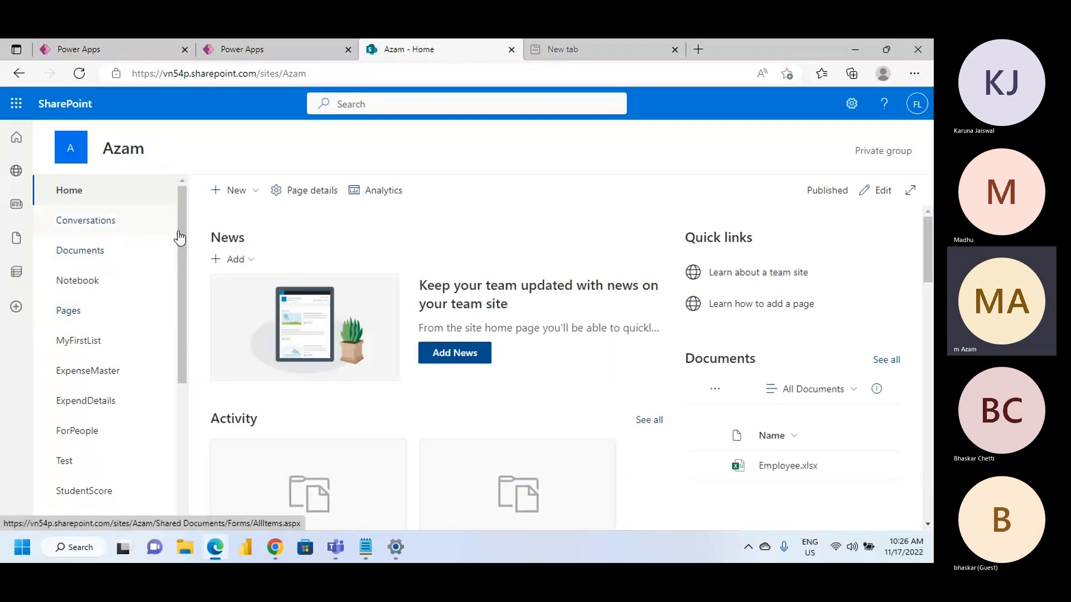
pyautogui.scroll(-5, 103, 406)
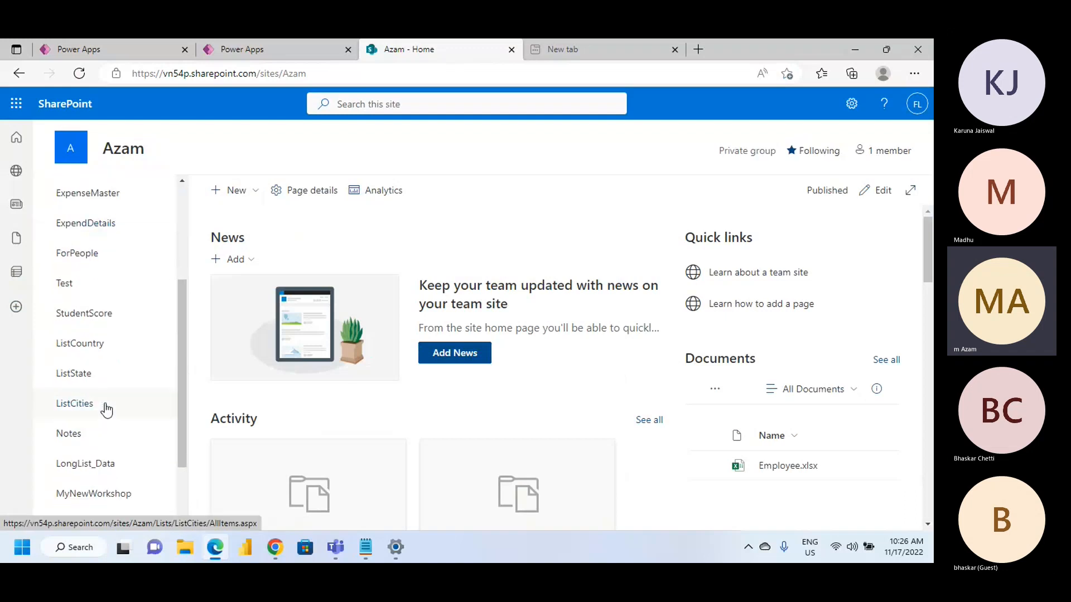
pyautogui.scroll(-1, 106, 411)
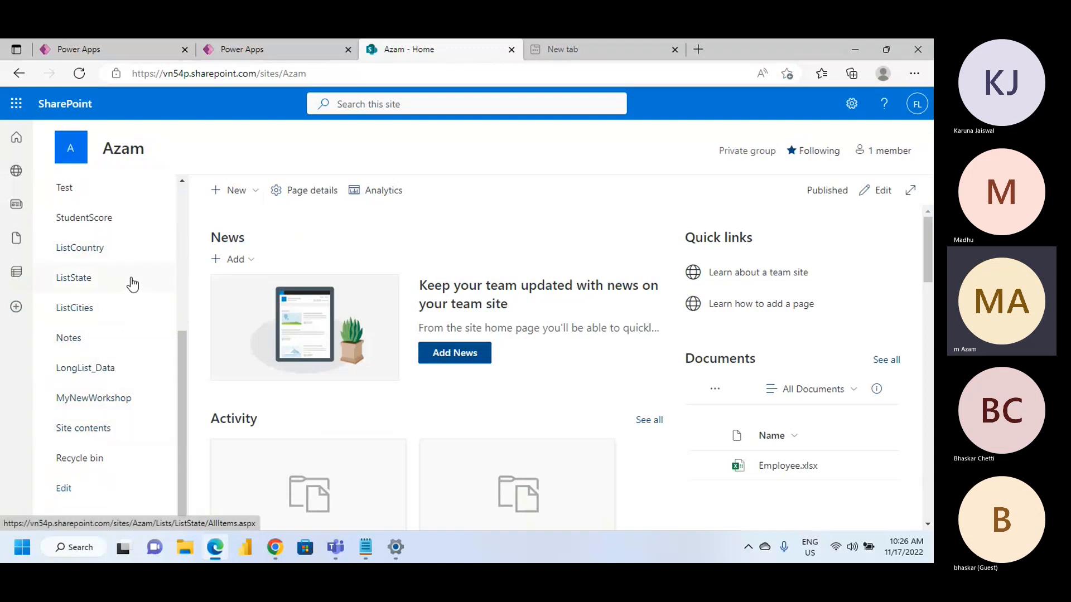
pyautogui.scroll(2, 132, 286)
pyautogui.scroll(4, 132, 285)
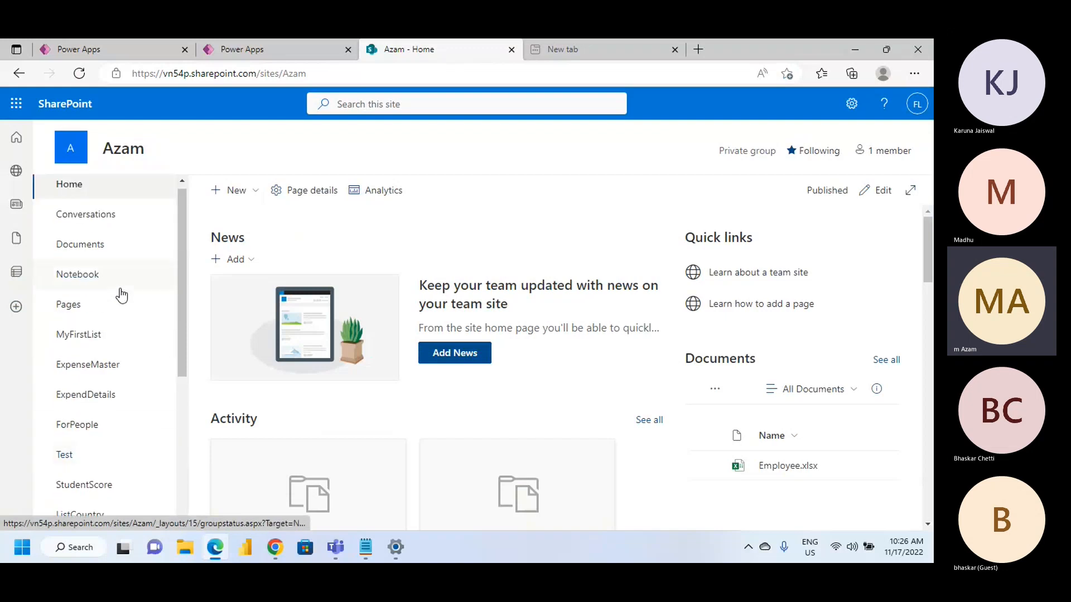
pyautogui.click(100, 338)
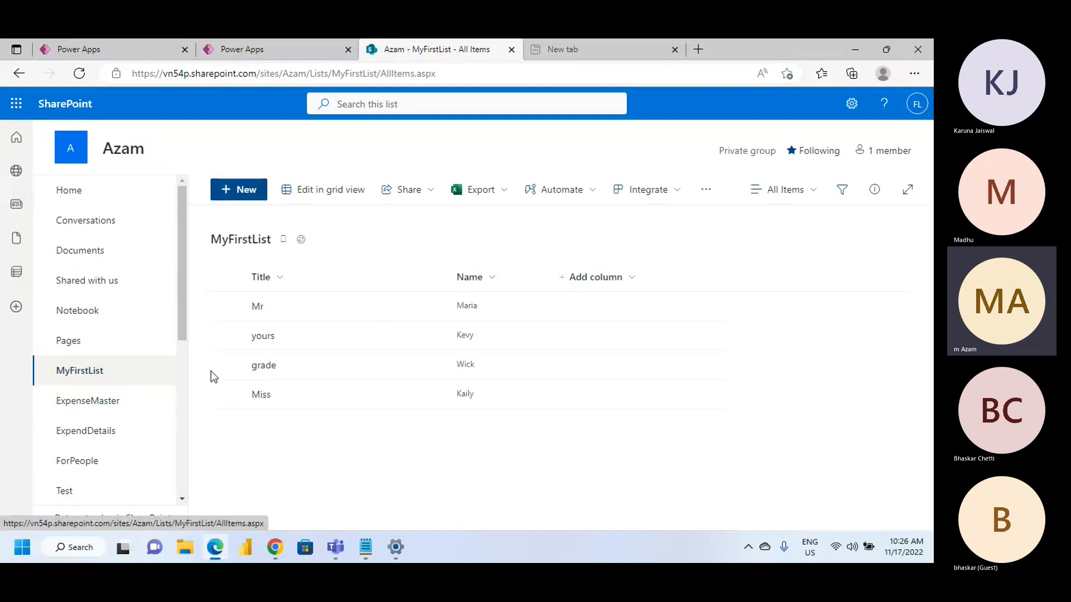
# Return to the Power Apps button and examine the Patch formula's list name, Title and Country fields
pyautogui.click(117, 49)
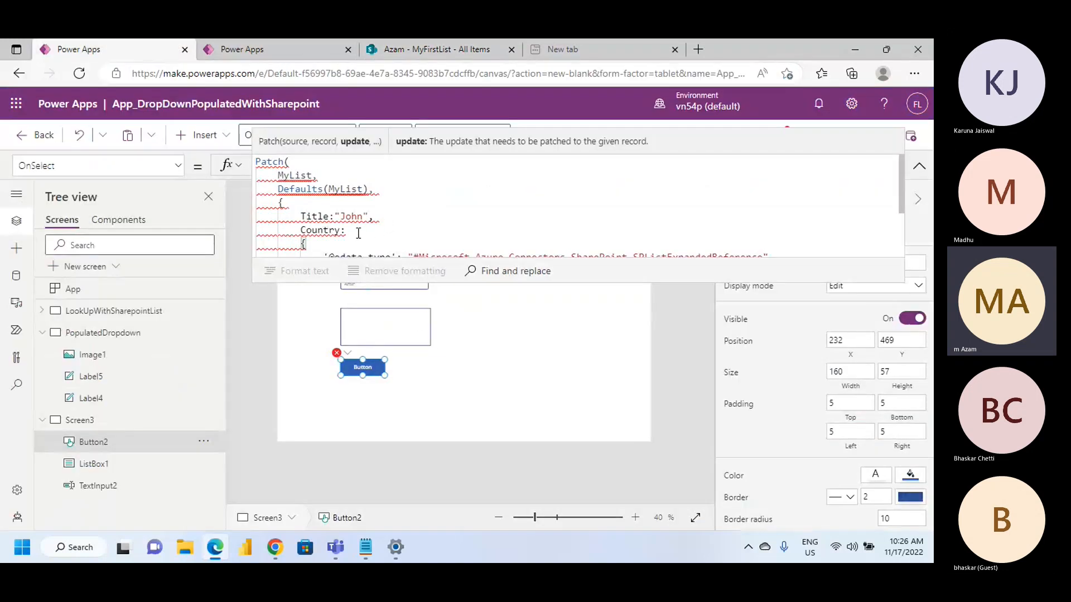
pyautogui.scroll(-1, 356, 234)
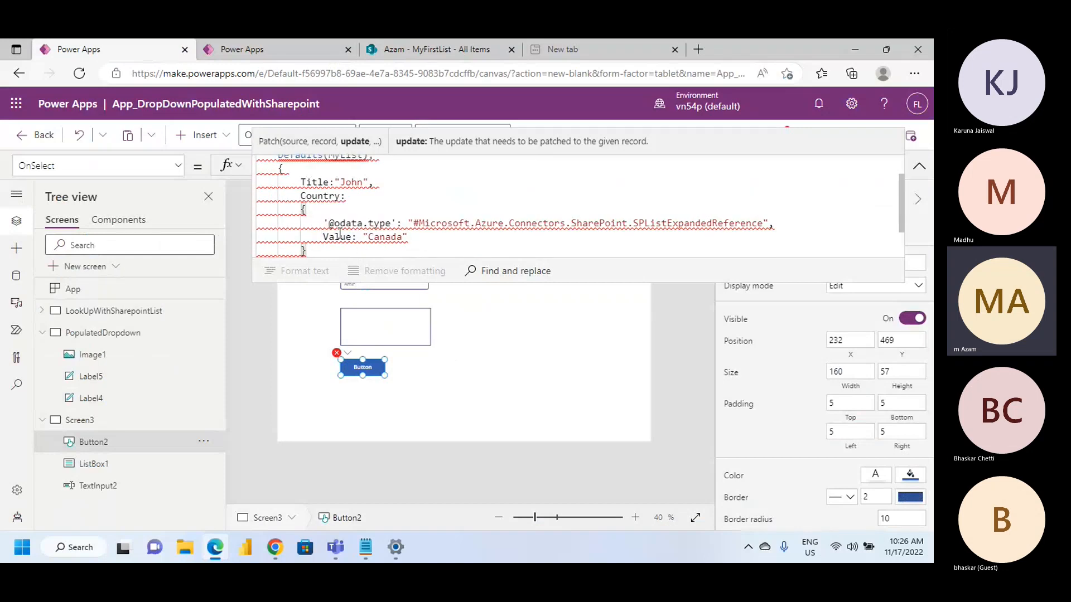
pyautogui.scroll(1, 340, 234)
pyautogui.scroll(-1, 339, 221)
pyautogui.scroll(1, 330, 215)
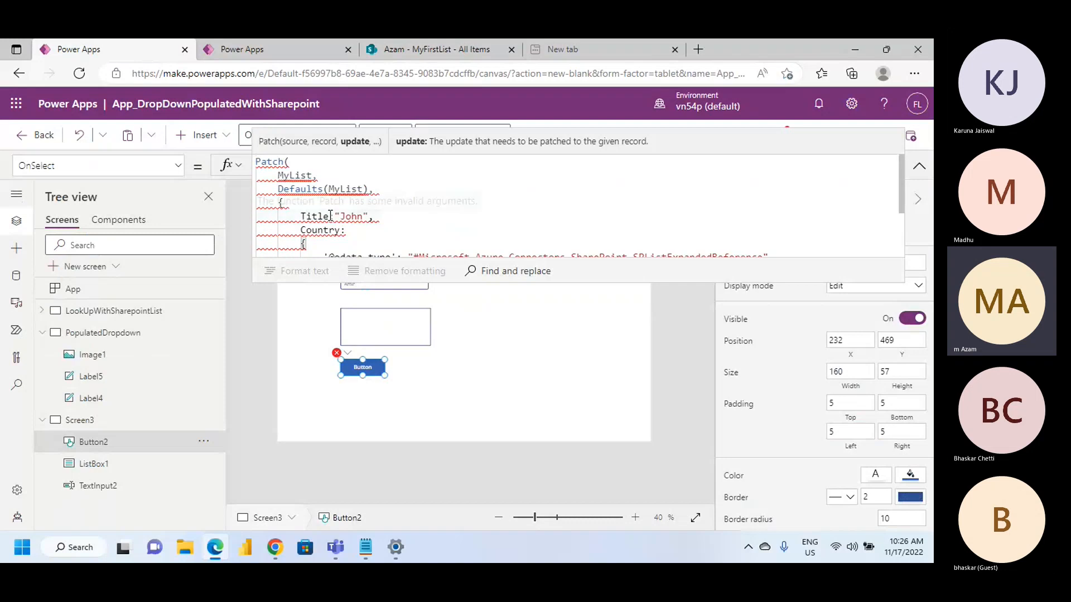
pyautogui.scroll(-1, 331, 217)
pyautogui.scroll(-1, 332, 218)
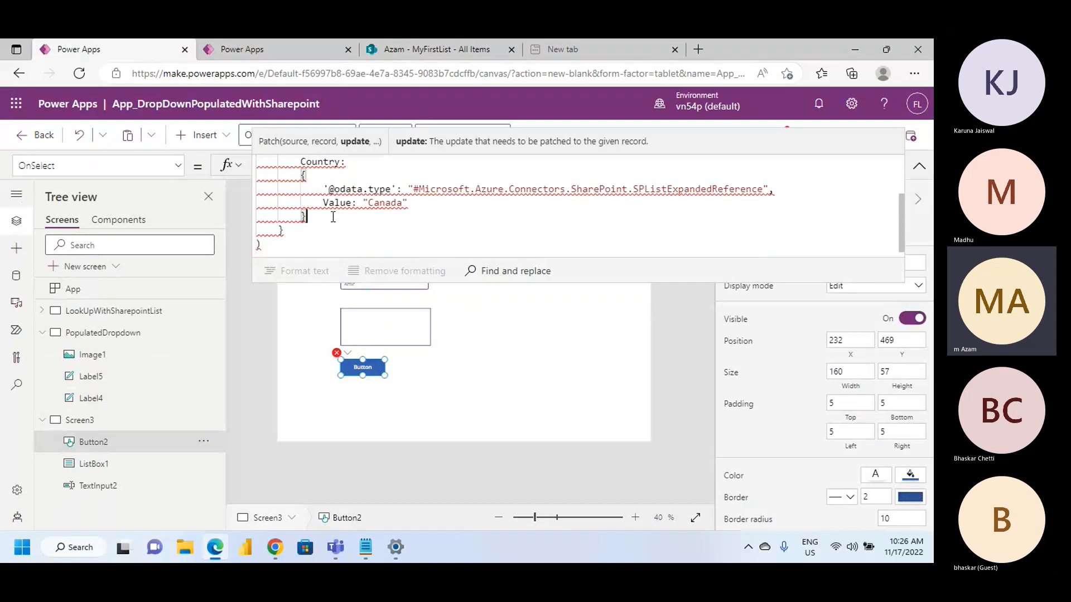
pyautogui.click(367, 220)
pyautogui.scroll(1, 368, 220)
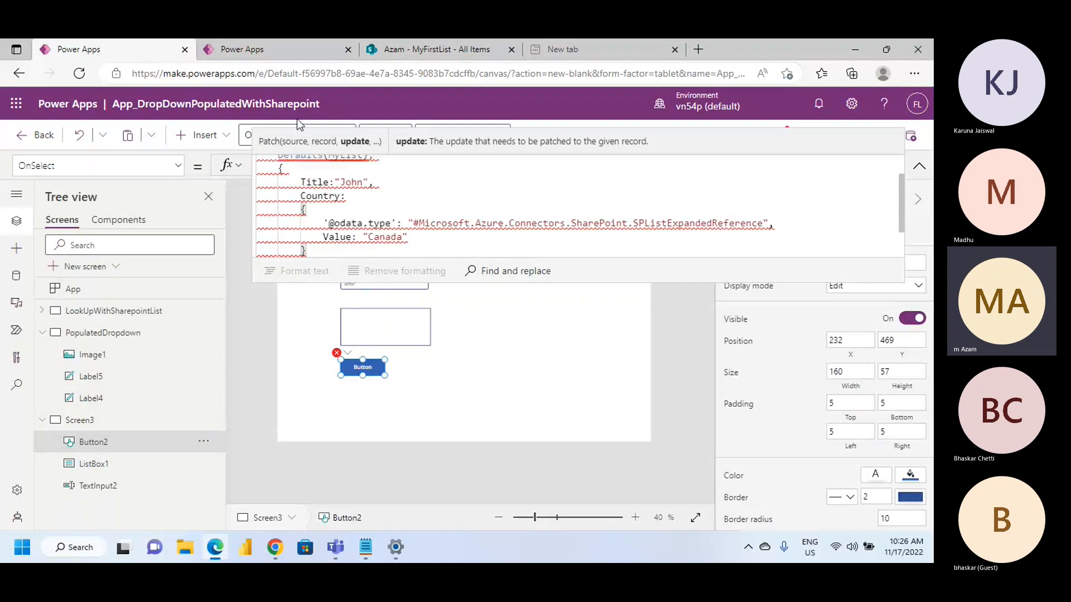
# Go back to the SharePoint team site, open the ListCountry list and examine its Title and Country columns
pyautogui.click(402, 40)
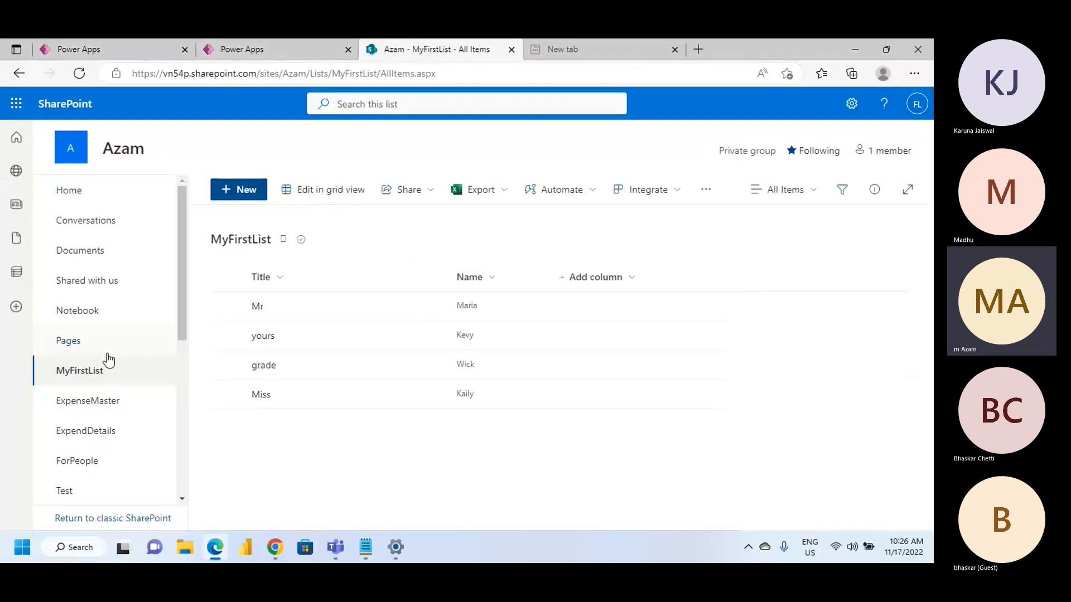
pyautogui.scroll(-1, 84, 407)
pyautogui.scroll(-1, 84, 411)
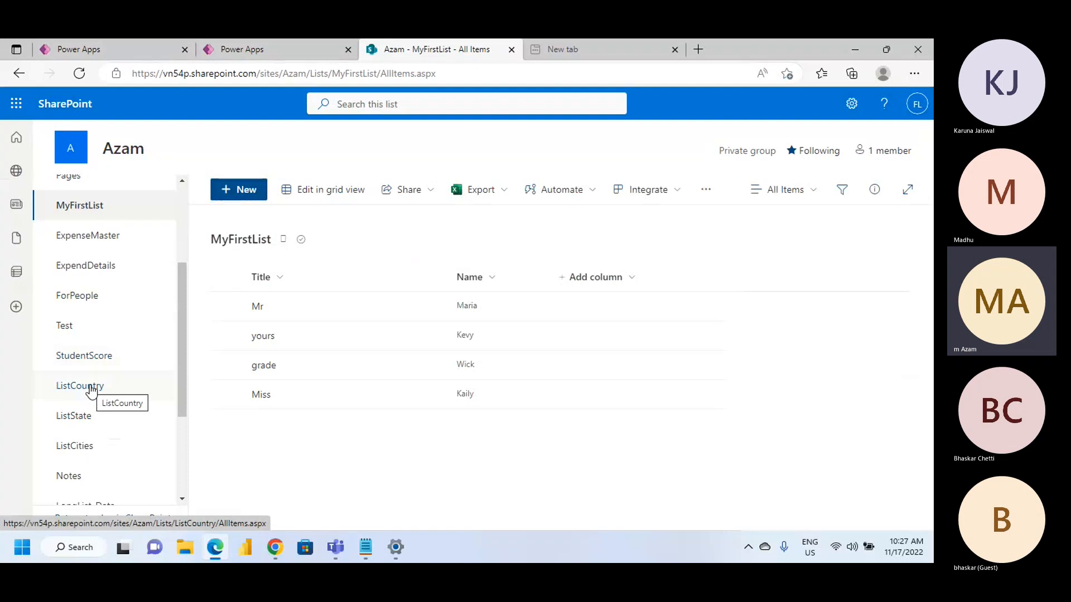
pyautogui.scroll(-2, 92, 391)
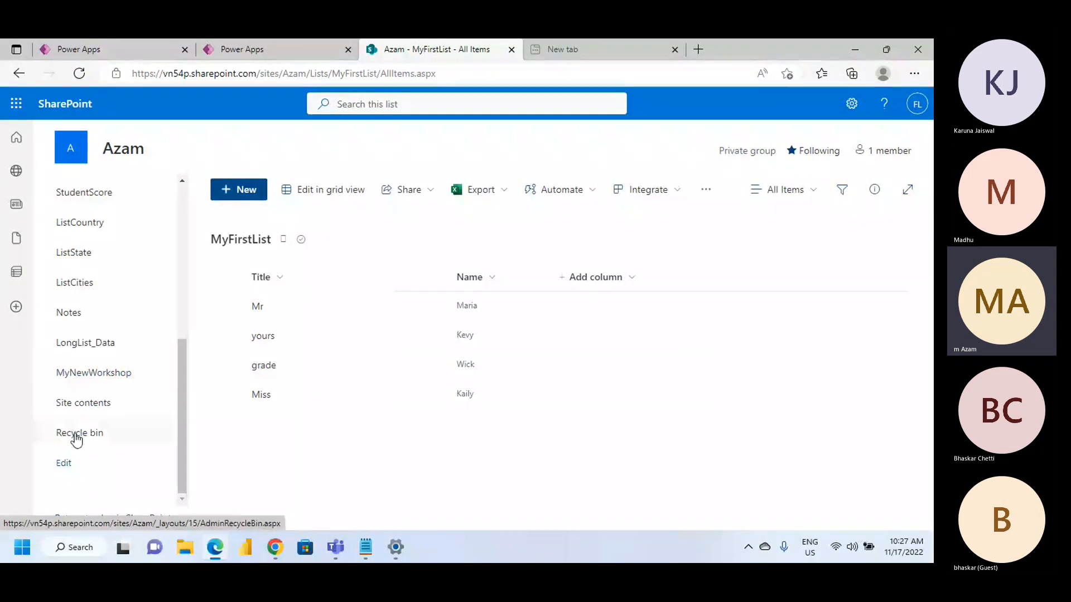
pyautogui.scroll(1, 106, 352)
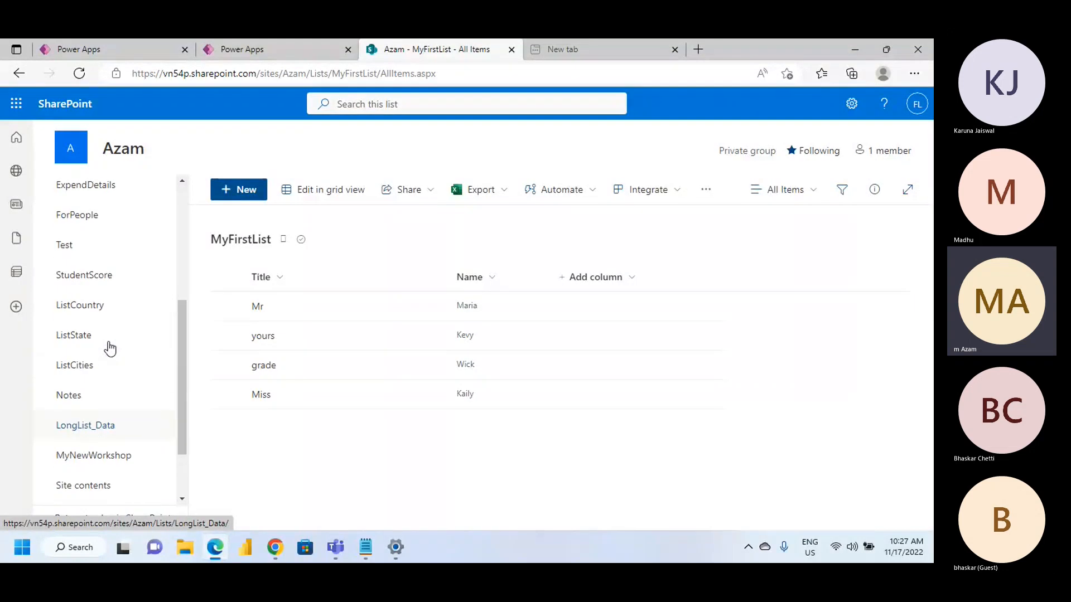
pyautogui.scroll(1, 106, 379)
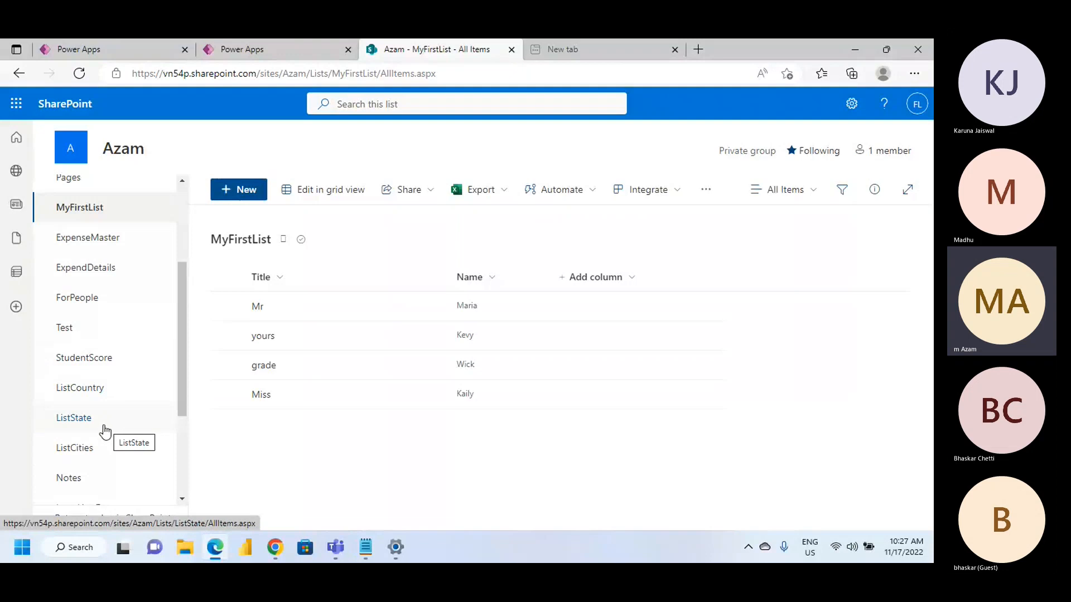
pyautogui.click(100, 394)
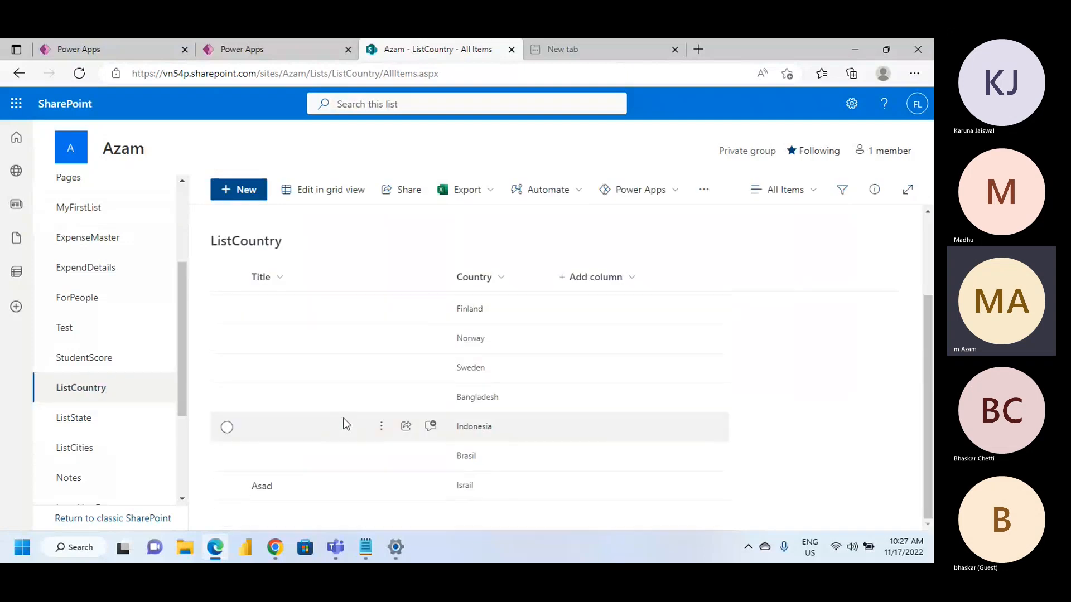
pyautogui.scroll(2, 464, 361)
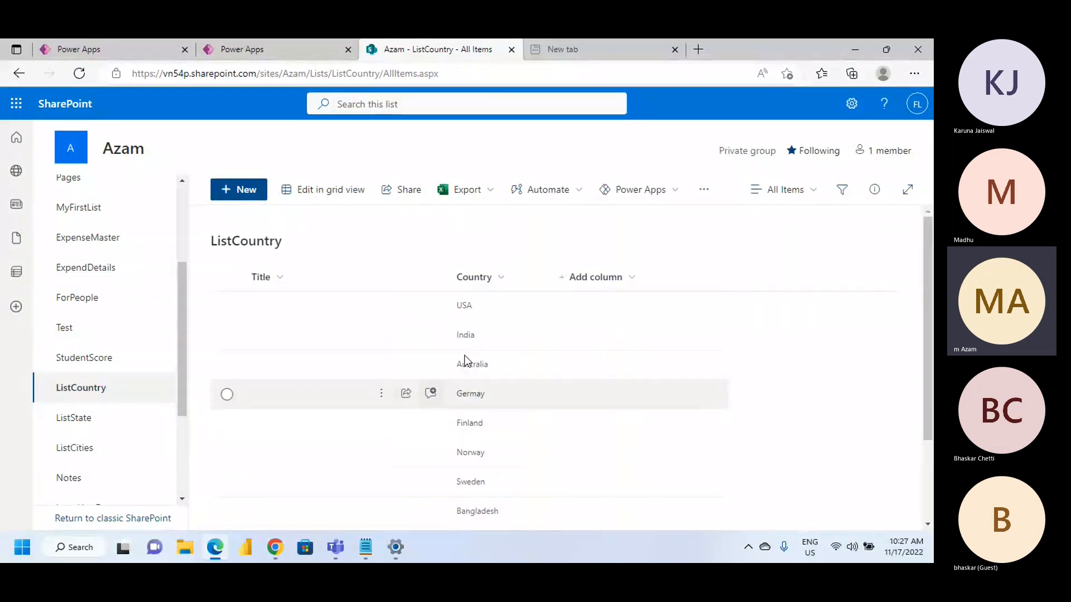
# Switch back to the App_DropDownPopulatedWithSharepoint app and start adding a new data source
pyautogui.click(283, 47)
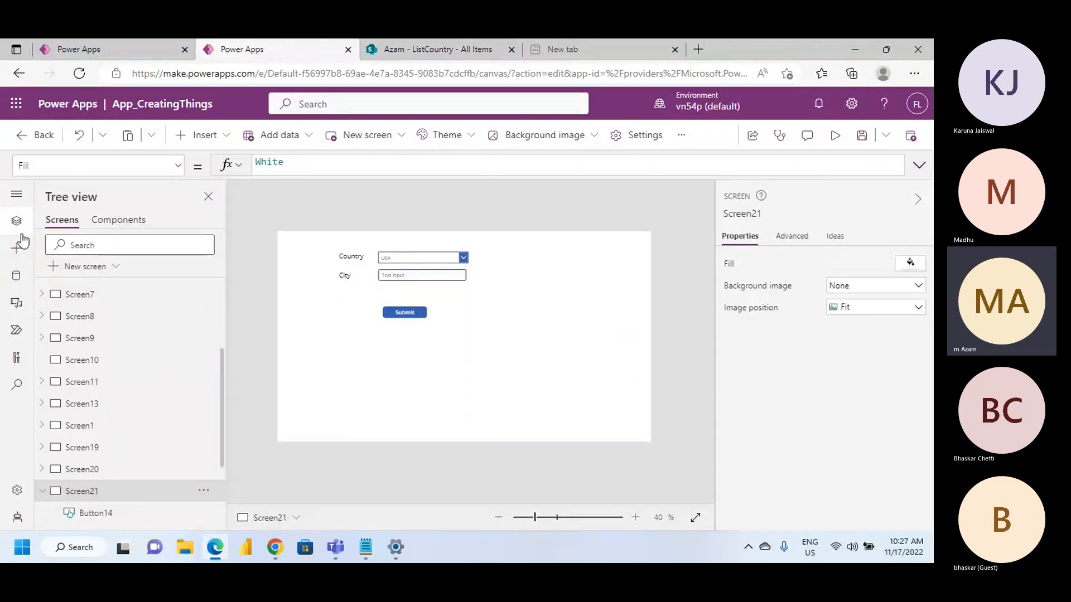
pyautogui.click(65, 52)
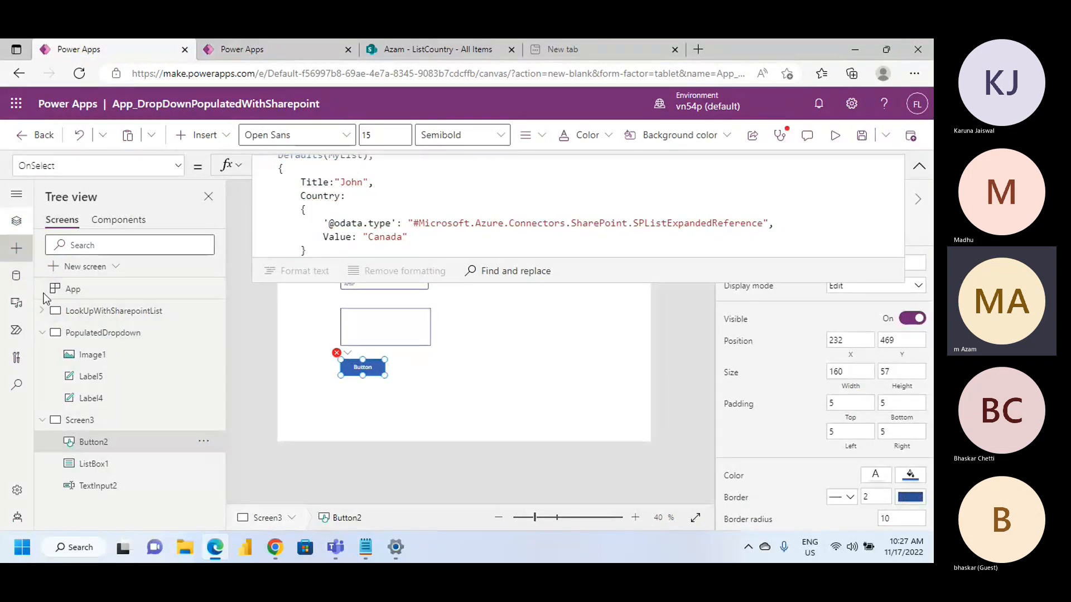
pyautogui.click(17, 250)
pyautogui.click(16, 278)
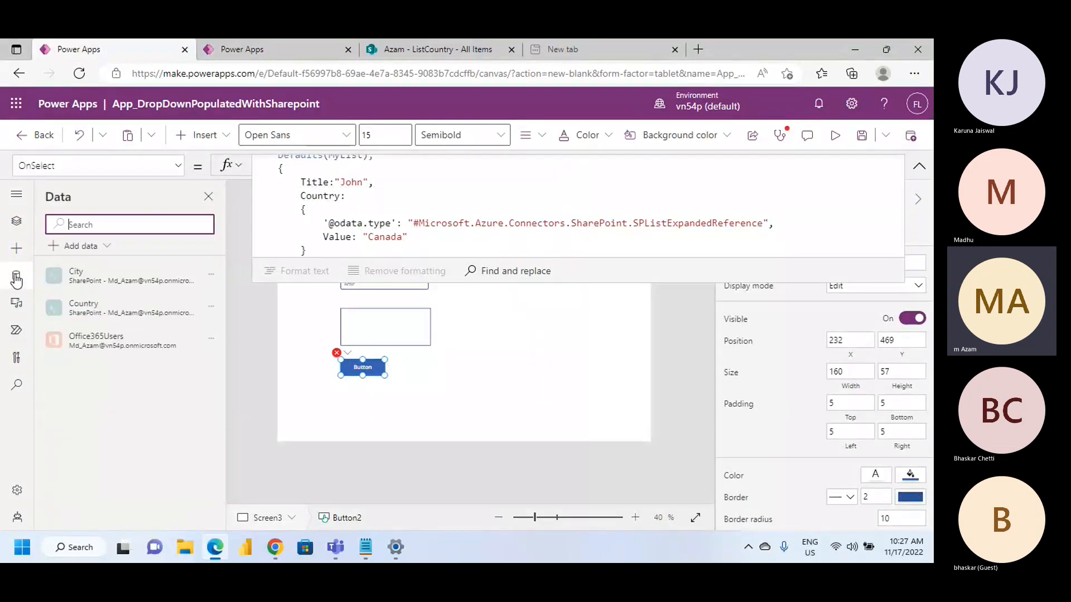
pyautogui.click(53, 246)
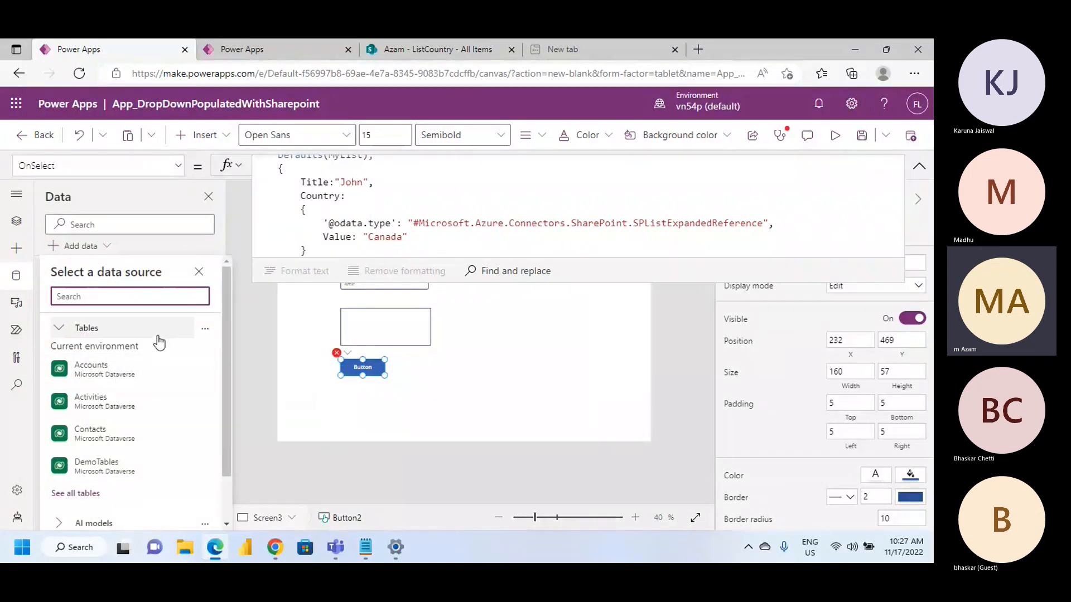
# Search the data sources for "Share" and choose the SharePoint connector
pyautogui.write('Shar')
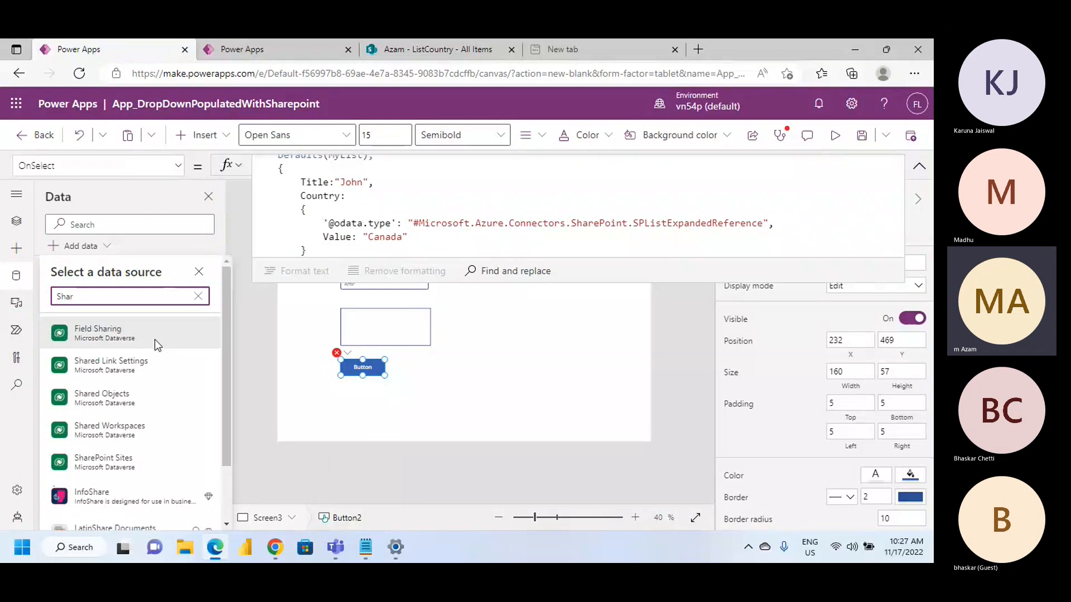
pyautogui.write('e')
pyautogui.scroll(-1, 147, 403)
pyautogui.scroll(-3, 148, 412)
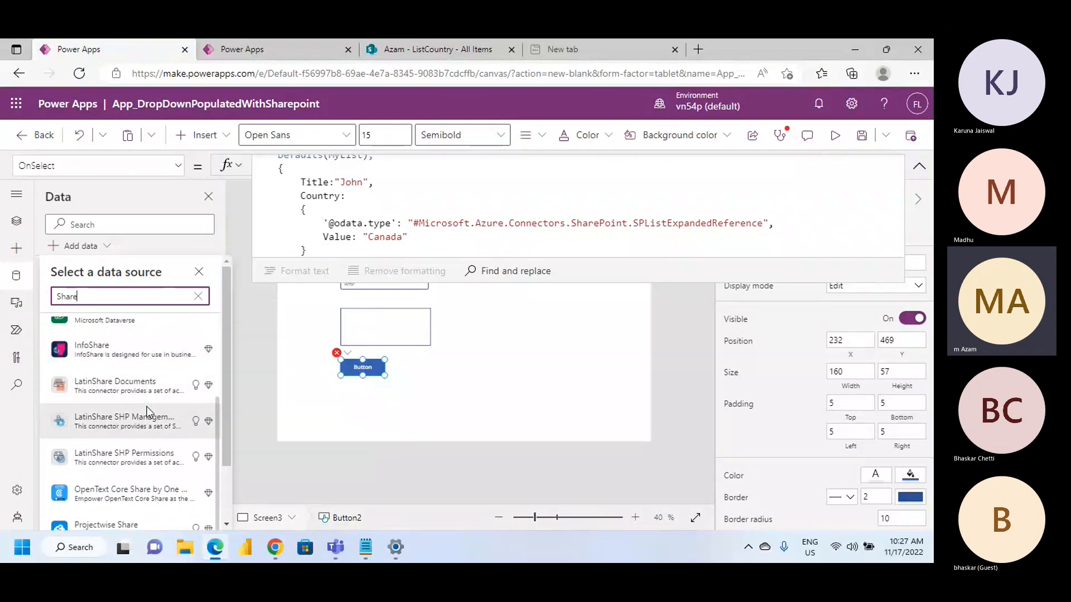
pyautogui.scroll(1, 139, 471)
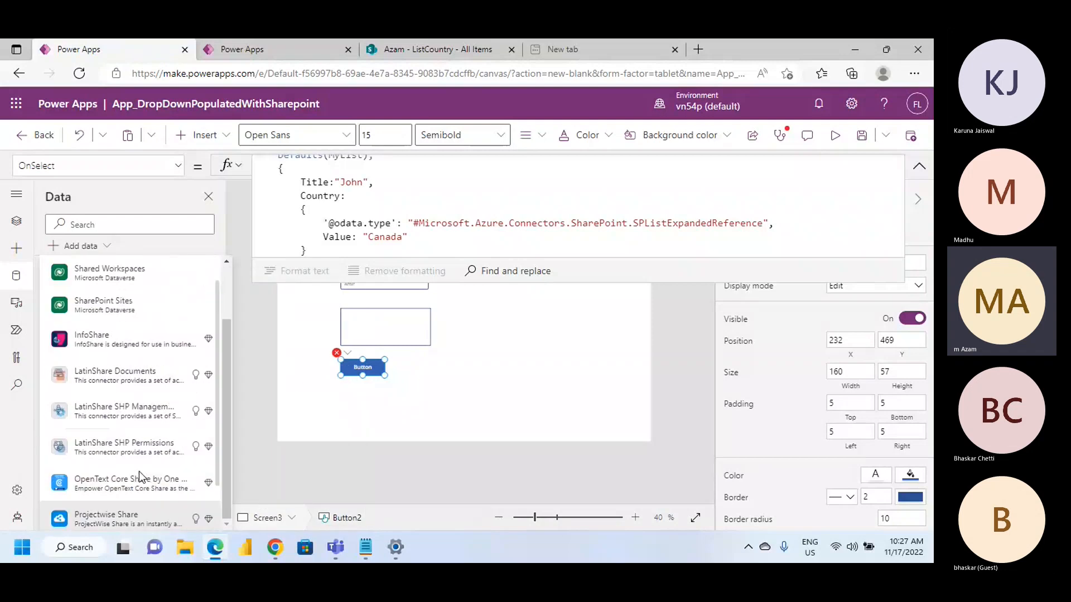
pyautogui.scroll(1, 145, 373)
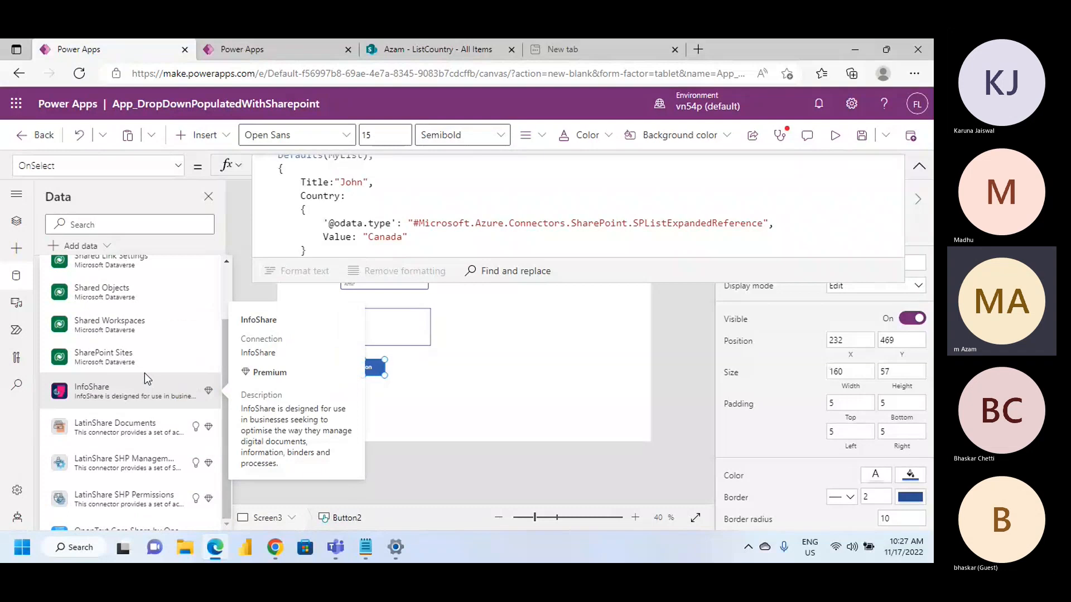
pyautogui.scroll(-1, 138, 380)
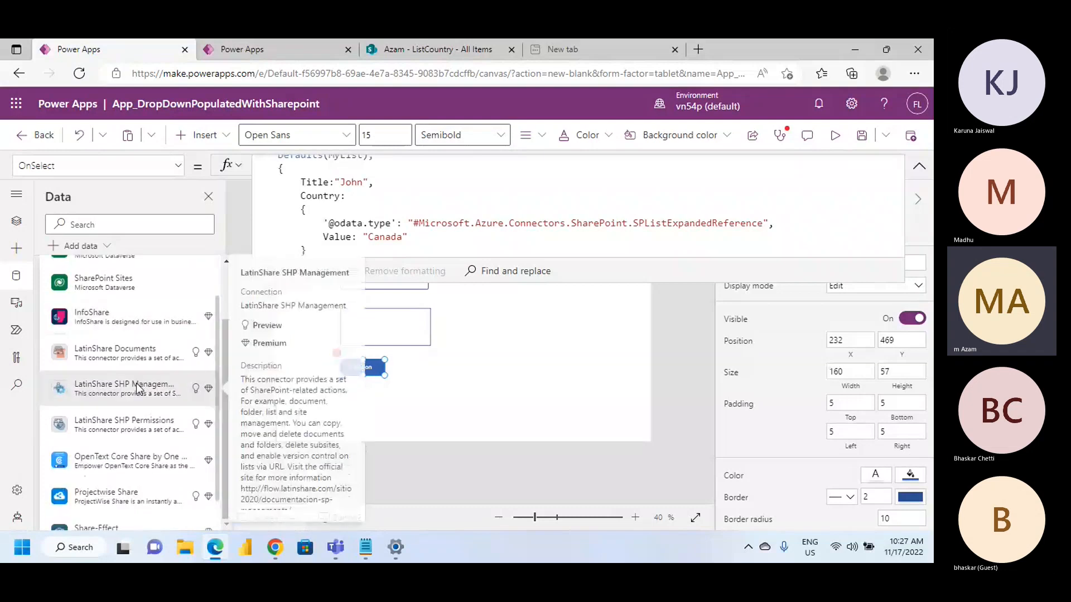
pyautogui.scroll(-1, 121, 440)
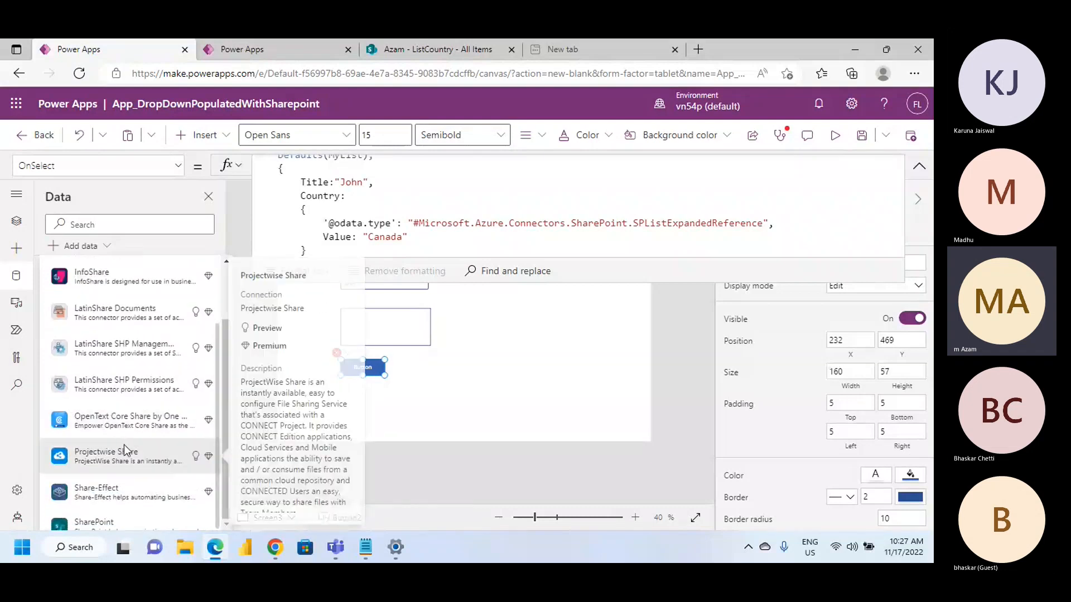
pyautogui.click(105, 526)
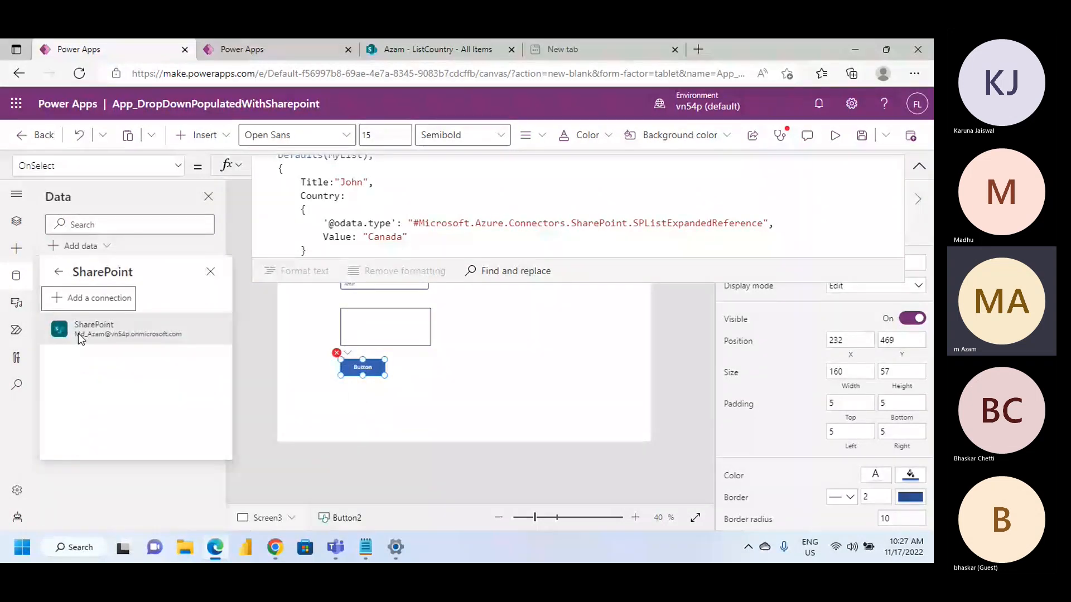
# Use the existing SharePoint connection to connect the team site's ListCountry list to the app
pyautogui.click(81, 334)
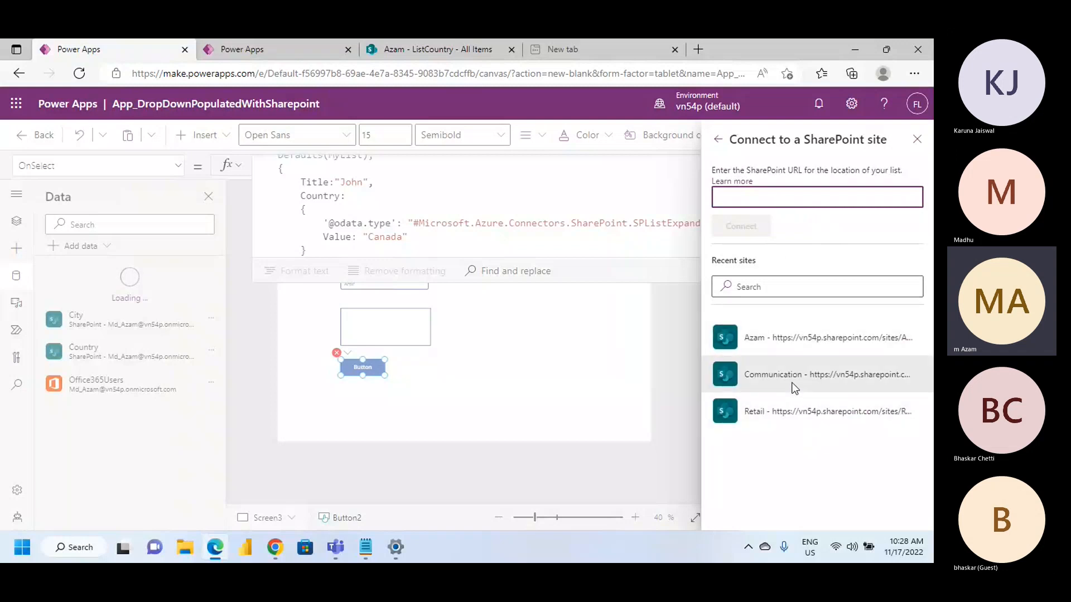
pyautogui.click(774, 375)
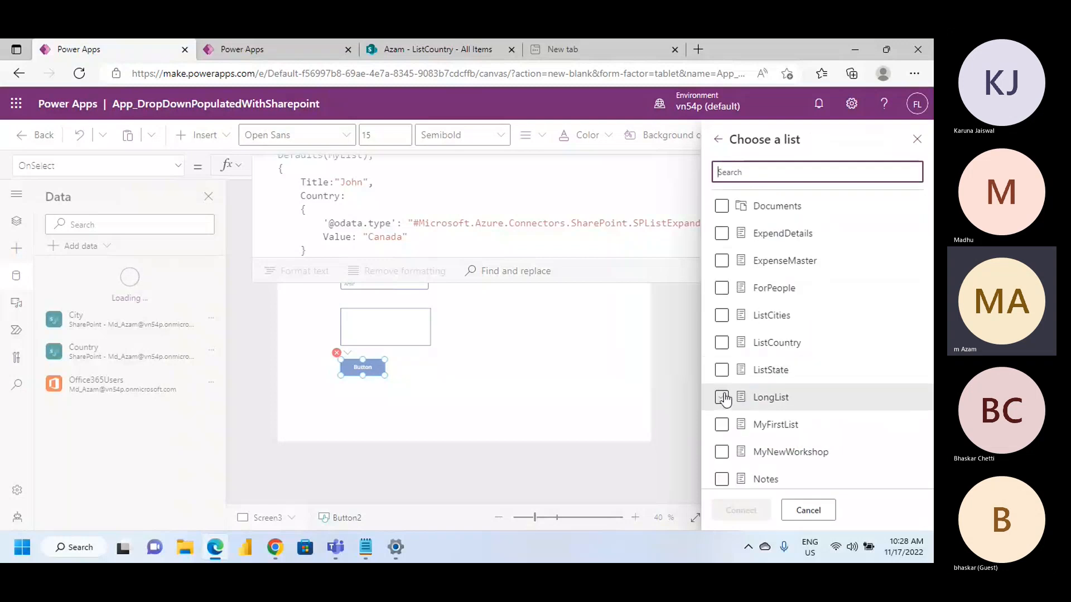
pyautogui.click(722, 342)
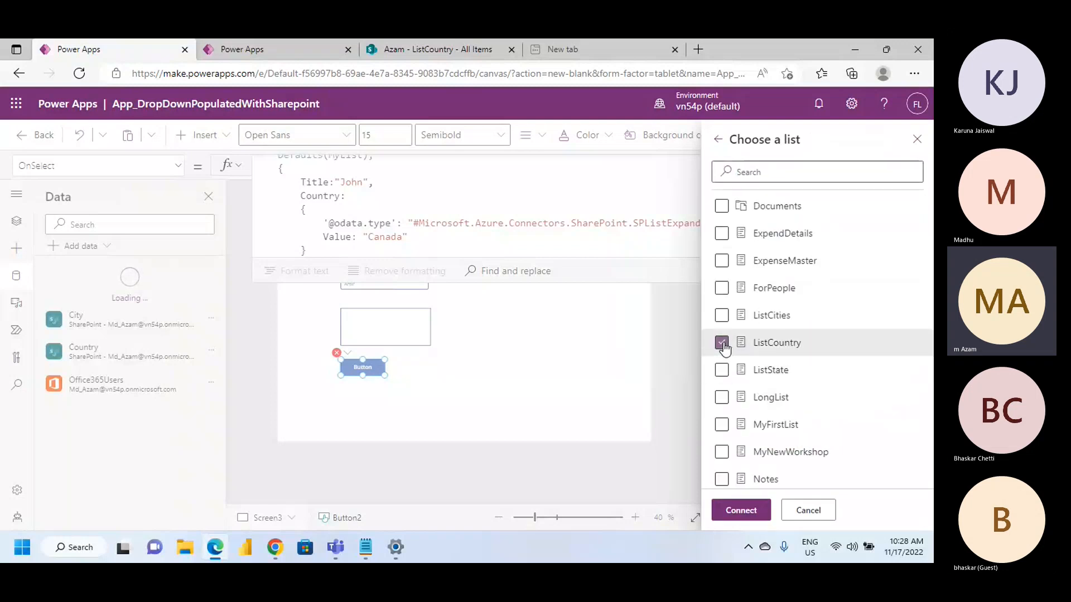
pyautogui.click(741, 510)
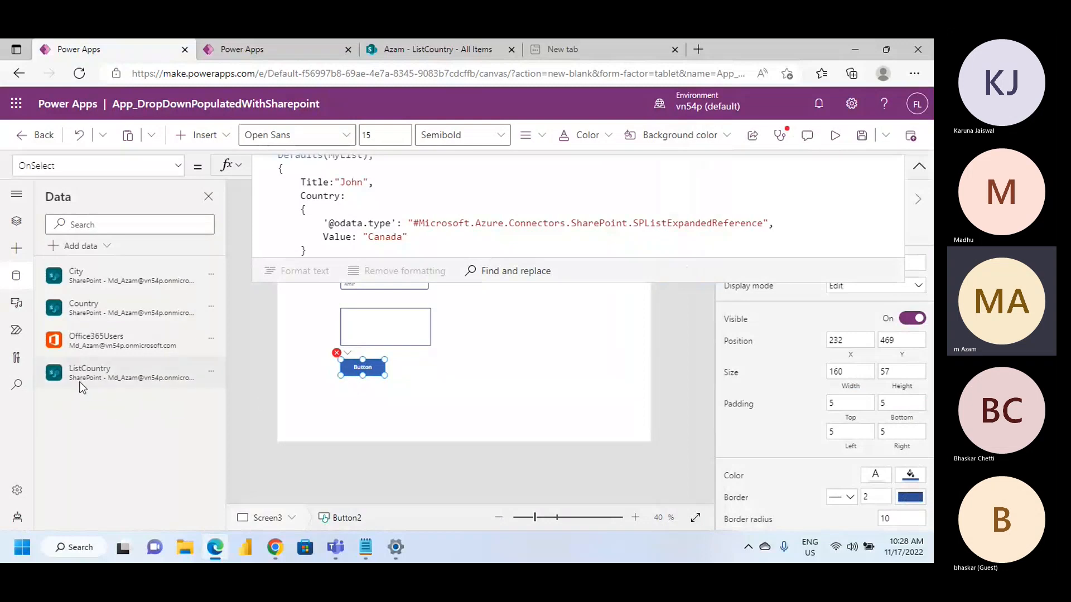
# Replace MyList with ListCountry in the button's Patch formula, both as the data source and inside Defaults
pyautogui.scroll(1, 380, 212)
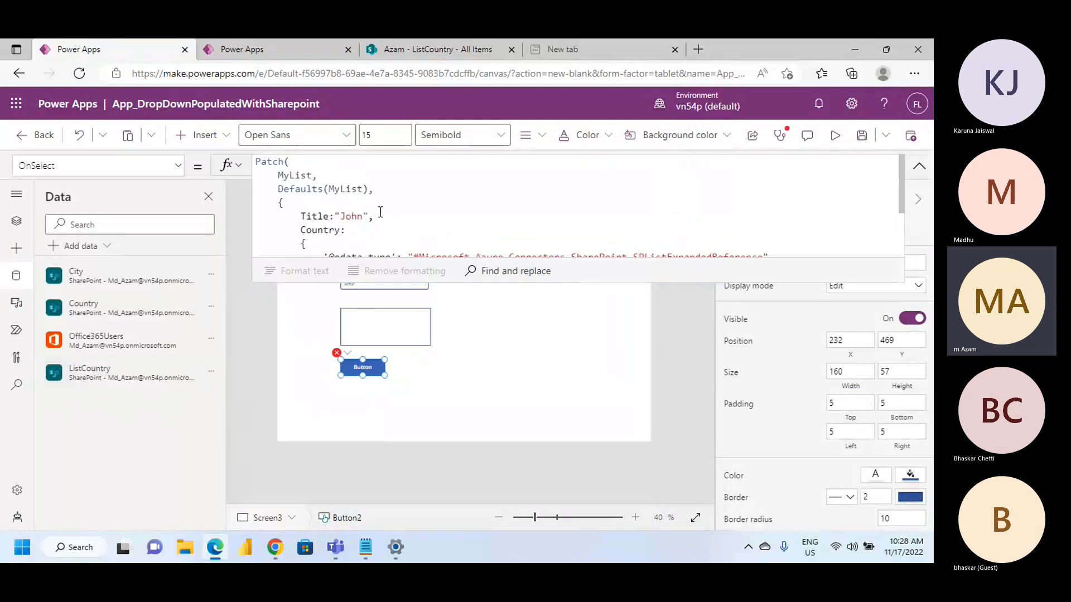
pyautogui.doubleClick(295, 176)
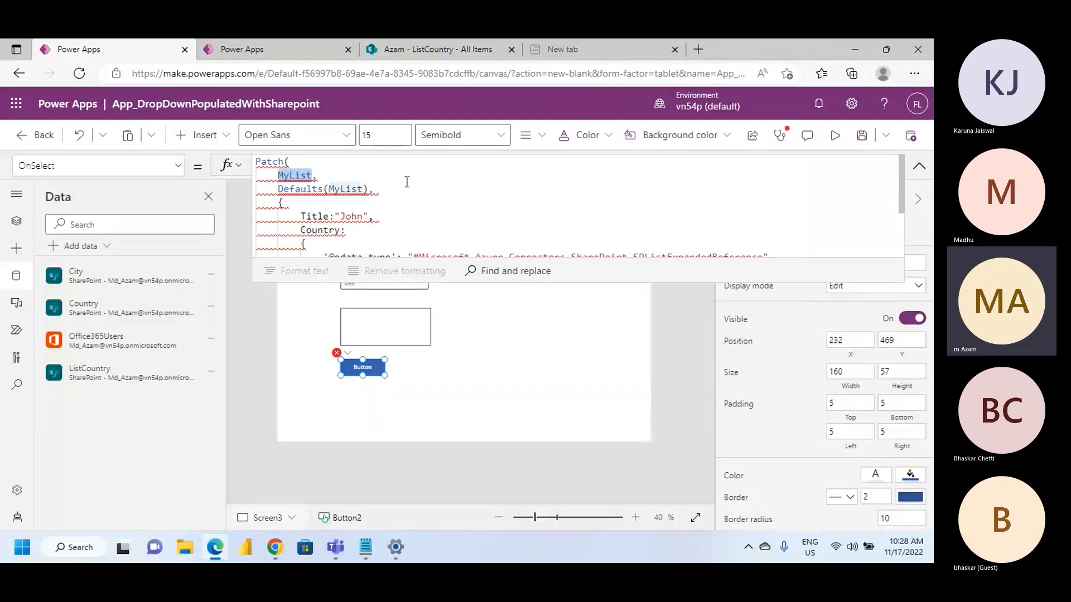
pyautogui.write('List')
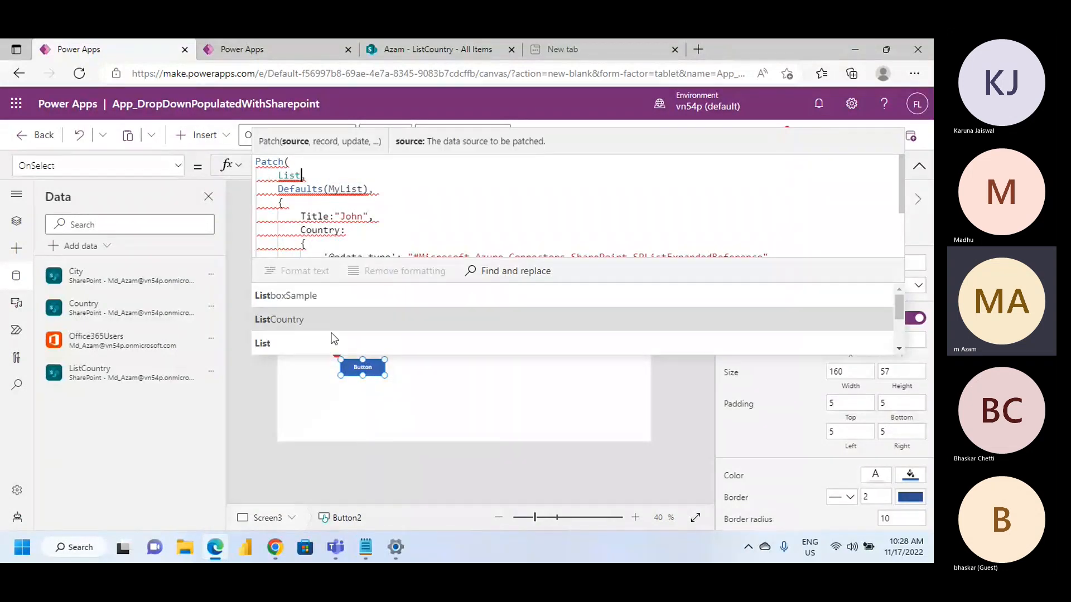
pyautogui.click(325, 328)
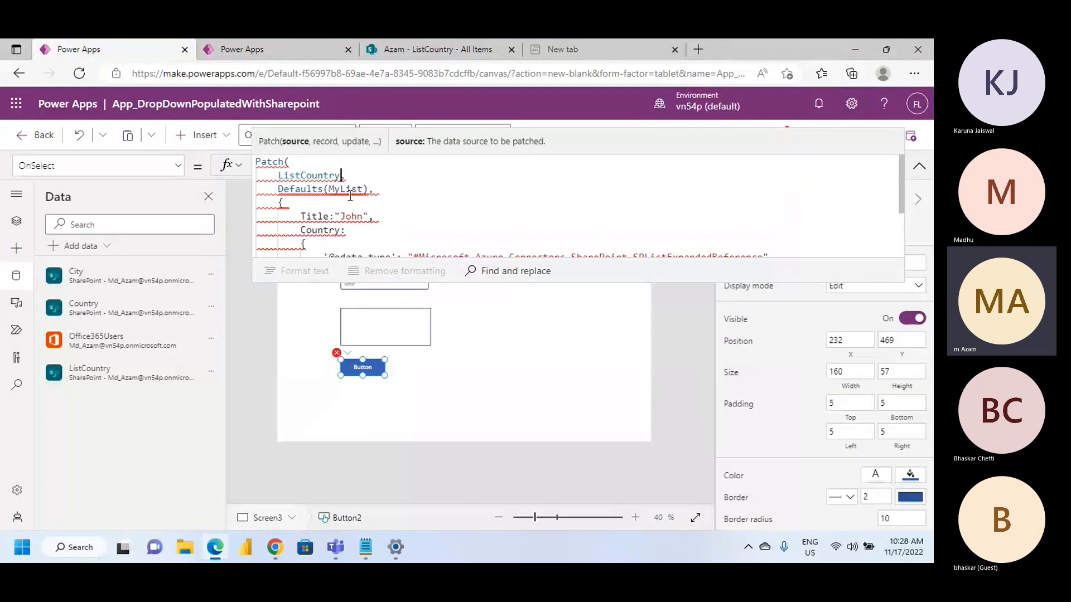
pyautogui.moveTo(341, 177); pyautogui.dragTo(279, 176)
pyautogui.hotkey('ctrl', 'c')
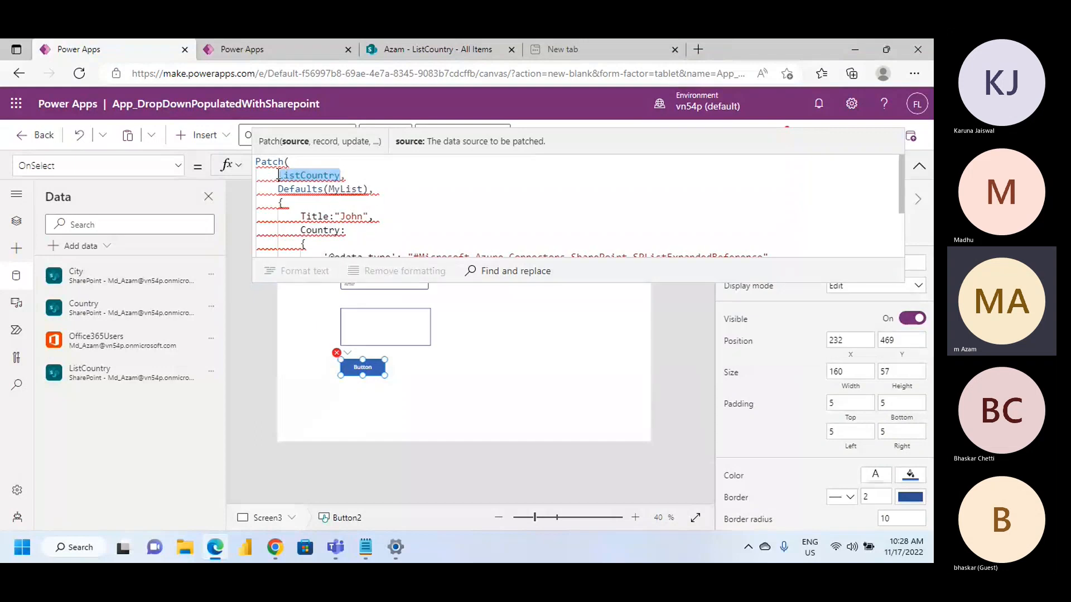
pyautogui.doubleClick(351, 190)
pyautogui.hotkey('ctrl', 'v')
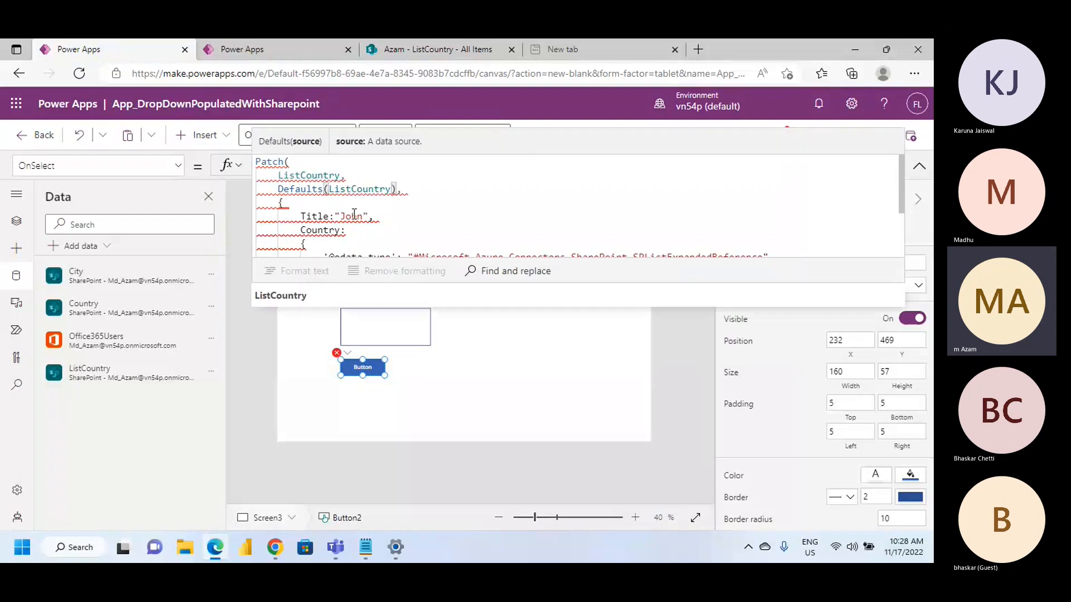
# Examine the Patch formula's record fields and closing brackets, and enlarge the formula editor to fit the whole formula
pyautogui.scroll(-1, 380, 222)
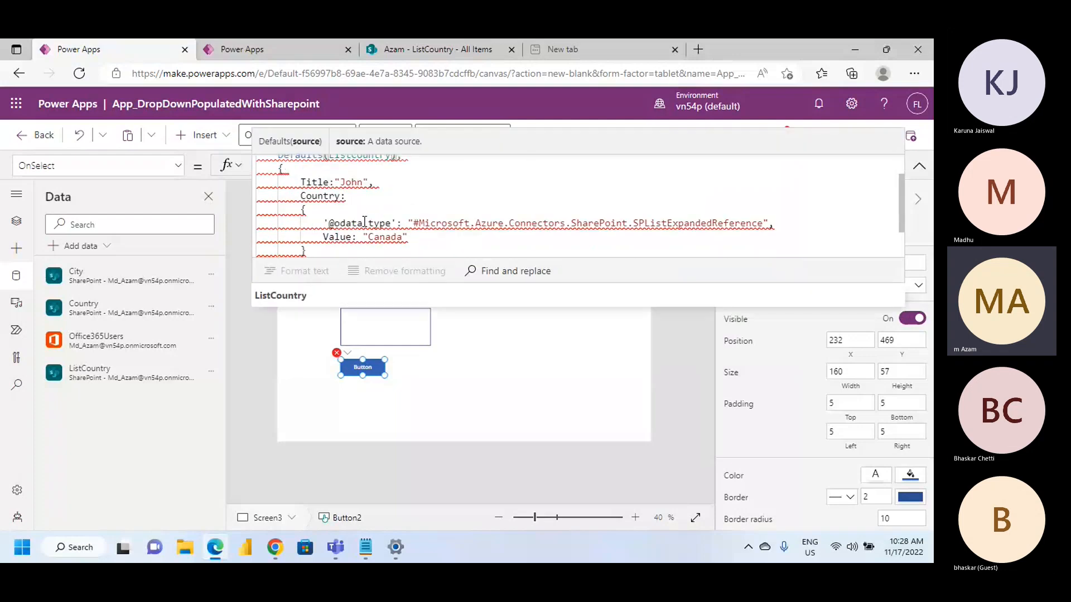
pyautogui.scroll(1, 381, 202)
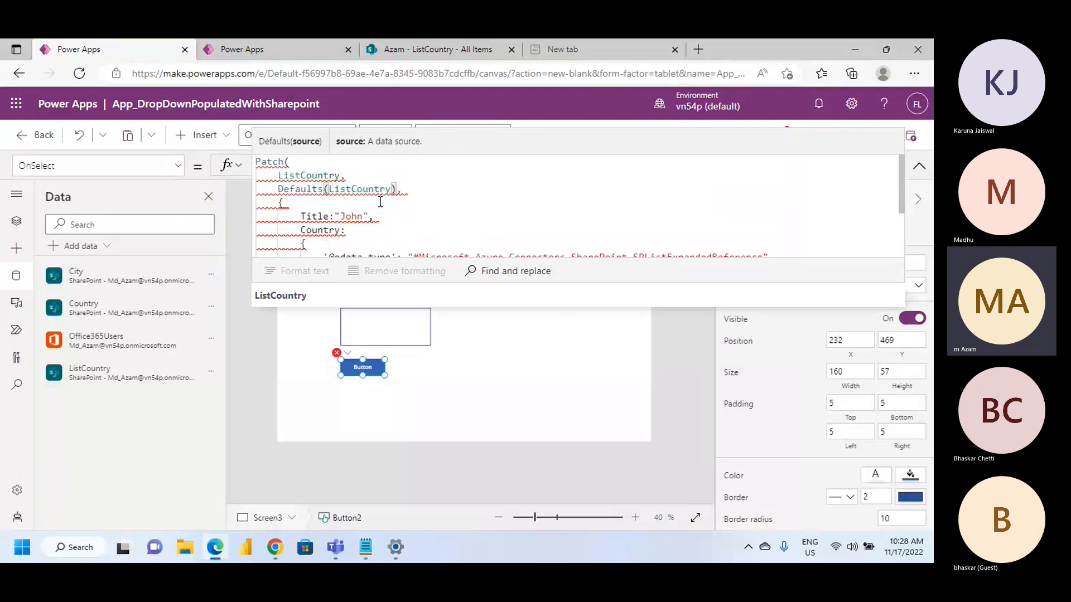
pyautogui.scroll(-2, 380, 202)
pyautogui.click(327, 230)
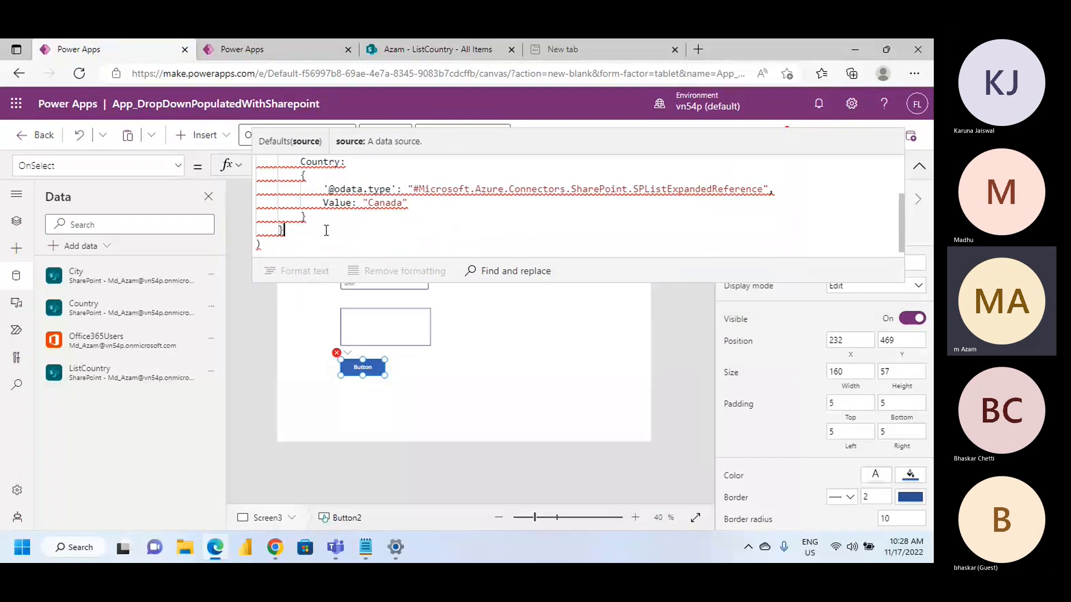
pyautogui.scroll(2, 334, 230)
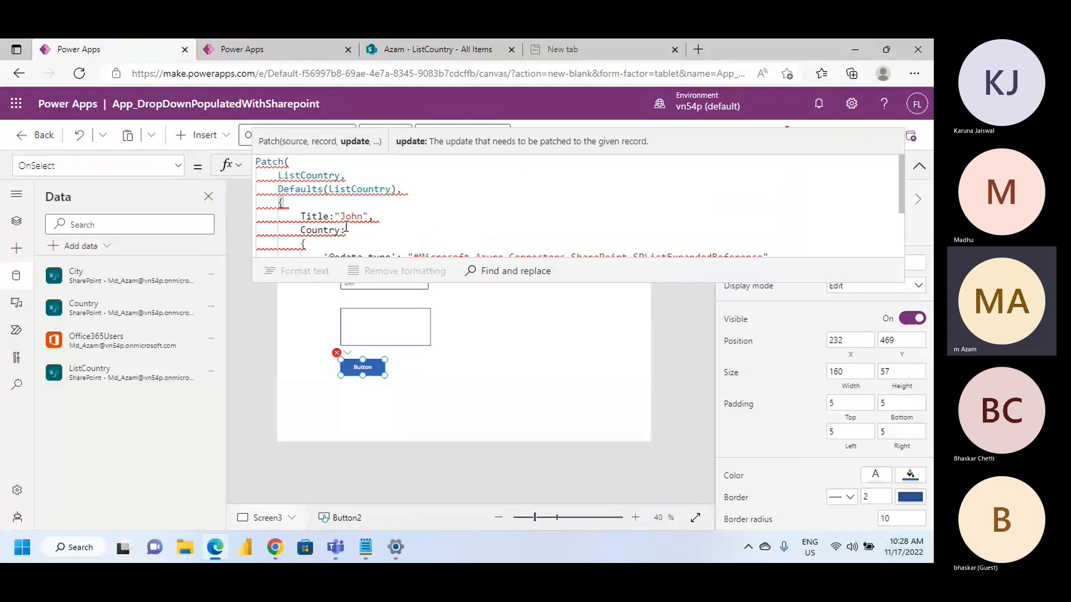
pyautogui.scroll(-2, 346, 227)
pyautogui.scroll(1, 347, 227)
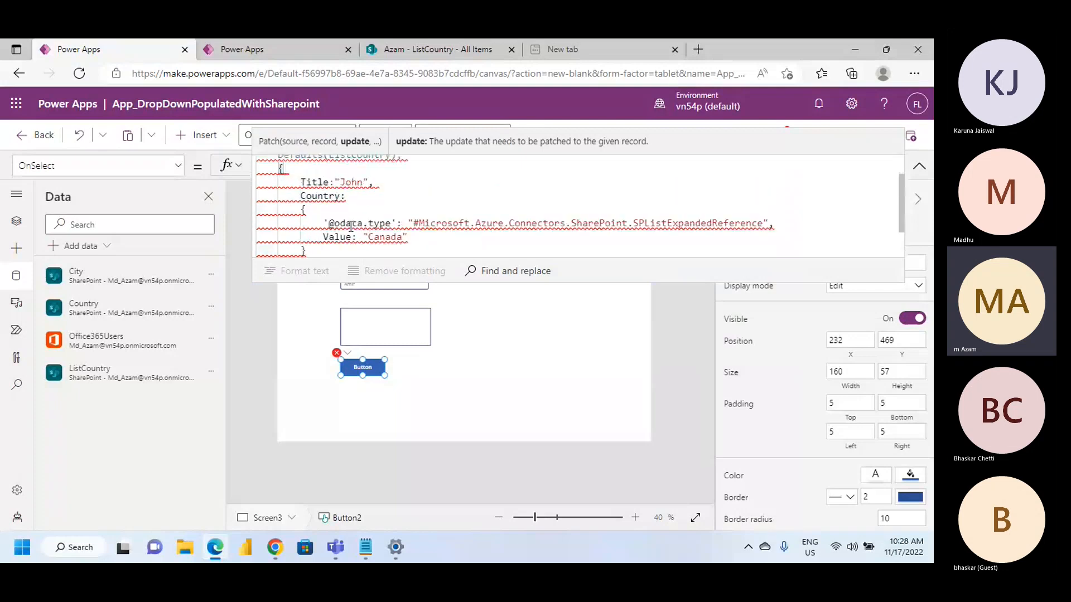
pyautogui.scroll(-1, 349, 227)
pyautogui.scroll(2, 376, 218)
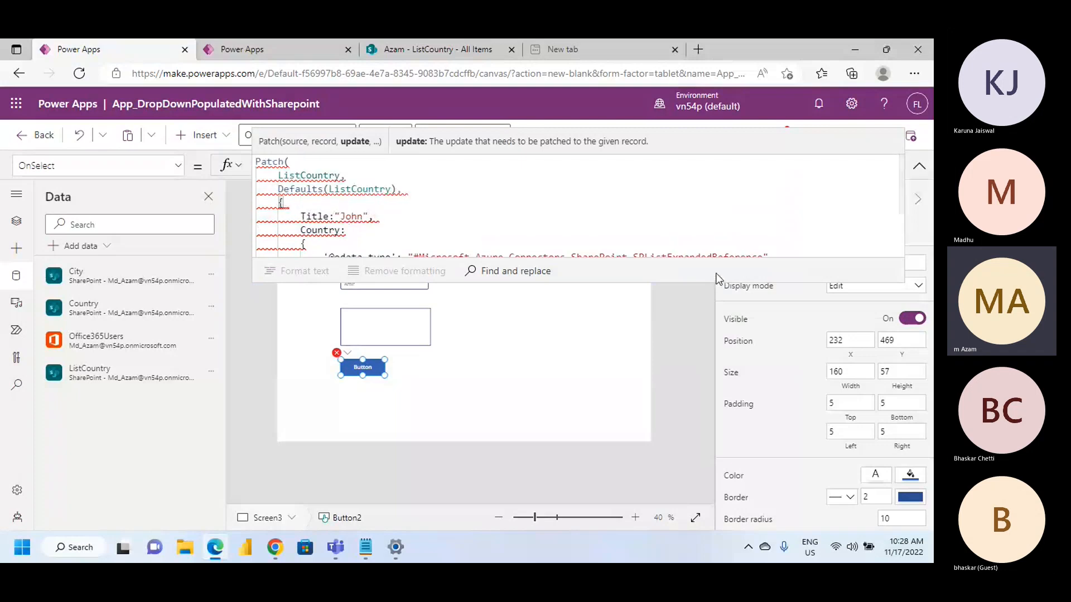
pyautogui.moveTo(642, 280); pyautogui.dragTo(646, 385)
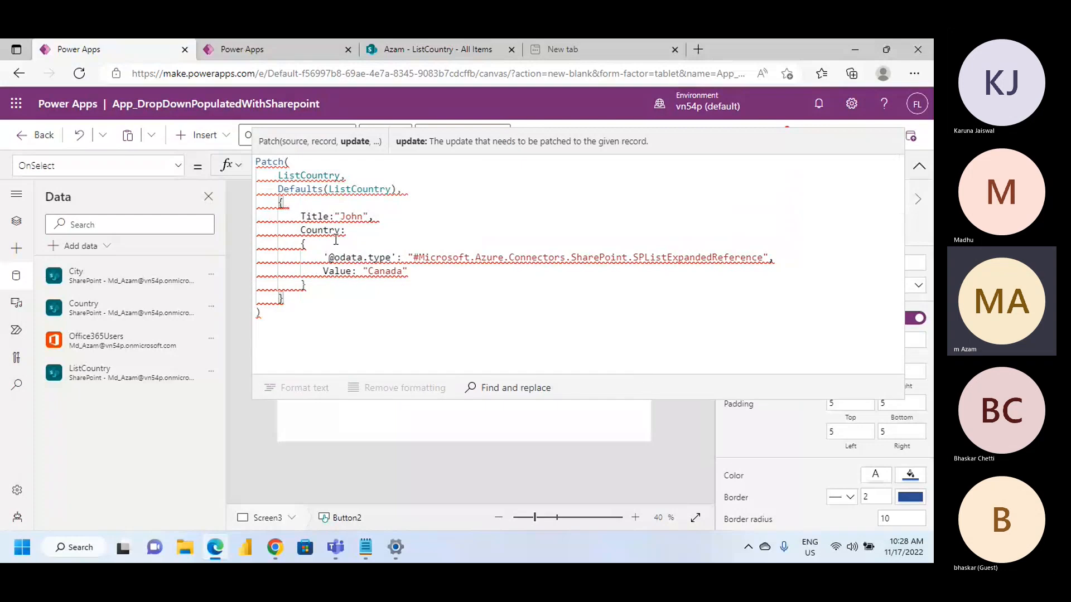
# Check the ListCountry columns in SharePoint, and return to the Patch formula to select its Title field name
pyautogui.click(413, 39)
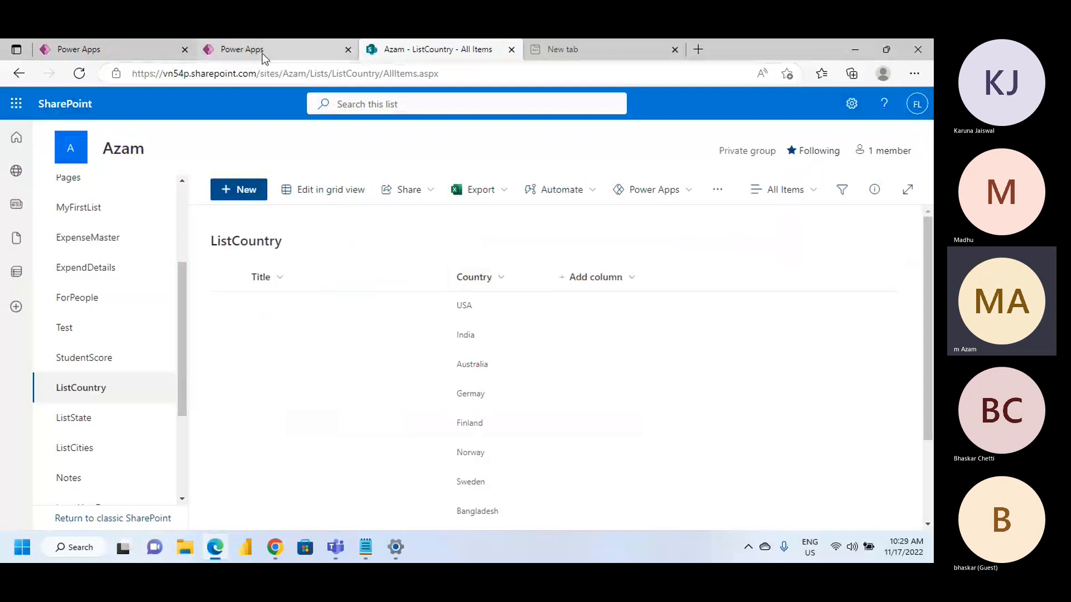
pyautogui.click(262, 53)
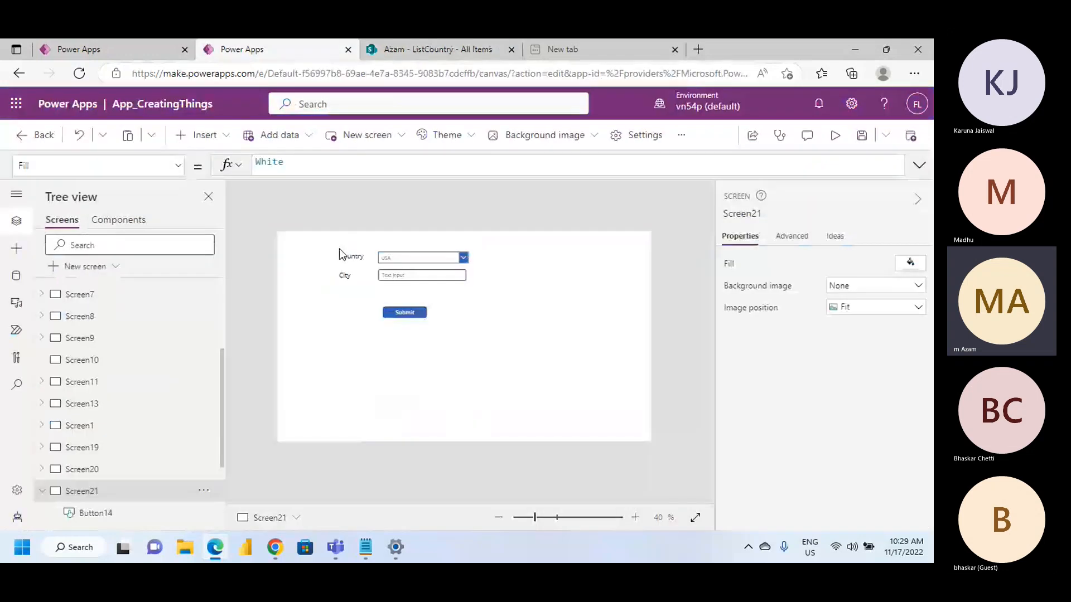
pyautogui.click(78, 49)
pyautogui.doubleClick(318, 216)
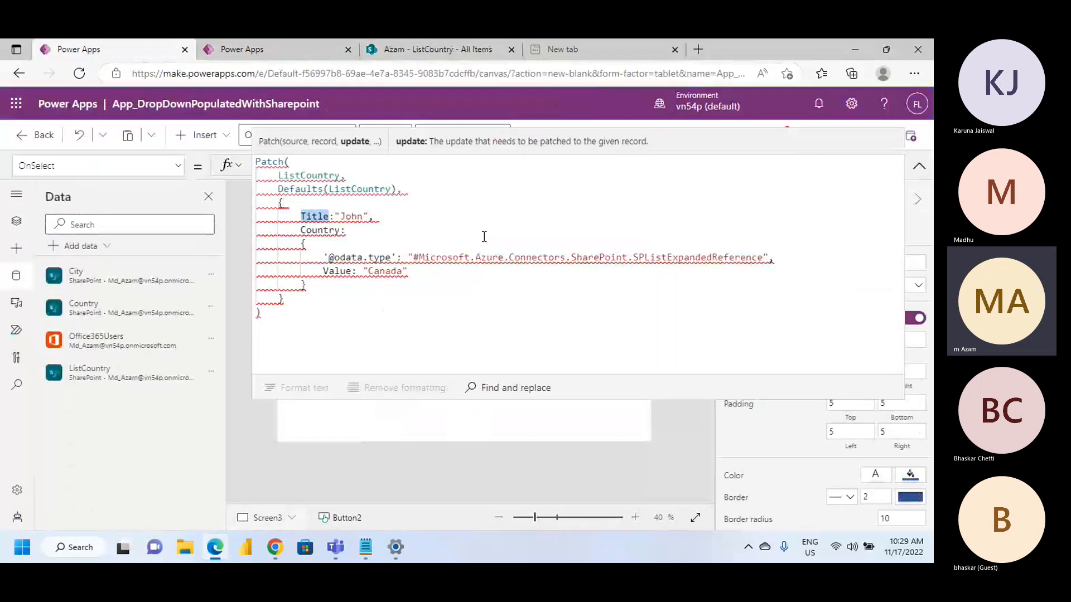
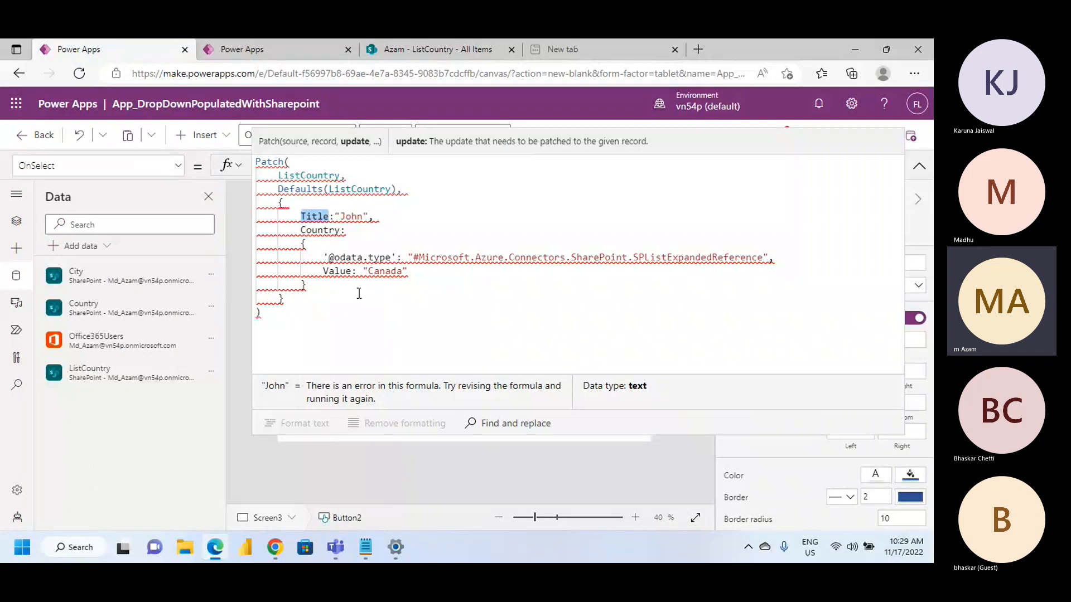
# Try adding a comma after the "Canada" value in the Patch formula's Country record
pyautogui.click(412, 273)
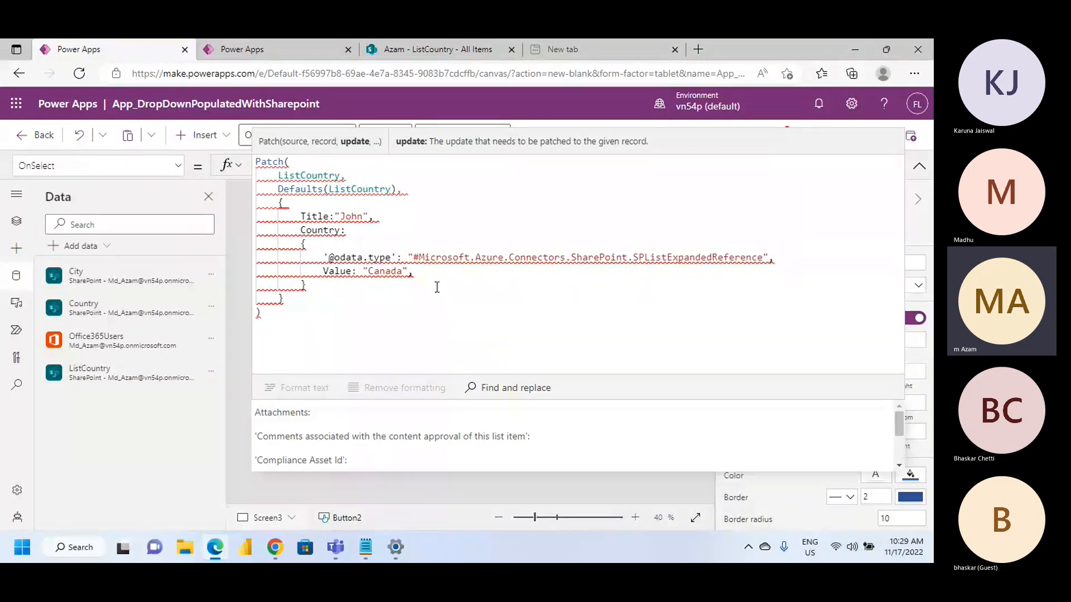
pyautogui.press('BackSpace')
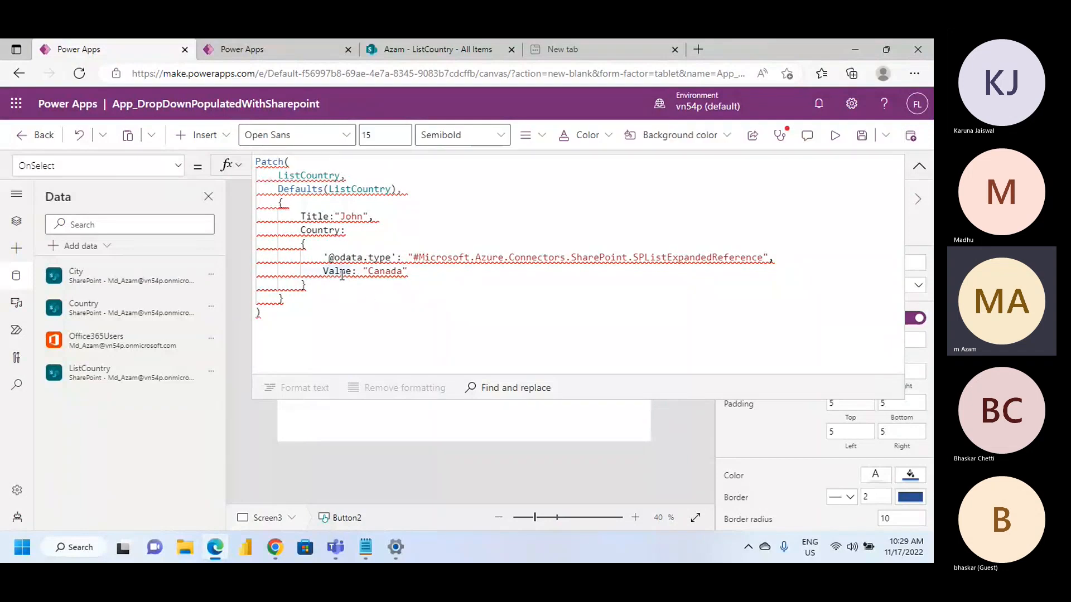
pyautogui.click(416, 284)
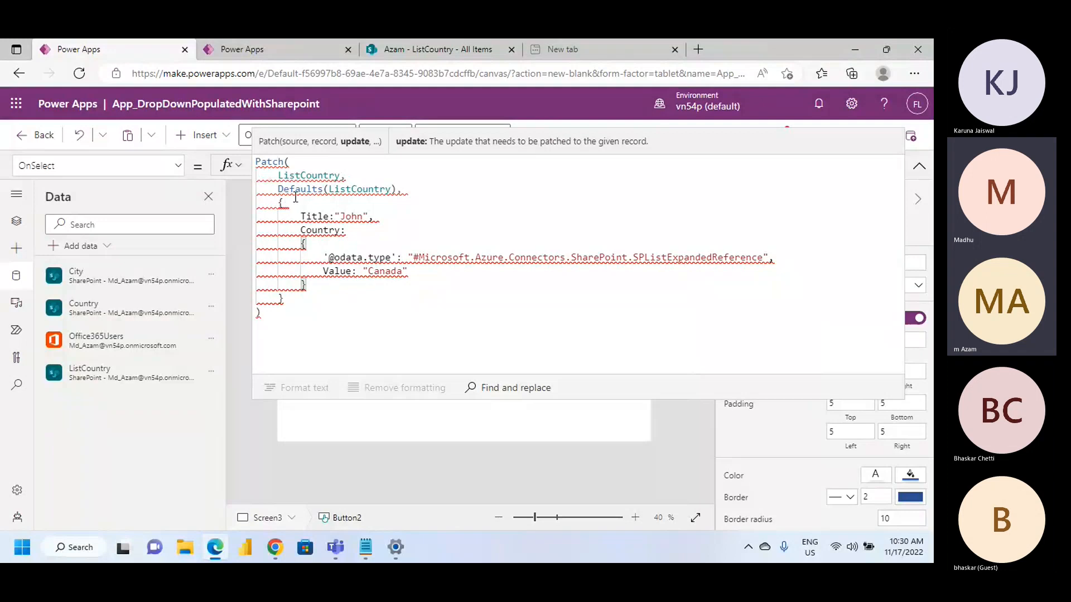
# Compare the Patch formula's Country field name with the Country column of the ListCountry list in SharePoint, and return to the formula
pyautogui.doubleClick(329, 230)
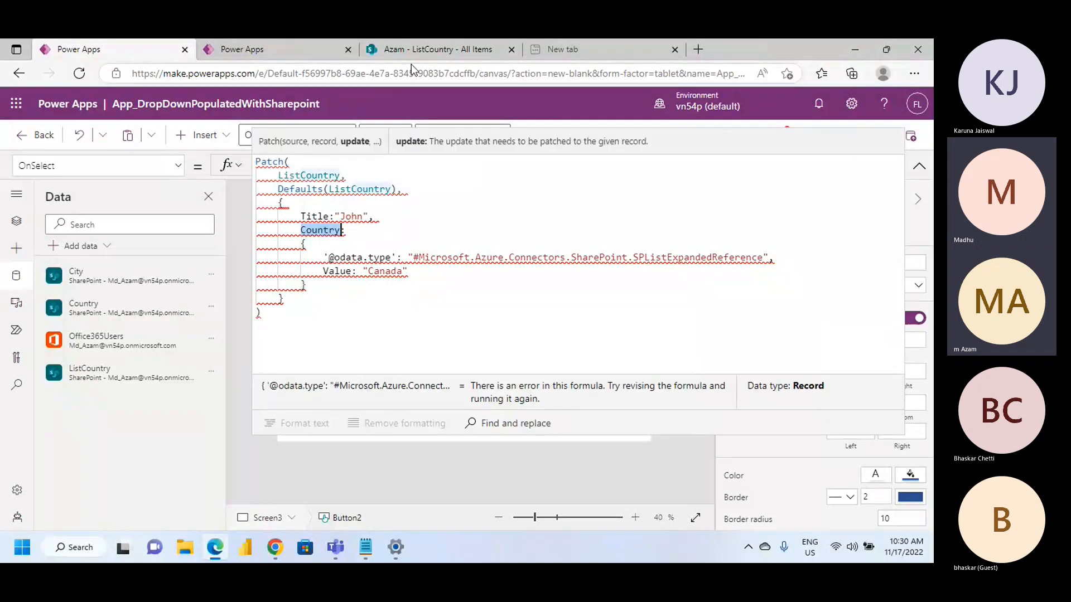
pyautogui.click(417, 46)
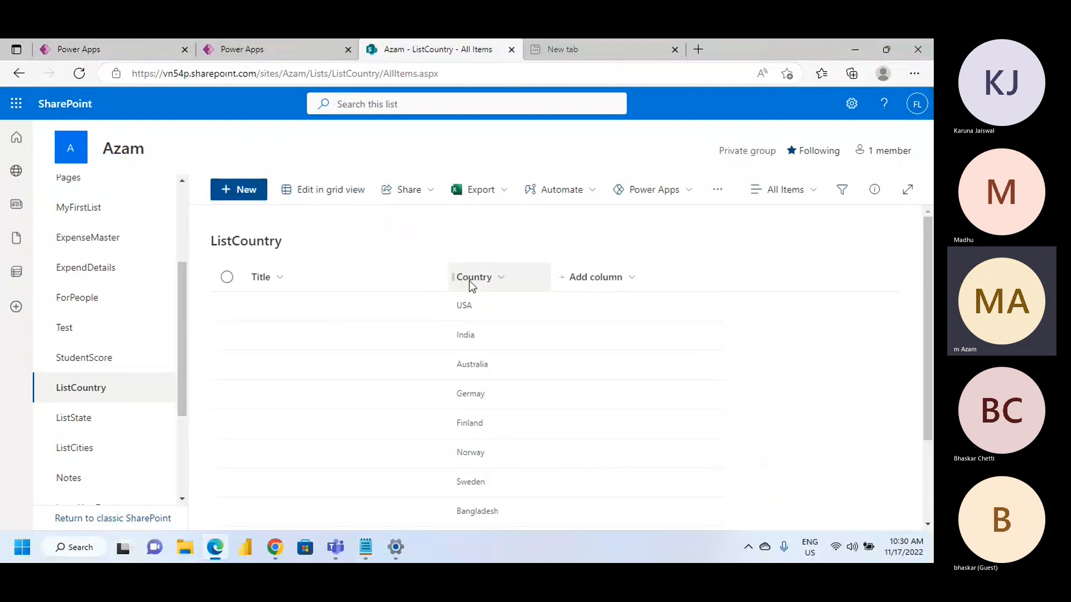
pyautogui.scroll(-3, 443, 392)
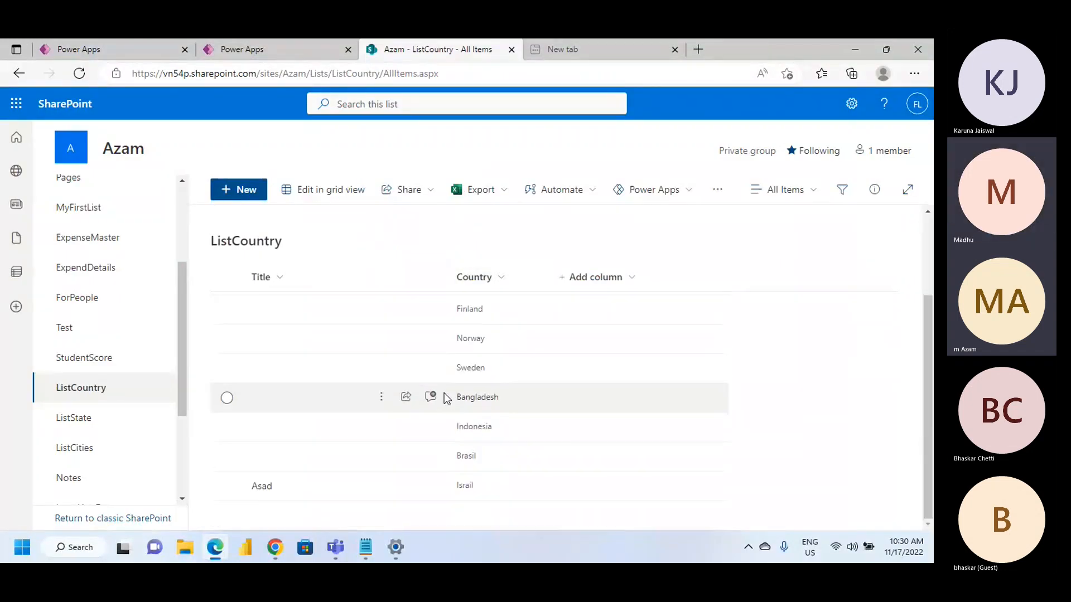
pyautogui.scroll(3, 444, 393)
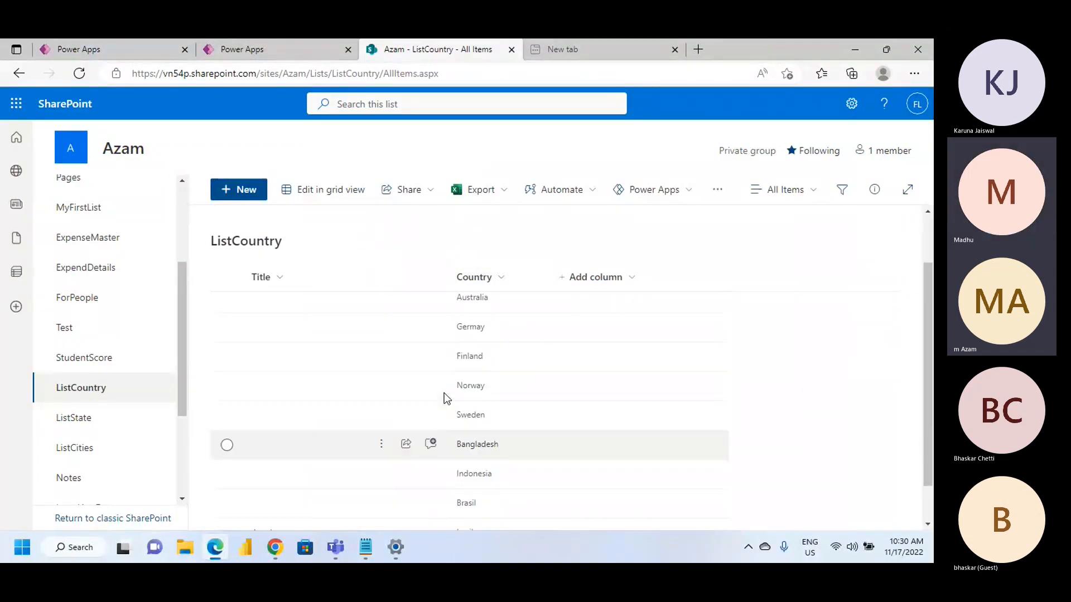
pyautogui.click(238, 49)
pyautogui.click(417, 53)
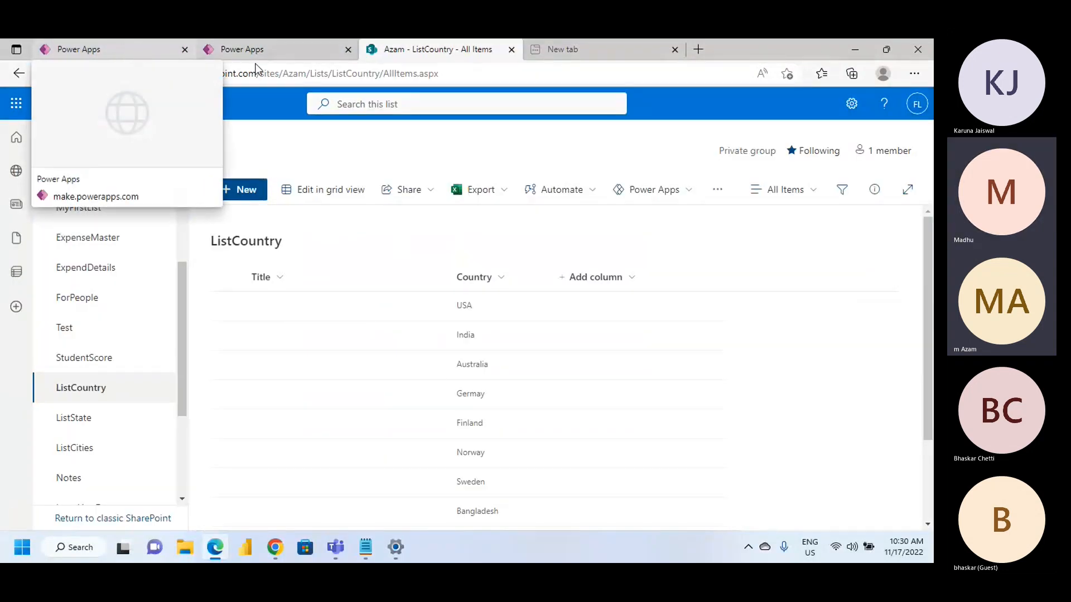
pyautogui.click(130, 47)
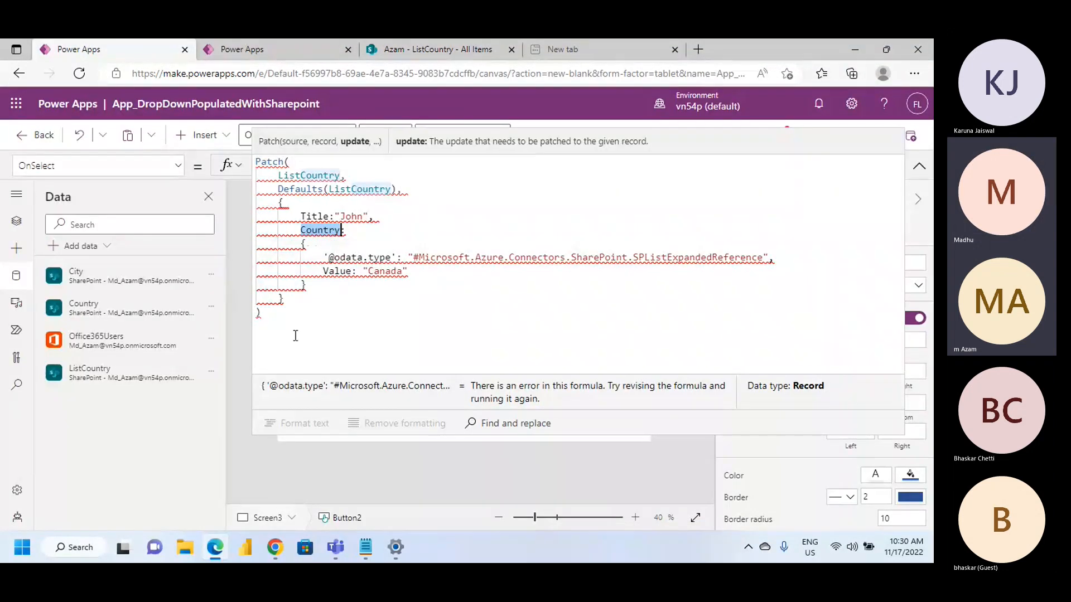
pyautogui.click(391, 272)
pyautogui.click(715, 278)
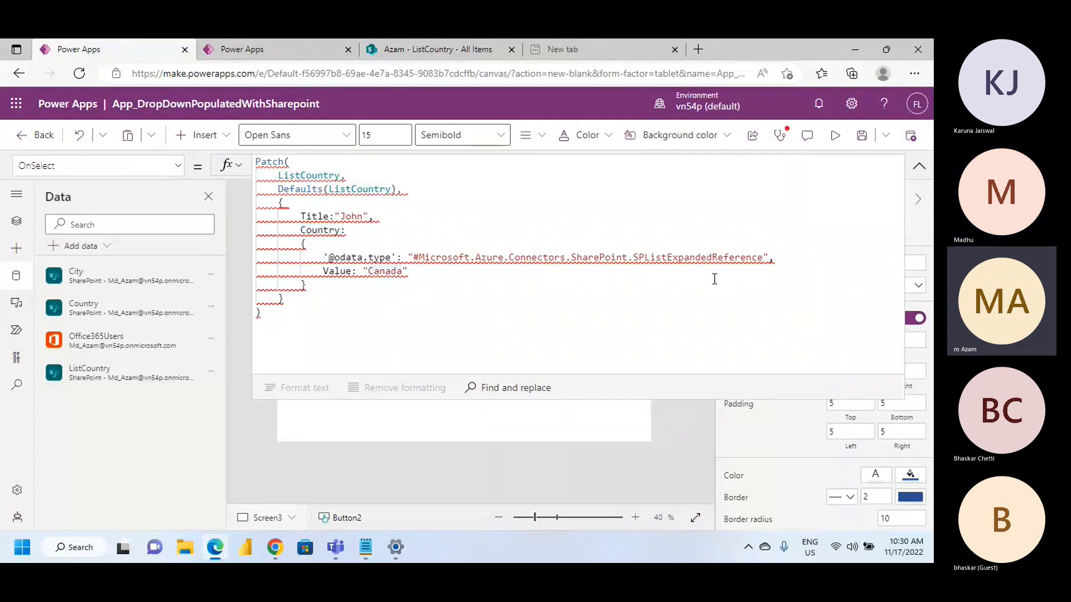
# Examine the Patch formula of the button on the LookUpWithSharepointList screen, focusing on its CountryRef lookup field
pyautogui.click(919, 166)
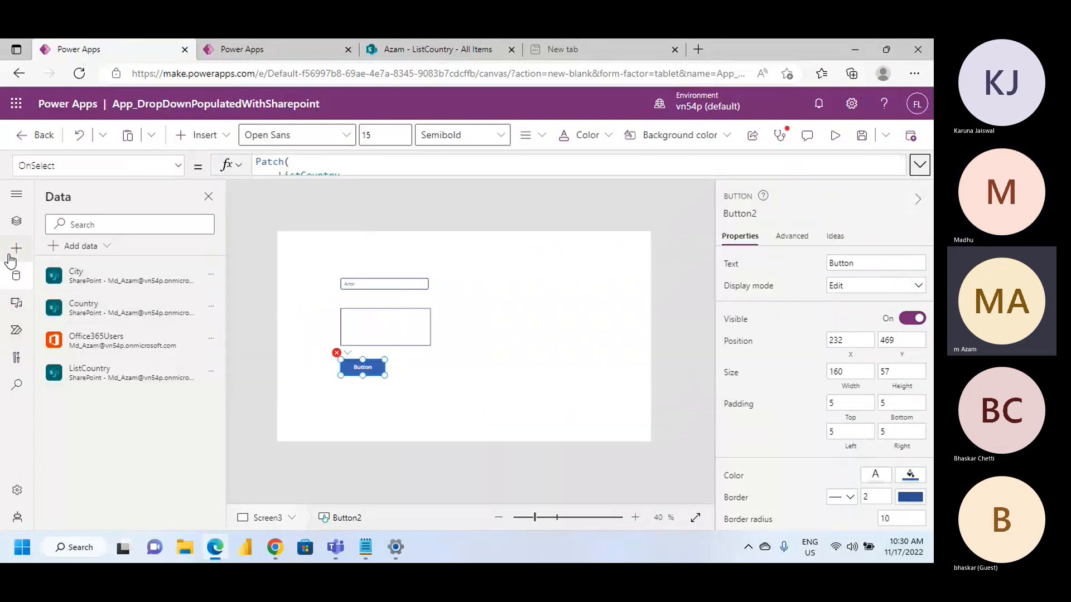
pyautogui.click(17, 221)
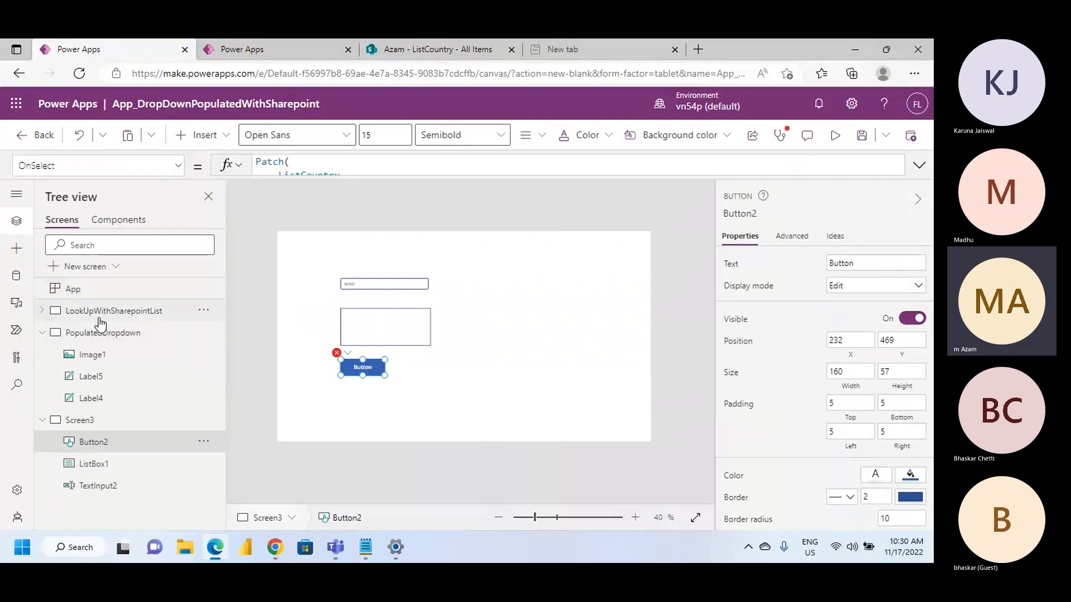
pyautogui.click(222, 316)
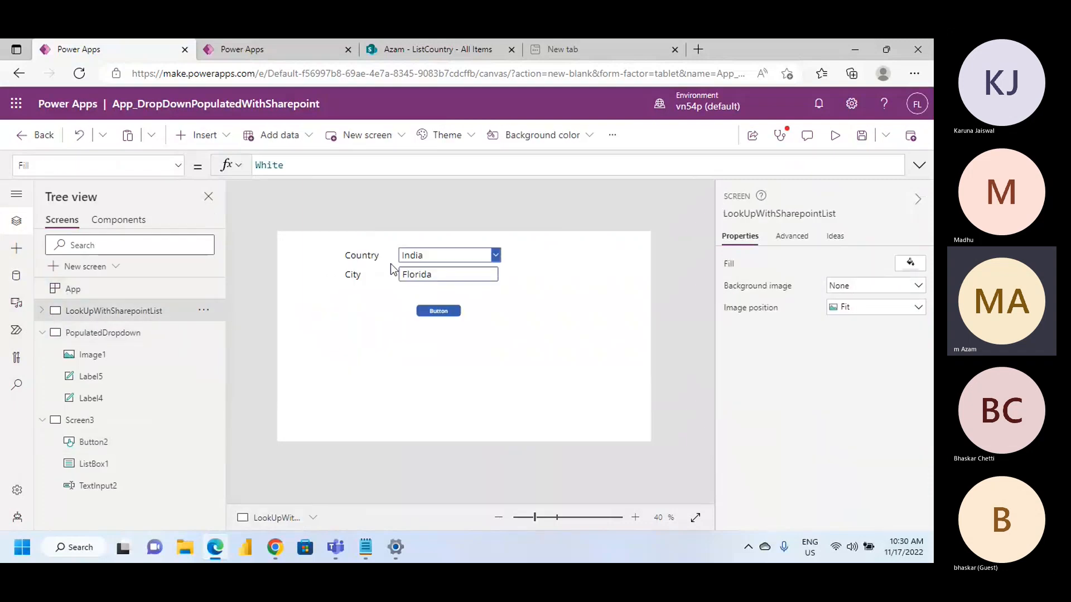
pyautogui.click(455, 313)
pyautogui.click(919, 165)
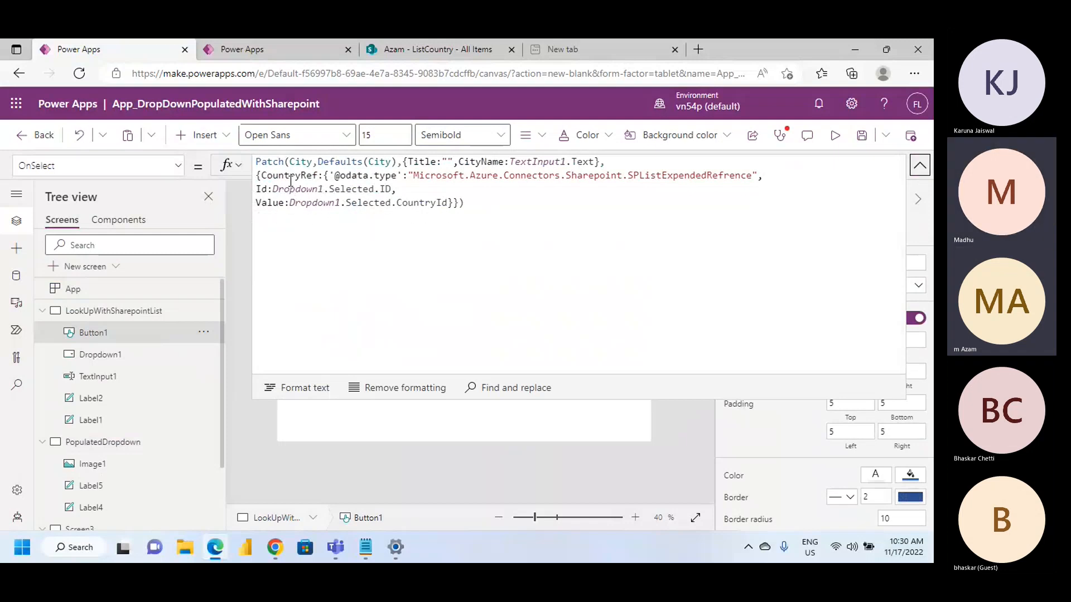
pyautogui.doubleClick(269, 177)
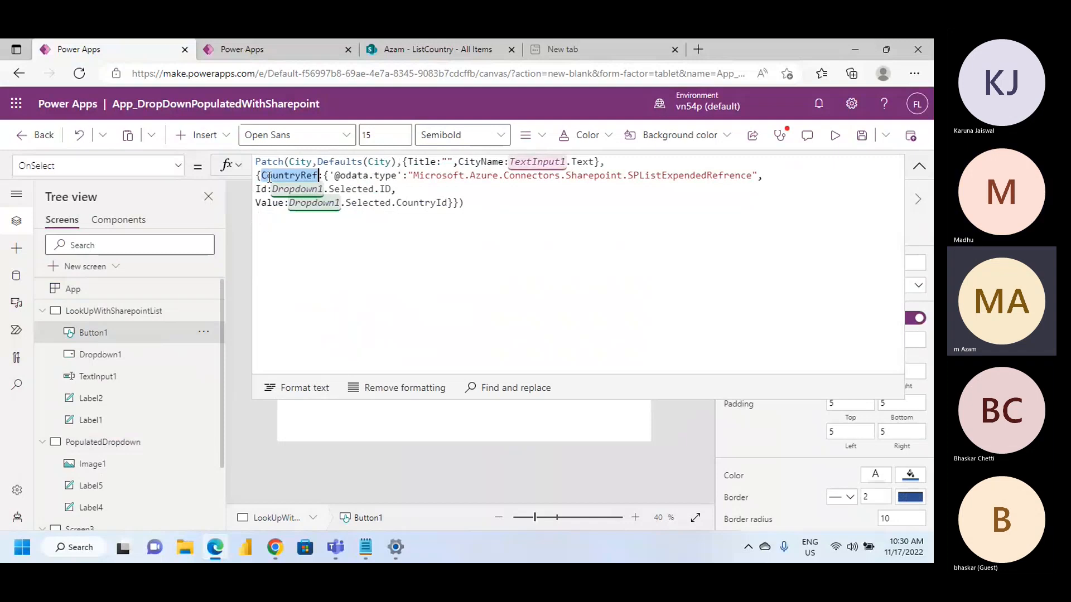
pyautogui.click(364, 228)
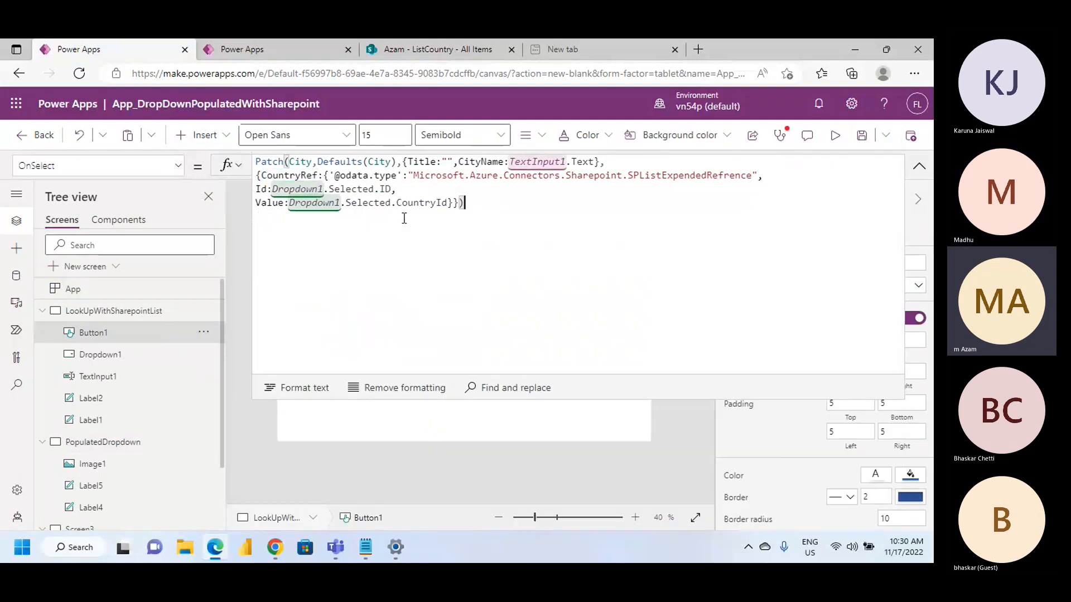
# Review the items and columns of the ListCountry and ListState lists in SharePoint
pyautogui.click(436, 47)
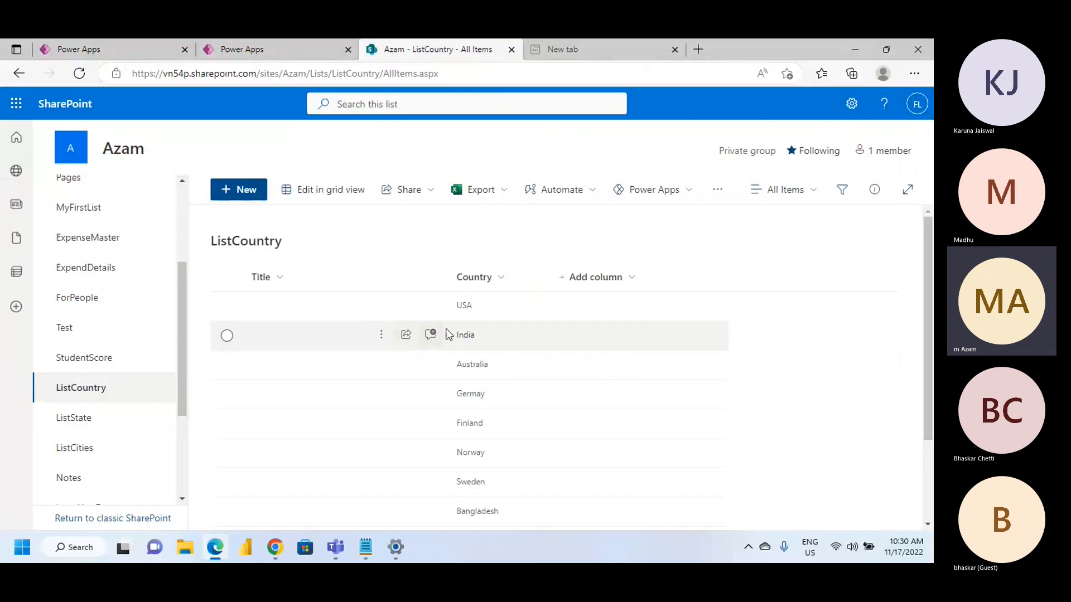
pyautogui.scroll(-2, 463, 436)
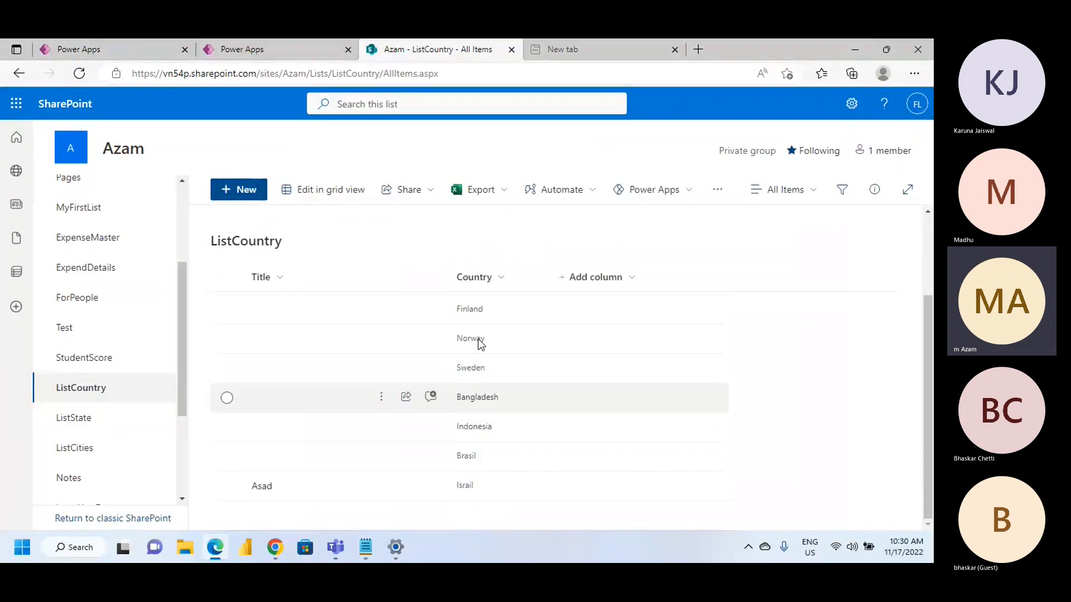
pyautogui.click(84, 421)
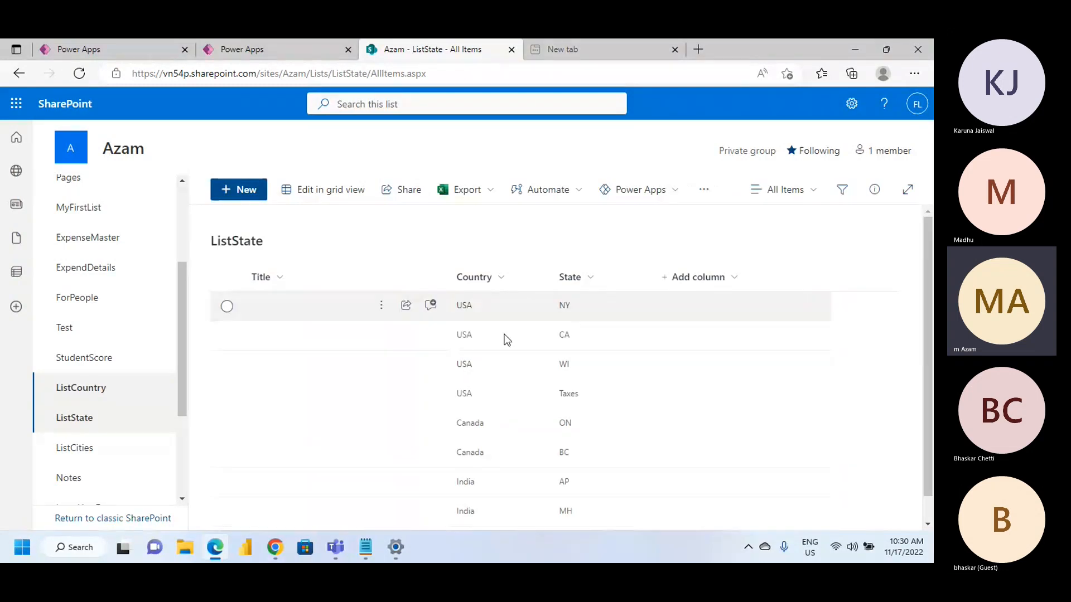
pyautogui.scroll(-1, 477, 465)
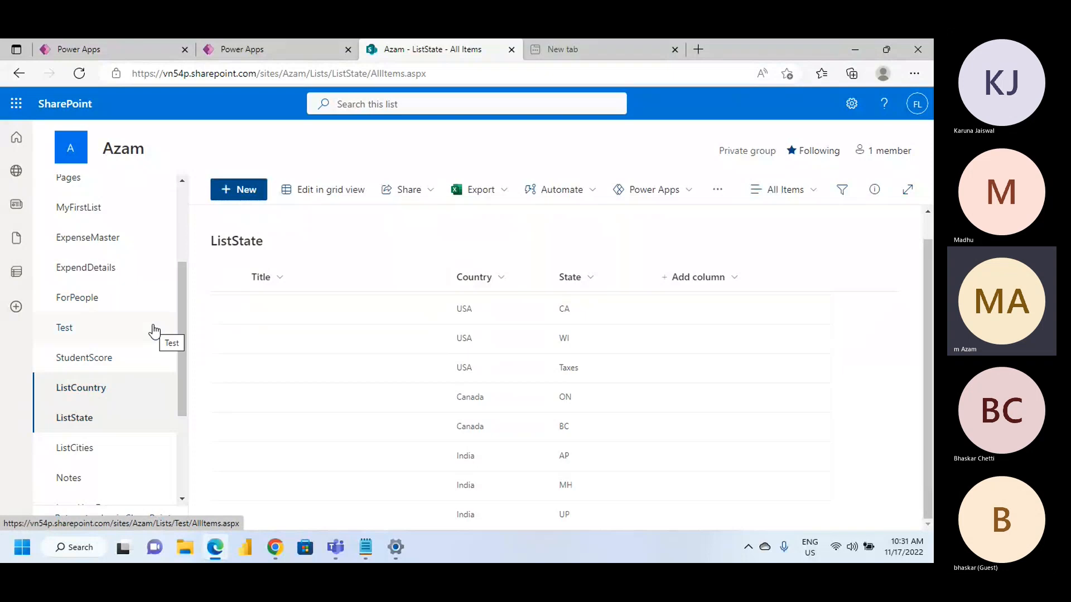
# Look through the controls on Screen21 of the App_CreatingThings app, and collapse that screen in the tree
pyautogui.click(314, 44)
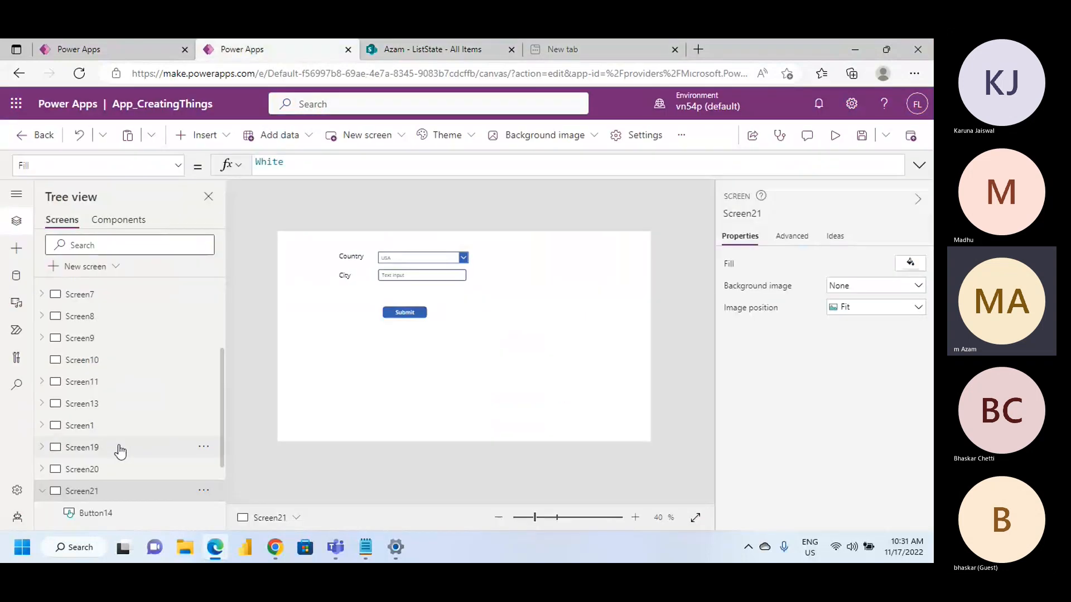
pyautogui.scroll(-2, 123, 479)
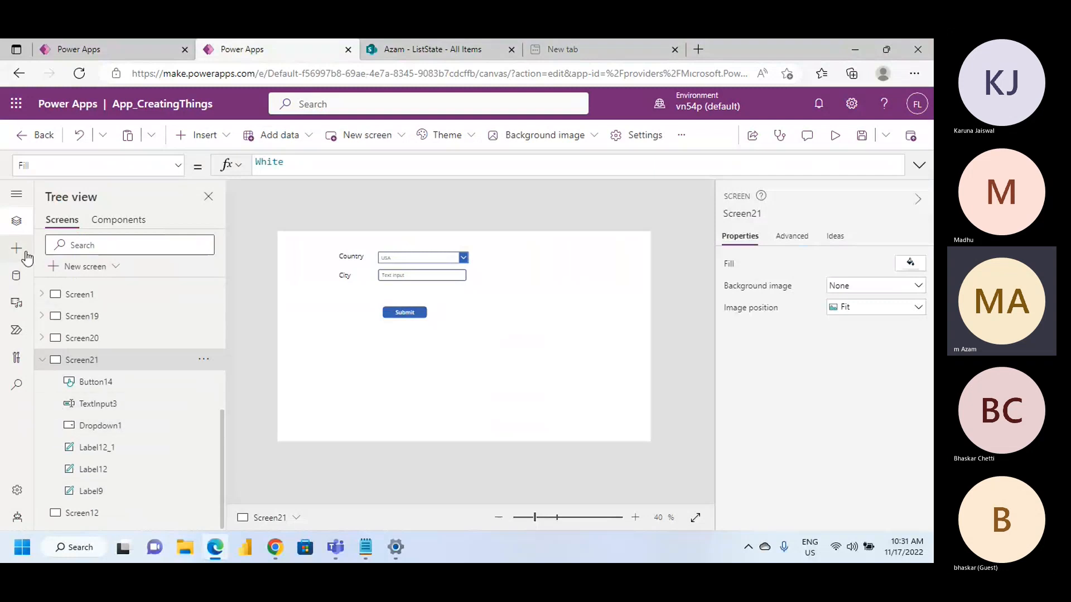
pyautogui.click(96, 44)
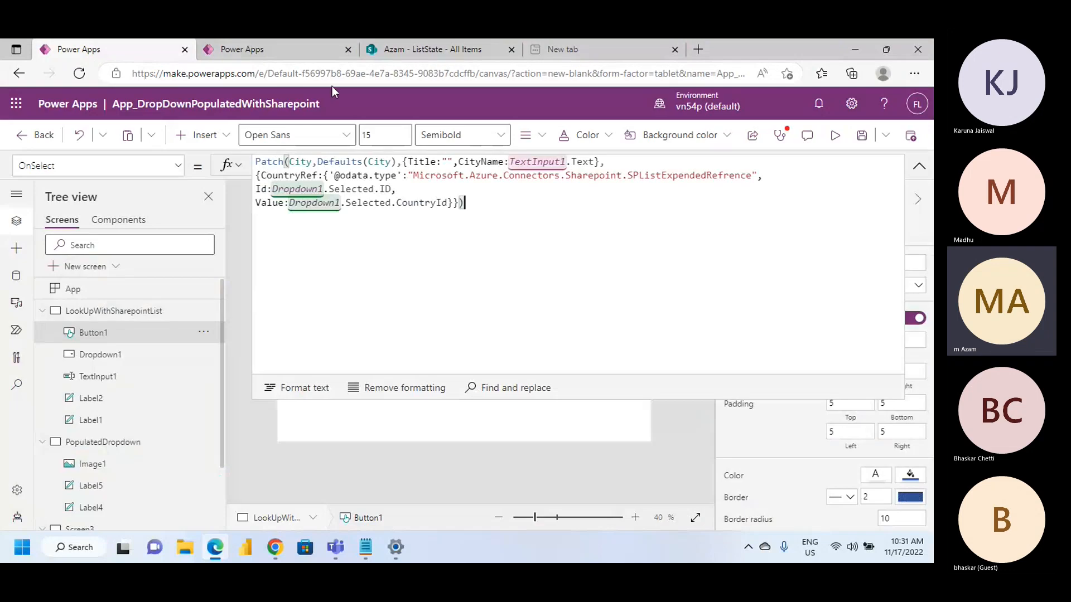
pyautogui.click(278, 42)
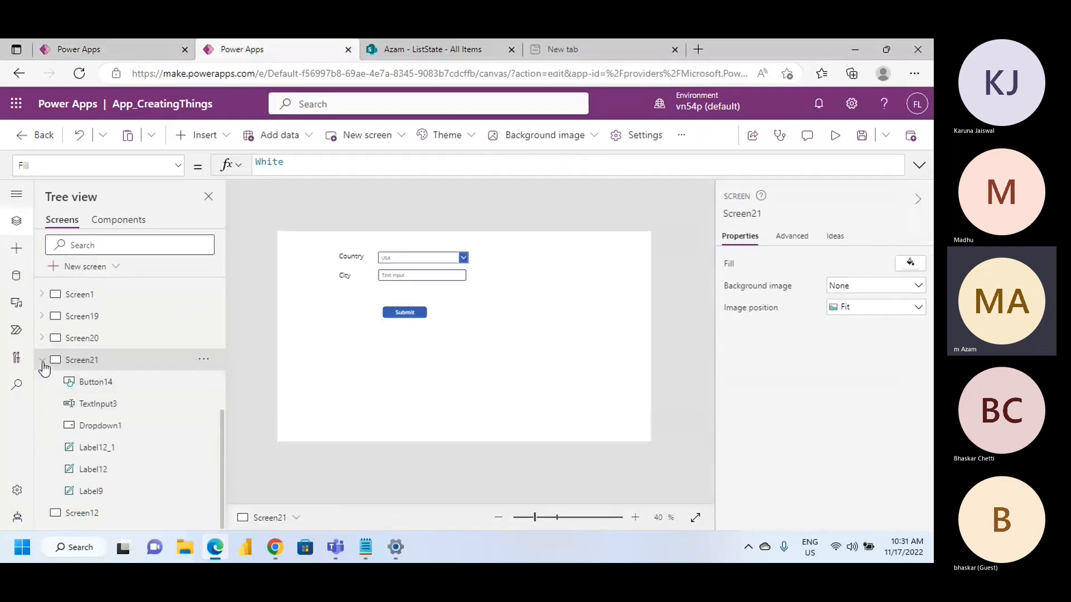
pyautogui.click(42, 358)
# Return to App_DropDownPopulatedWithSharepoint, collapse all its screens in the tree, and show Screen3 with the formula editor collapsed
pyautogui.click(102, 51)
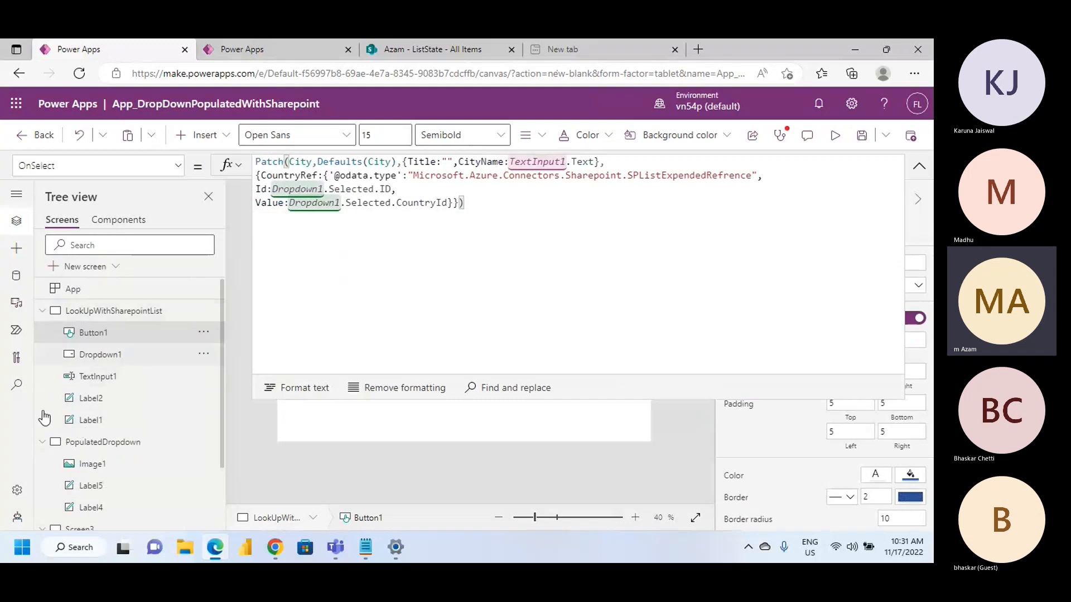
pyautogui.click(42, 310)
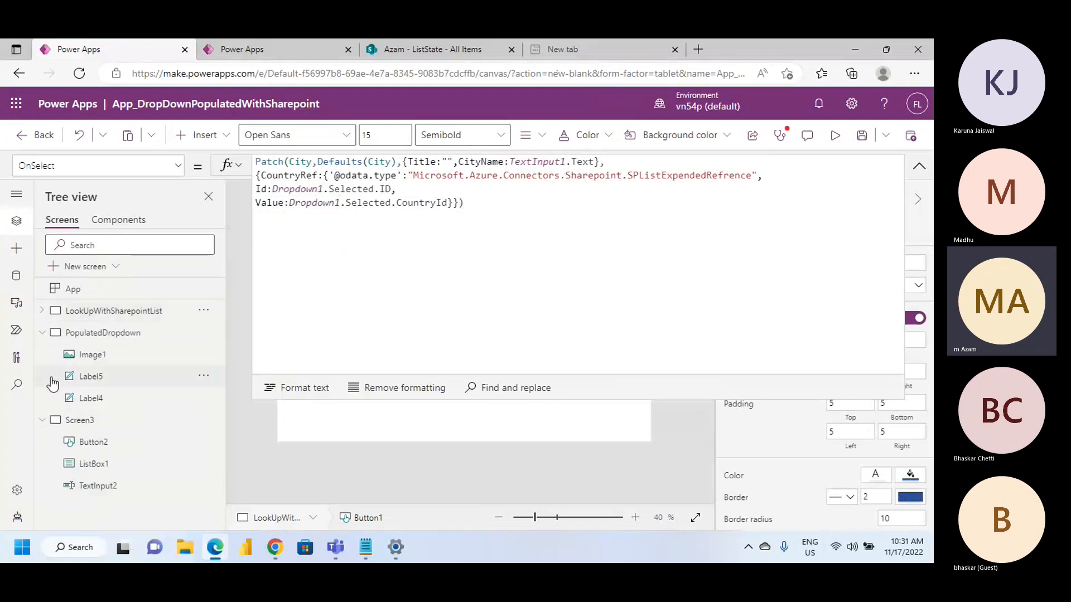
pyautogui.click(99, 334)
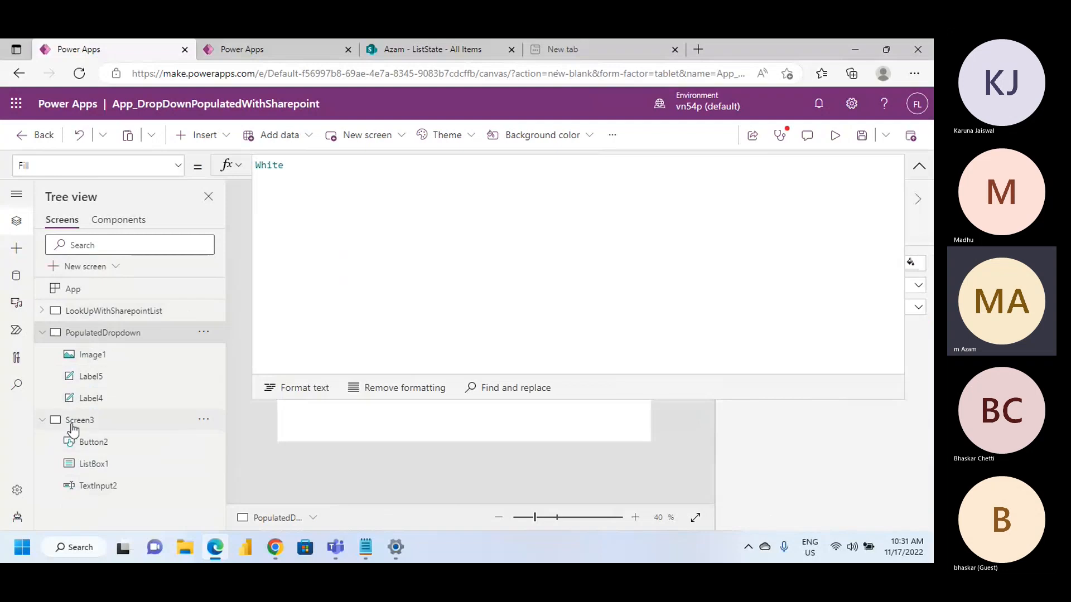
pyautogui.click(70, 423)
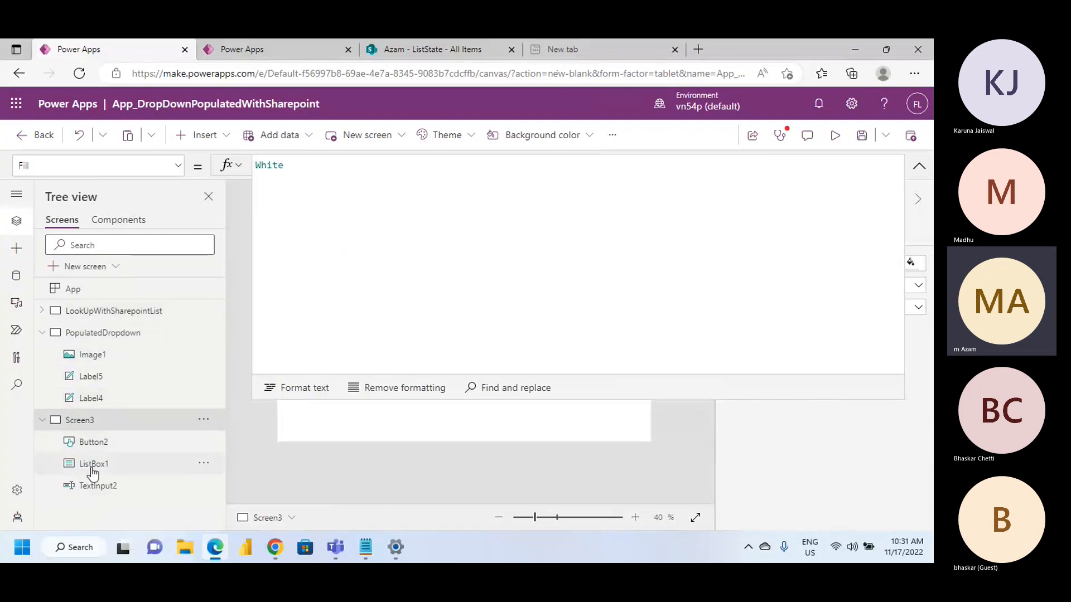
pyautogui.click(44, 421)
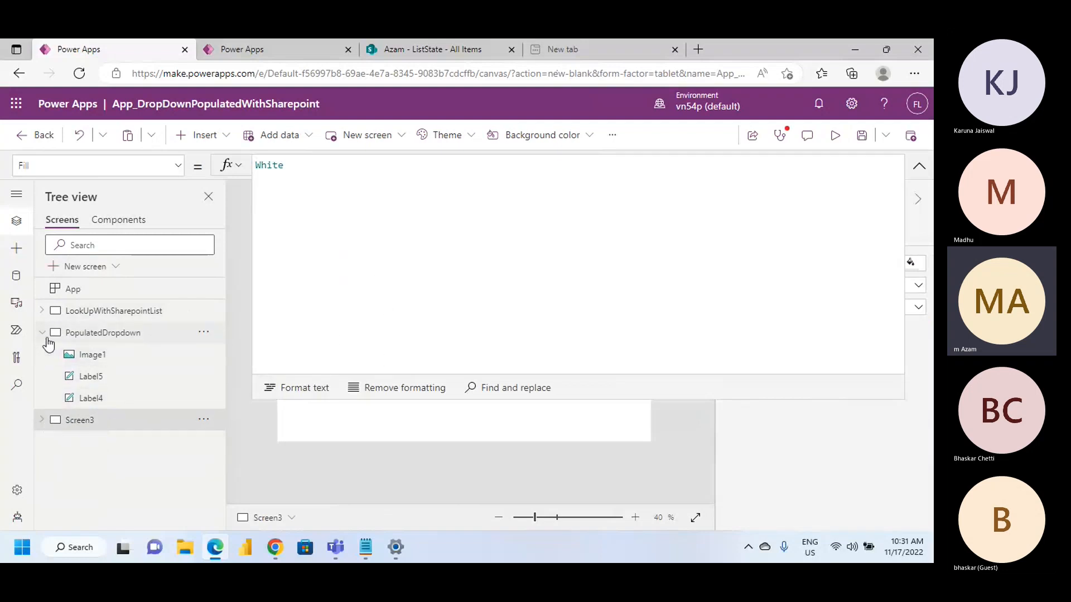
pyautogui.click(42, 334)
pyautogui.click(918, 167)
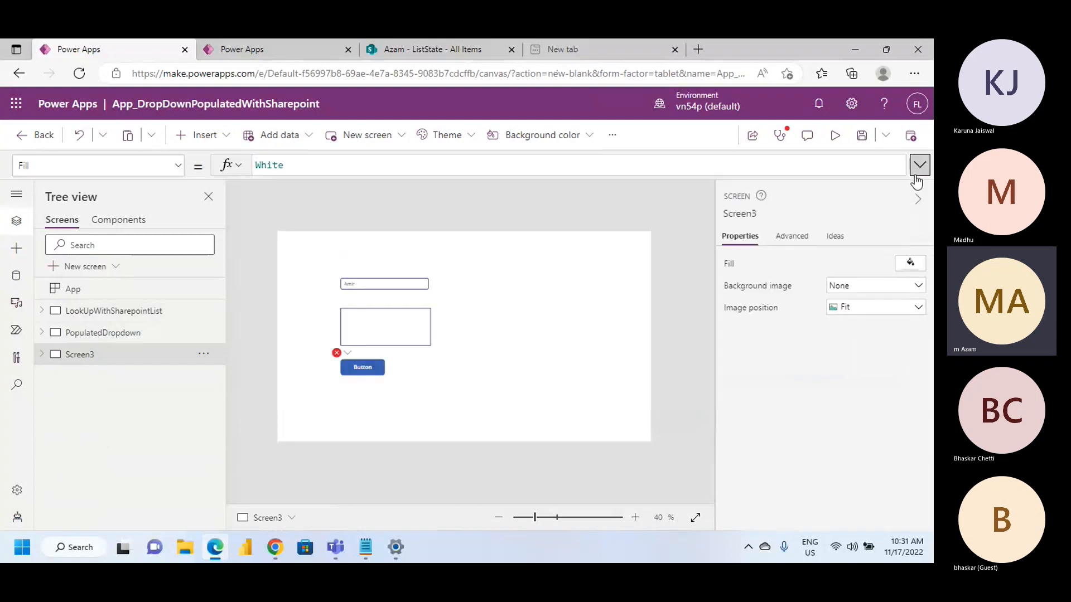
# Make the list box on Screen3 depend on Dropdown1's CountryName field, and let this dependency overwrite its existing Items formula
pyautogui.click(382, 338)
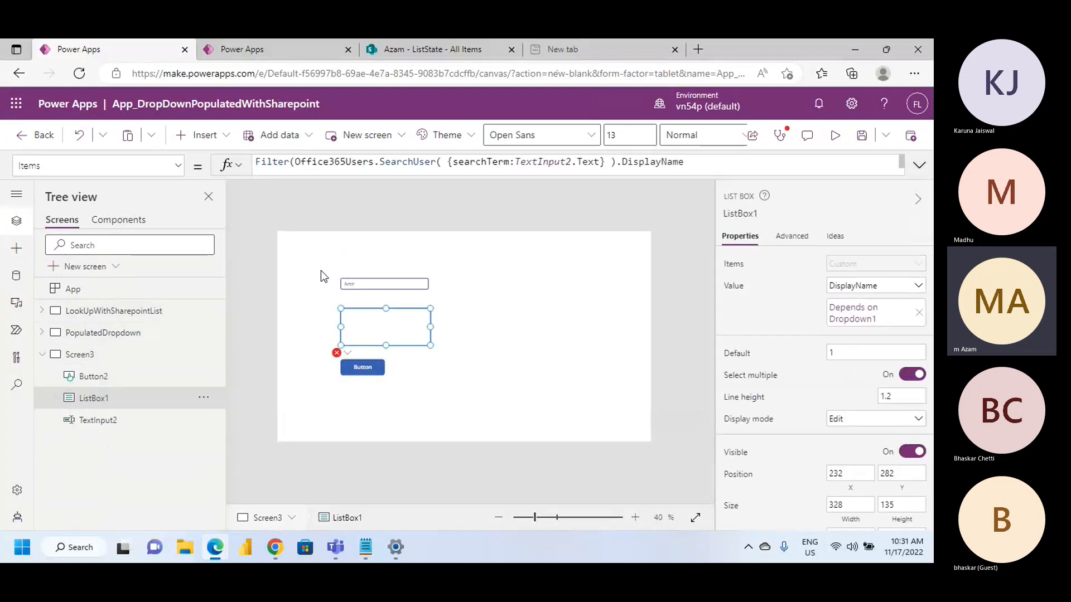
pyautogui.click(385, 285)
pyautogui.click(385, 326)
pyautogui.click(896, 318)
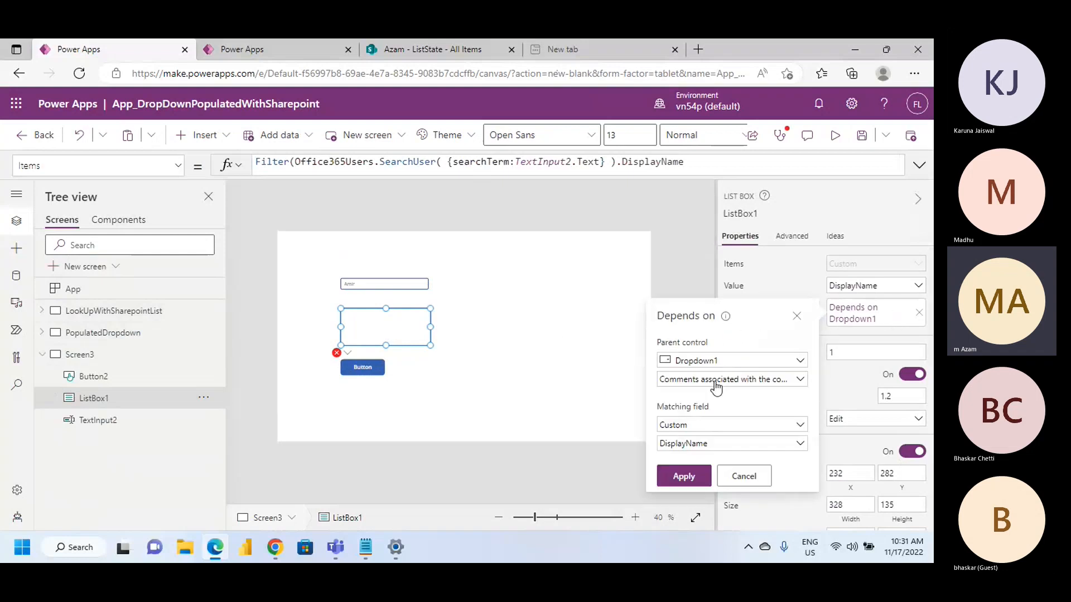
pyautogui.click(776, 361)
pyautogui.click(773, 379)
pyautogui.click(801, 381)
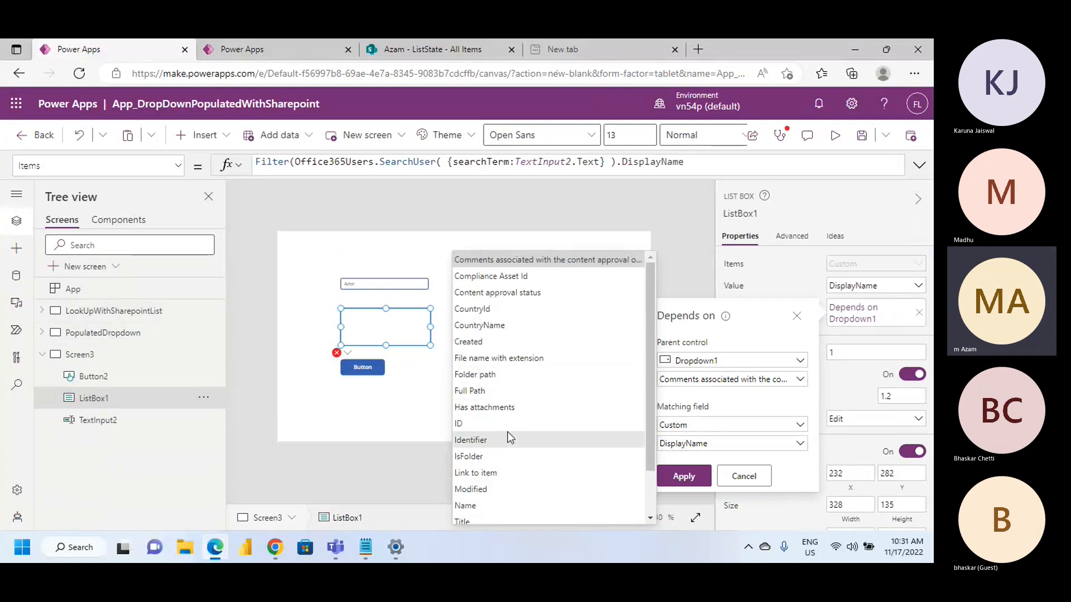
pyautogui.scroll(-1, 507, 431)
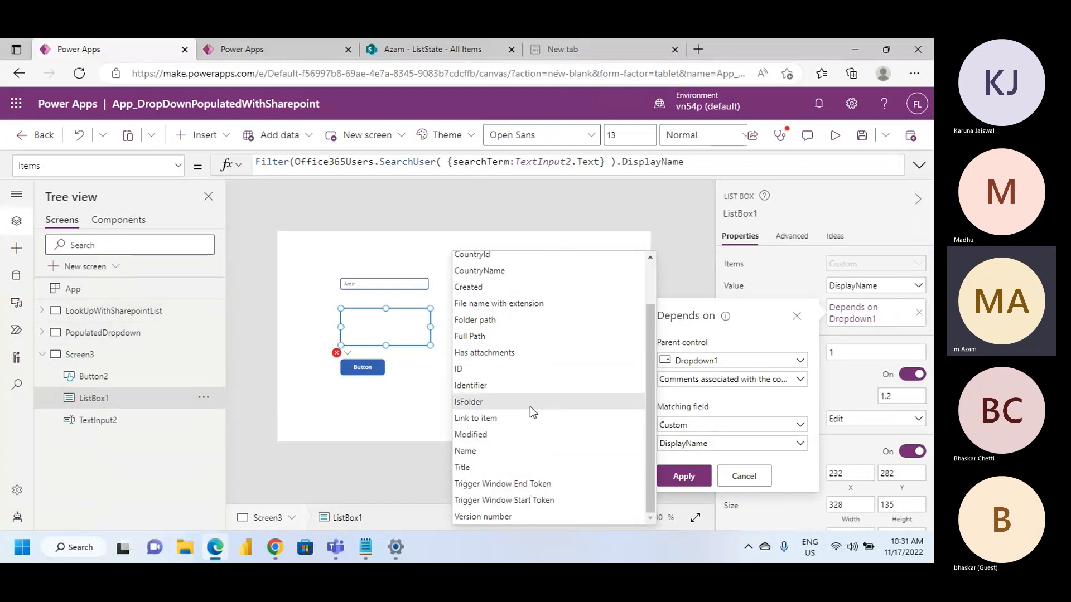
pyautogui.scroll(2, 533, 448)
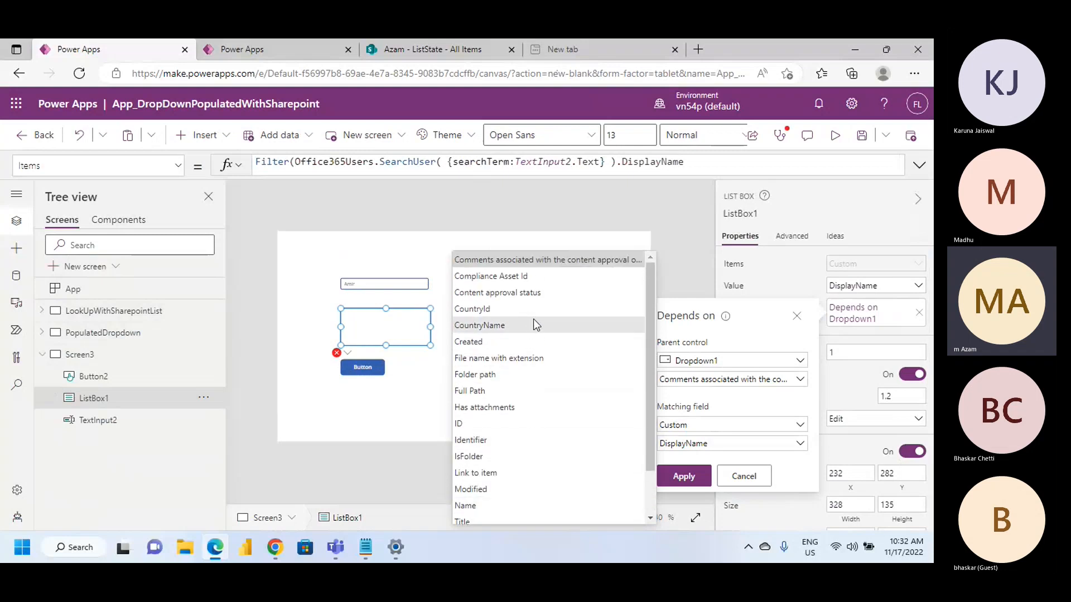
pyautogui.scroll(-1, 524, 452)
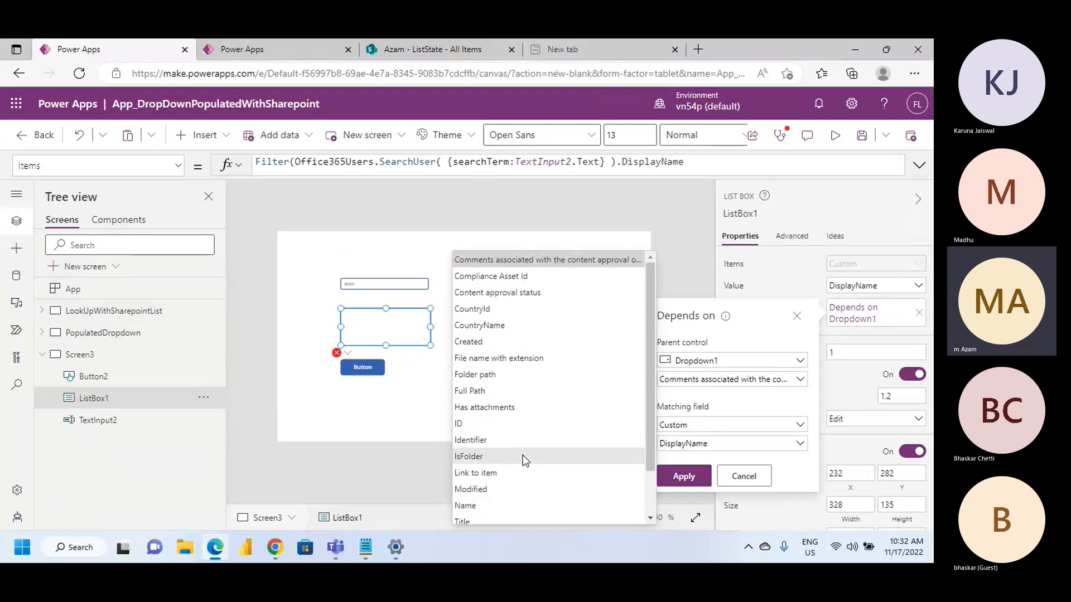
pyautogui.click(506, 327)
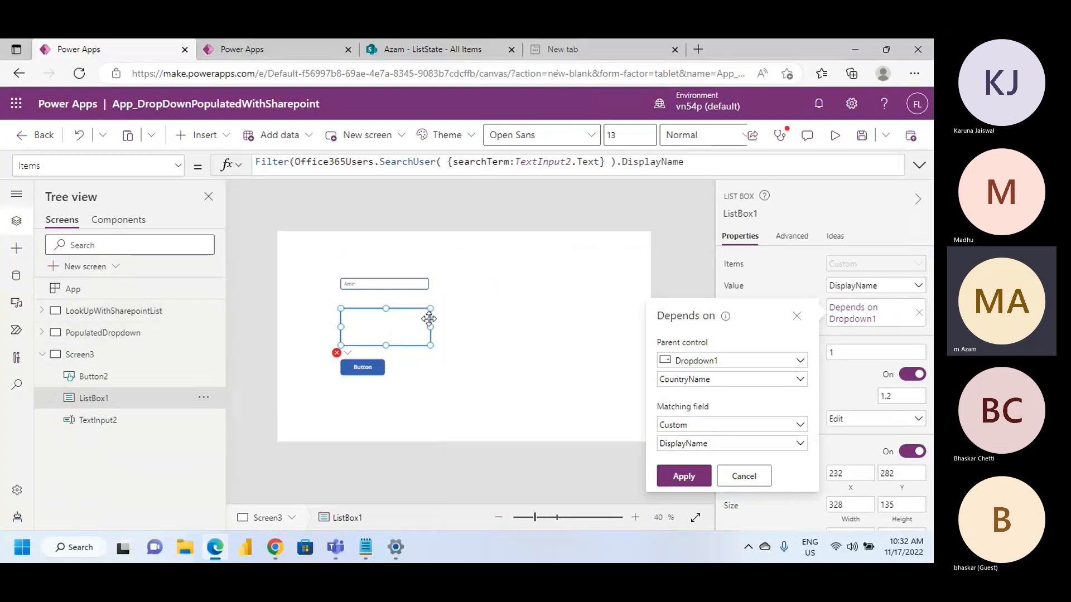
pyautogui.click(683, 476)
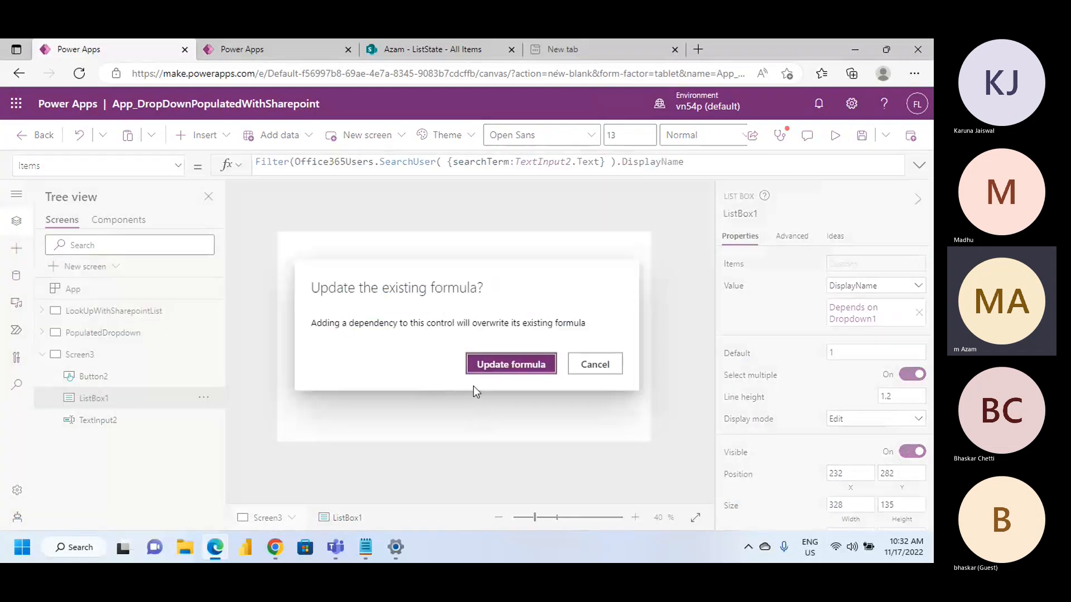
pyautogui.click(510, 364)
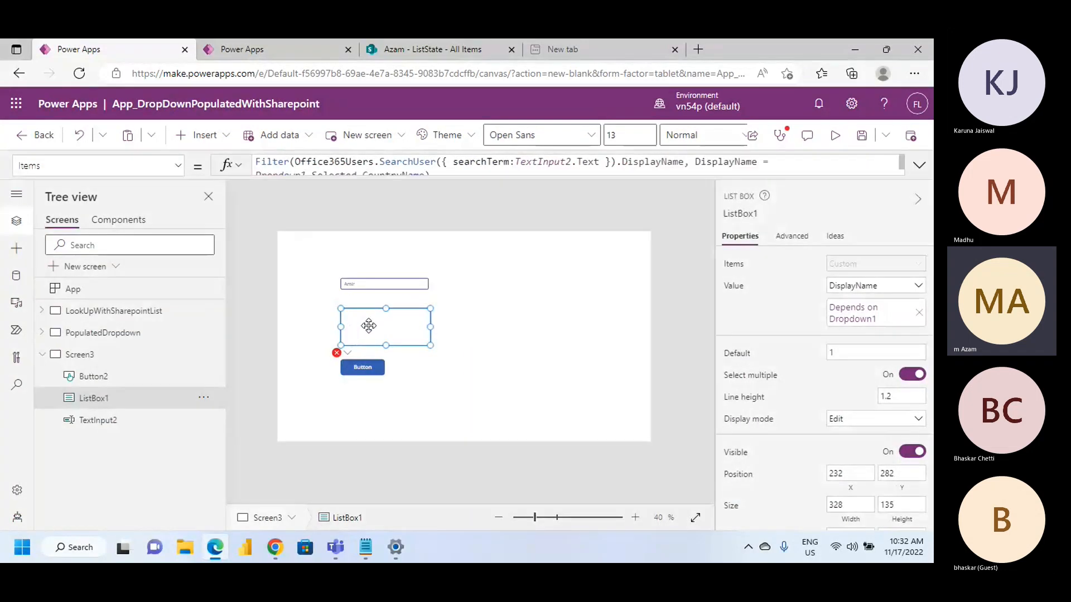
# Review the list box's full Items formula and the text input above it, and preview Screen3
pyautogui.click(919, 166)
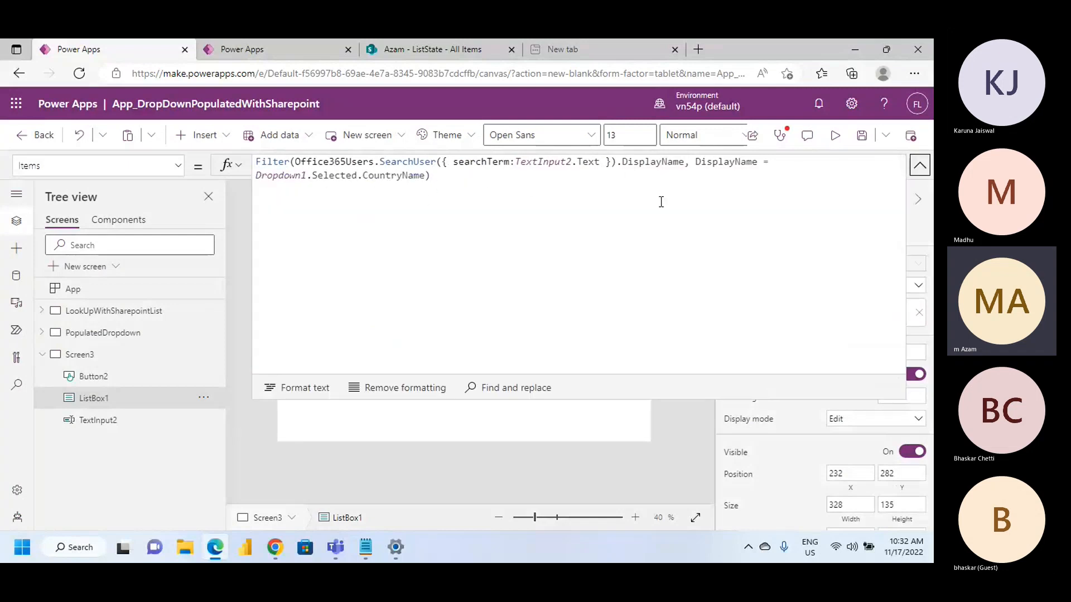
pyautogui.click(920, 166)
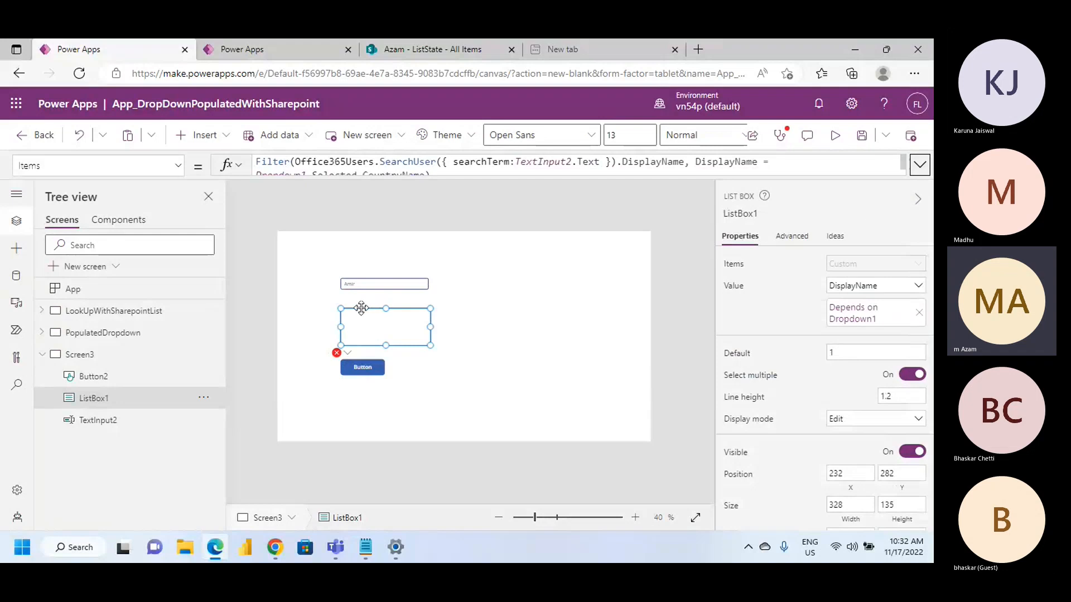
pyautogui.click(398, 284)
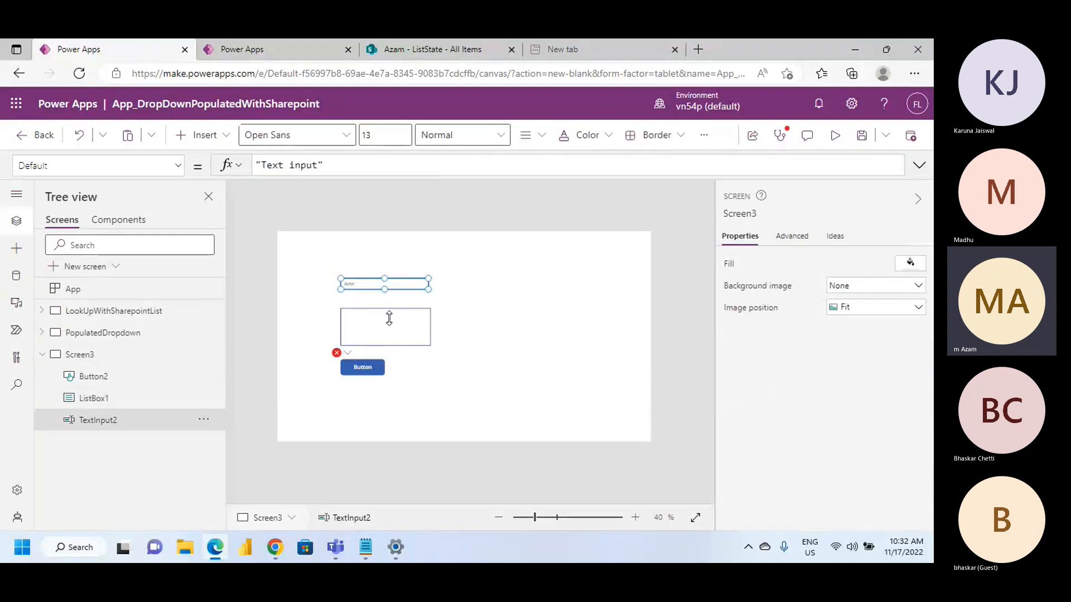
pyautogui.click(389, 318)
pyautogui.click(834, 135)
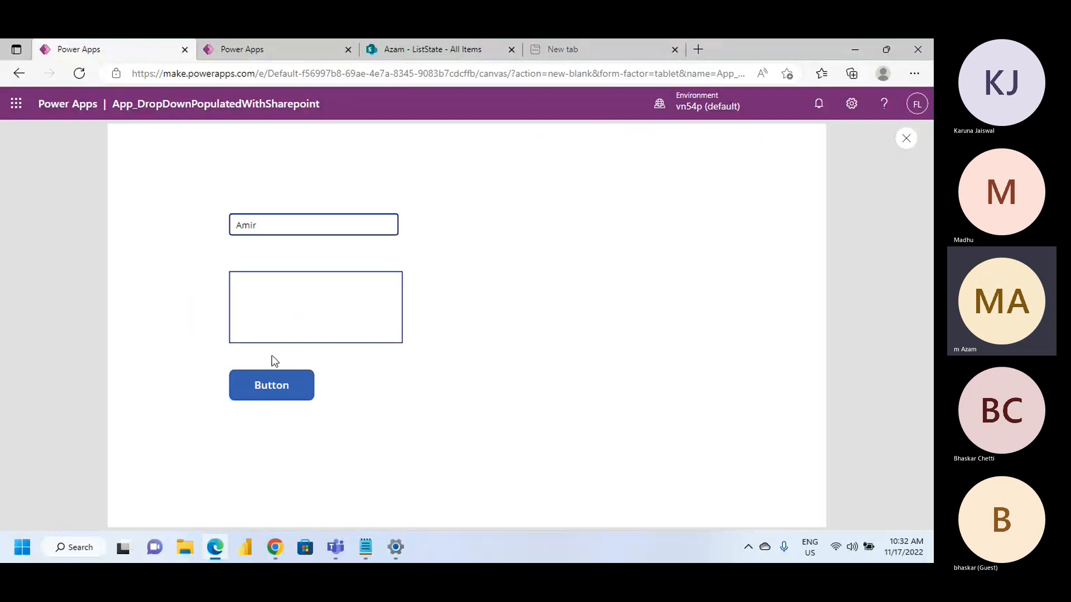
pyautogui.press('Escape')
# Delete the button below the list box on Screen3, and select the list box
pyautogui.click(365, 370)
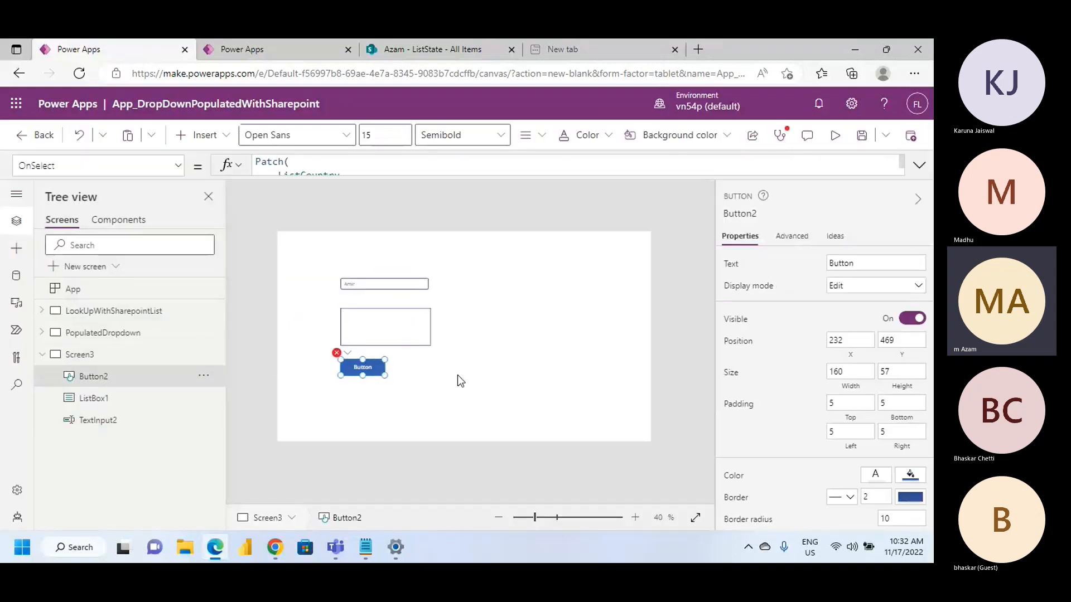
pyautogui.press('Delete')
pyautogui.click(396, 323)
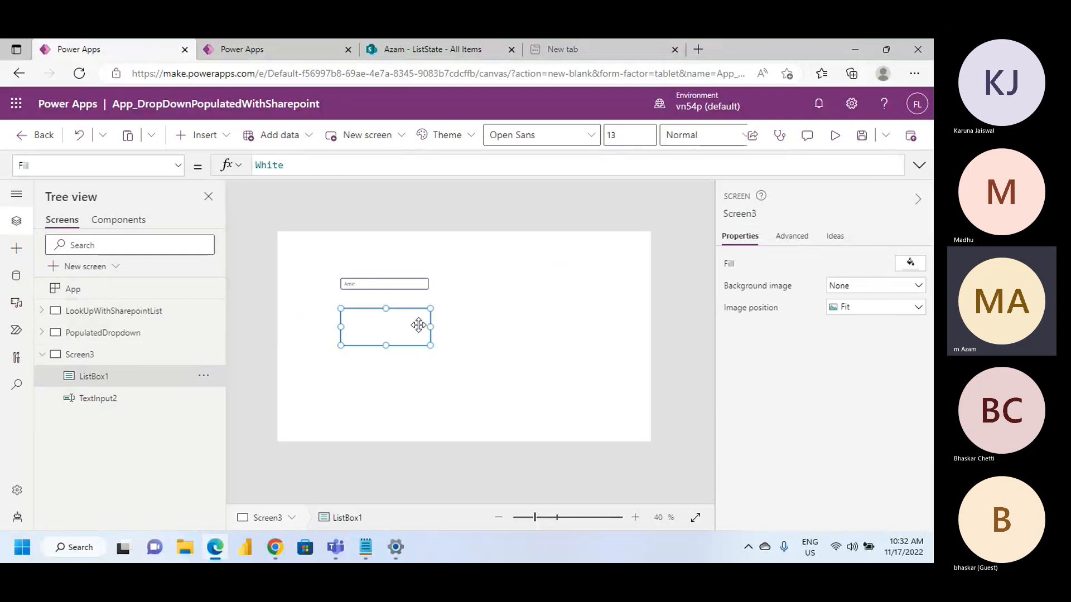
# Switch to the Powr apps notes in Notepad and examine the TextInput, ListBox and Office365Users.SearchUser instructions
pyautogui.click(367, 549)
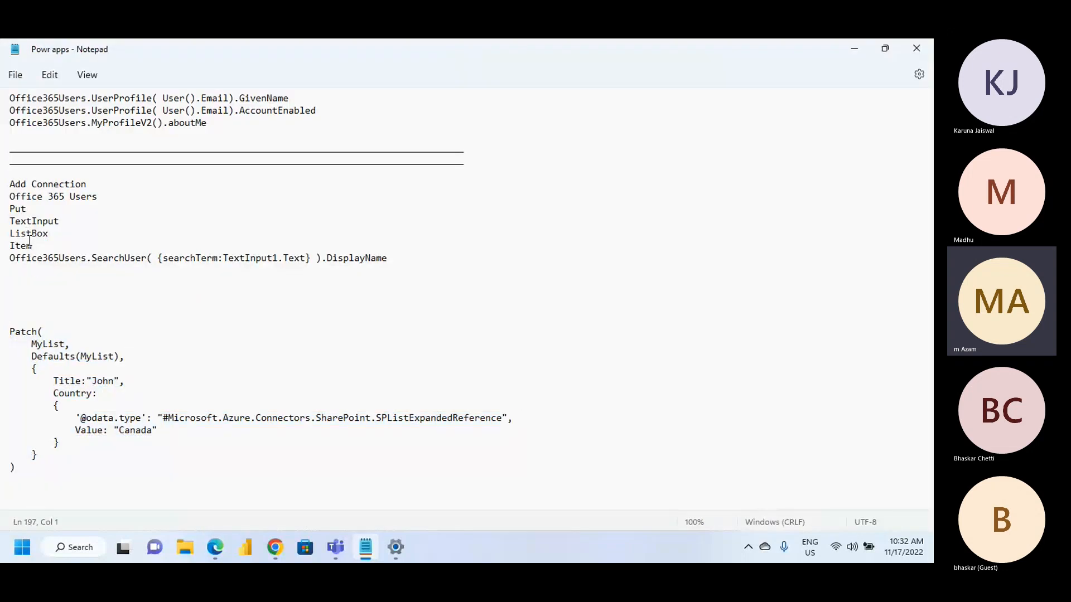
pyautogui.moveTo(11, 218); pyautogui.dragTo(75, 231)
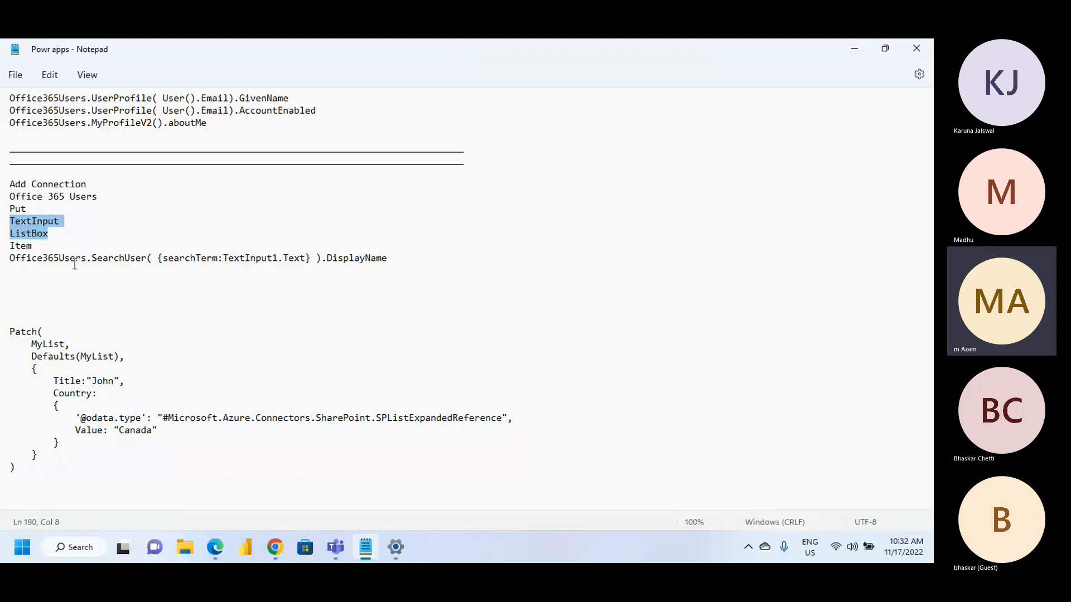
pyautogui.click(55, 248)
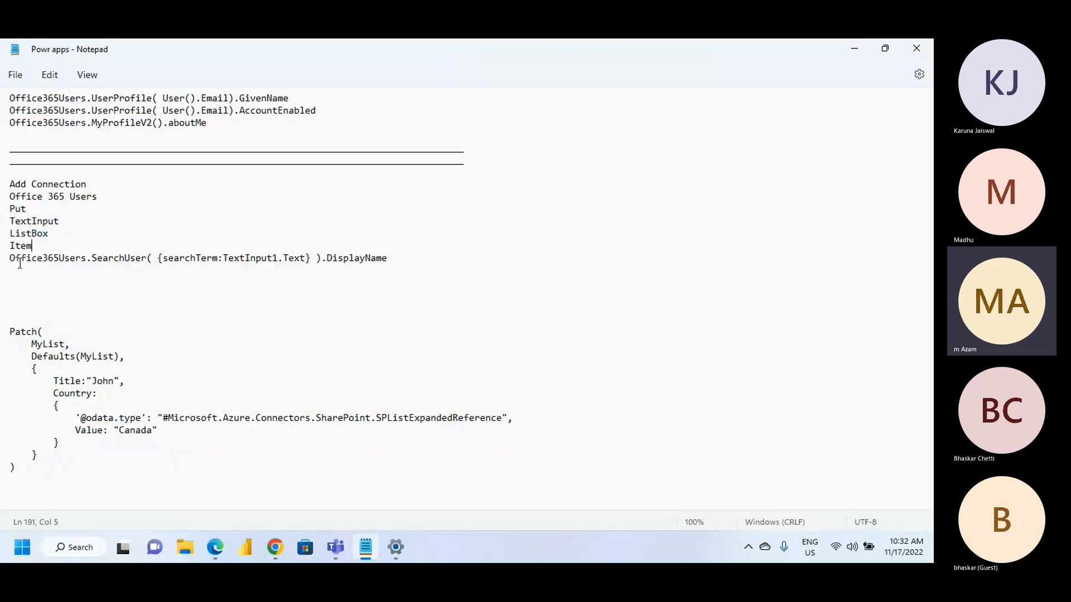
pyautogui.moveTo(12, 260); pyautogui.dragTo(96, 270)
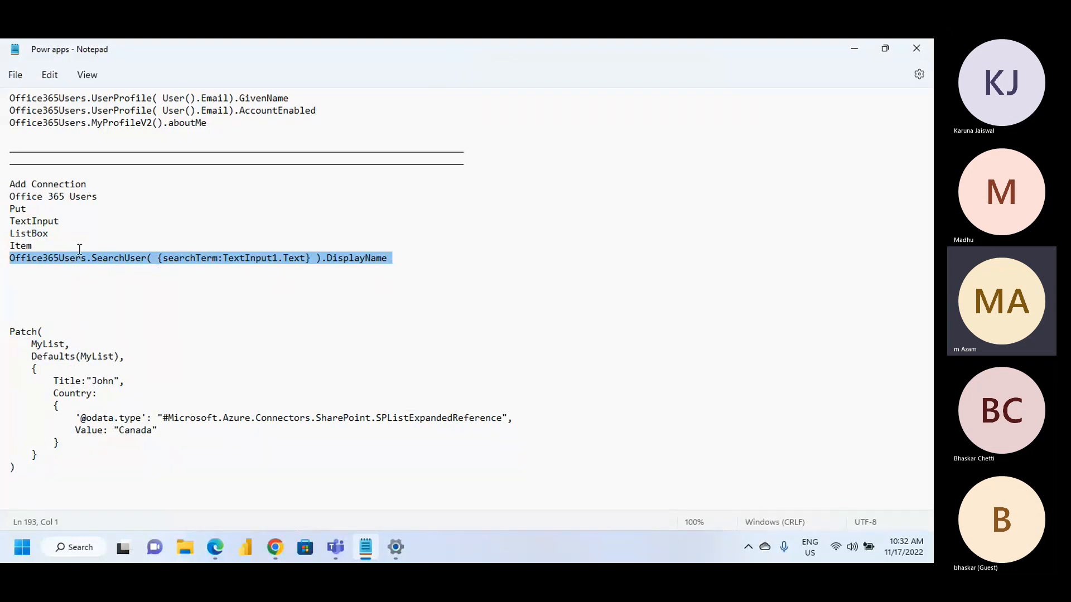
pyautogui.scroll(3, 267, 324)
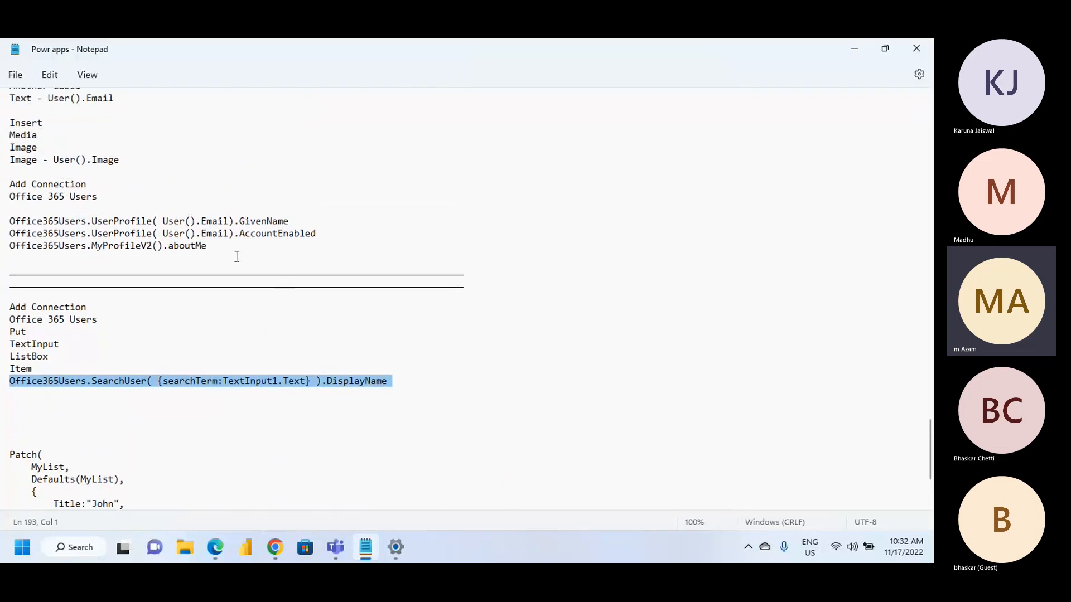
pyautogui.scroll(-3, 295, 370)
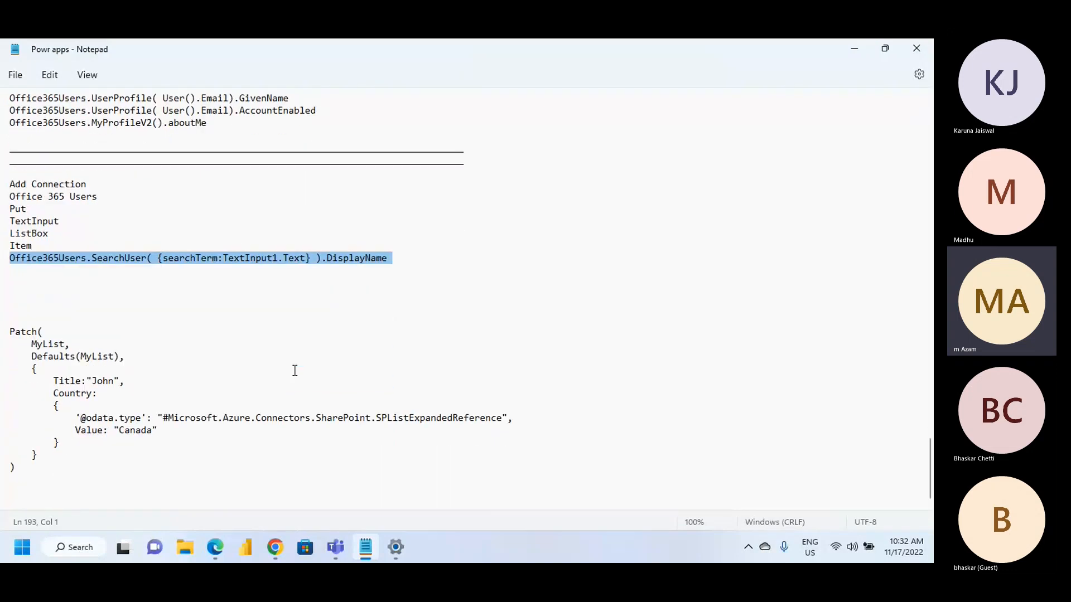
# Skim the other Power Apps notes, from the user search section up to Navigate Function, and switch to the Teams meeting in Chrome
pyautogui.scroll(15, 170, 379)
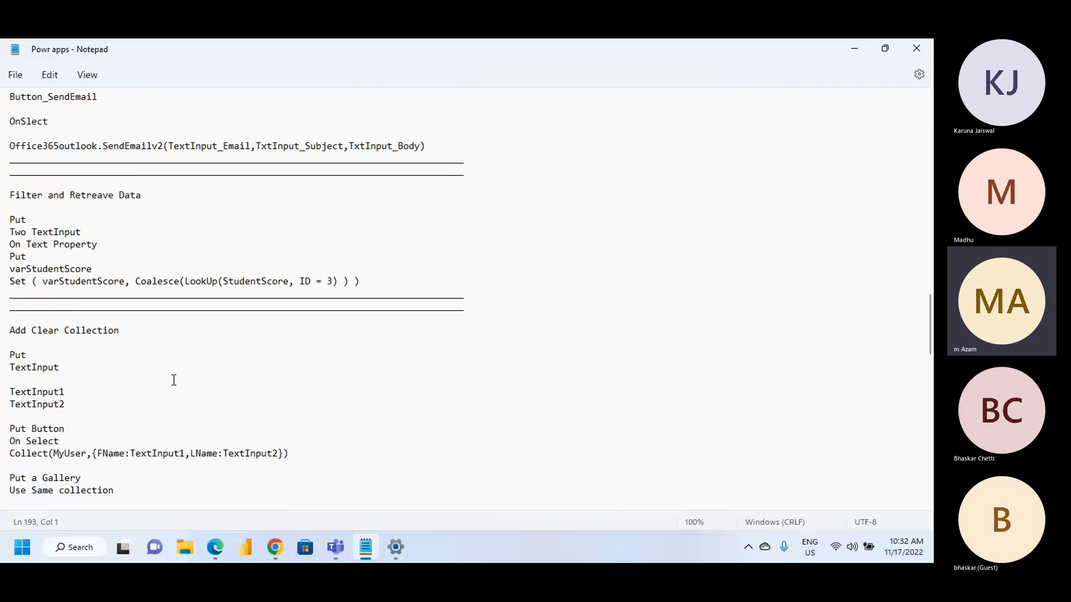
pyautogui.scroll(6, 104, 391)
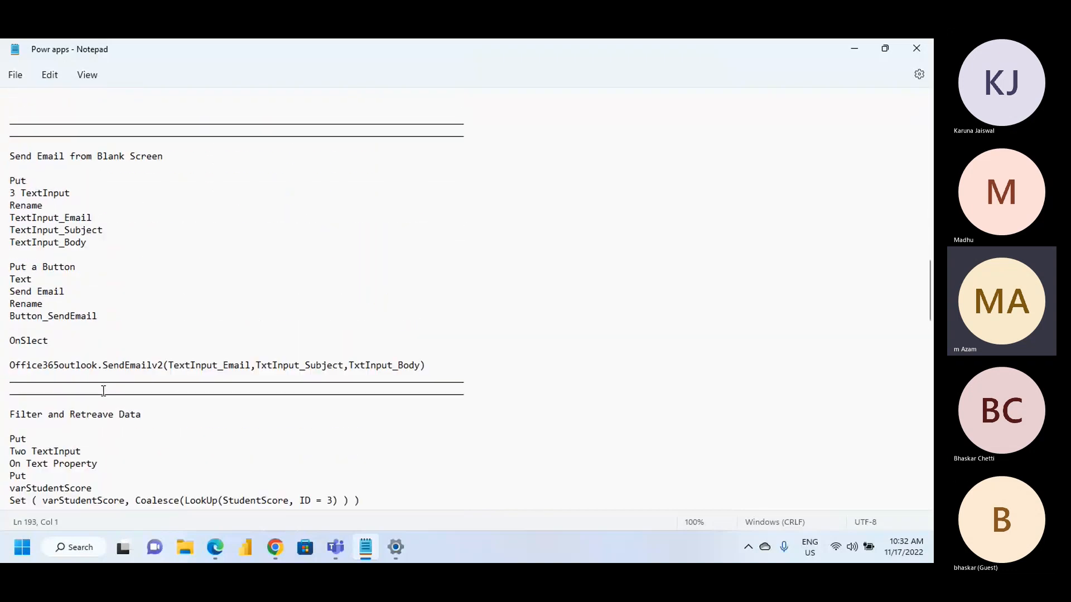
pyautogui.scroll(2, 104, 391)
pyautogui.scroll(6, 105, 392)
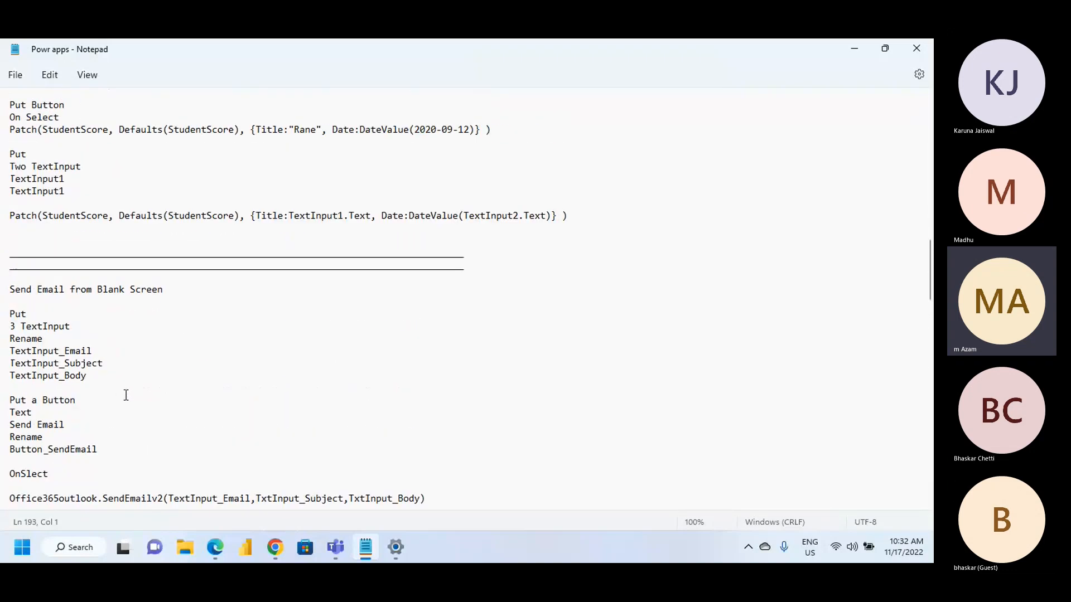
pyautogui.scroll(2, 237, 415)
pyautogui.scroll(17, 237, 415)
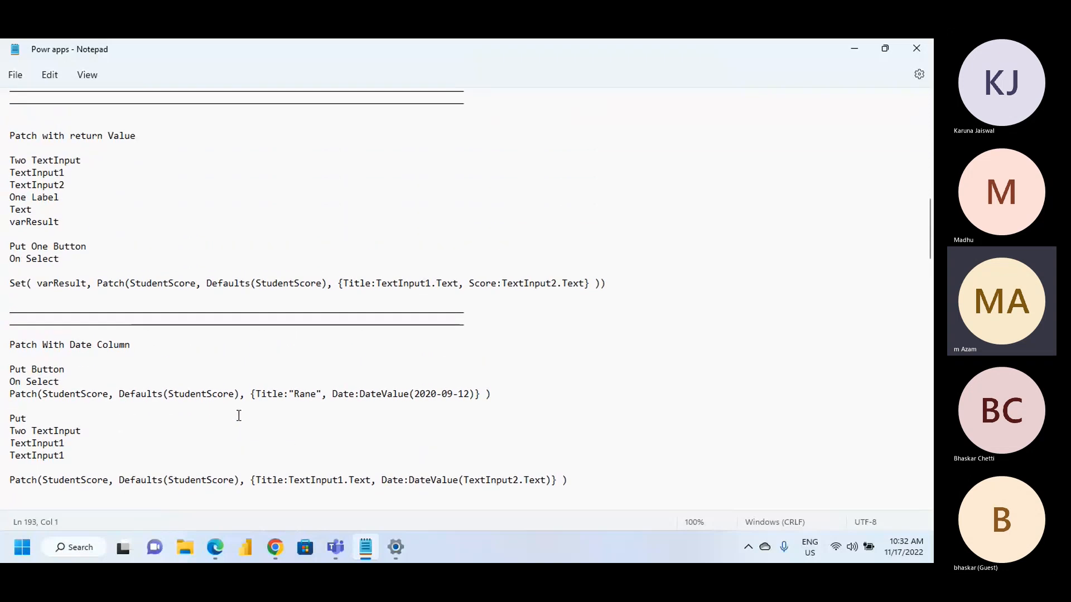
pyautogui.scroll(2, 238, 416)
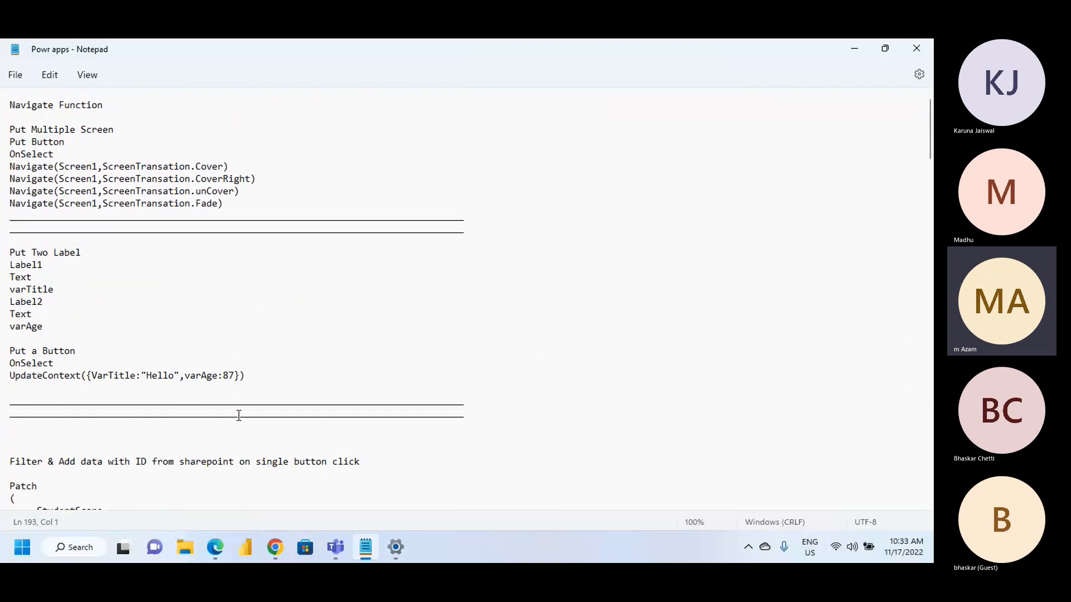
pyautogui.scroll(-20, 238, 416)
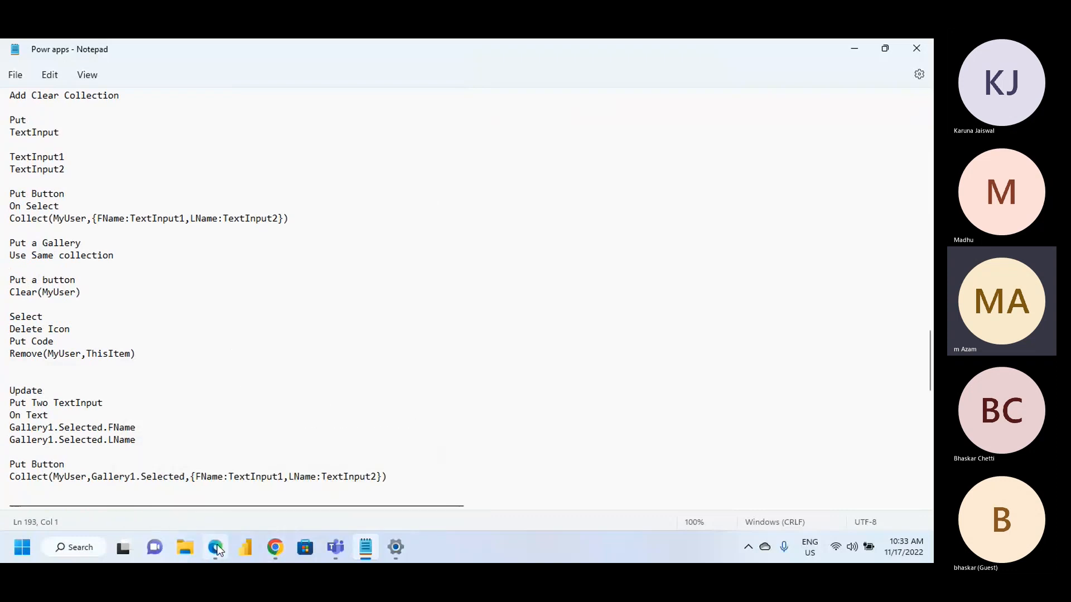
pyautogui.click(275, 548)
pyautogui.click(209, 468)
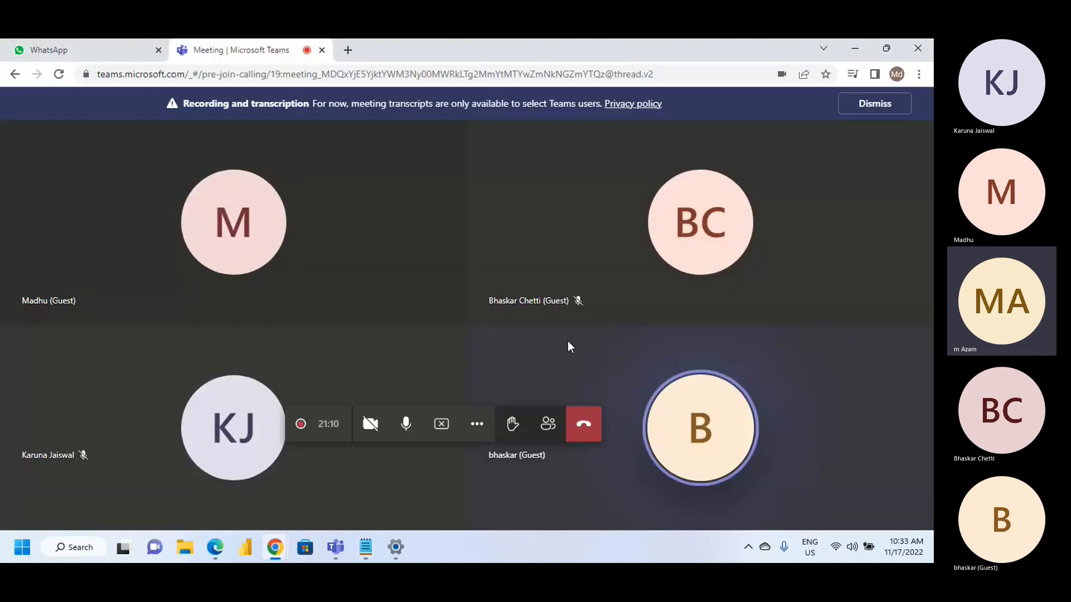